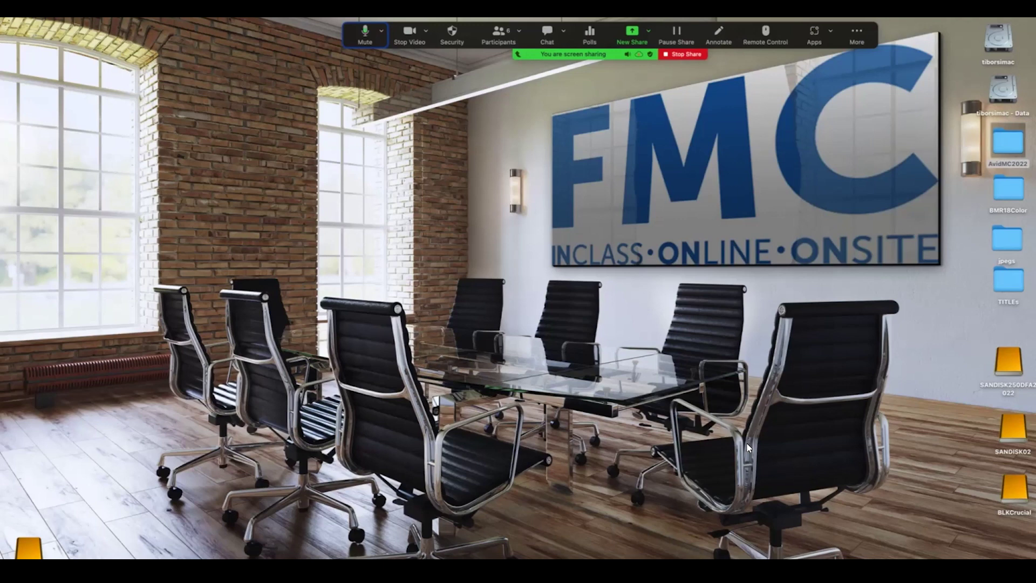
Switch to DaVinci Resolve, view the Today's Topics title frame full screen, and return to the Edit page.
key(super+Tab)
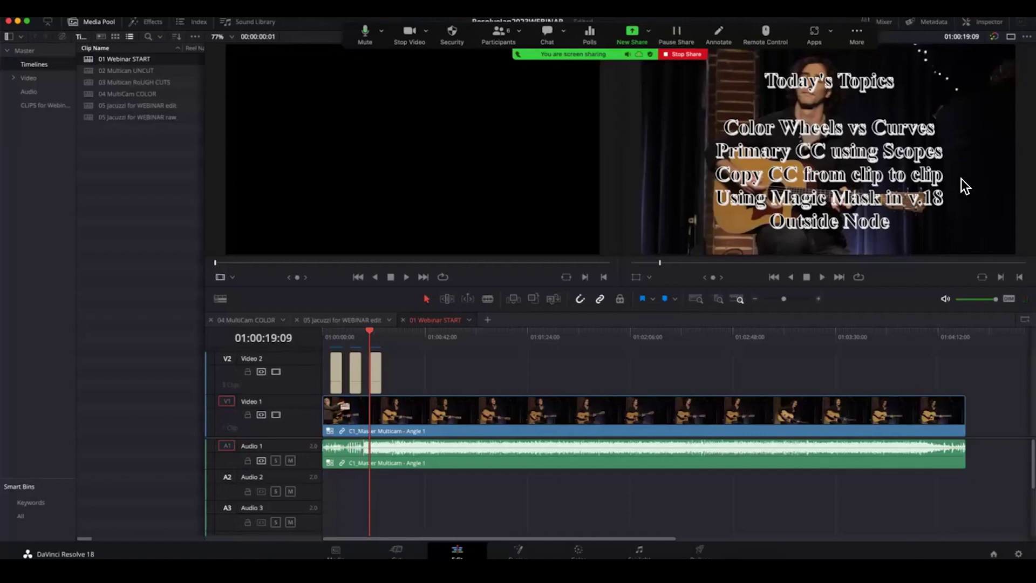
key(super+f)
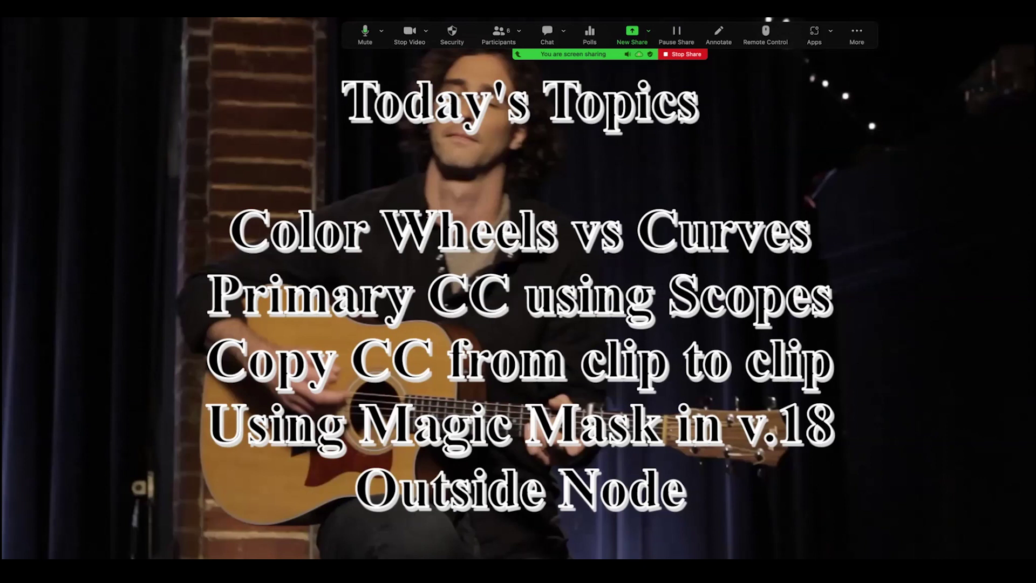
mouse_move(377, 513)
mouse_move(608, 506)
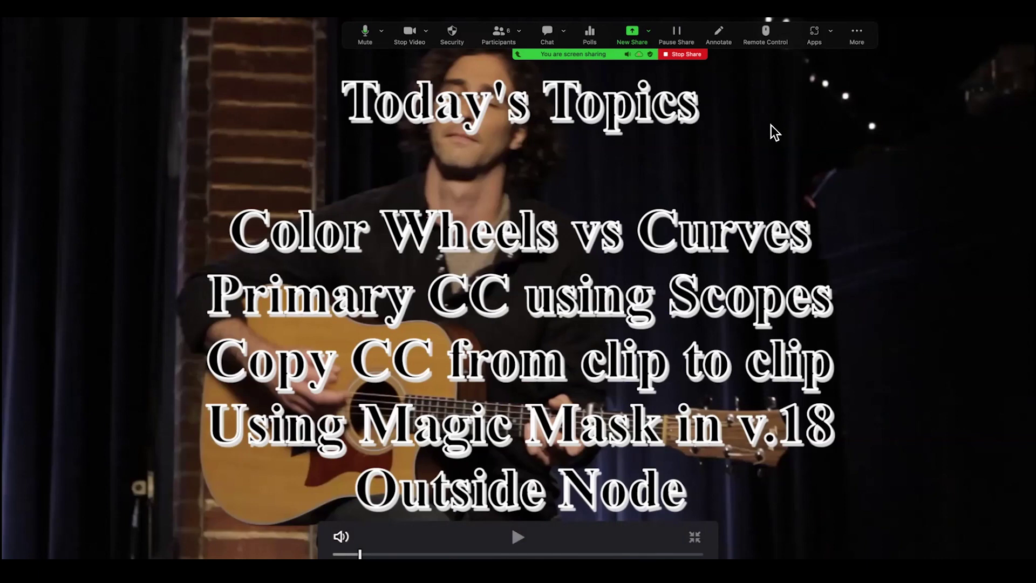
key(Escape)
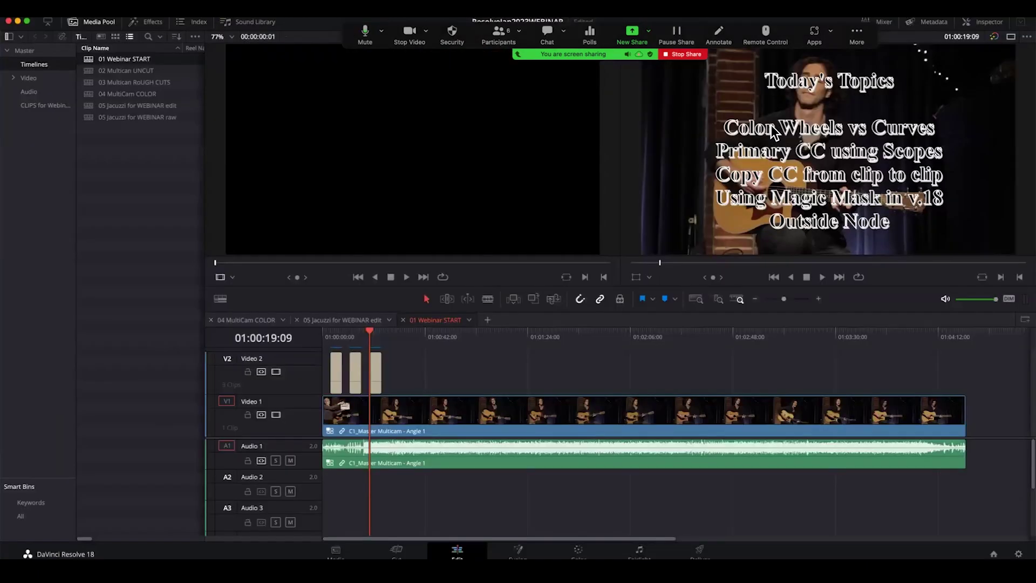
Close DaVinci Resolve, saving the ResolveJan2023WEBINAR project changes, and dismiss the Force Quit Applications window.
click(18, 21)
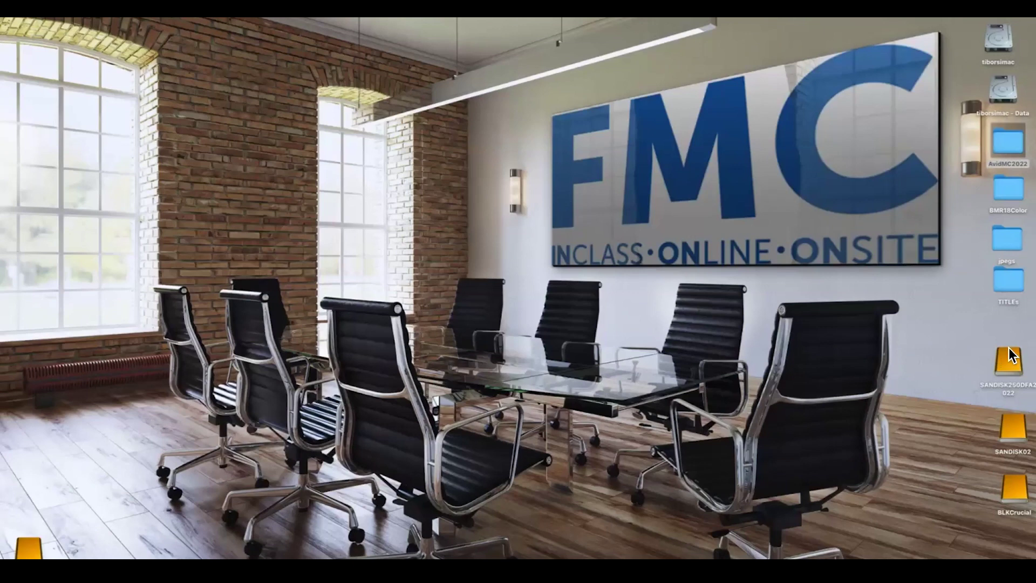
key(super+alt+Escape)
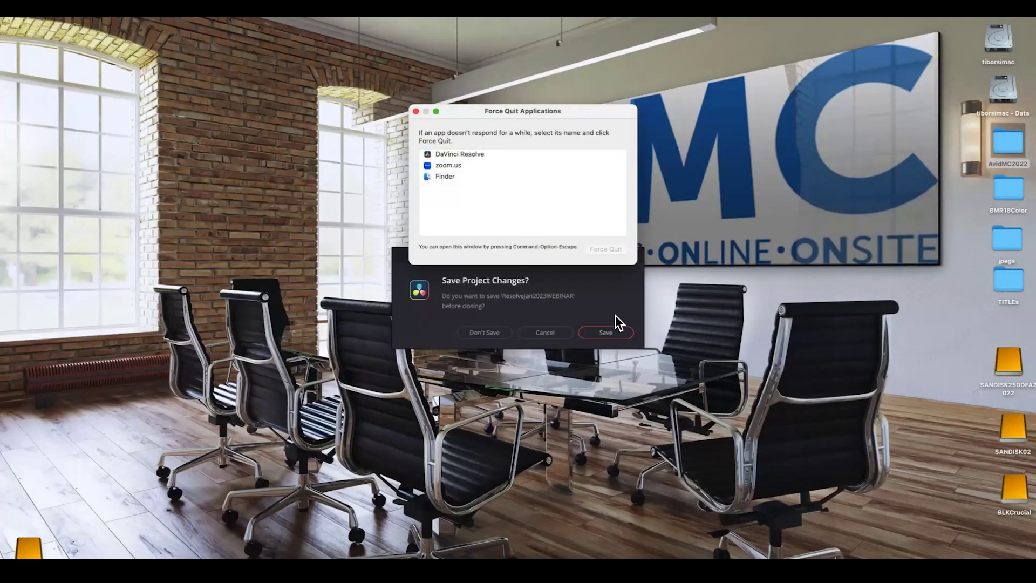
click(598, 332)
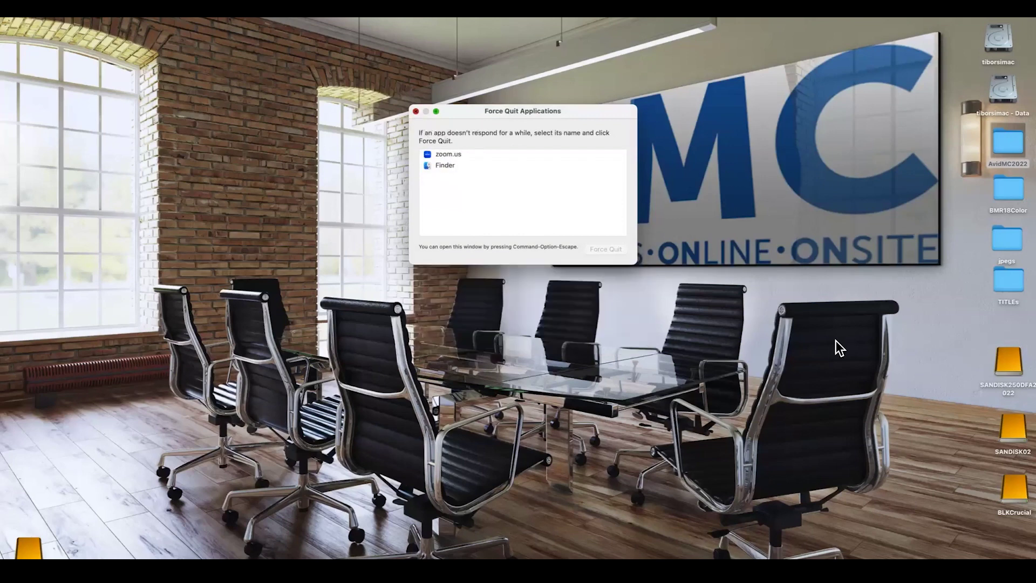
key(super+w)
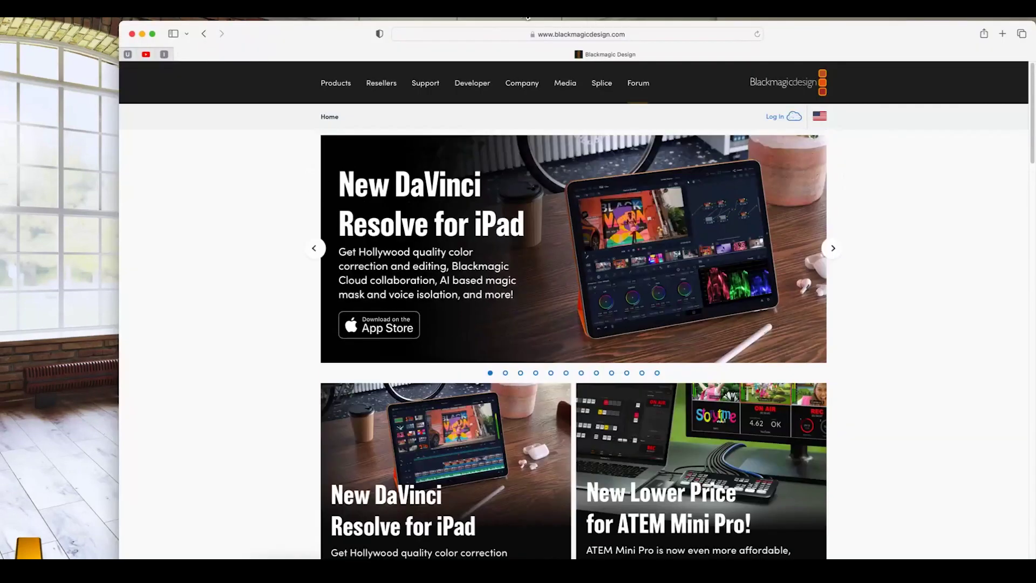
Examine the DaVinci Resolve updates among the latest downloads in the Blackmagic Design Support Center, and close the browser window.
click(426, 85)
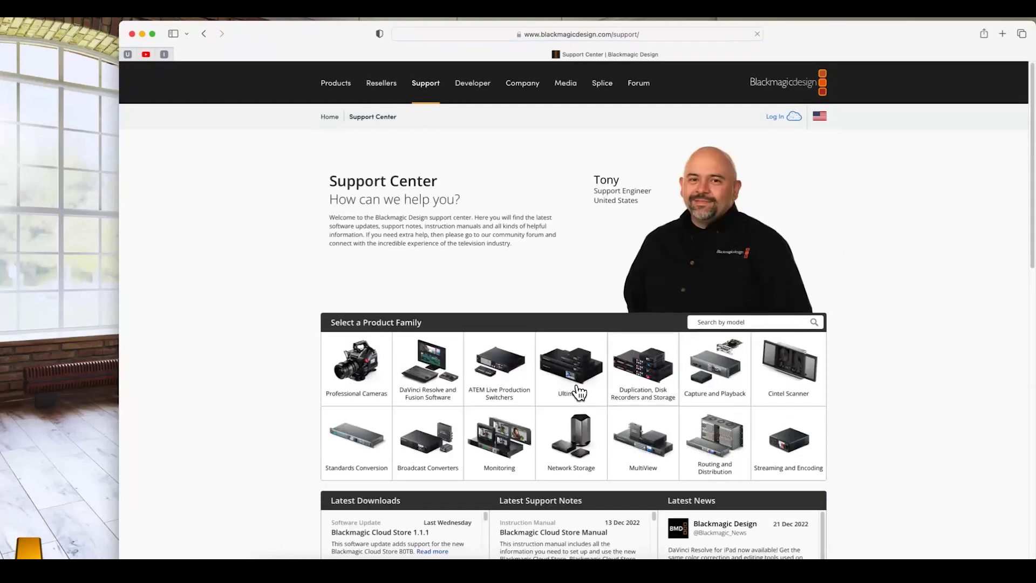
scroll(408, 357, down, 5)
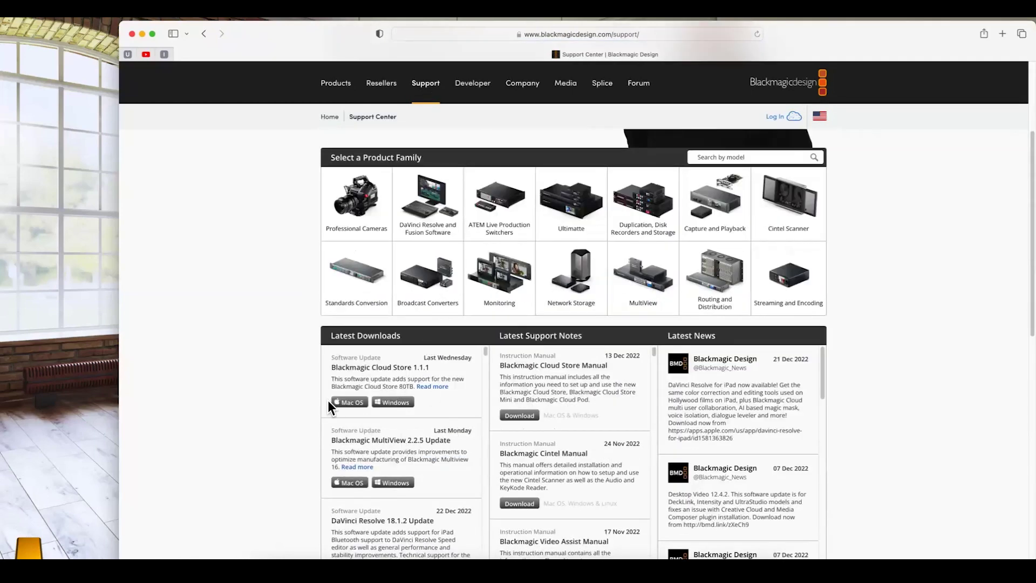
scroll(367, 416, down, 3)
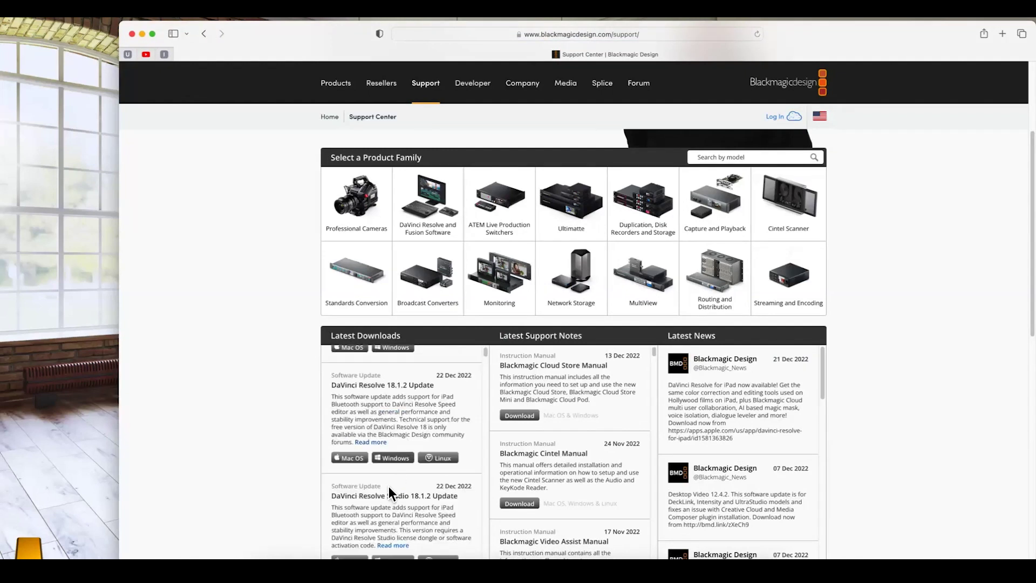
scroll(388, 489, down, 1)
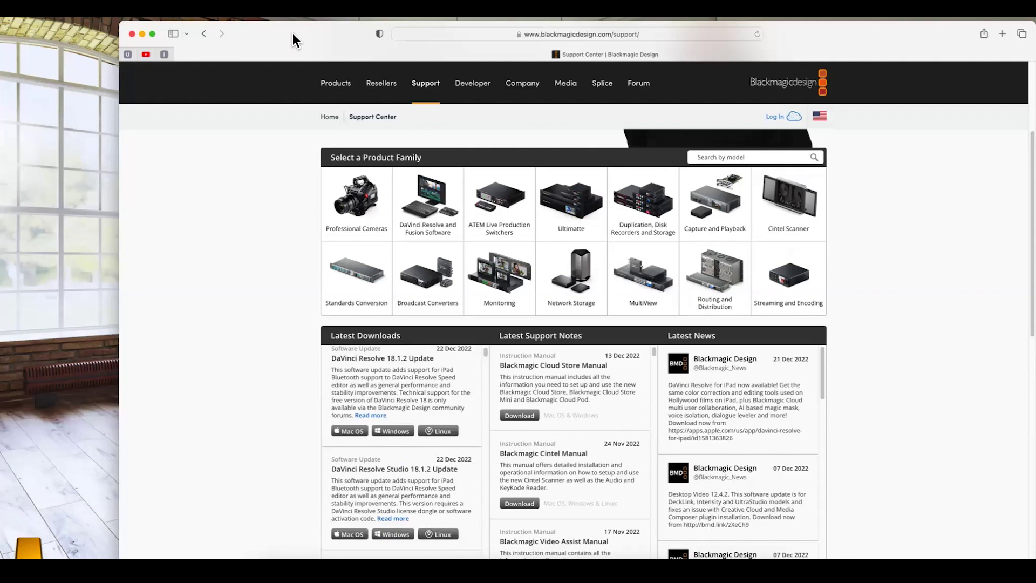
click(131, 33)
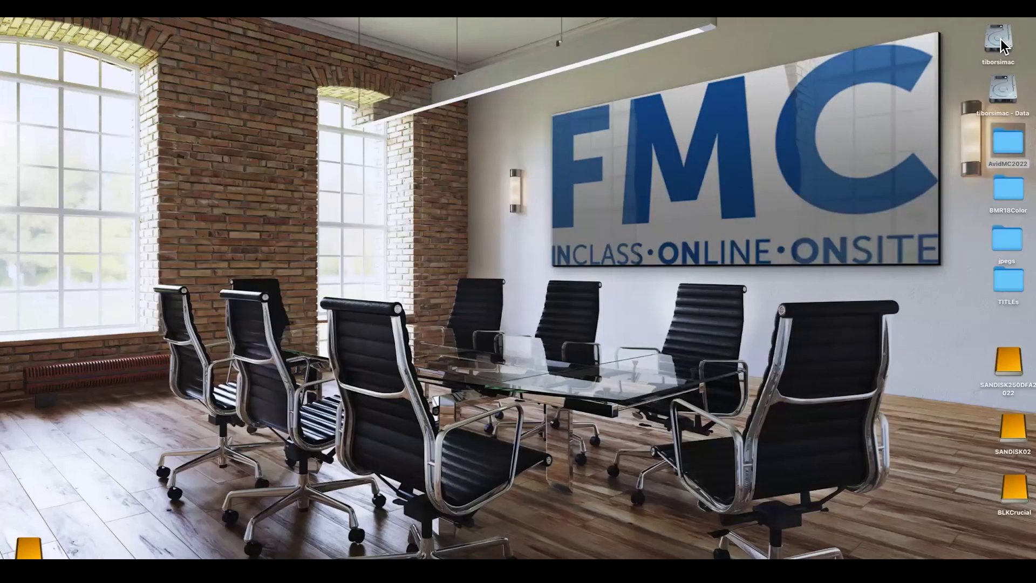
Find the DaVinci Resolve application in the system drive's Applications folder and examine its version information in an enlarged Finder window.
double_click(999, 39)
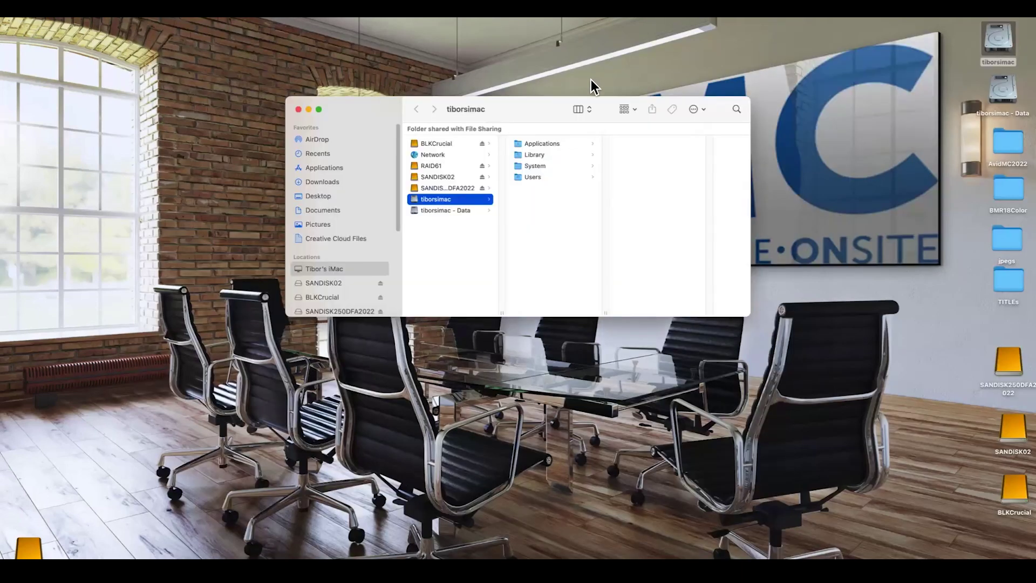
drag(548, 111, 413, 79)
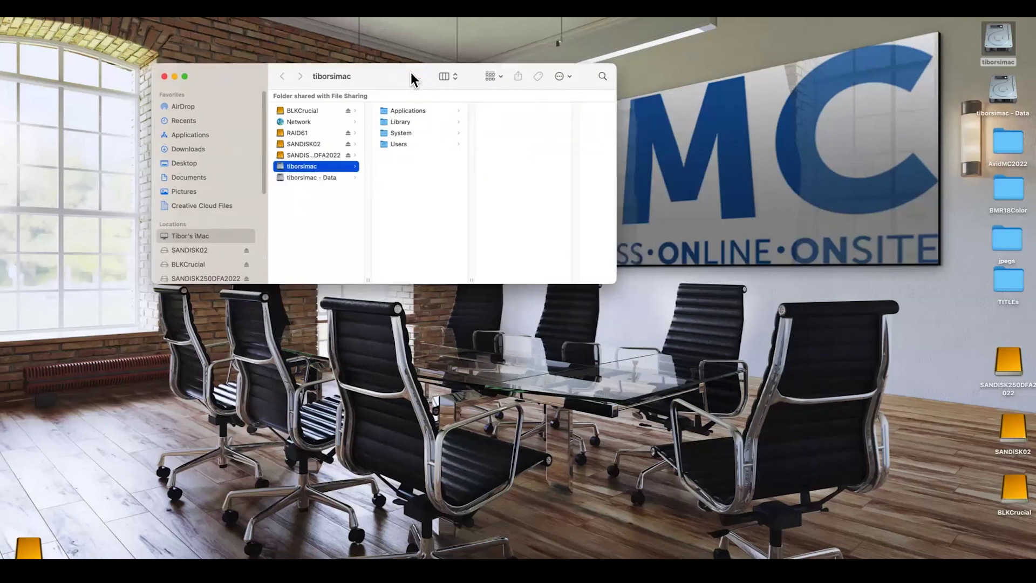
click(418, 110)
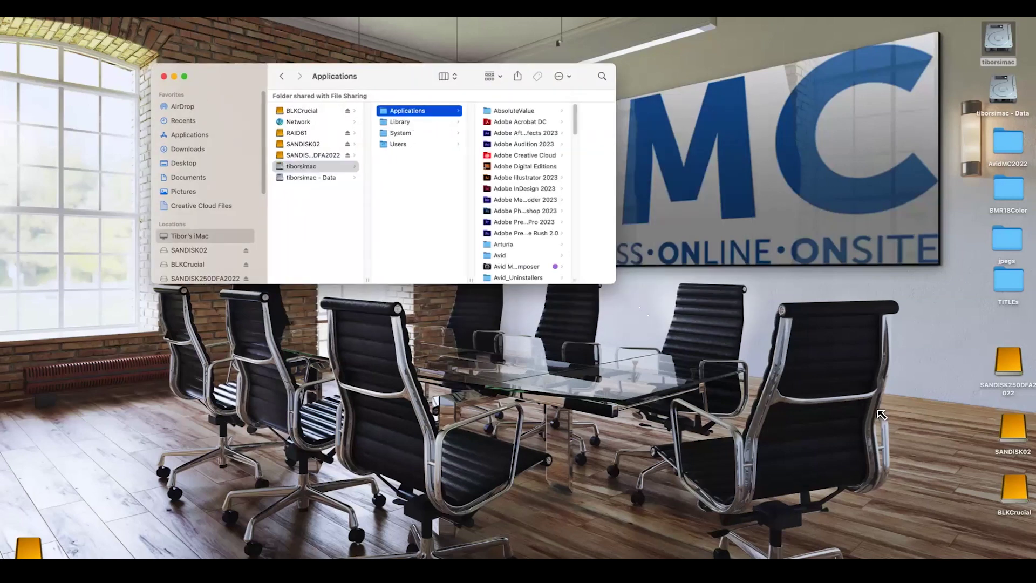
drag(615, 283, 888, 420)
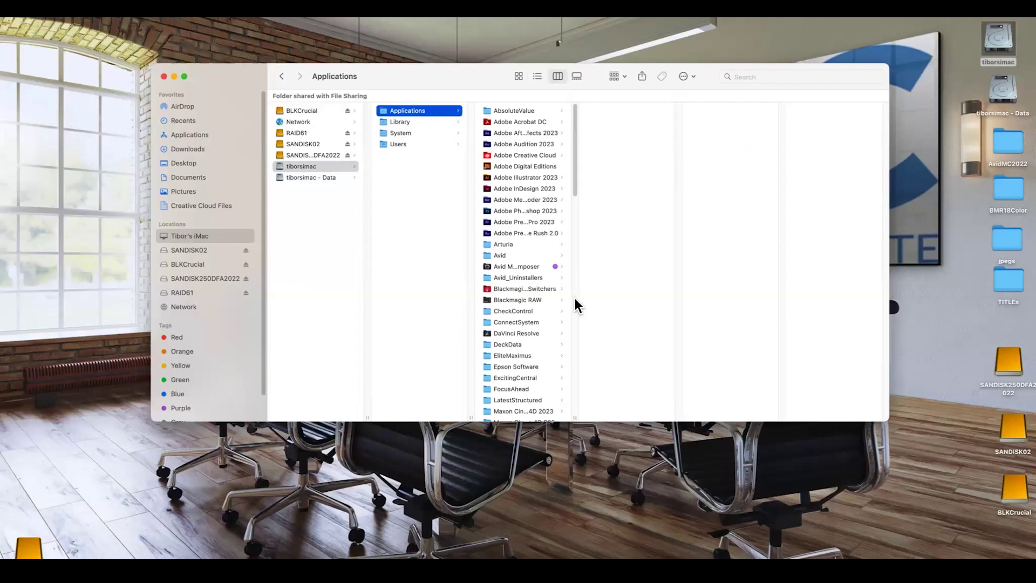
click(518, 333)
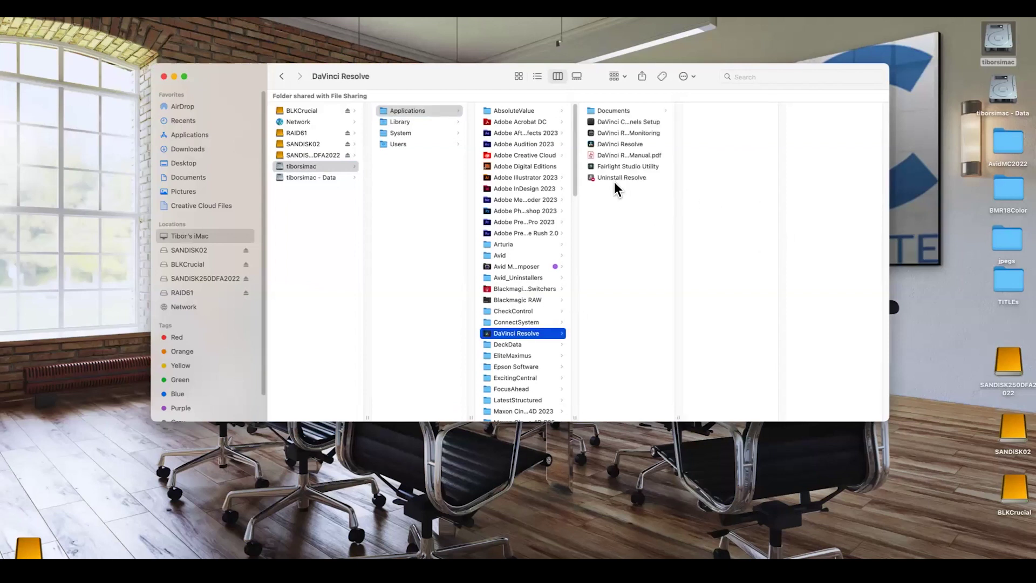
click(608, 143)
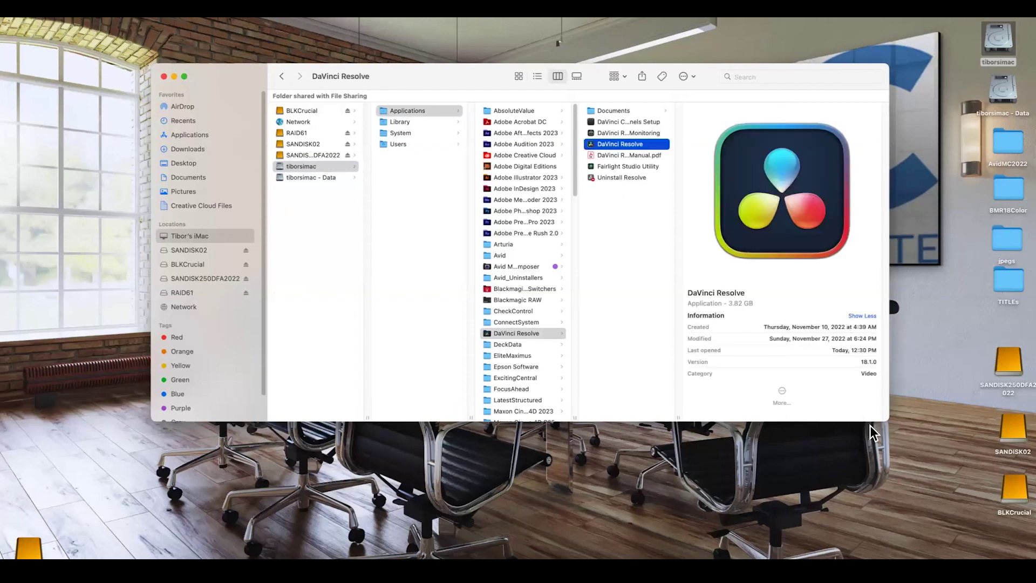
drag(887, 420, 970, 468)
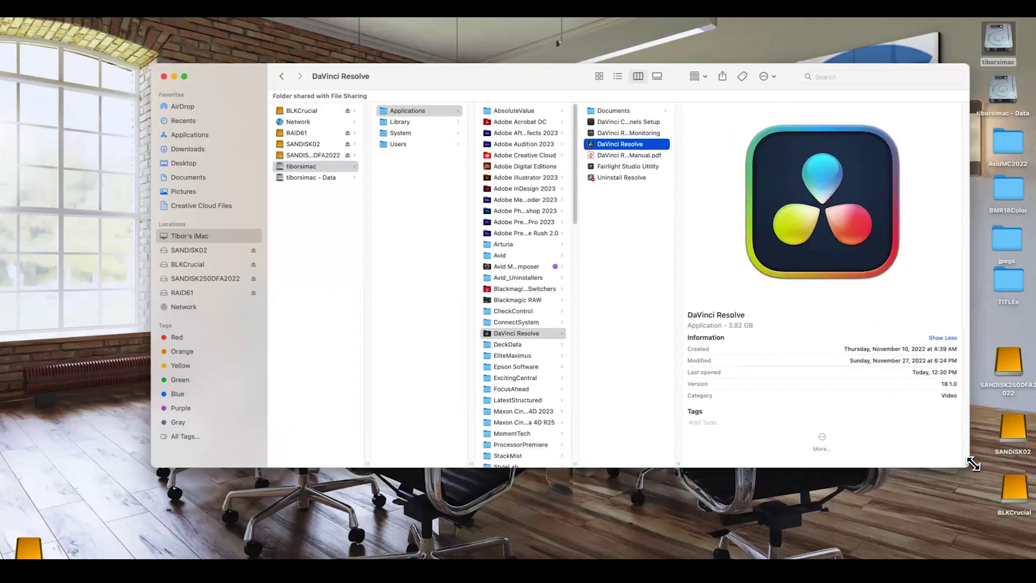
click(945, 383)
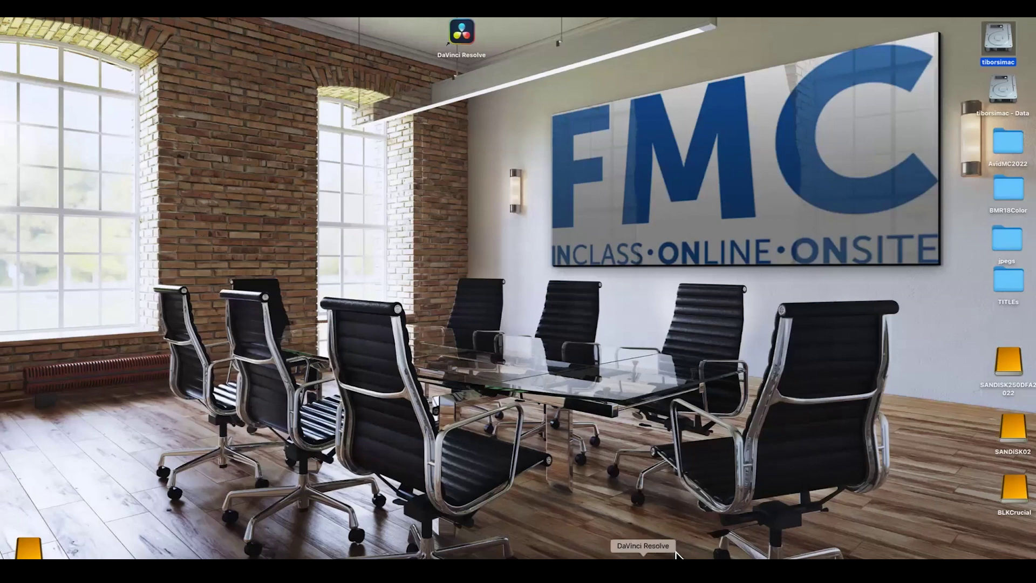
Launch DaVinci Resolve from its desktop alias.
click(463, 38)
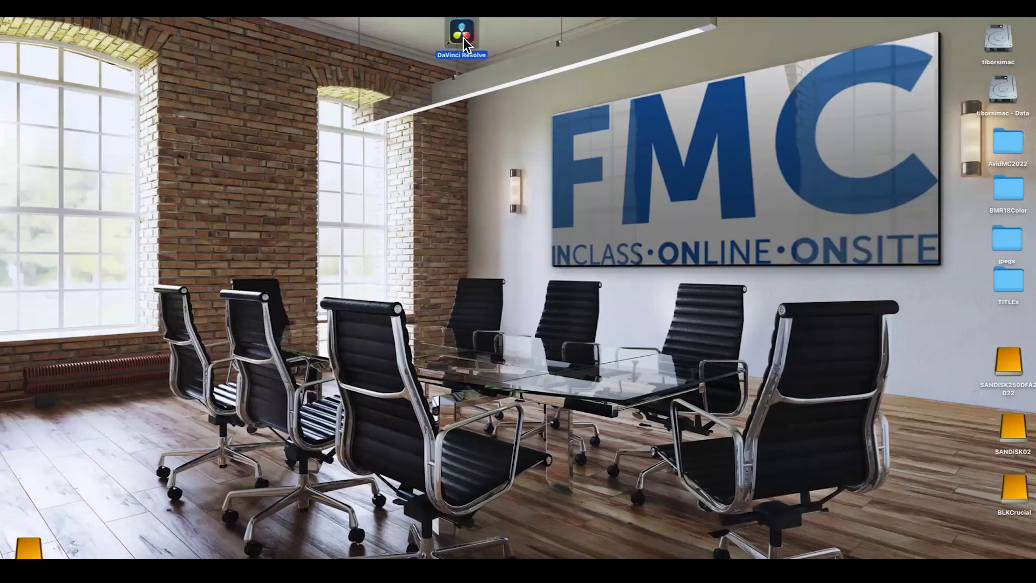
double_click(463, 33)
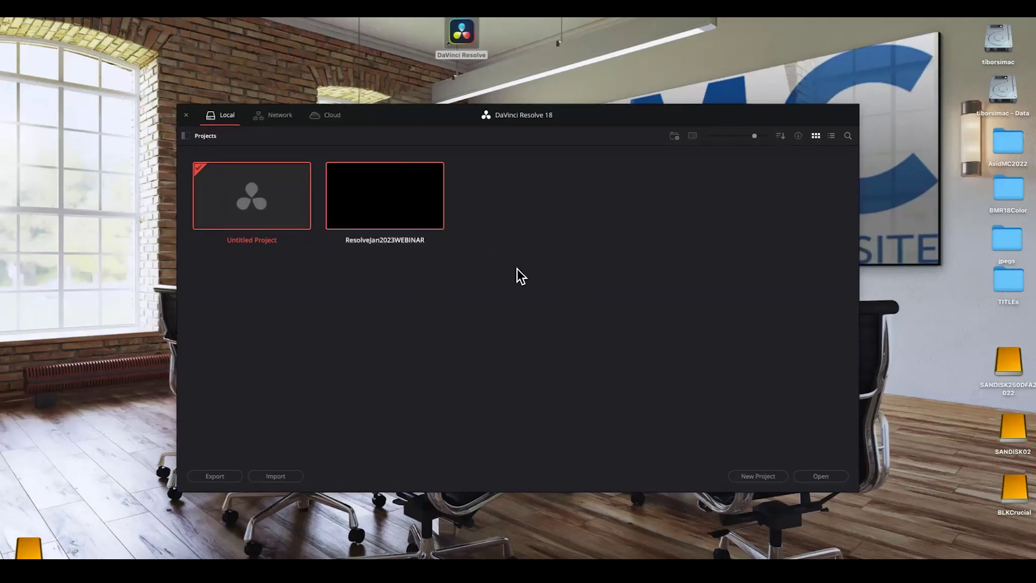
Review the Untitled Project's timeline format and frame rate in its project settings, and cancel without changes.
click(272, 205)
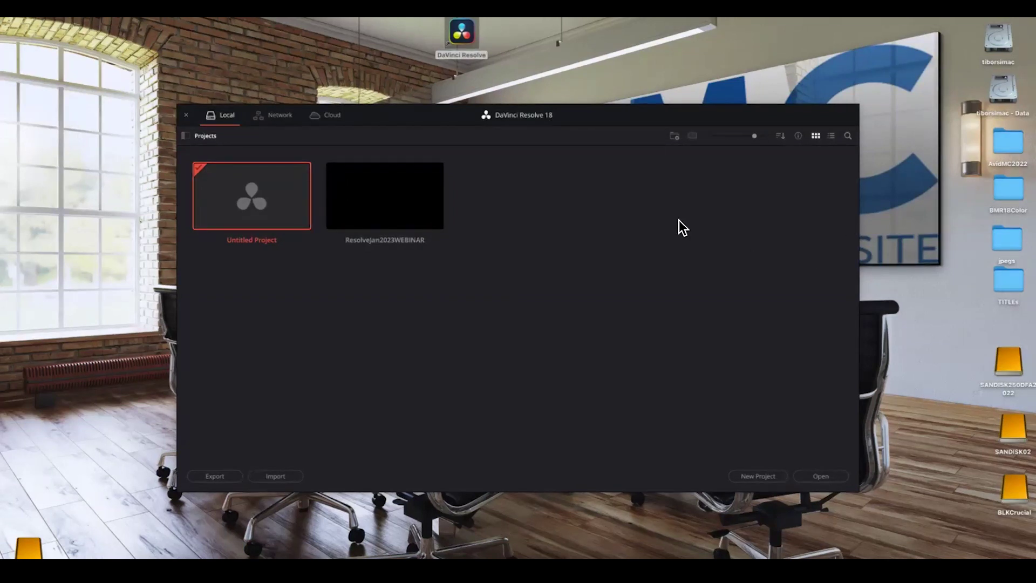
right_click(244, 195)
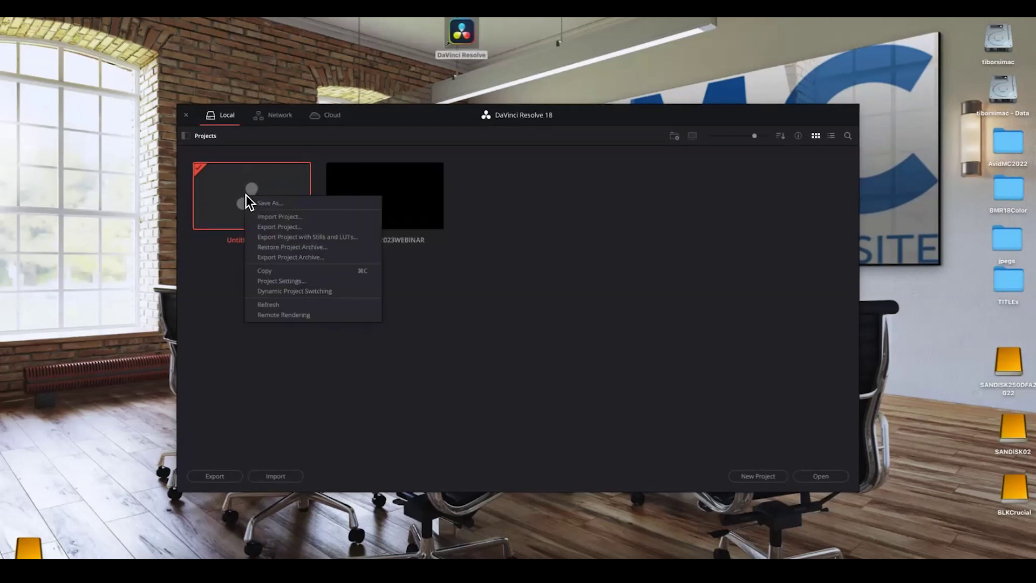
click(296, 281)
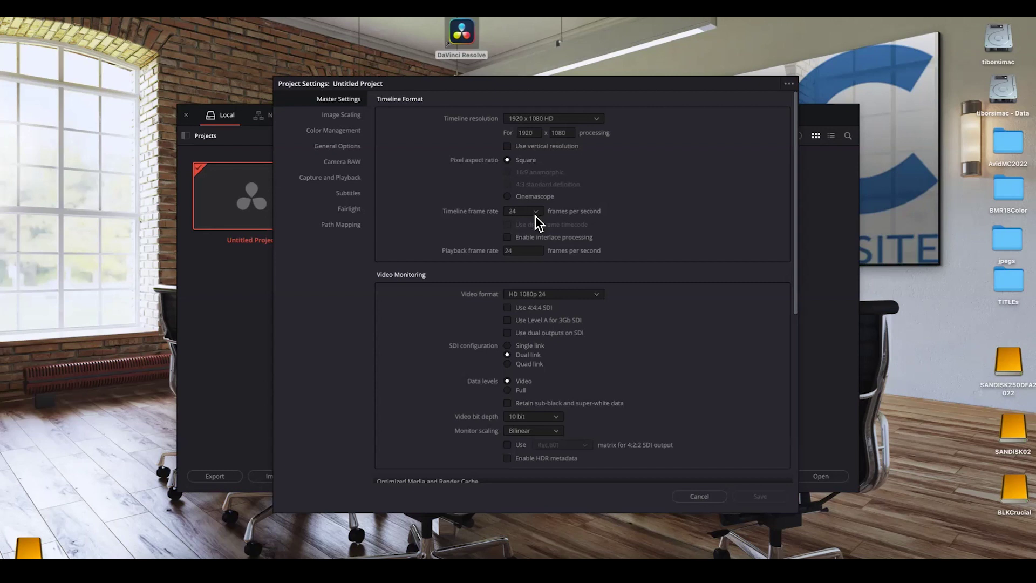
click(698, 496)
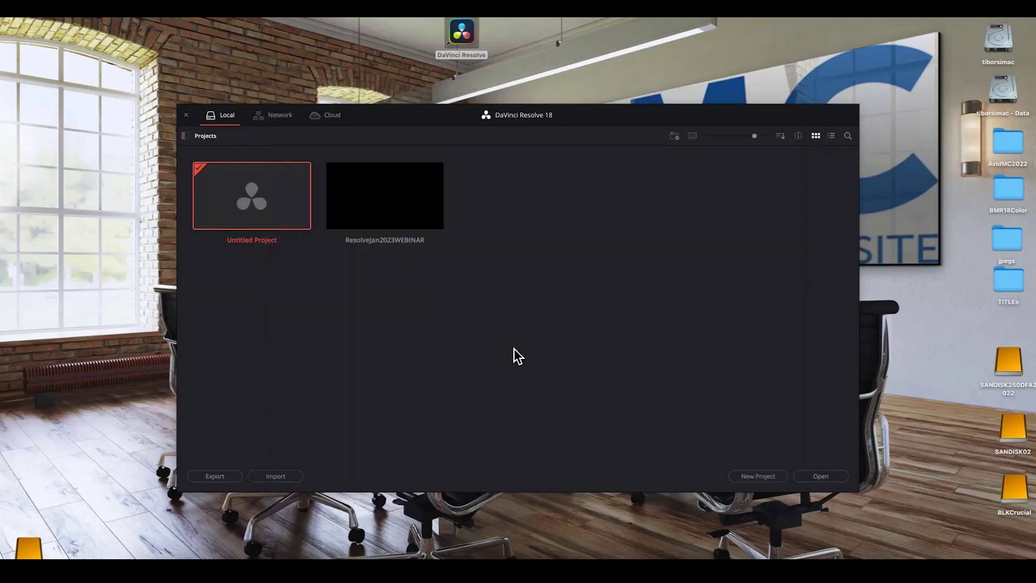
Open the Untitled Project and reset its UI layout.
double_click(252, 205)
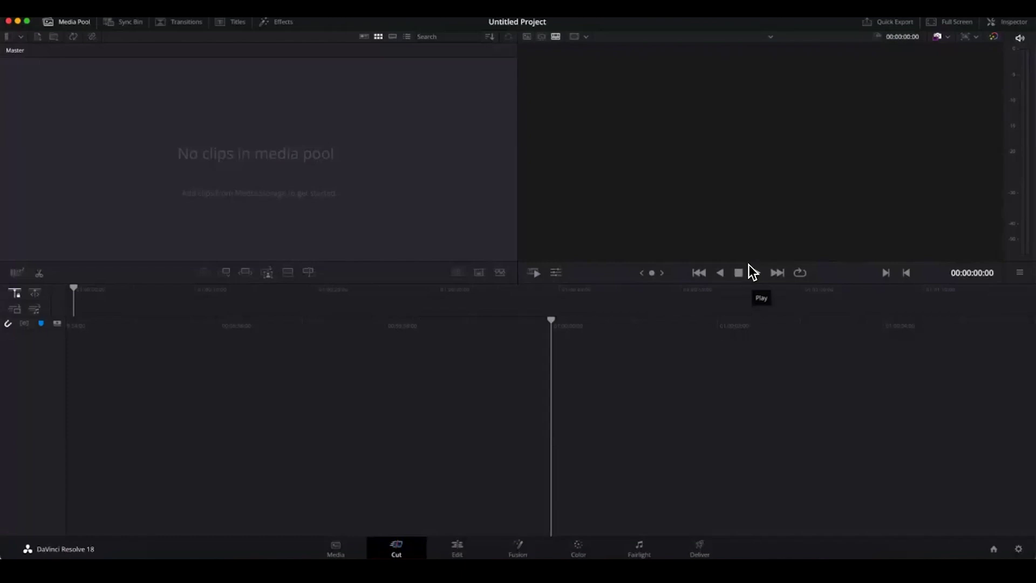
click(413, 17)
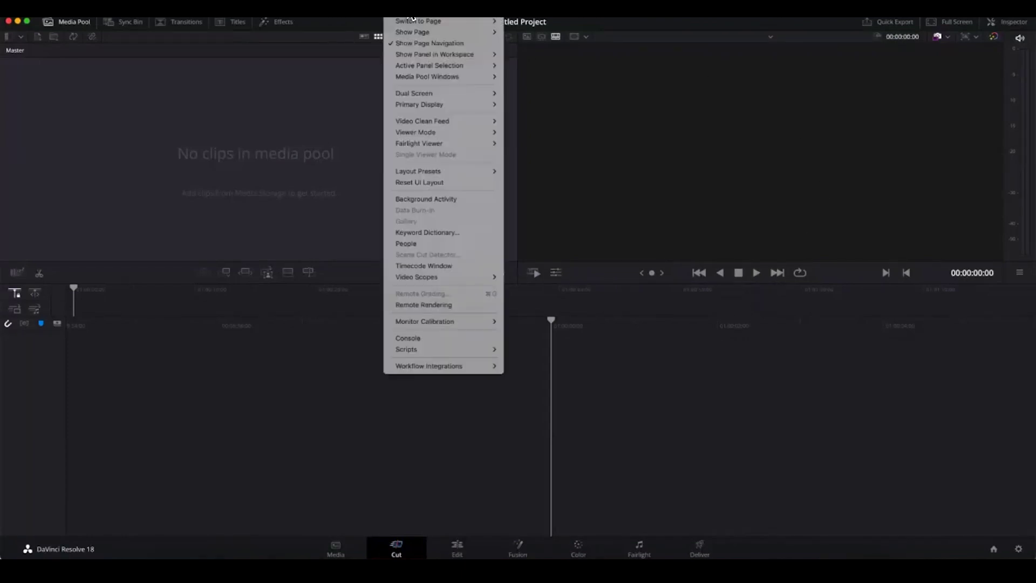
click(441, 183)
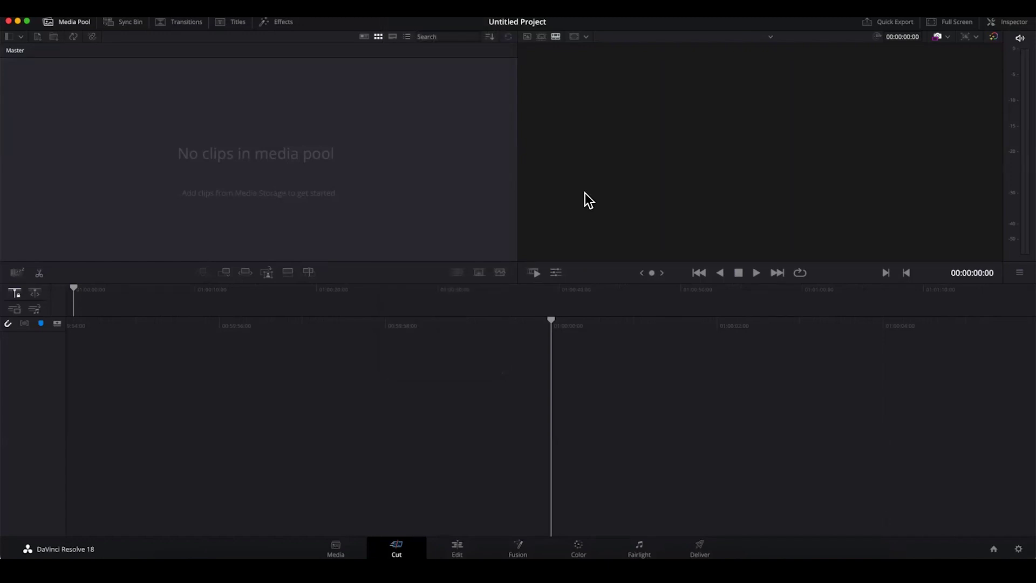
Visit the Media, Cut and Edit pages of the empty project in turn.
click(336, 550)
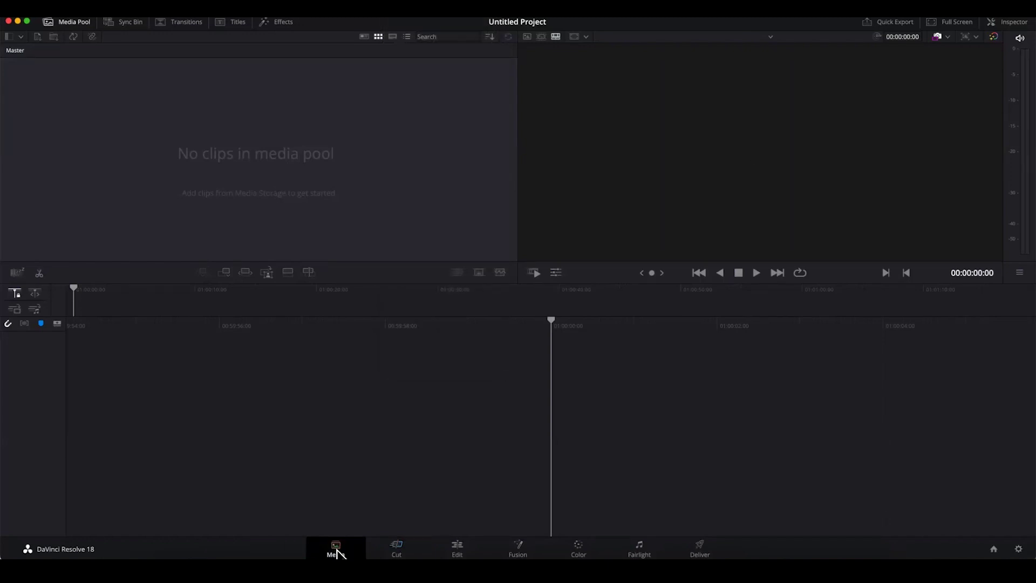
click(398, 551)
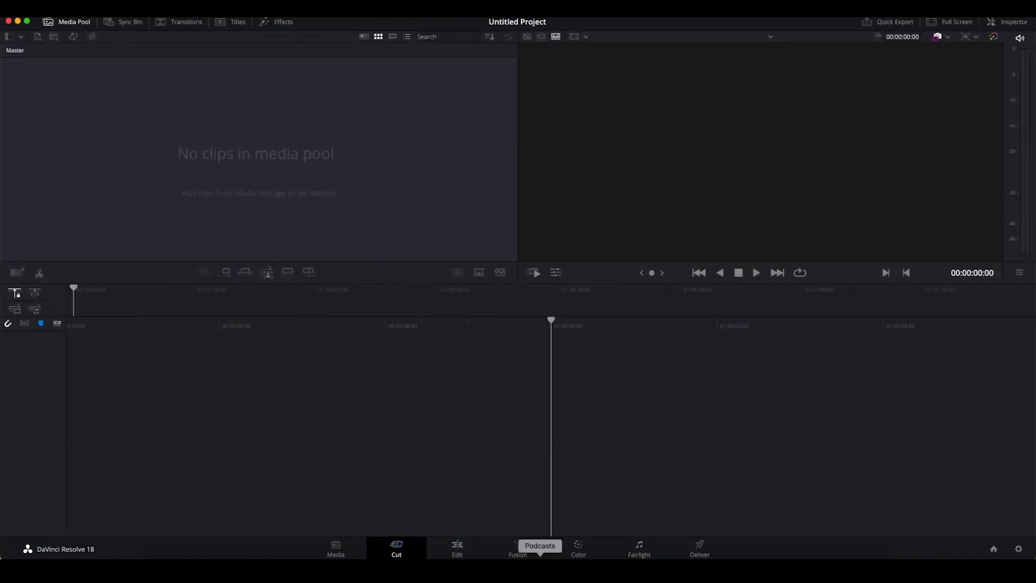
click(457, 551)
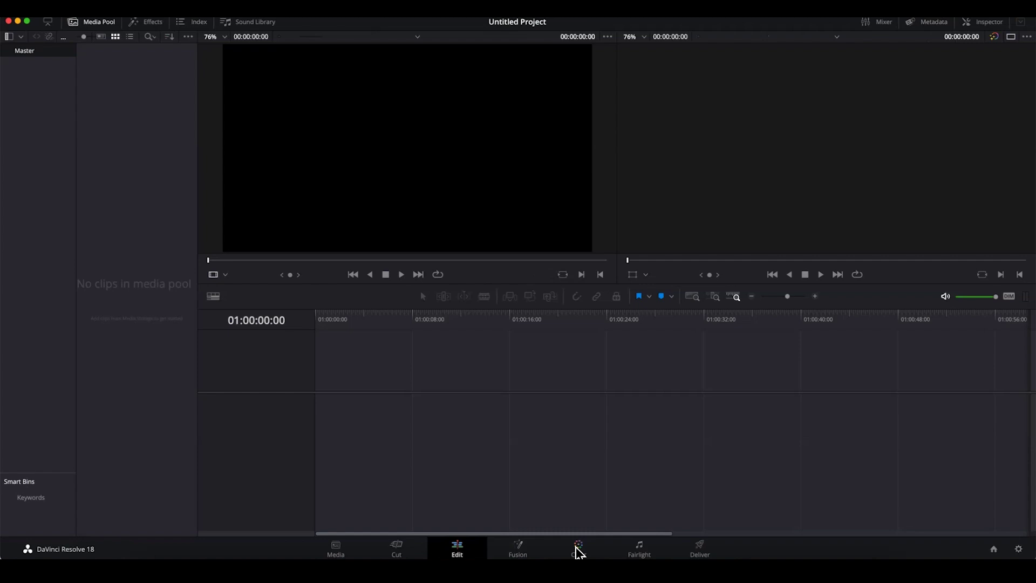
Open the Color page of the empty project and reset its UI layout.
click(578, 548)
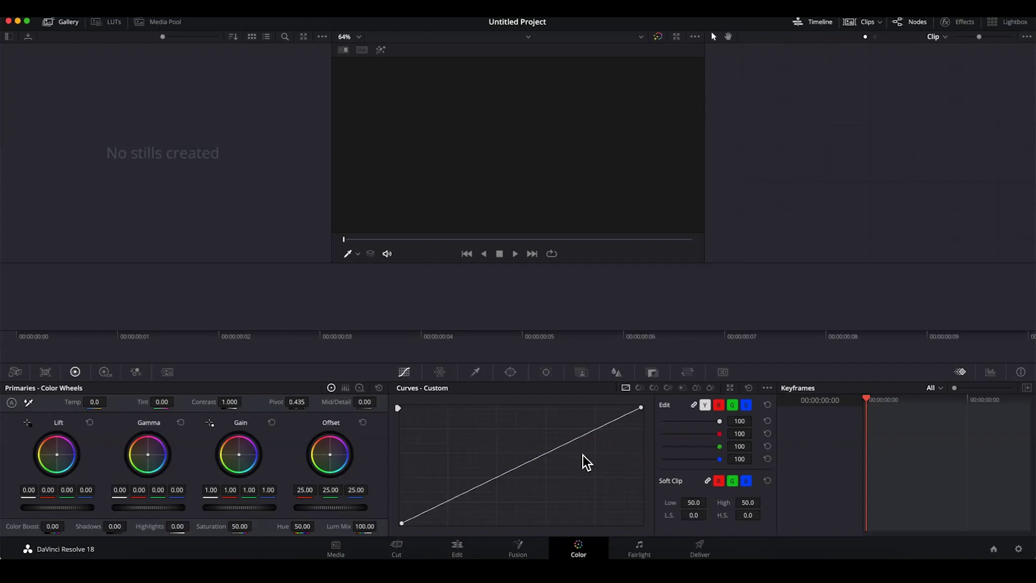
click(429, 16)
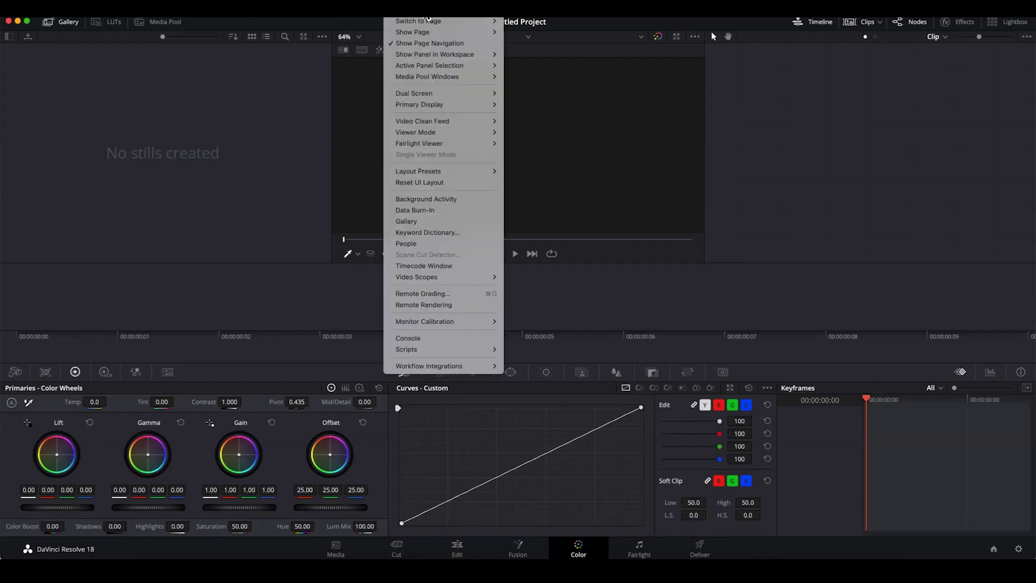
click(420, 184)
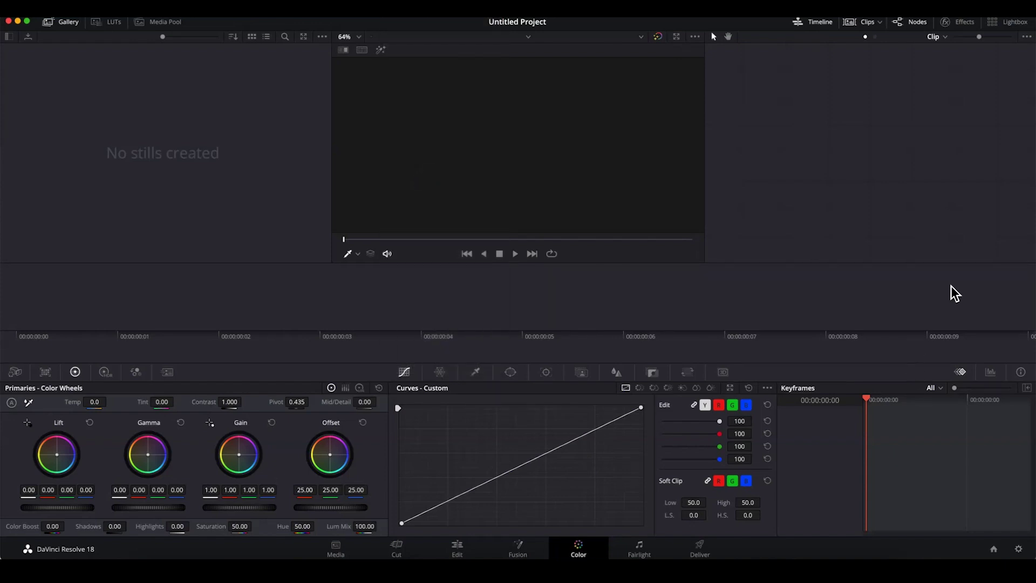
Import all the clips from 7_31_1.mov to 7_36_5.mov in the 007 folder into the media pool on the Media page.
click(457, 549)
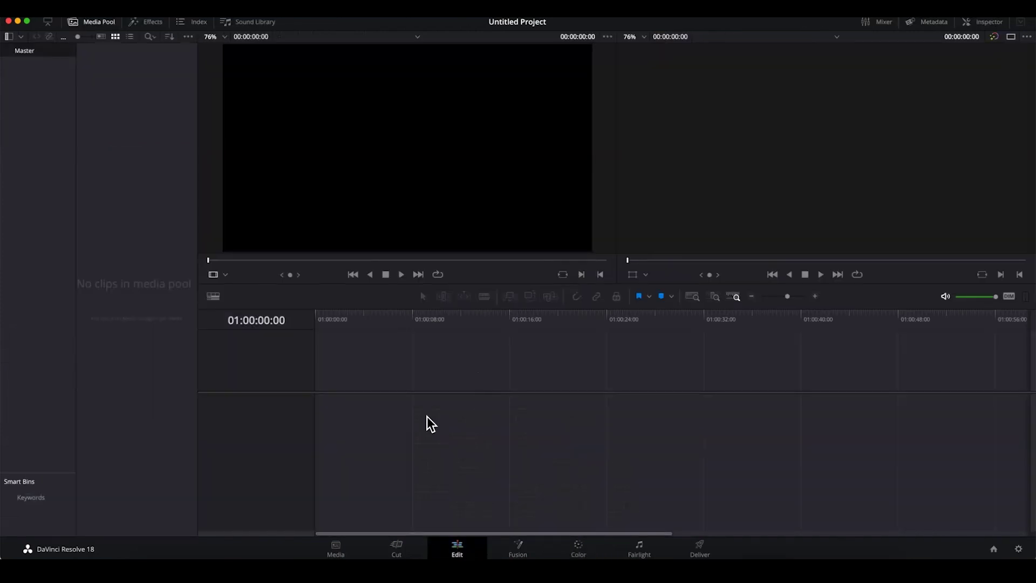
click(336, 549)
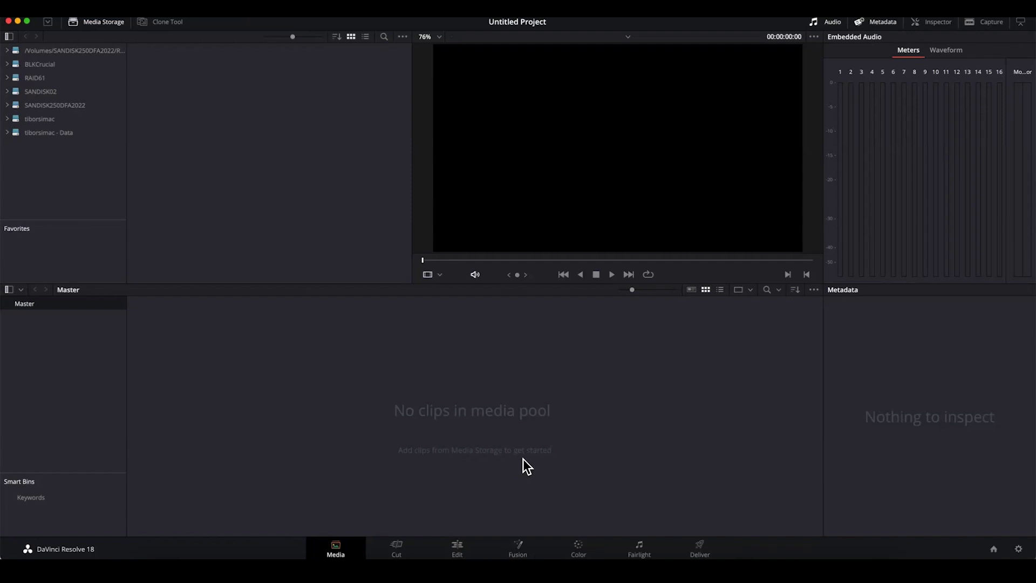
right_click(376, 348)
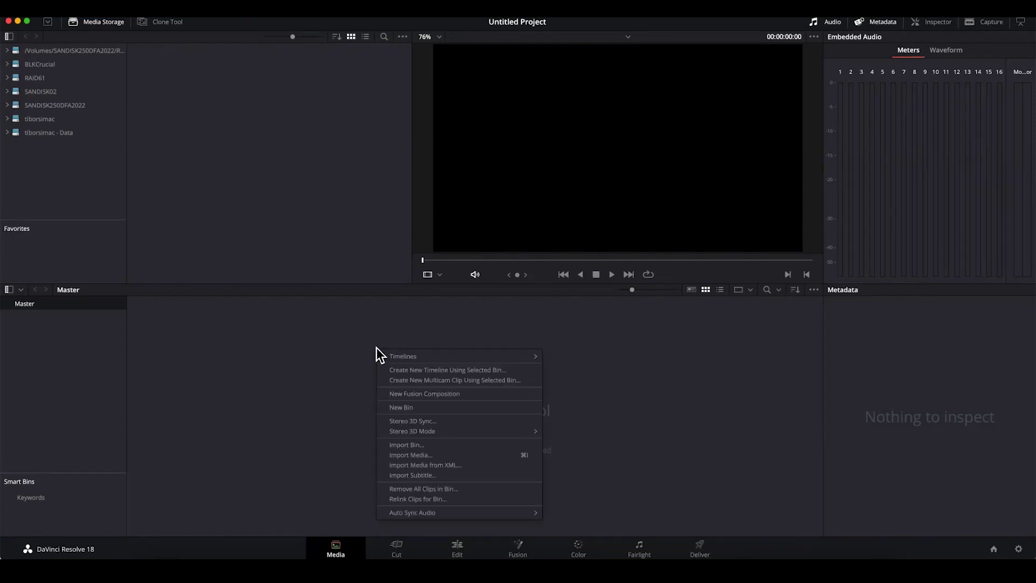
click(443, 457)
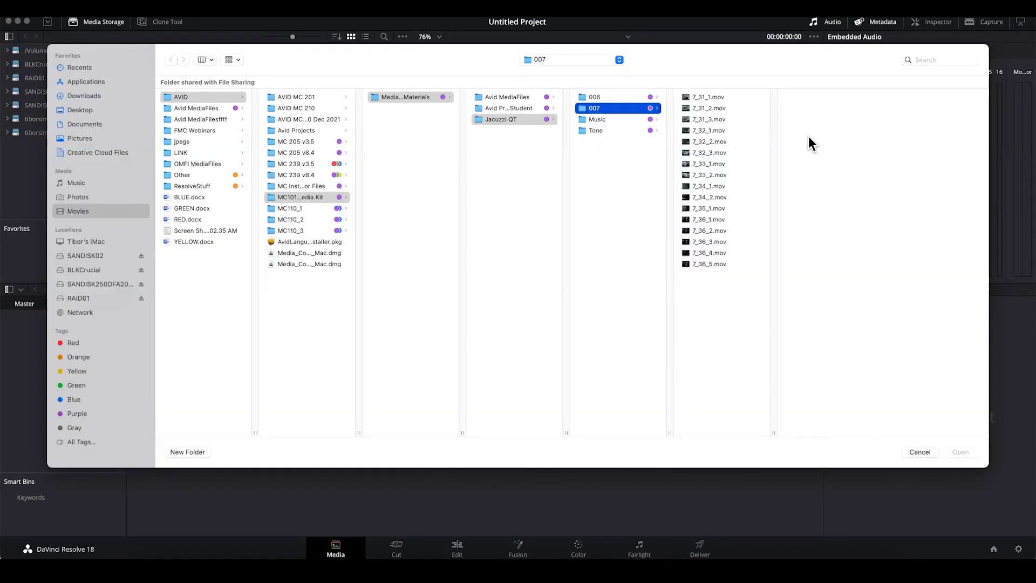
click(696, 96)
click(684, 117)
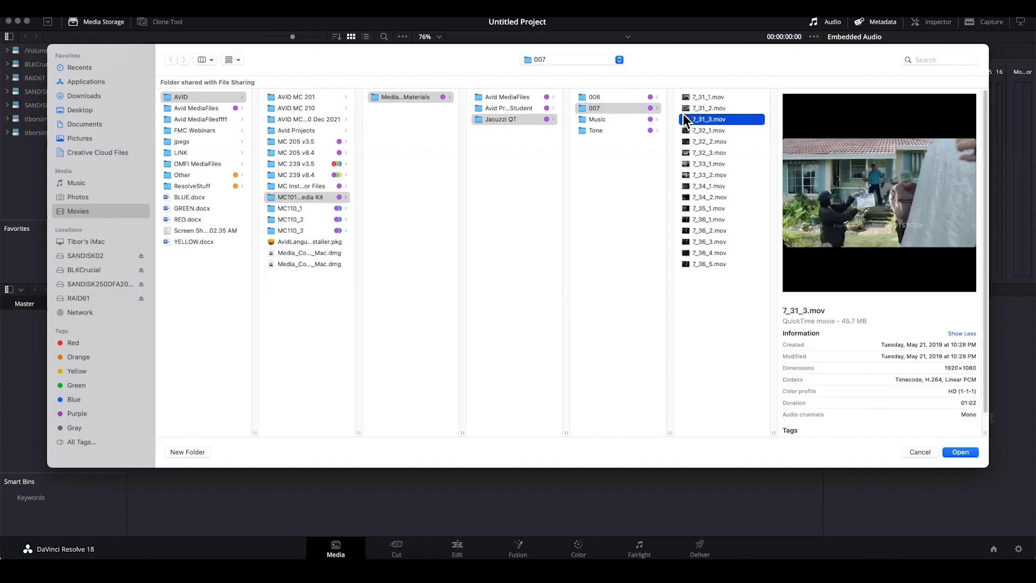
click(686, 131)
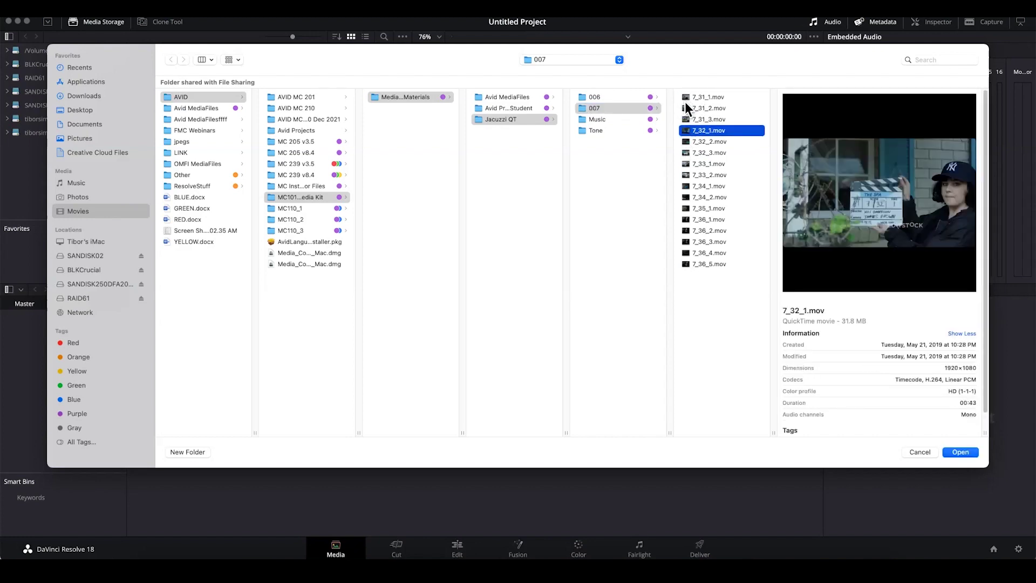
click(686, 100)
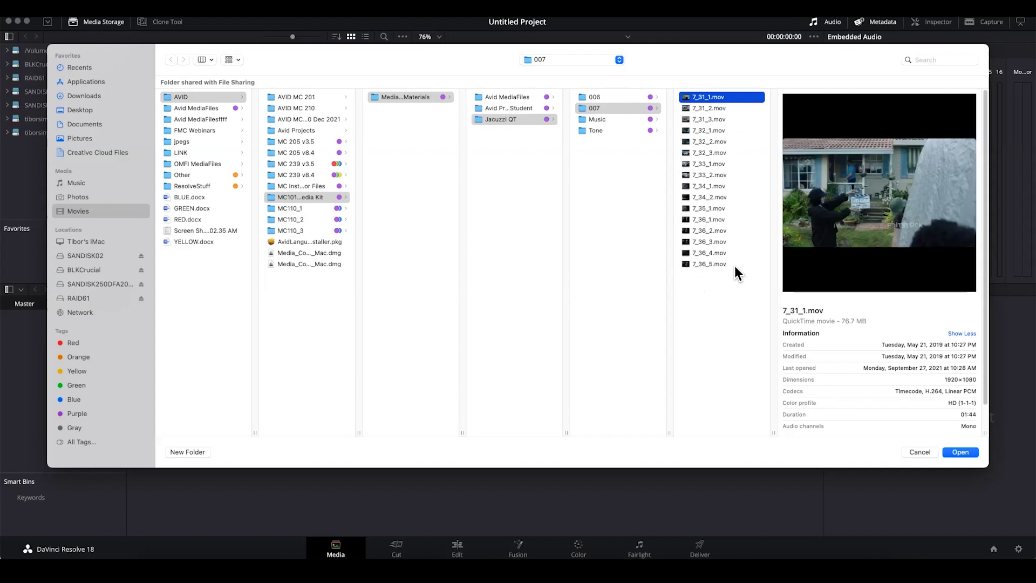
drag(735, 266, 725, 85)
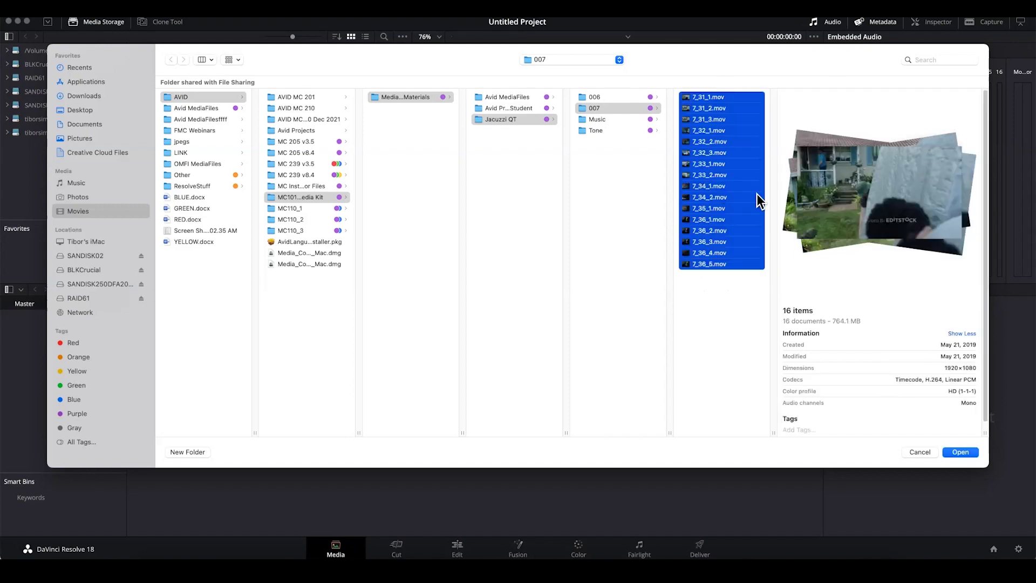
key(Return)
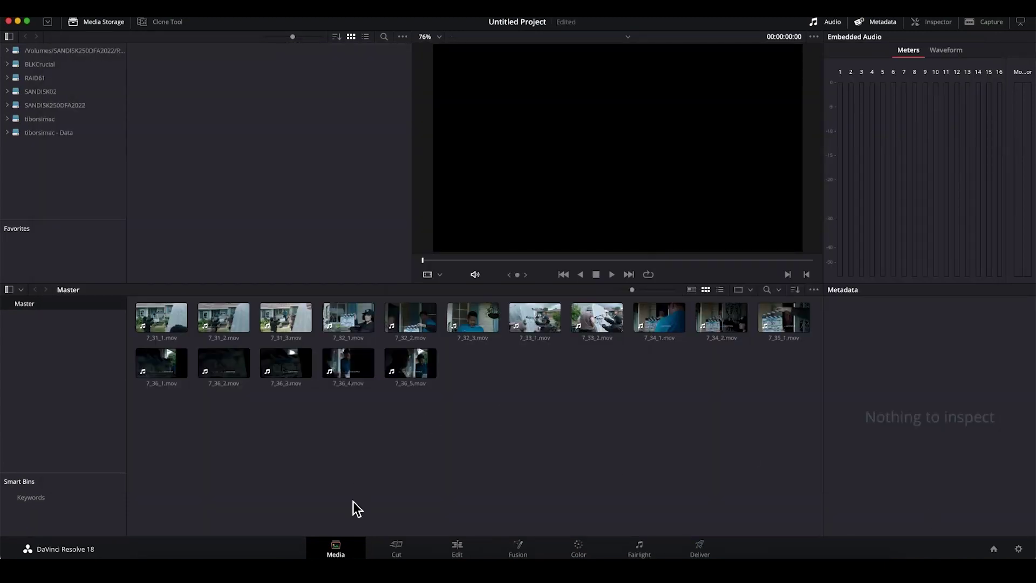
Open the Edit page, load clip 7_31_2.mov into the source viewer and scrub through it.
click(457, 552)
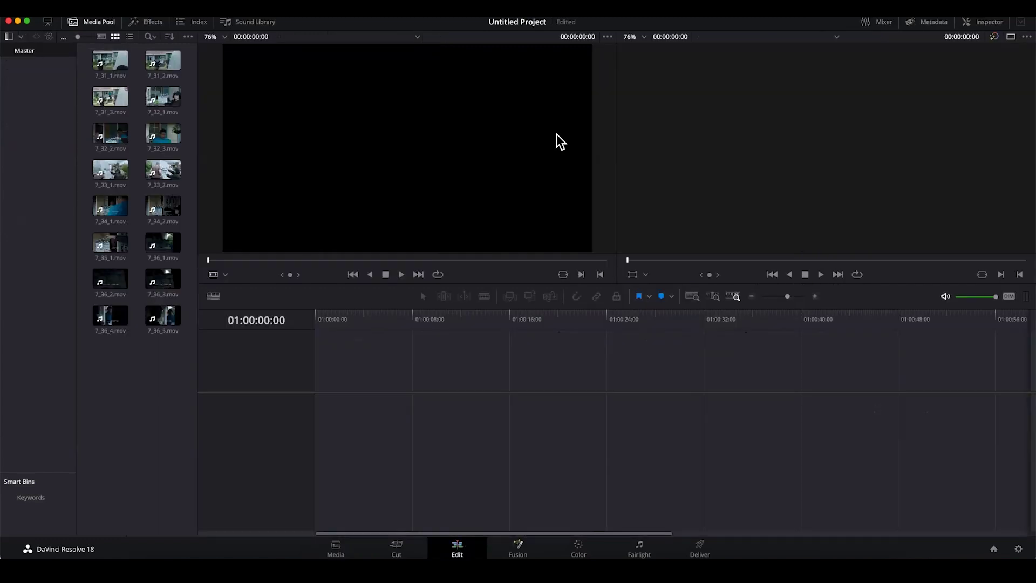
click(105, 65)
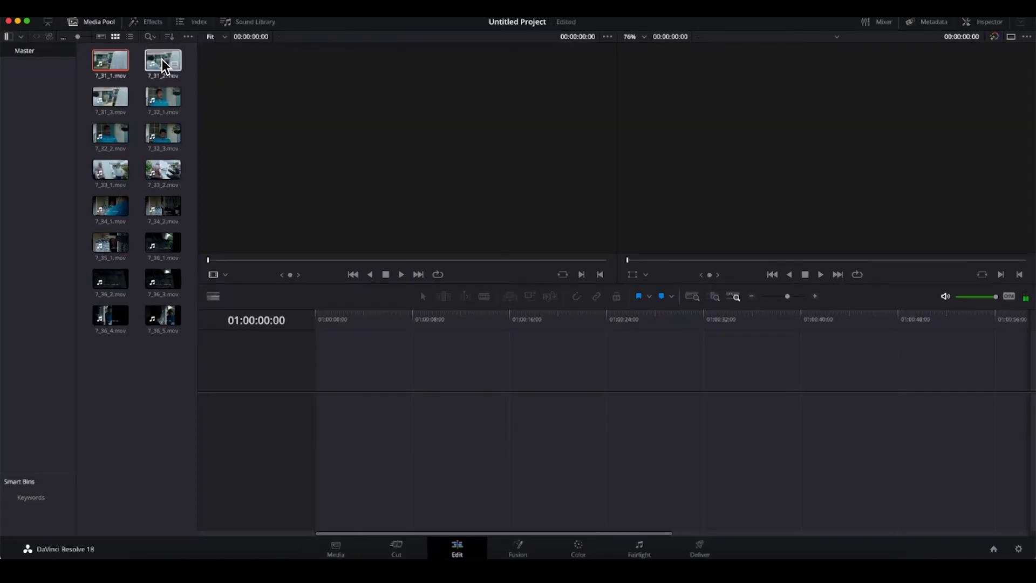
drag(162, 60, 410, 146)
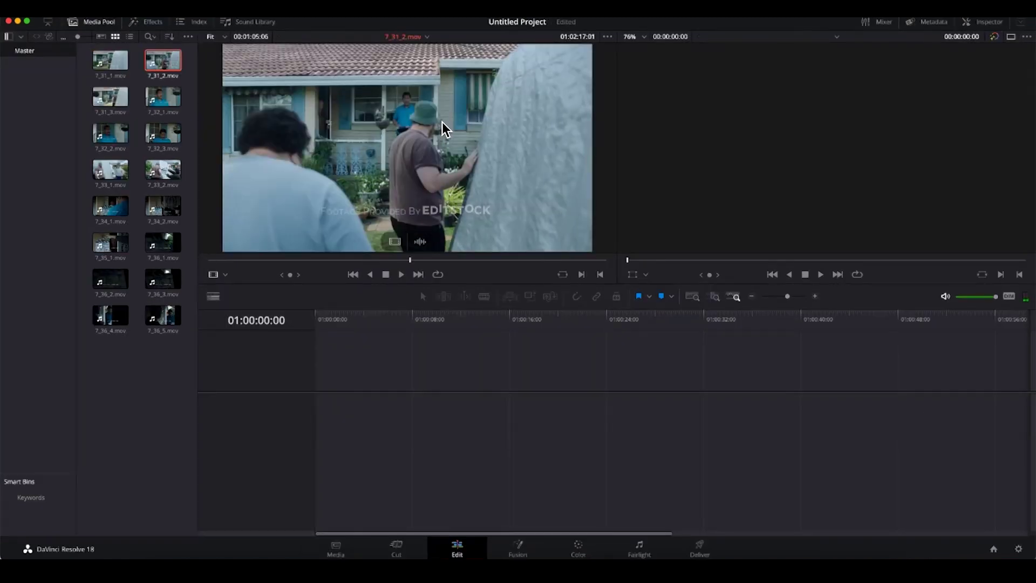
drag(410, 264, 364, 275)
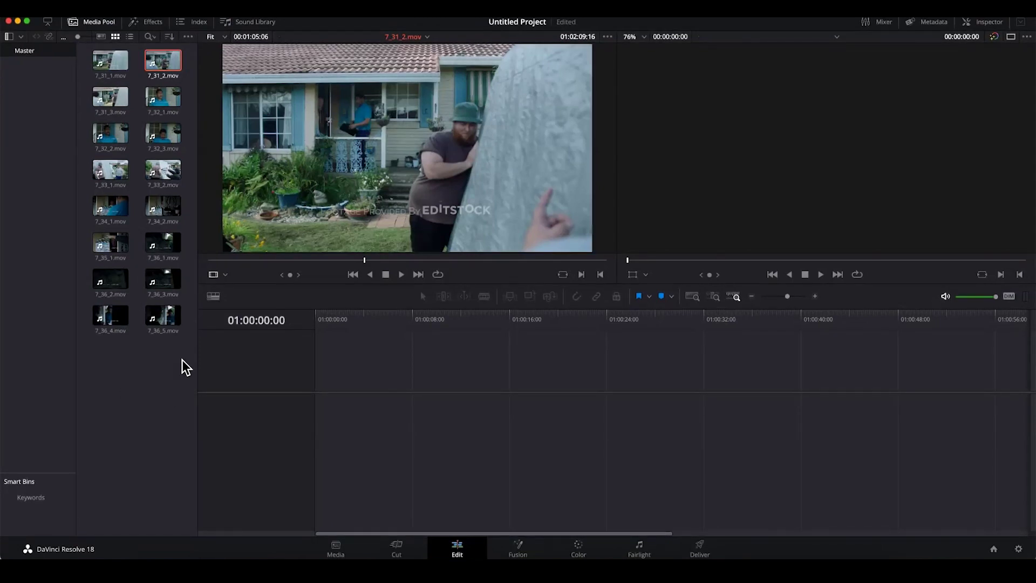
drag(184, 361, 88, 50)
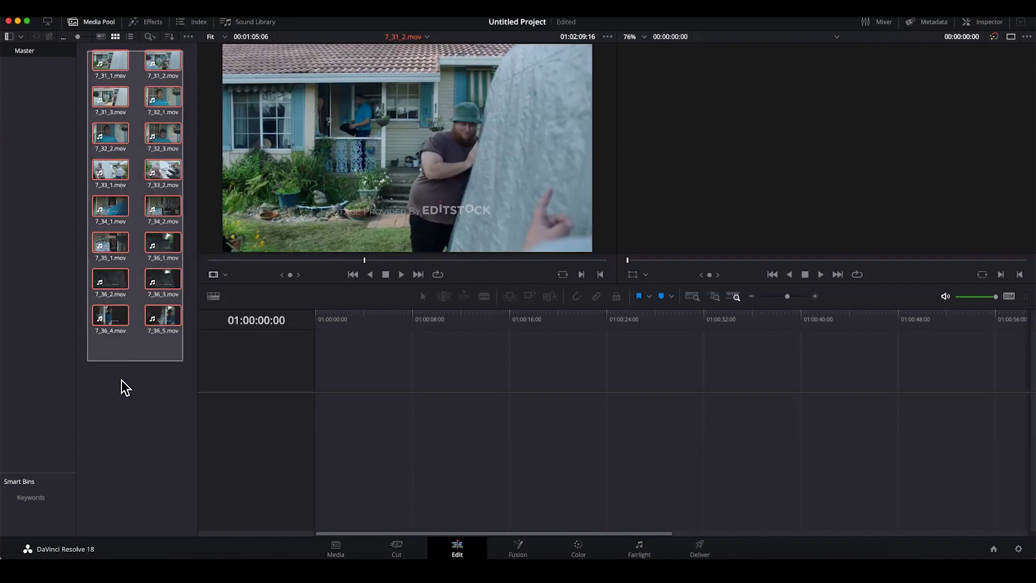
click(119, 62)
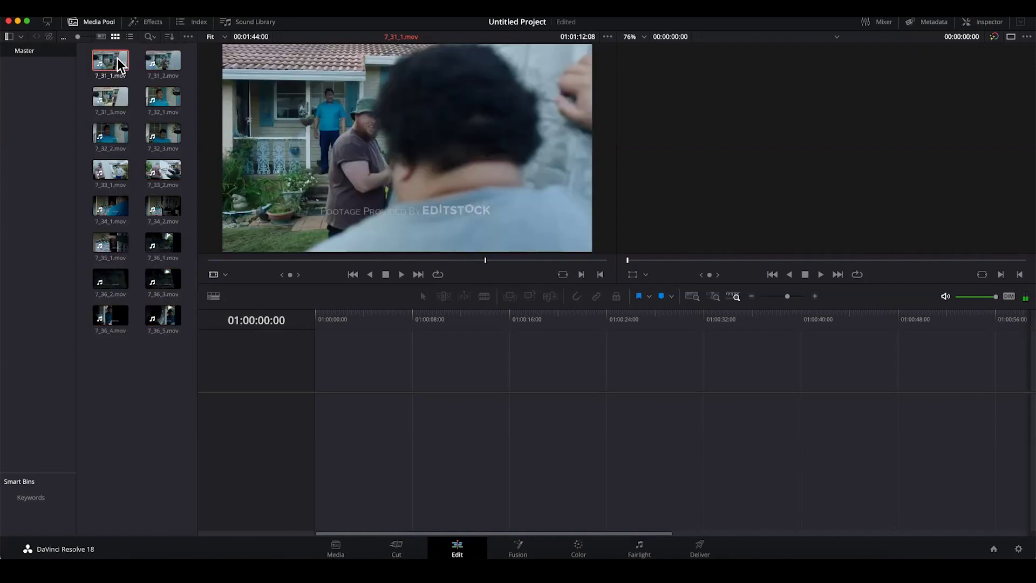
shift+click(164, 316)
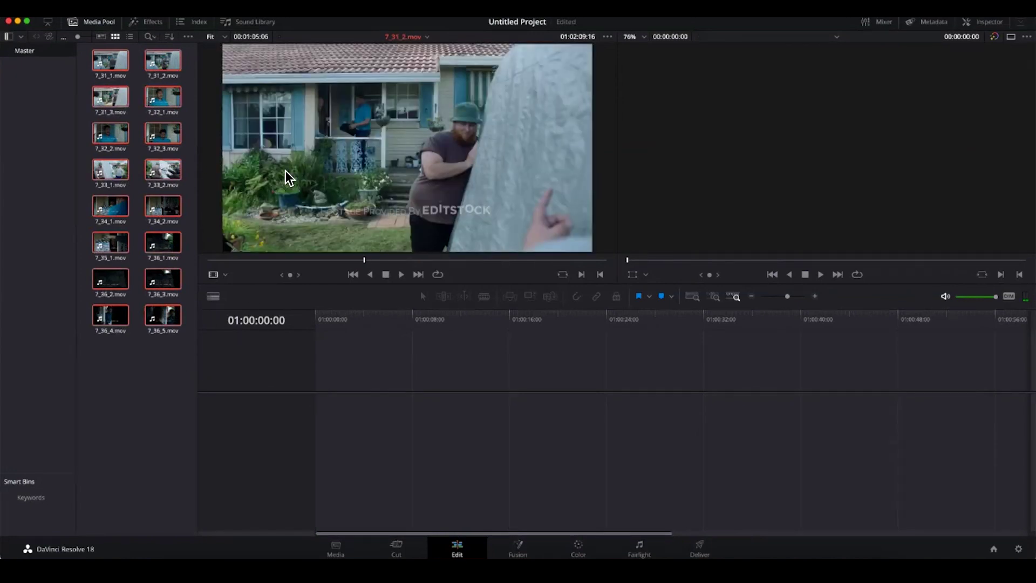
right_click(109, 58)
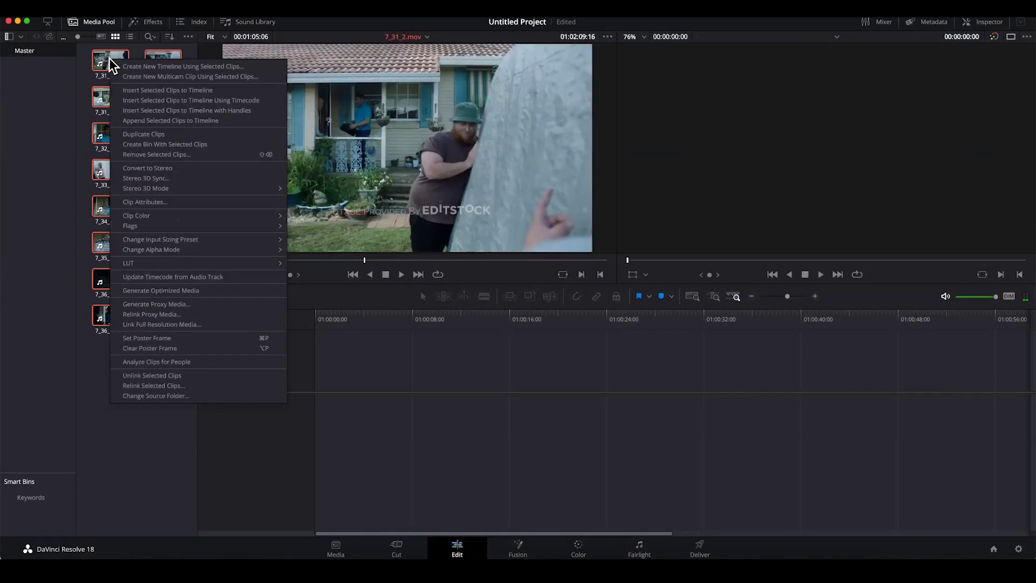
click(135, 66)
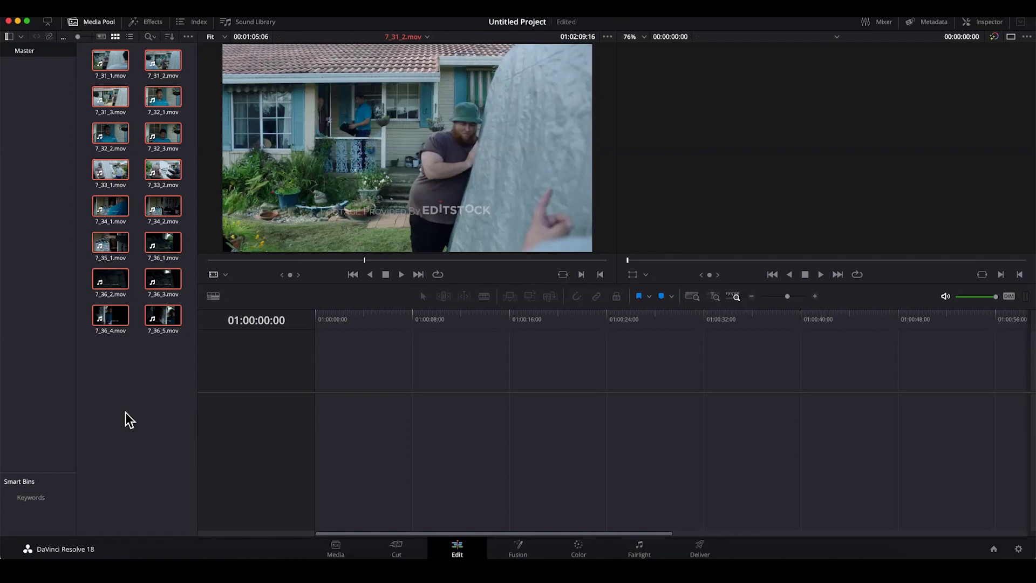
Show the media pool clips as a list, review the Create New Timeline settings for all of them, and cancel.
click(129, 37)
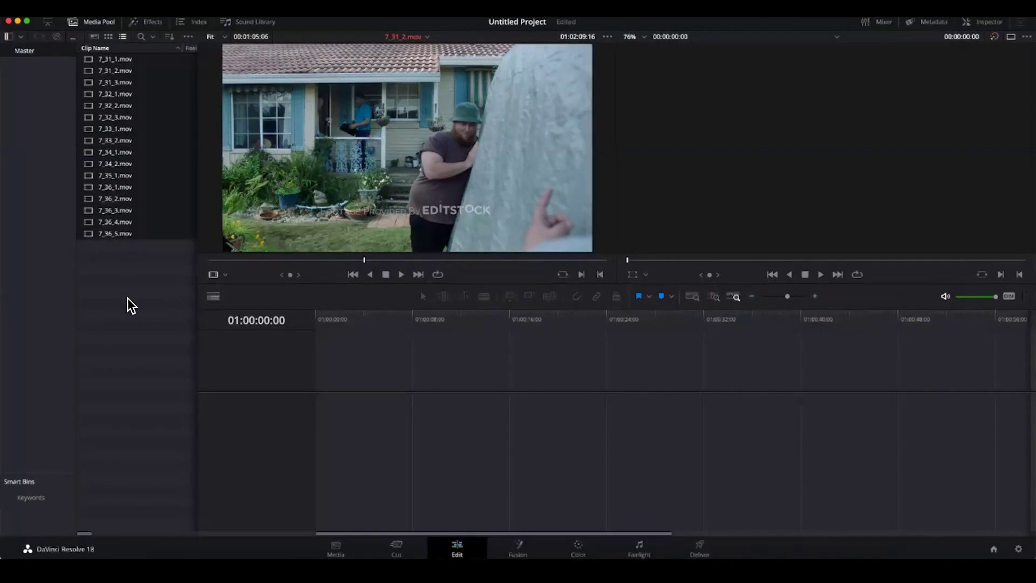
drag(129, 300, 37, 60)
right_click(87, 57)
click(99, 63)
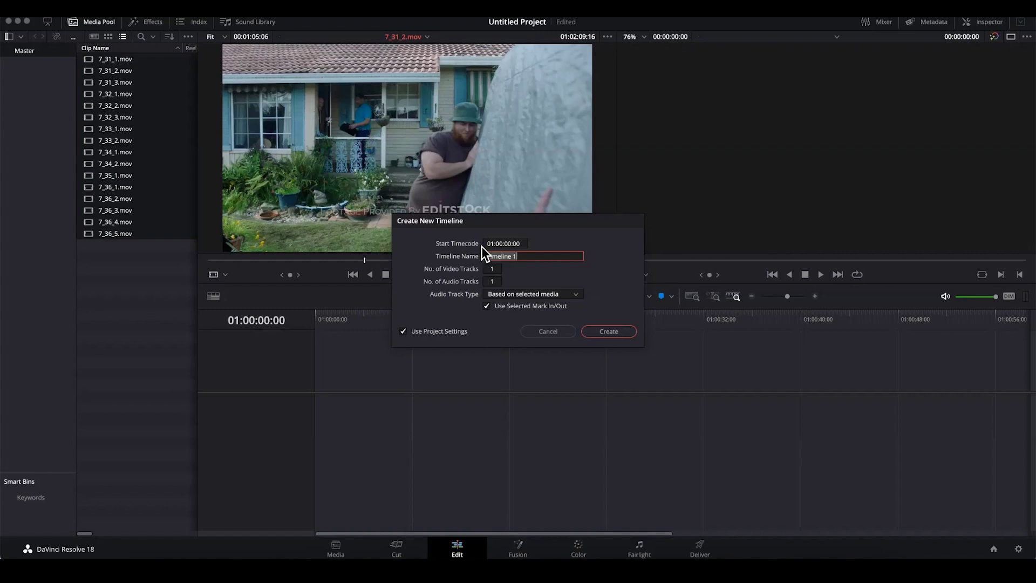
click(516, 242)
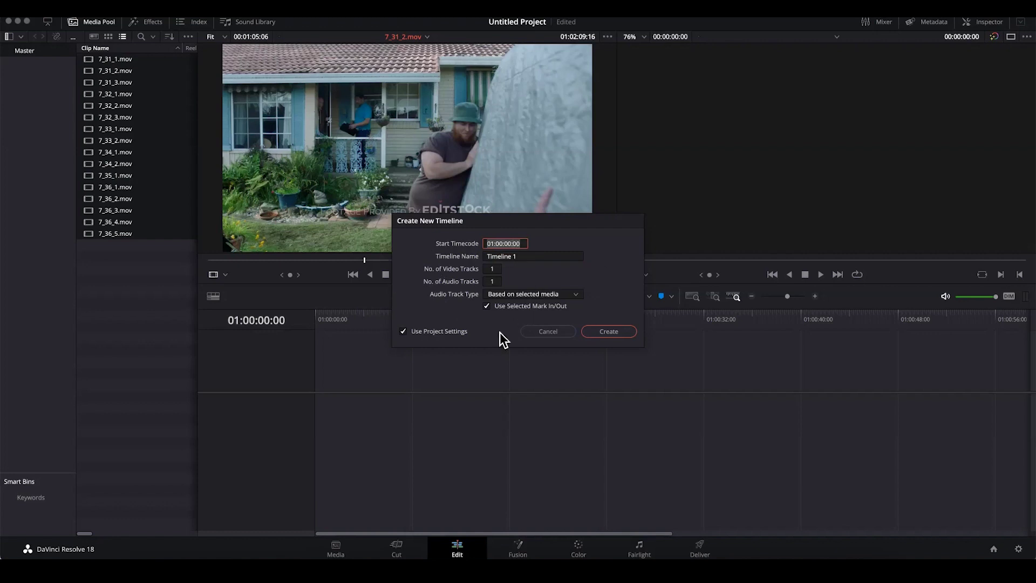
click(552, 331)
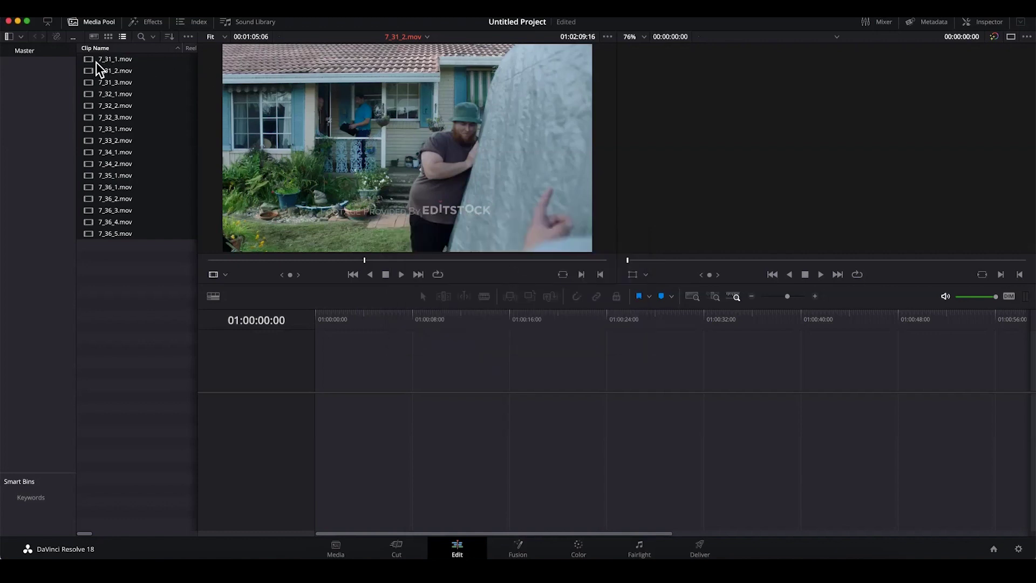
Build a new timeline by placing all the media pool clips in the empty timeline area, and fit its full length in view.
click(162, 280)
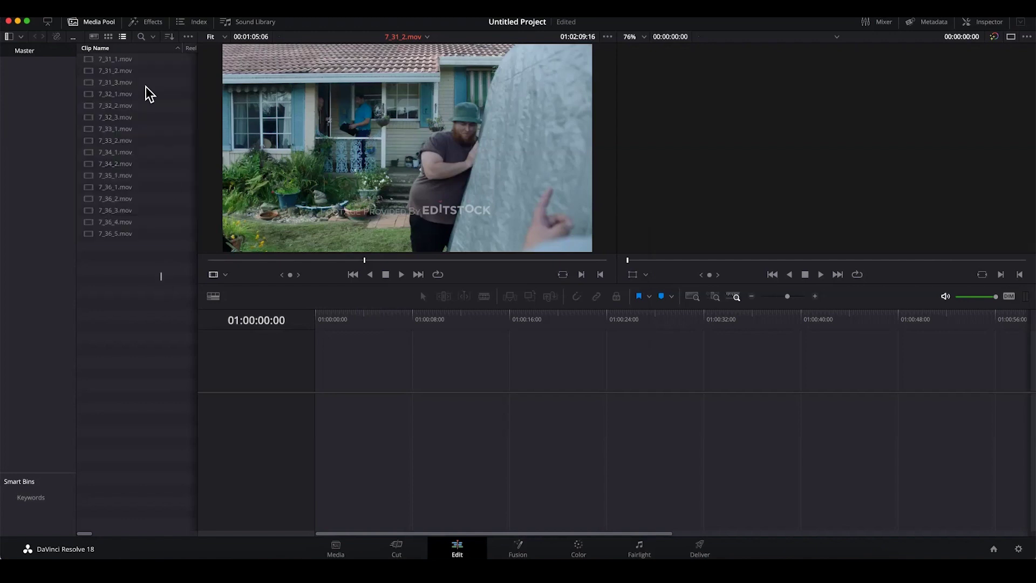
drag(150, 94, 317, 412)
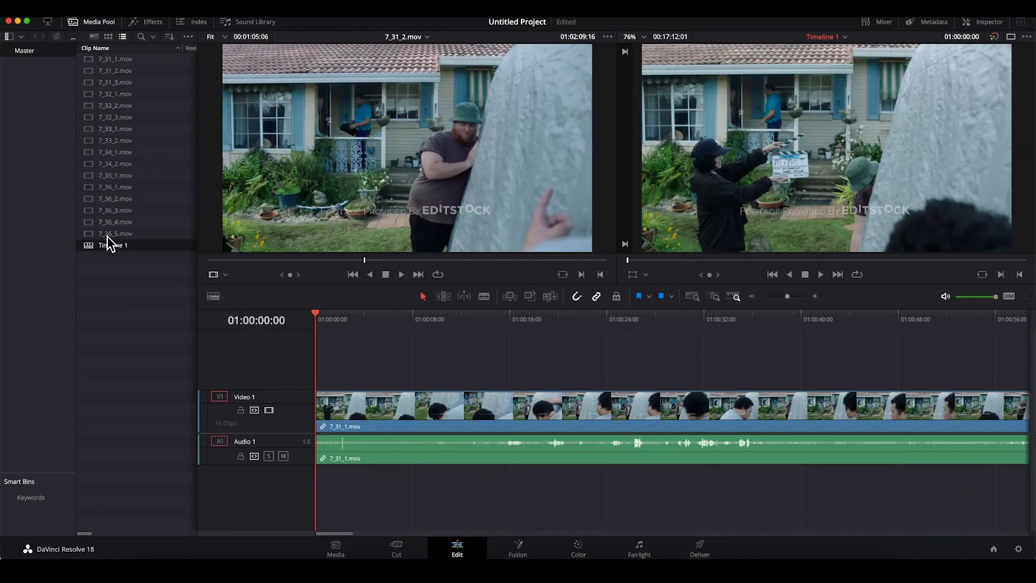
drag(770, 260, 742, 260)
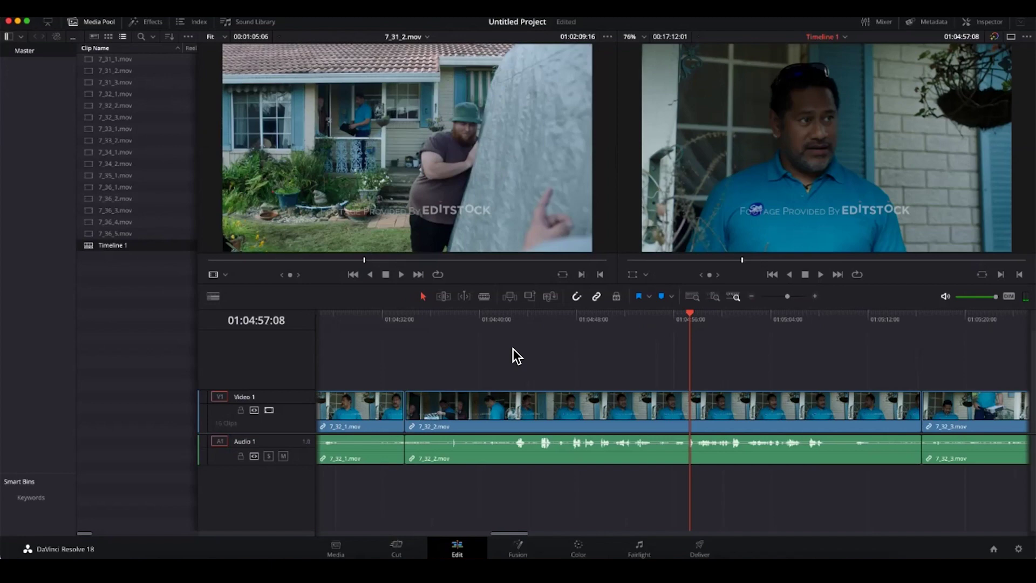
key(shift+z)
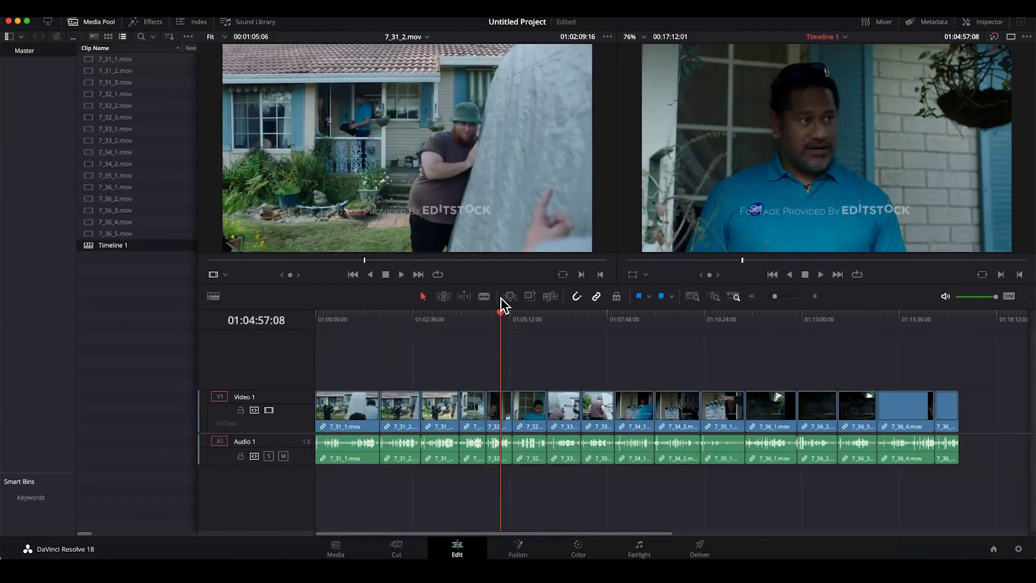
Preview several positions in the first clips of Timeline 1 and return the playhead to the start.
click(368, 317)
click(323, 338)
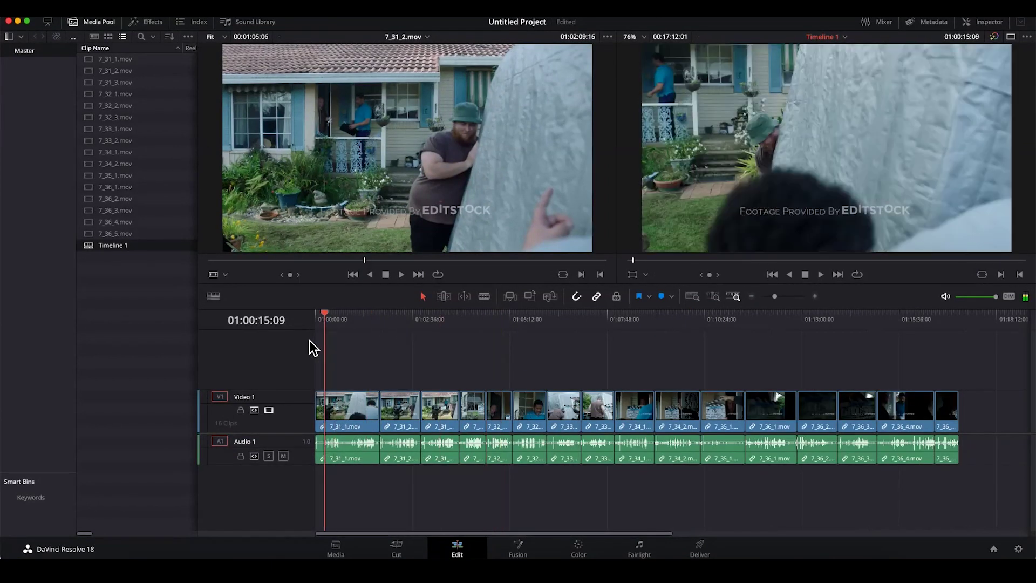
click(335, 340)
click(393, 341)
click(327, 337)
key(Home)
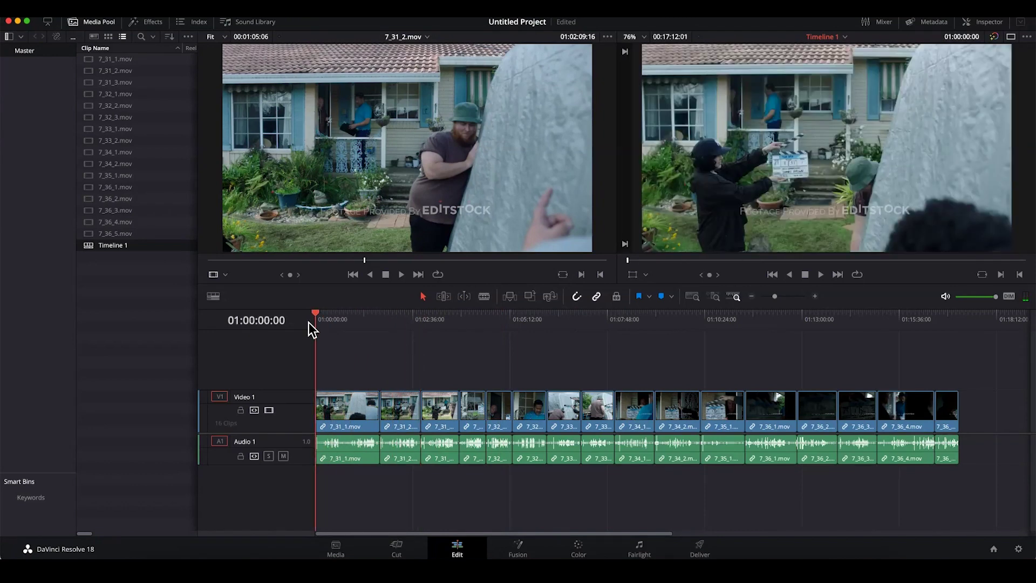
Step the playhead from edit point to edit point through the clips of Timeline 1 and back to the start.
key(Down)
key(Down)
key(Down)
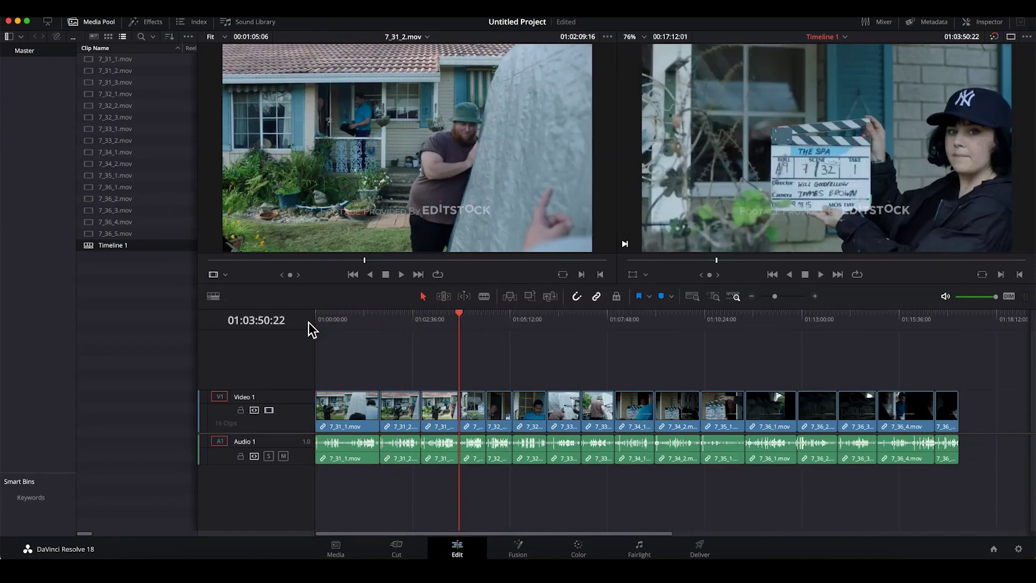
key(Down)
key(Down)
key(Down)
key(Down)
key(Down)
key(Down)
key(Down)
key(Down)
key(Down)
key(Down)
key(Down)
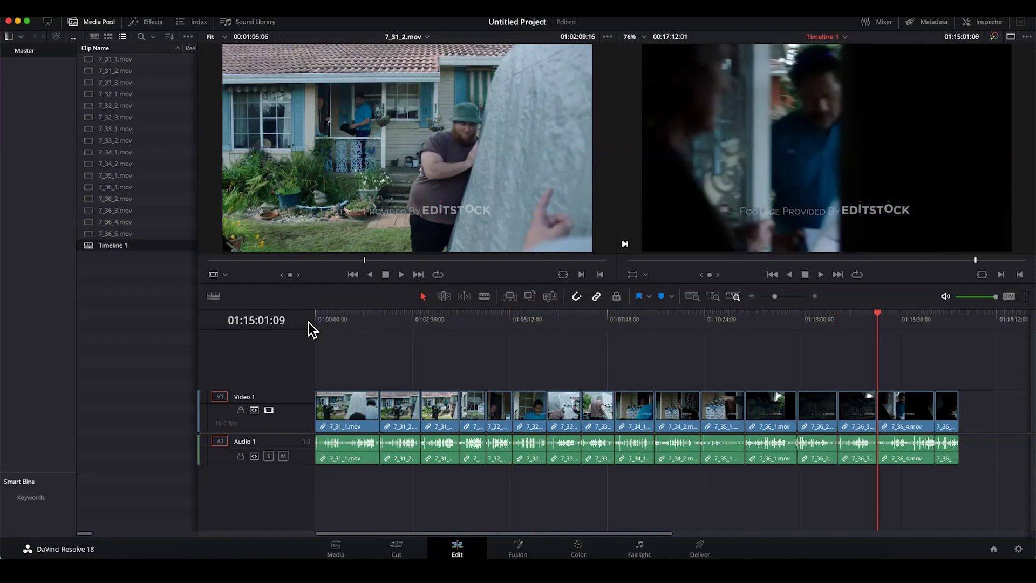
key(Down)
key(Up)
key(Up)
key(Up)
key(Up)
key(Up)
key(Up)
key(Up)
key(Up)
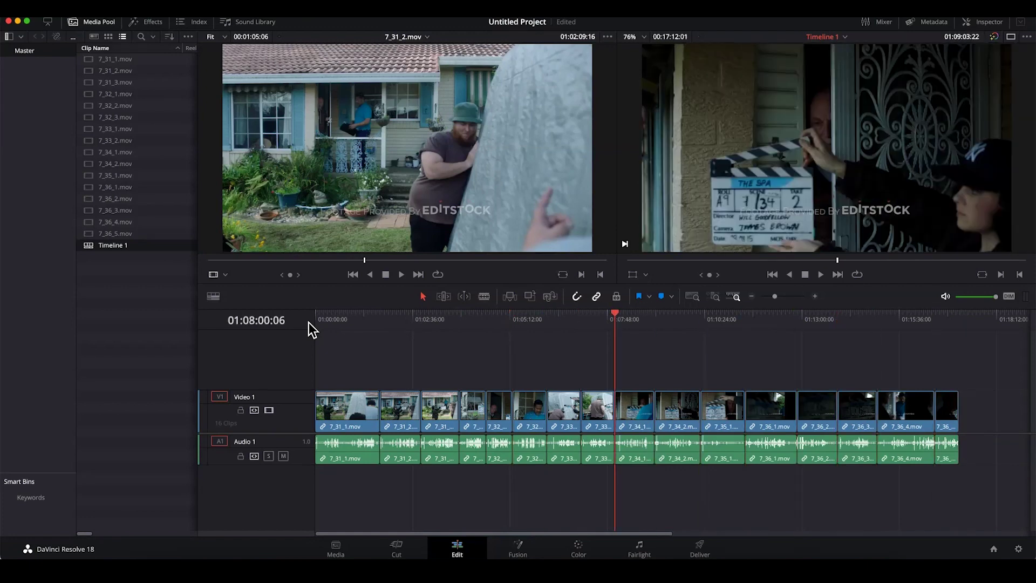
key(Up)
key(Up)
key(Up)
key(Up)
key(Up)
key(Home)
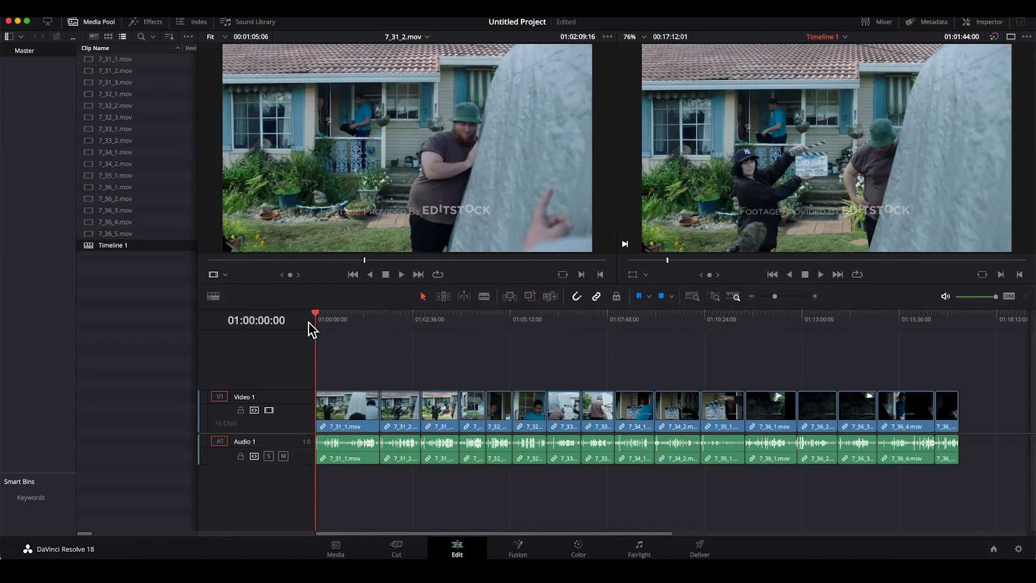
Jump the playhead through every edit point from the first clip to the end of Timeline 1.
key(Down)
key(Down)
key(Down)
key(Down)
key(Down)
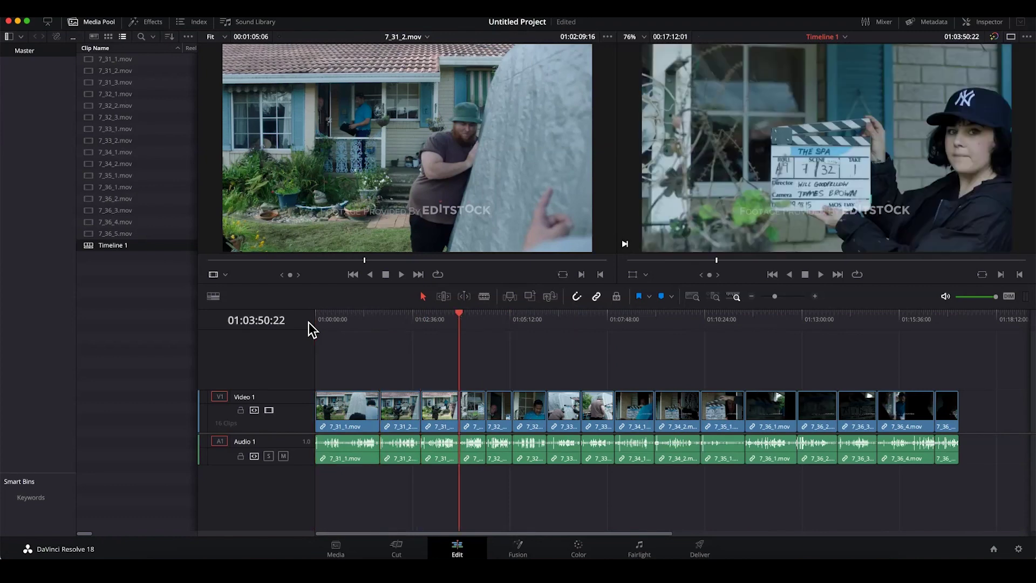
key(Down)
key(Down)
key(Down)
key(Down)
key(Down)
key(Down)
key(Down)
key(Down)
key(Down)
key(Down)
key(Down)
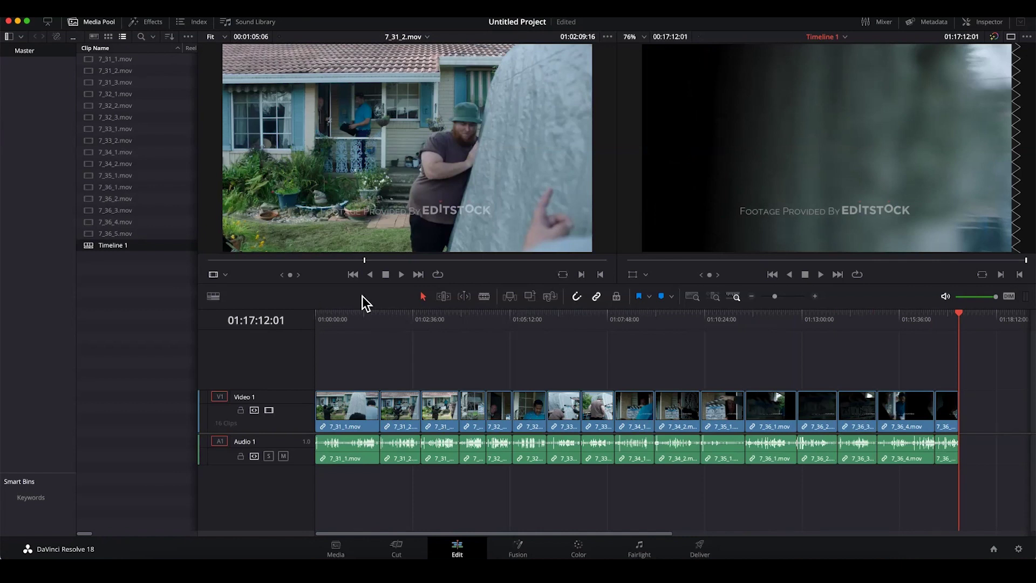
Park the playhead inside the first clip and show that frame on the Color page, scrubbing to 01:00:52:08.
click(356, 314)
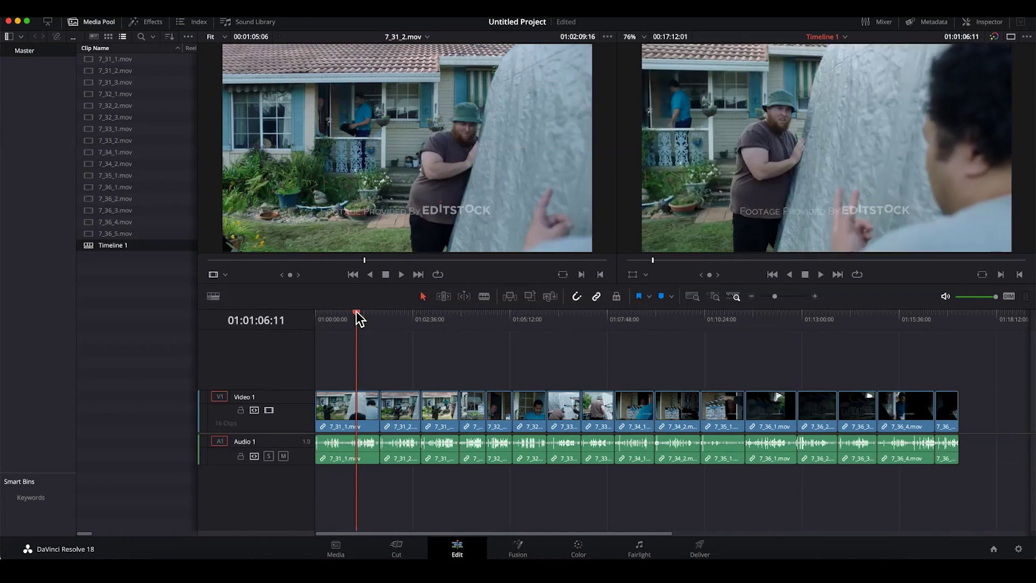
drag(357, 313, 349, 325)
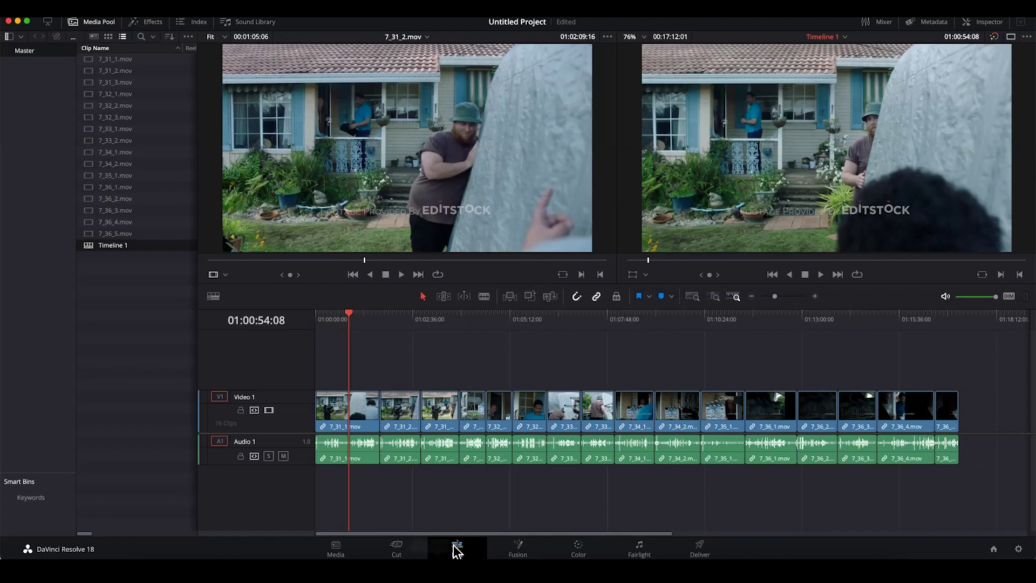
click(581, 550)
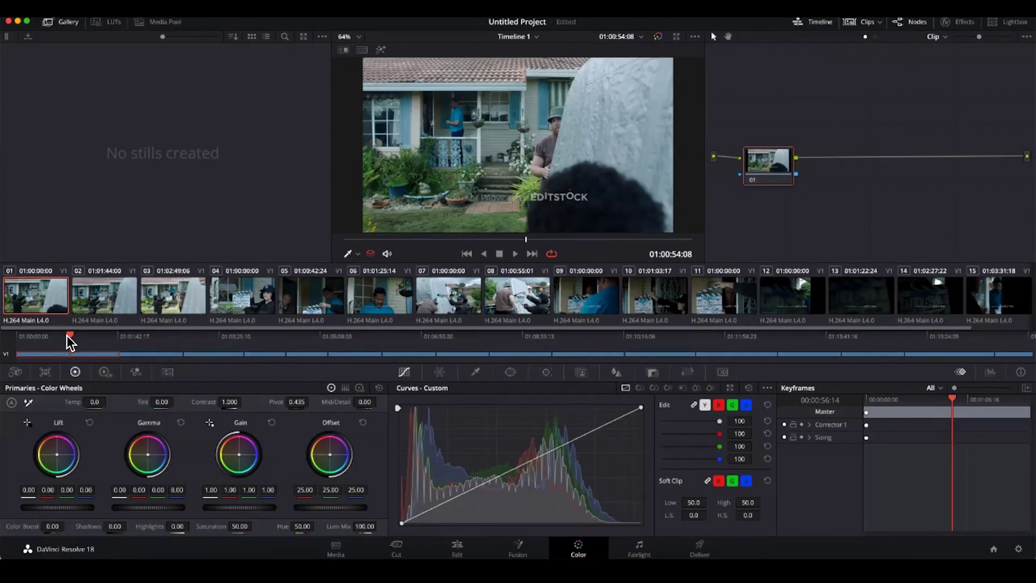
drag(36, 345, 78, 357)
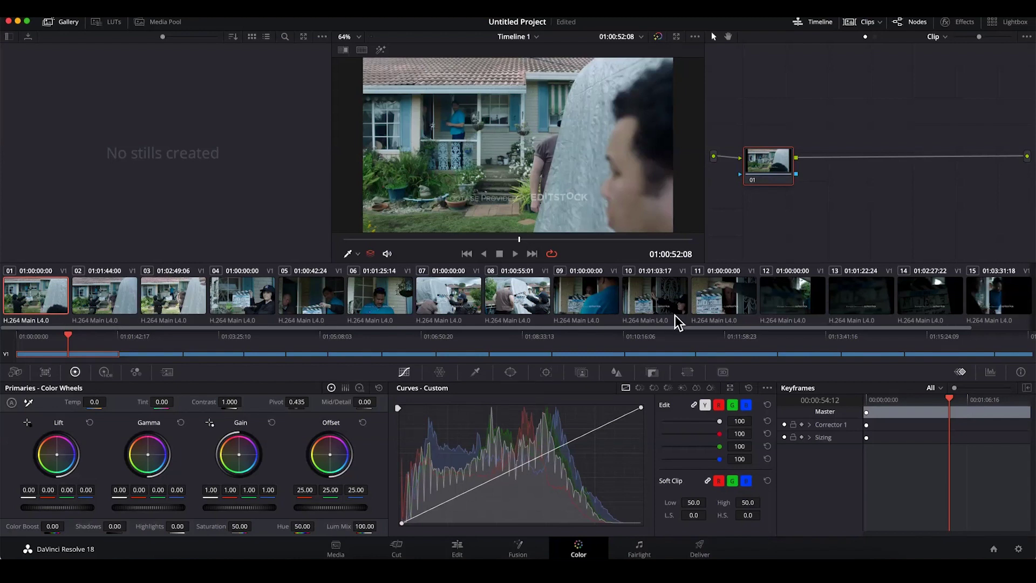
Shift node 01 around the node graph, and check the same frame on the Edit page before returning to Color.
click(401, 521)
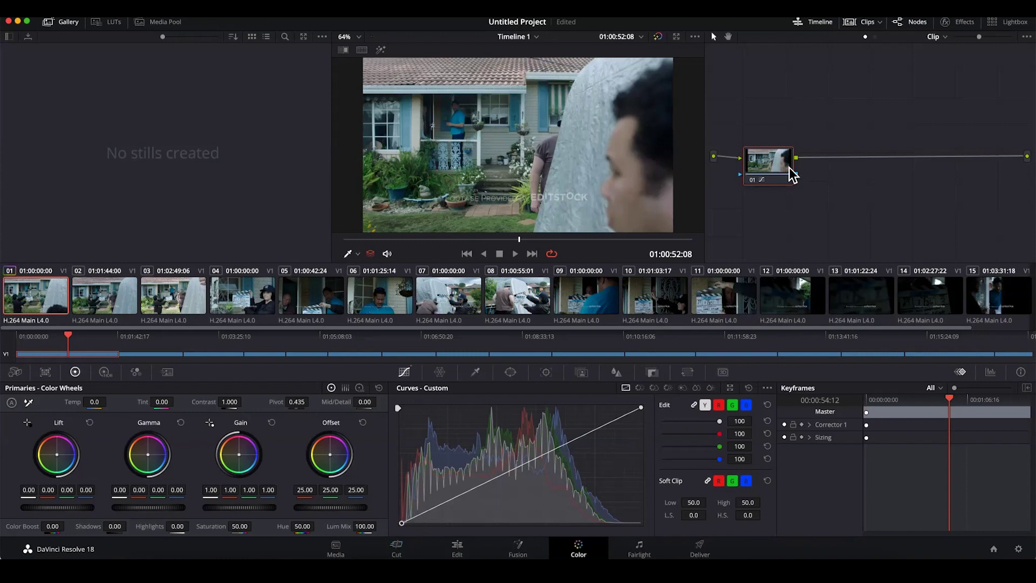
drag(770, 155, 753, 171)
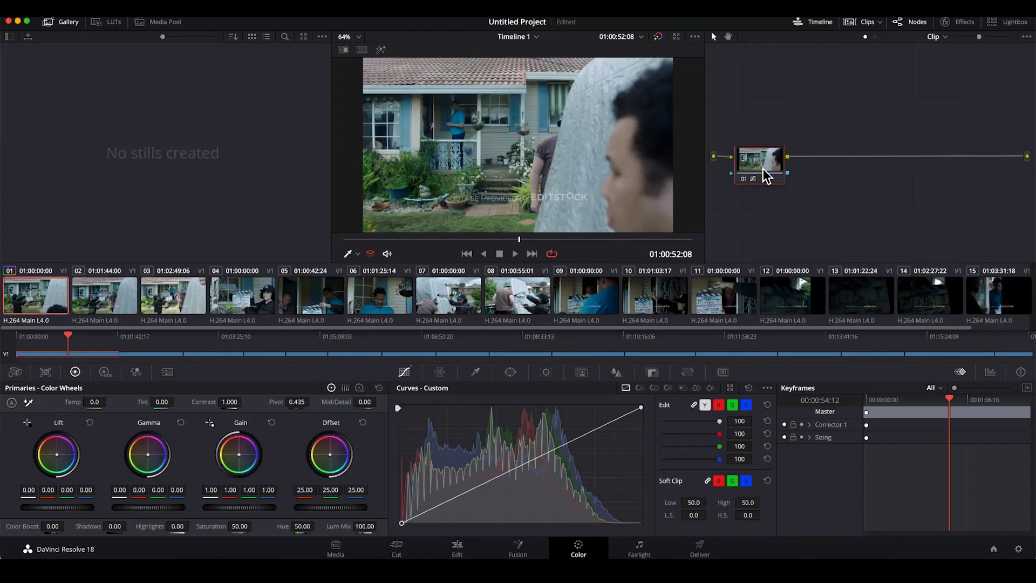
click(459, 551)
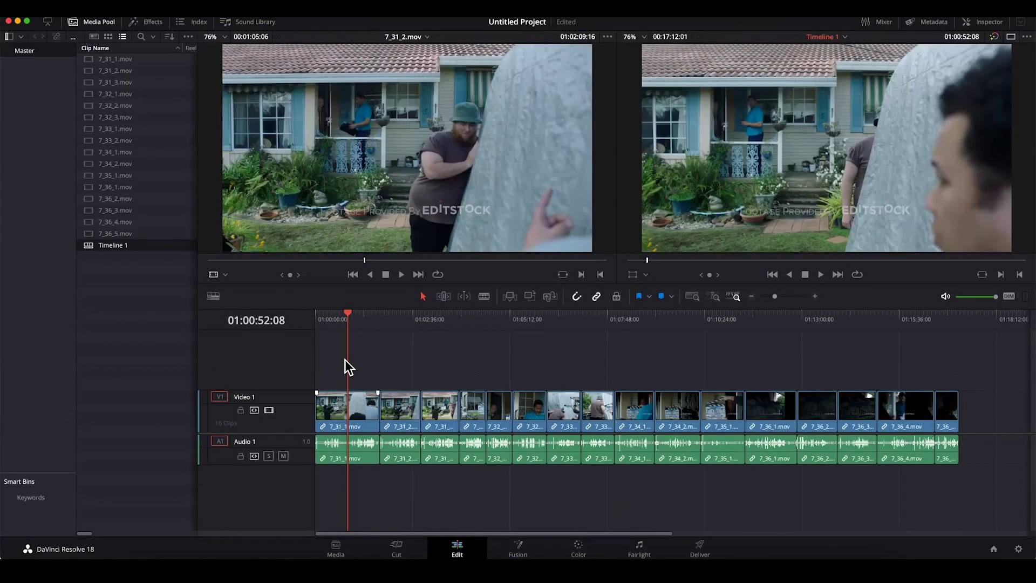
click(579, 550)
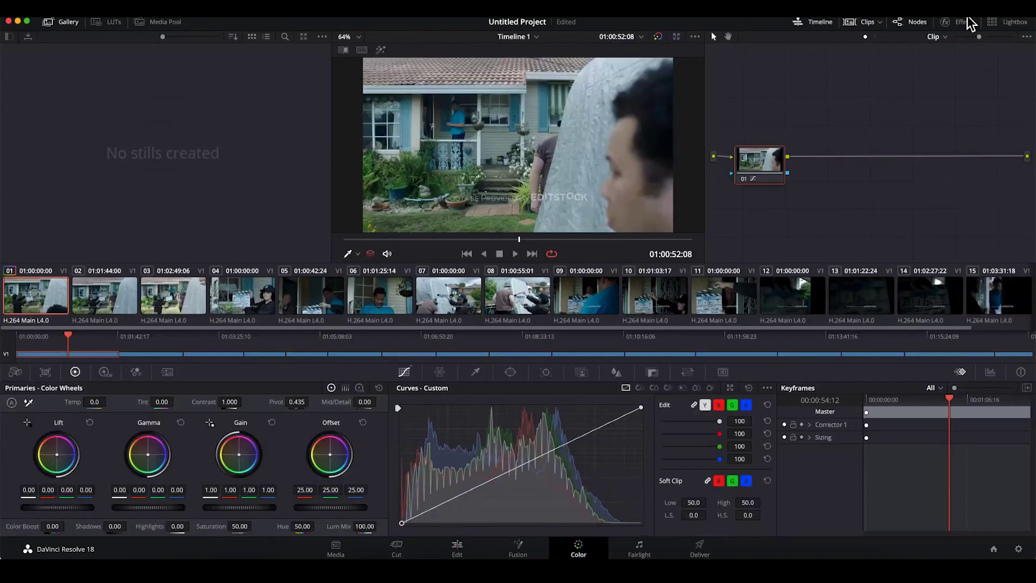
mouse_move(761, 162)
mouse_down()
mouse_move(787, 113)
mouse_move(766, 120)
mouse_move(785, 161)
mouse_move(767, 144)
mouse_move(772, 167)
mouse_up()
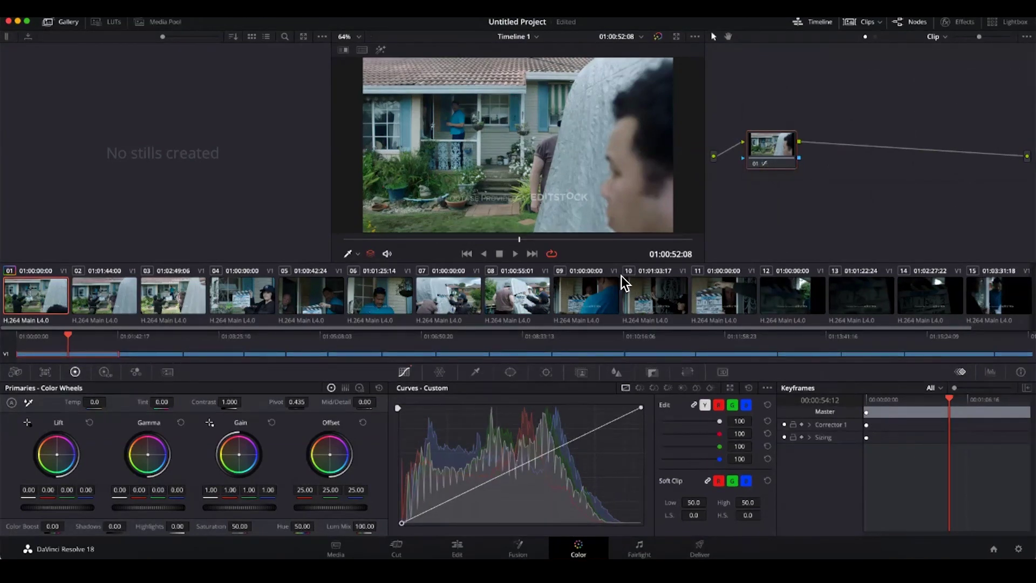
Reset the grade of node 01 and reposition the node between the graph's source and output.
right_click(769, 148)
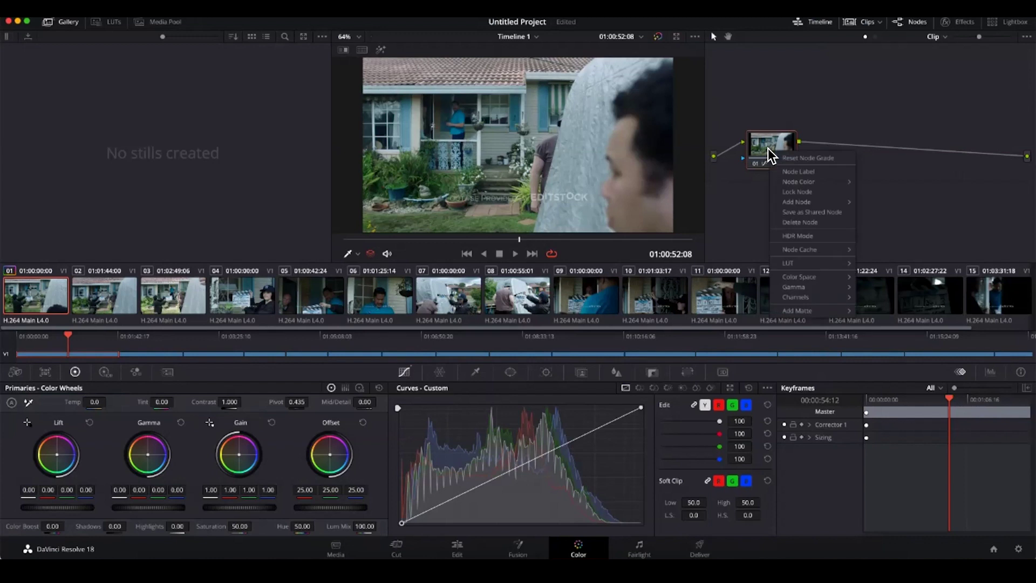
click(788, 158)
mouse_move(773, 152)
mouse_down()
mouse_move(755, 200)
mouse_move(776, 162)
mouse_up()
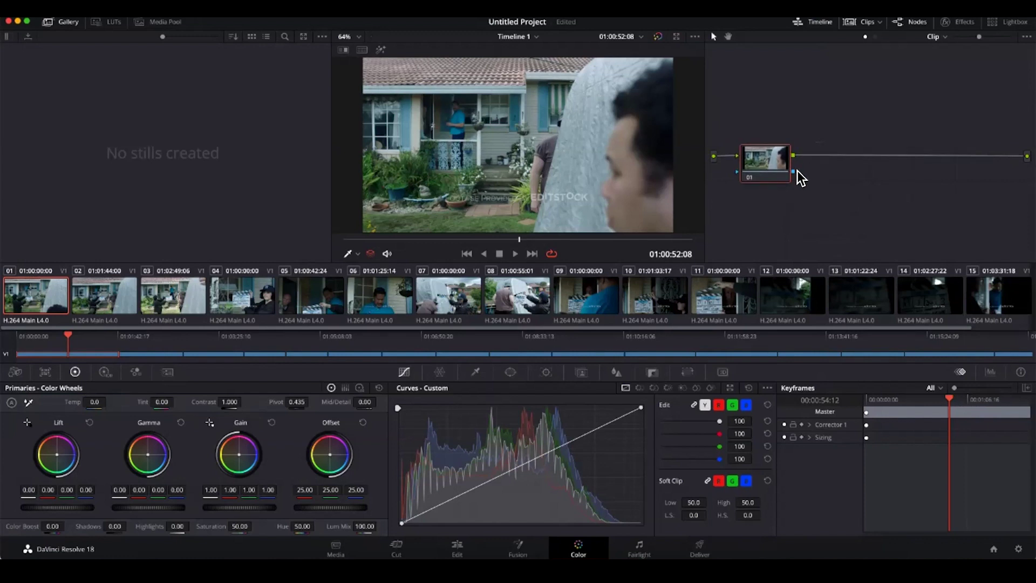
drag(759, 167, 758, 168)
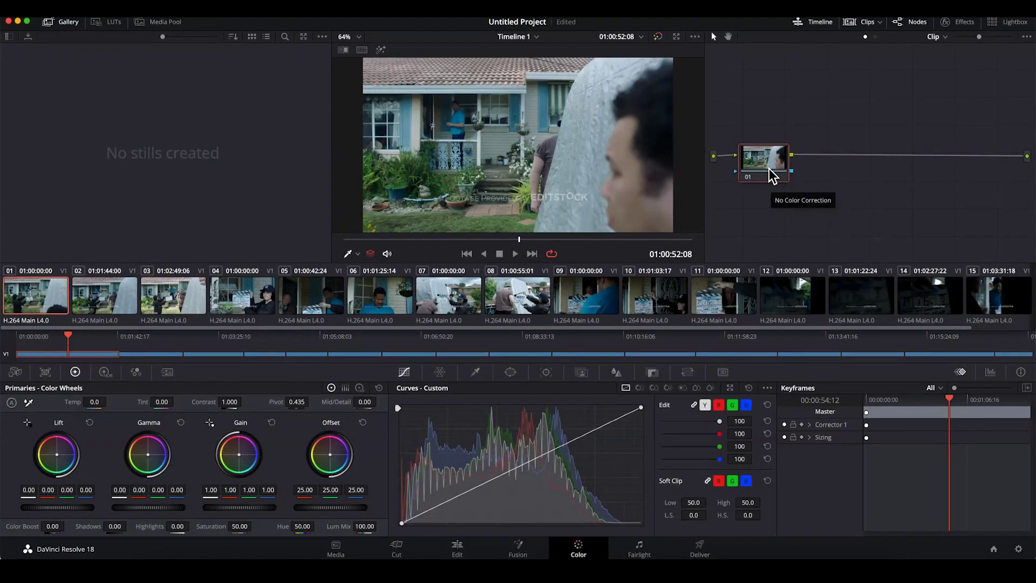
Add a serial node 02 after node 01 and place it beside node 01, slightly higher.
key(alt+s)
mouse_move(836, 157)
mouse_down()
mouse_move(844, 131)
mouse_move(836, 181)
mouse_move(829, 167)
mouse_up()
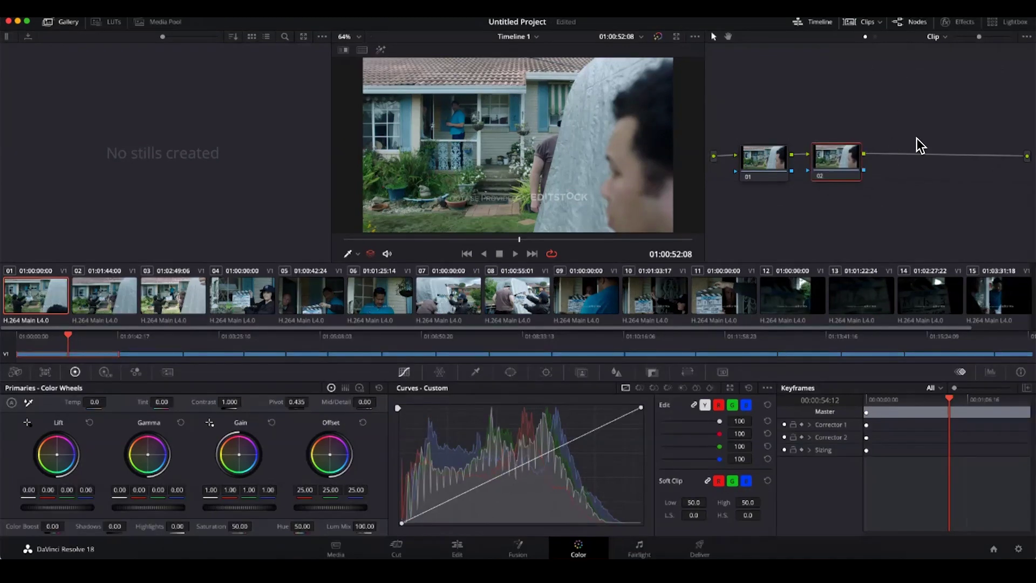
drag(828, 166, 850, 125)
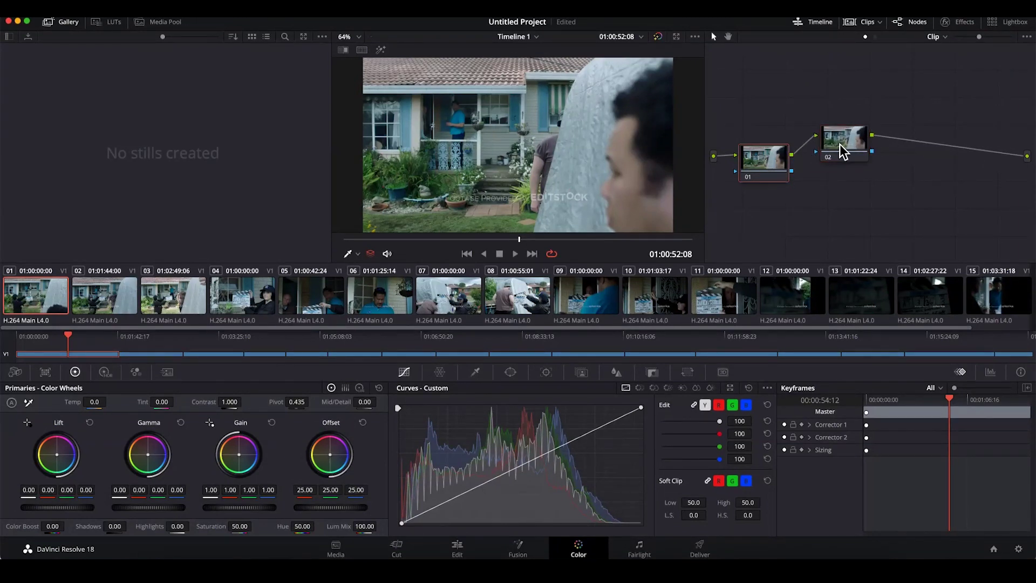
drag(843, 144, 836, 162)
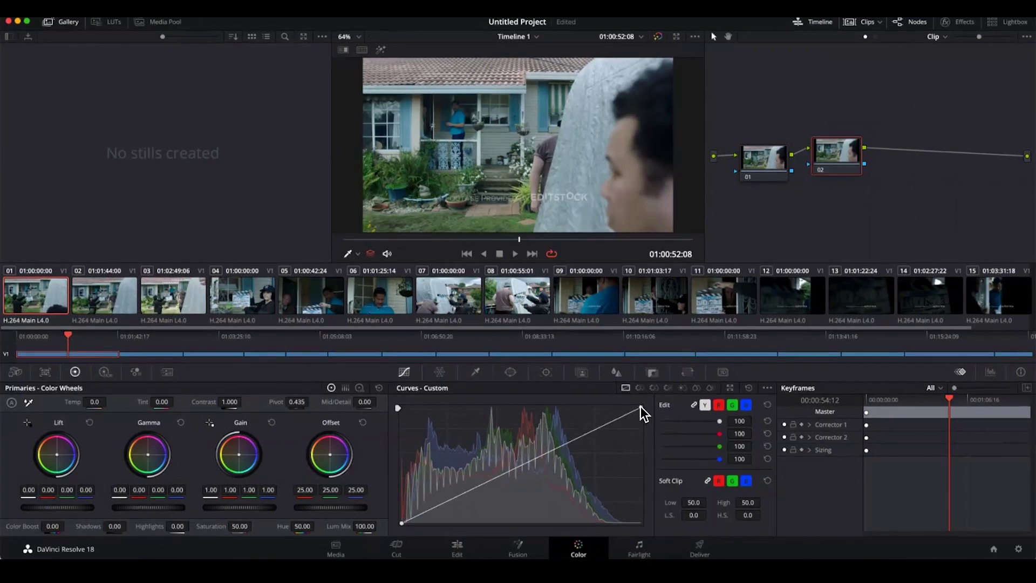
Try darkening node 02 by lowering its custom curve's white point, and raise that point back to the maximum.
mouse_move(640, 407)
mouse_down()
mouse_move(518, 416)
mouse_move(640, 422)
mouse_up()
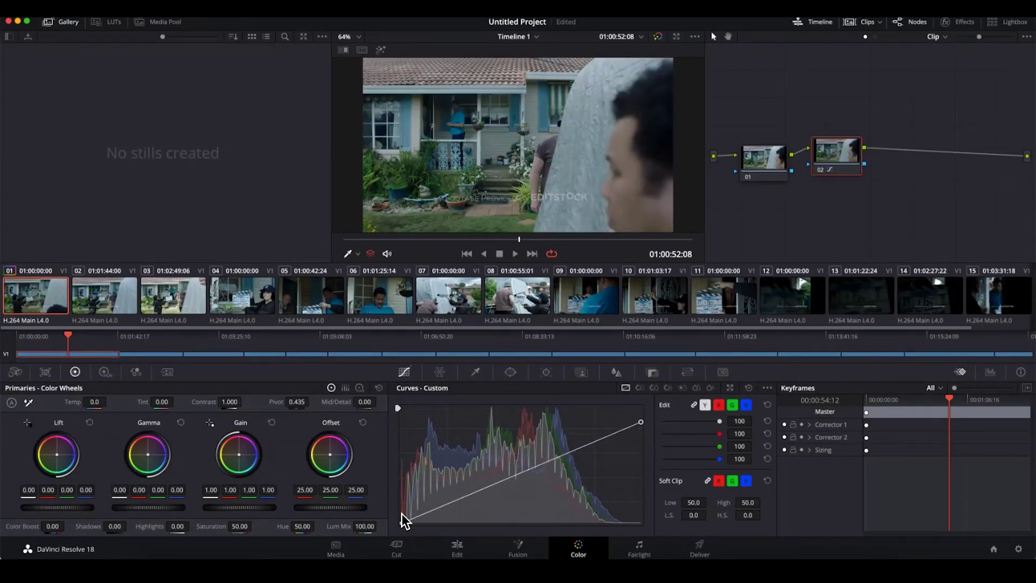
mouse_move(402, 519)
mouse_down()
mouse_move(402, 493)
mouse_move(413, 535)
mouse_move(487, 537)
mouse_move(405, 540)
mouse_move(494, 529)
mouse_move(390, 529)
mouse_up()
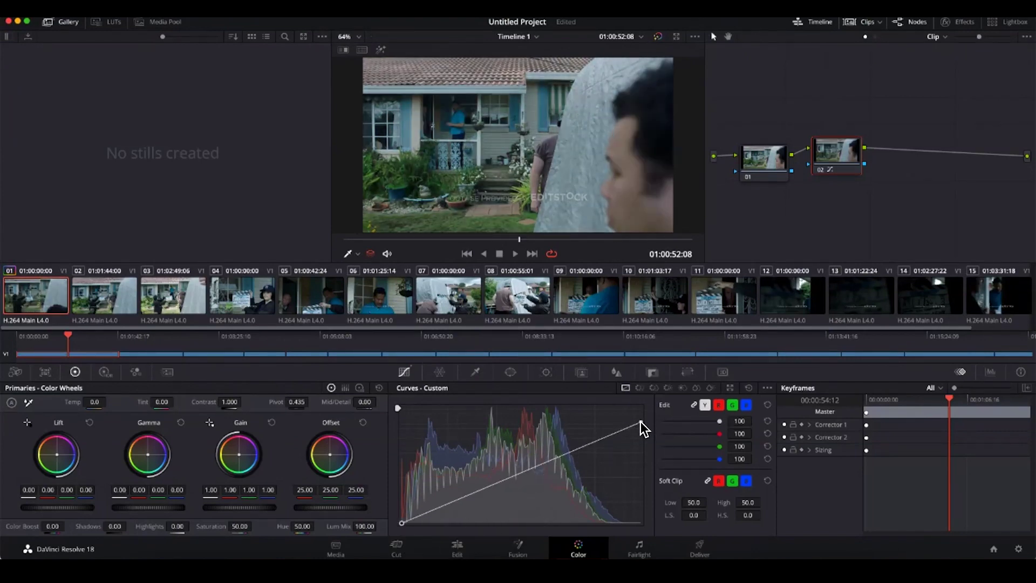
drag(641, 422, 642, 404)
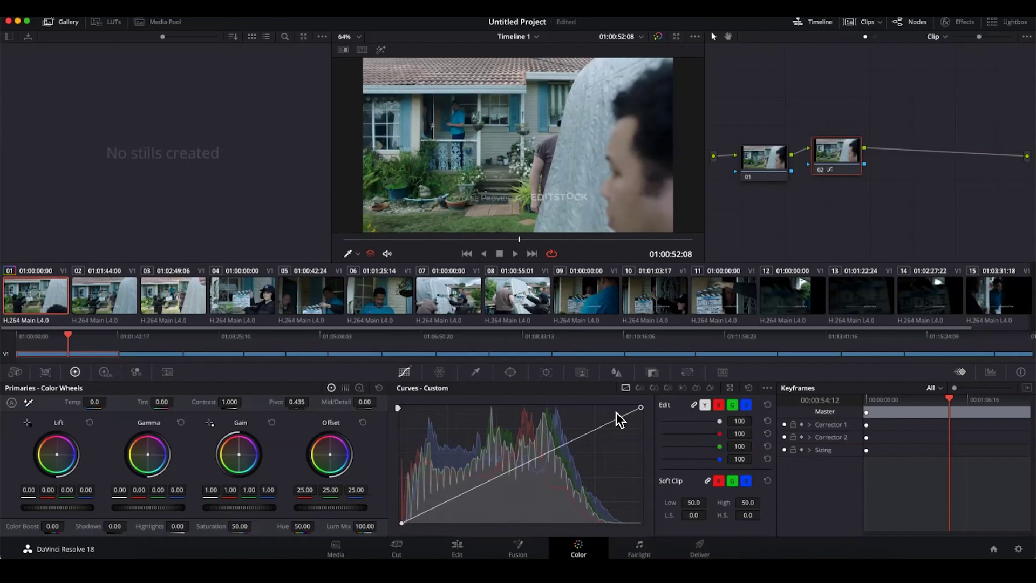
mouse_move(836, 153)
mouse_down()
mouse_move(837, 178)
mouse_move(847, 160)
mouse_up()
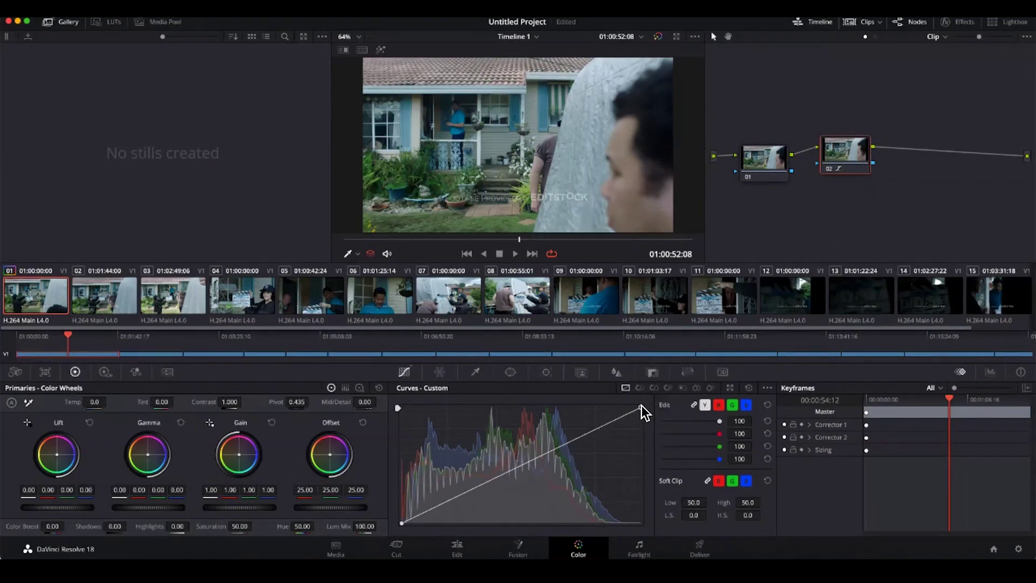
Brighten node 02 by moving its custom curve's white point inward, and toggle the node off and on to compare.
drag(640, 408, 552, 407)
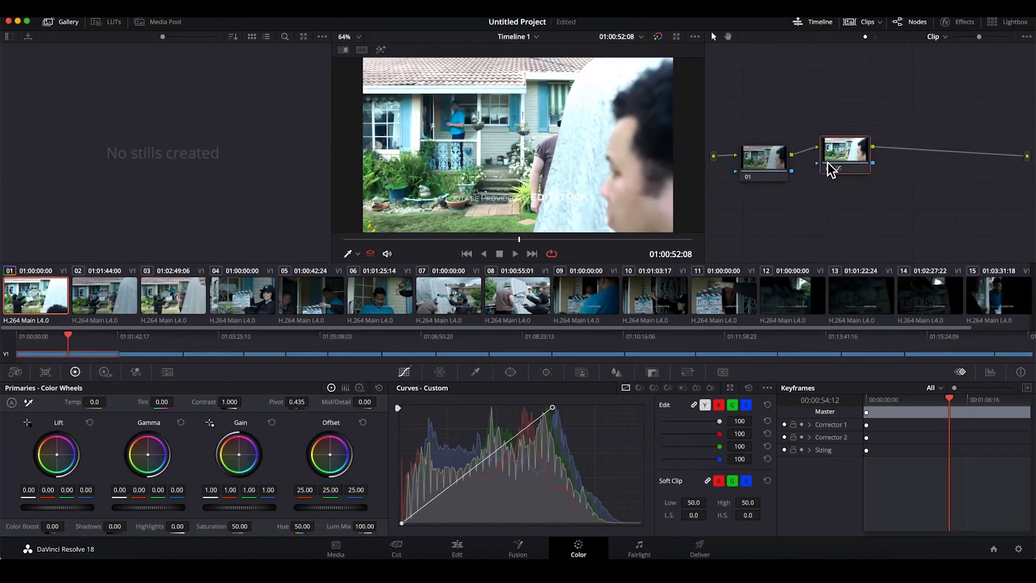
drag(830, 169, 818, 170)
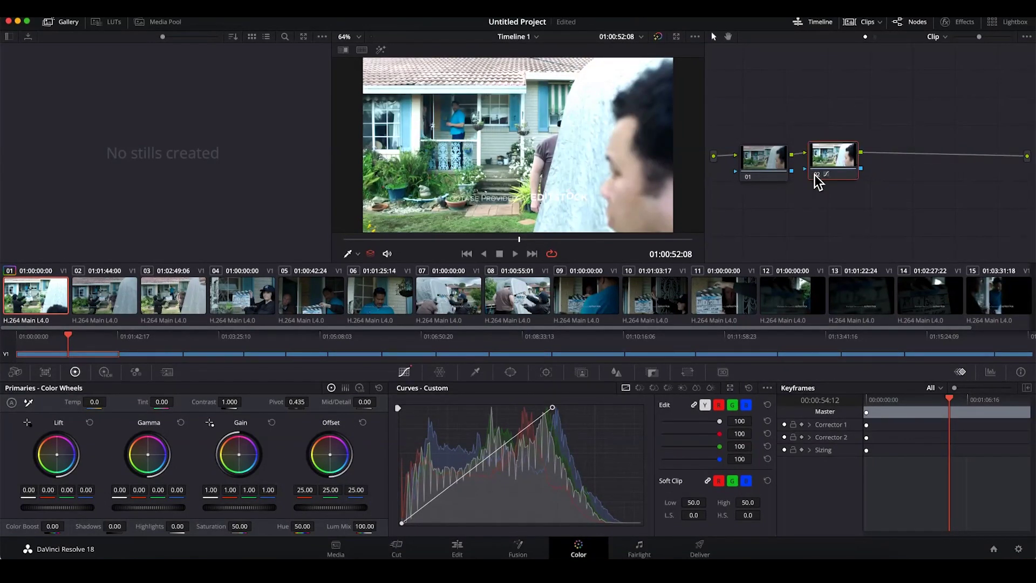
click(816, 174)
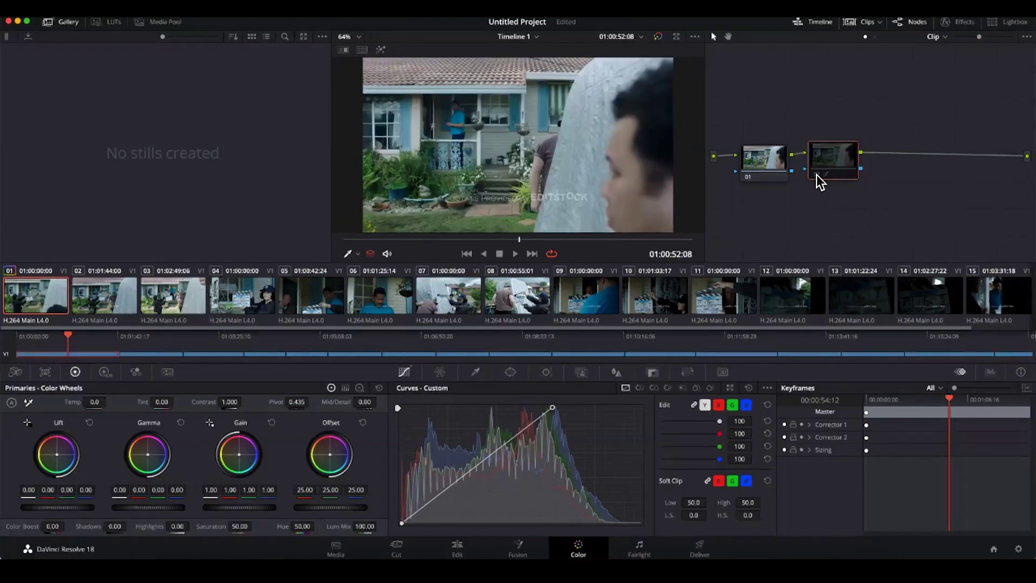
click(817, 174)
click(817, 173)
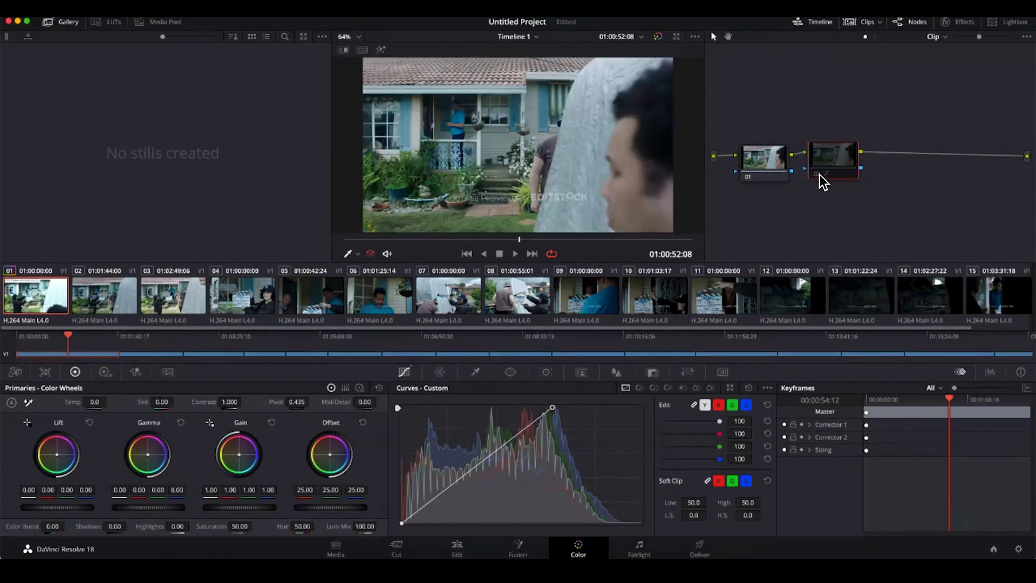
click(818, 174)
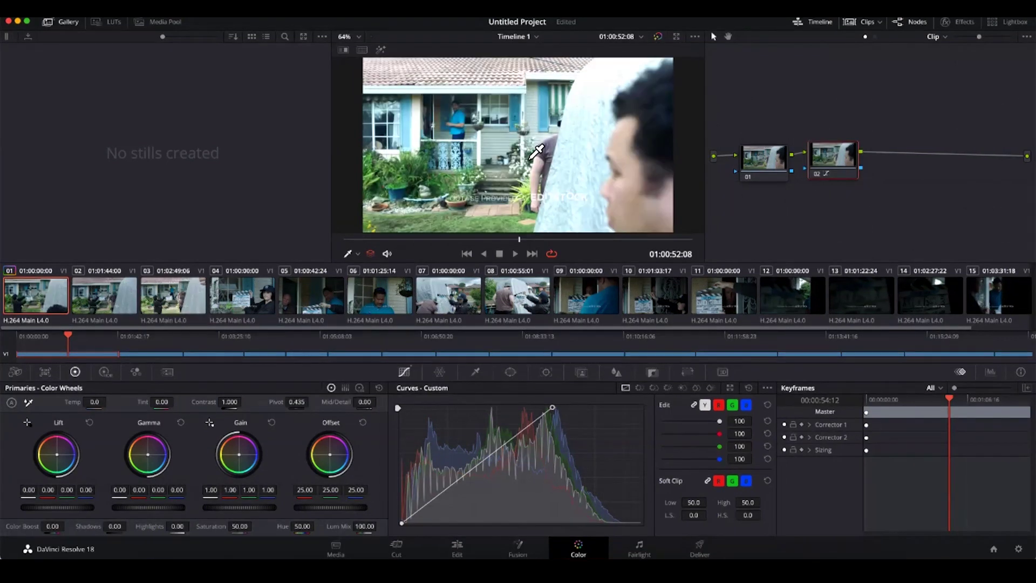
click(818, 173)
Reset node 02's grade and lower its Lift master level to -0.02.
right_click(825, 162)
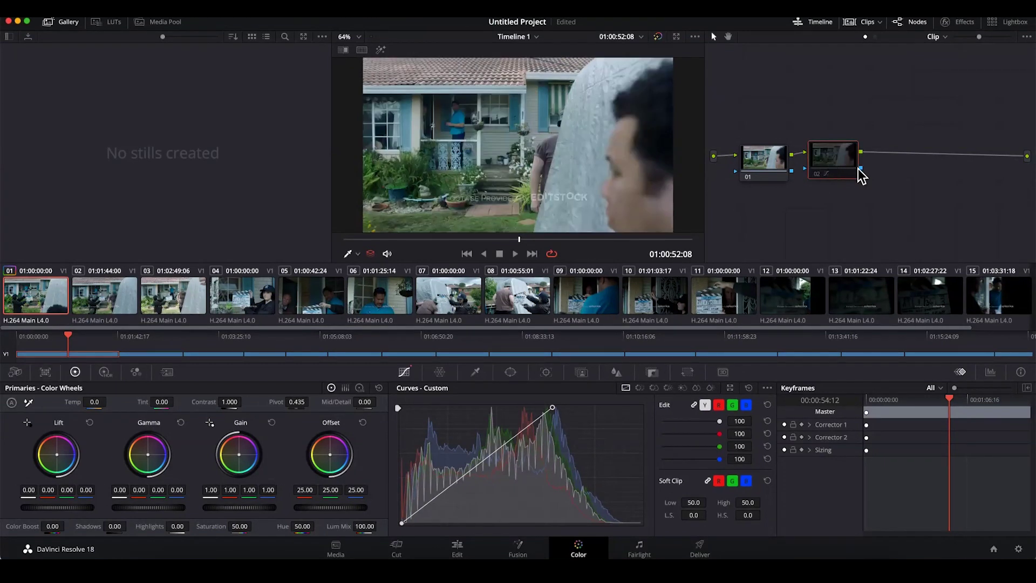
click(863, 170)
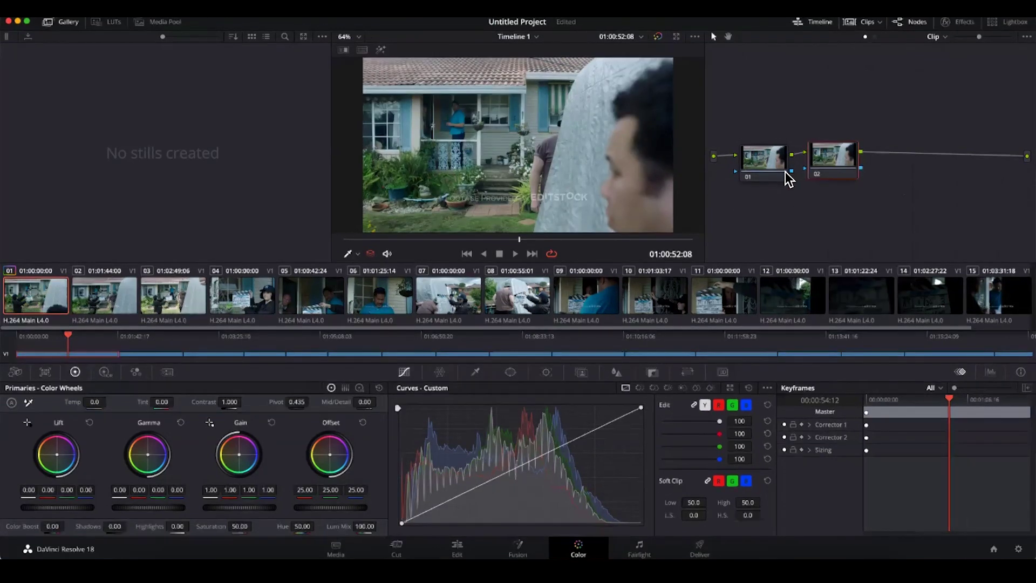
drag(766, 157, 759, 160)
drag(834, 167, 828, 161)
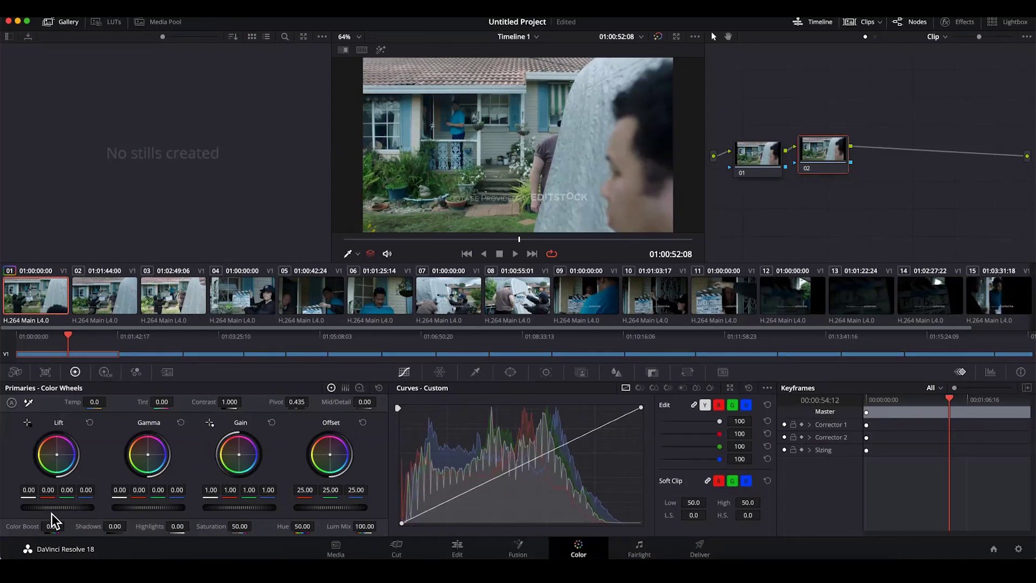
drag(52, 513, 76, 506)
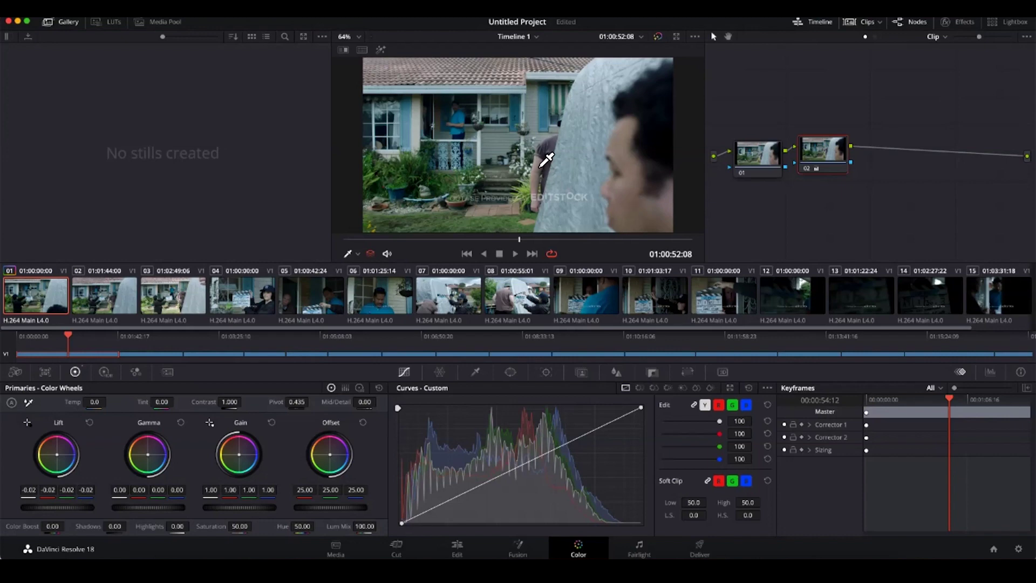
Show the scopes in a floating window, move it off the viewer to examine the four graphs, and close it.
right_click(532, 152)
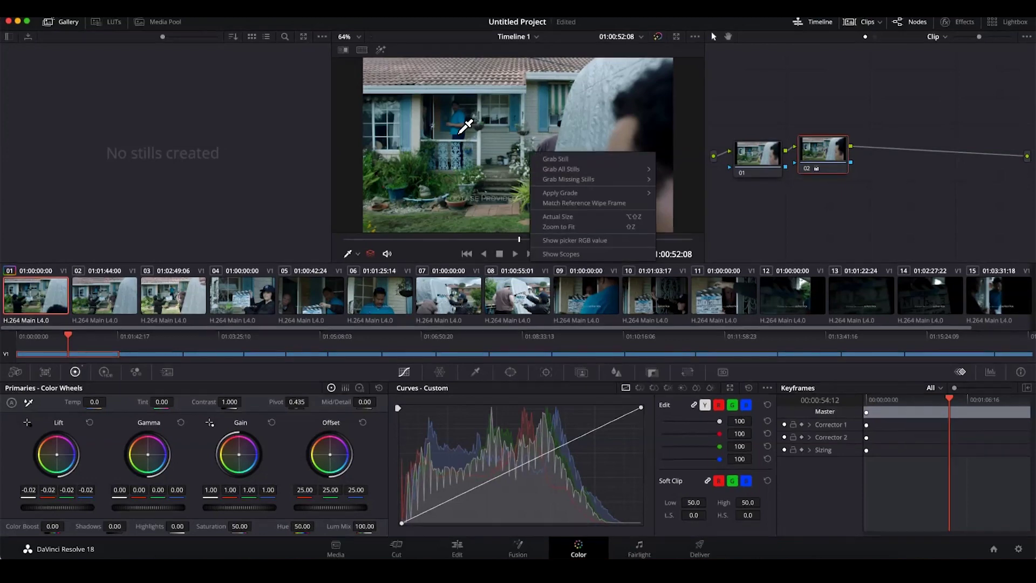
click(575, 257)
drag(451, 160, 202, 73)
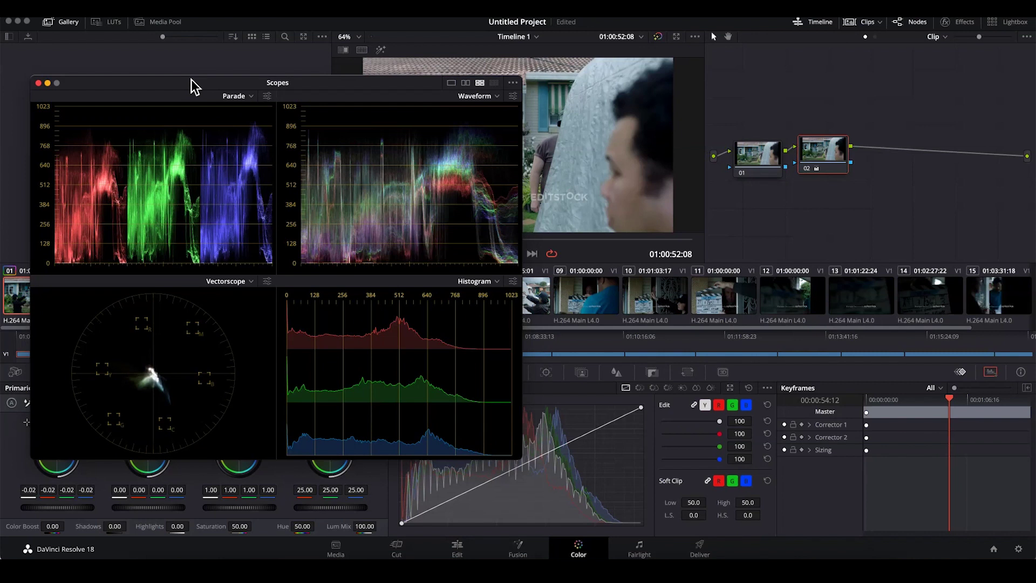
drag(191, 80, 192, 79)
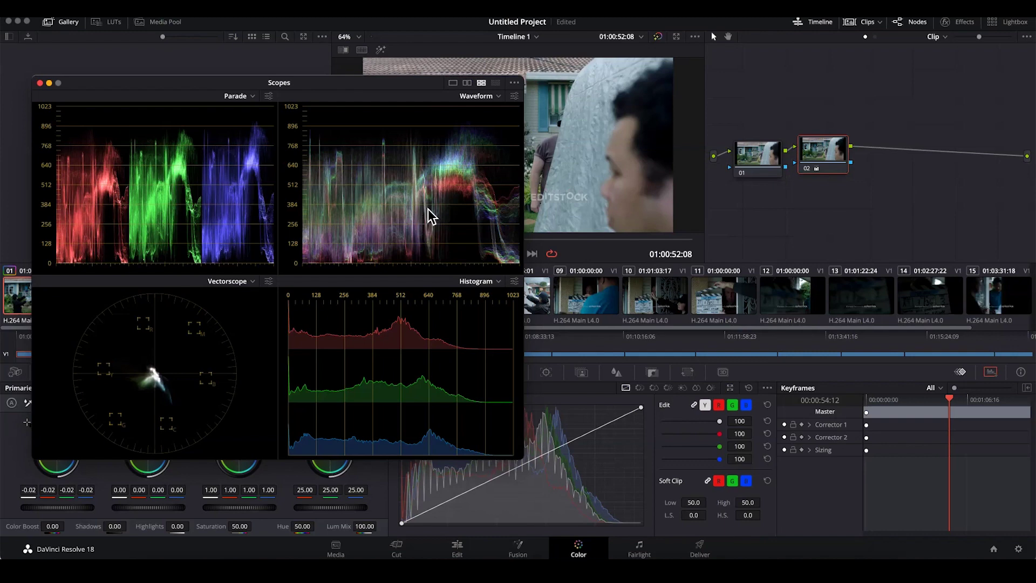
click(40, 83)
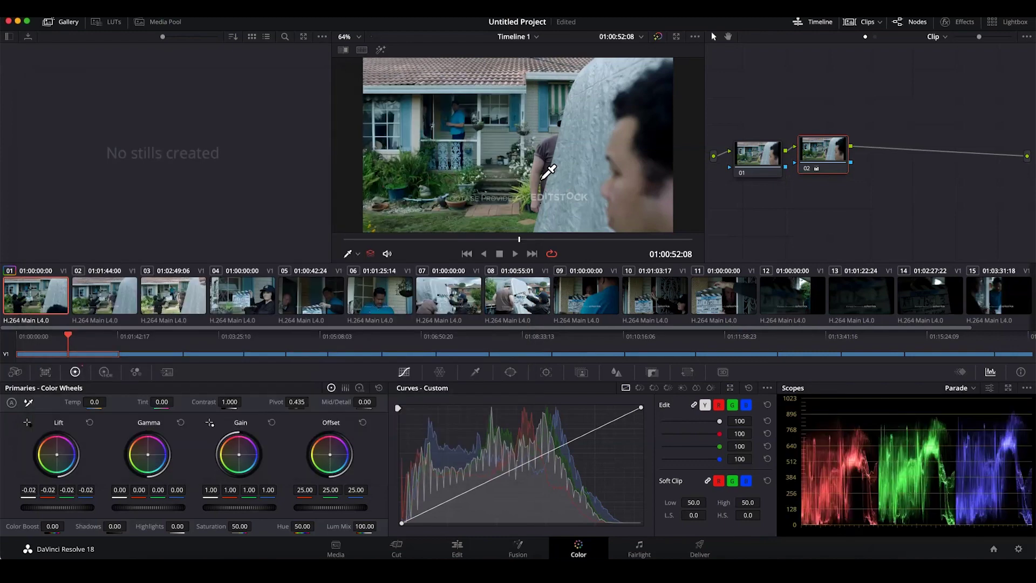
Show the scopes in a floating window again, reduce it to a single graph, and change that graph from Parade to Waveform.
right_click(487, 161)
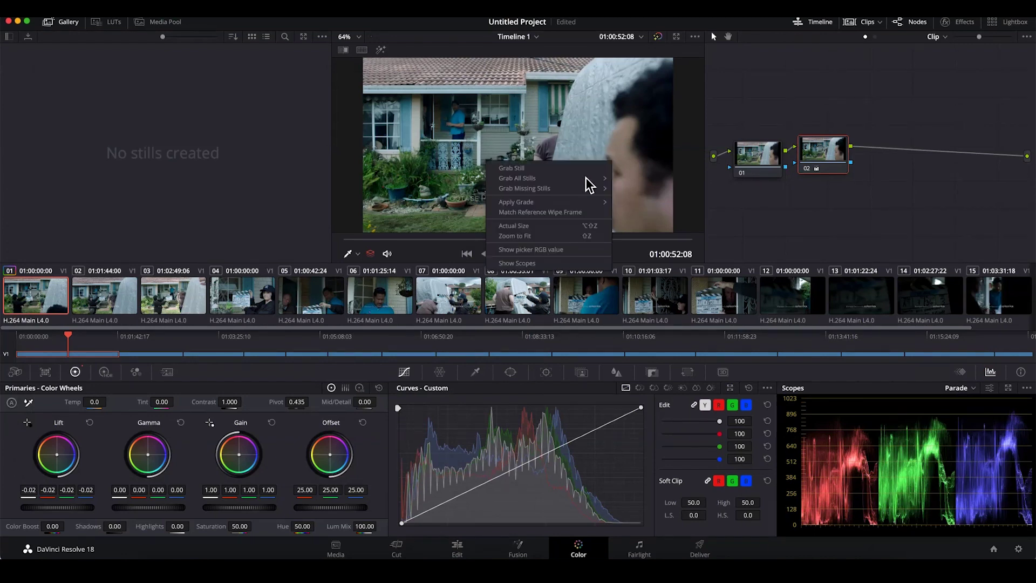
click(519, 263)
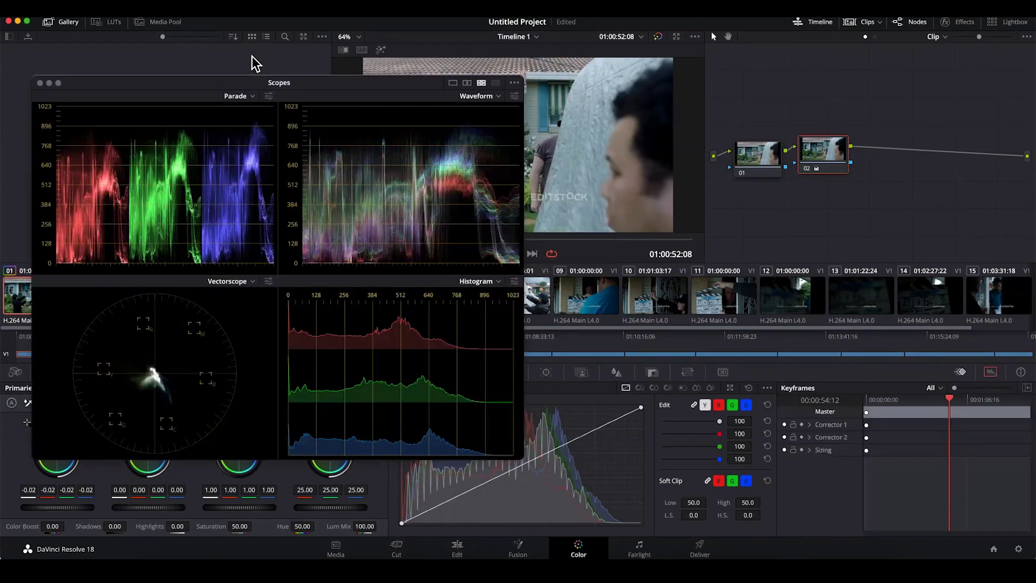
drag(318, 83, 311, 78)
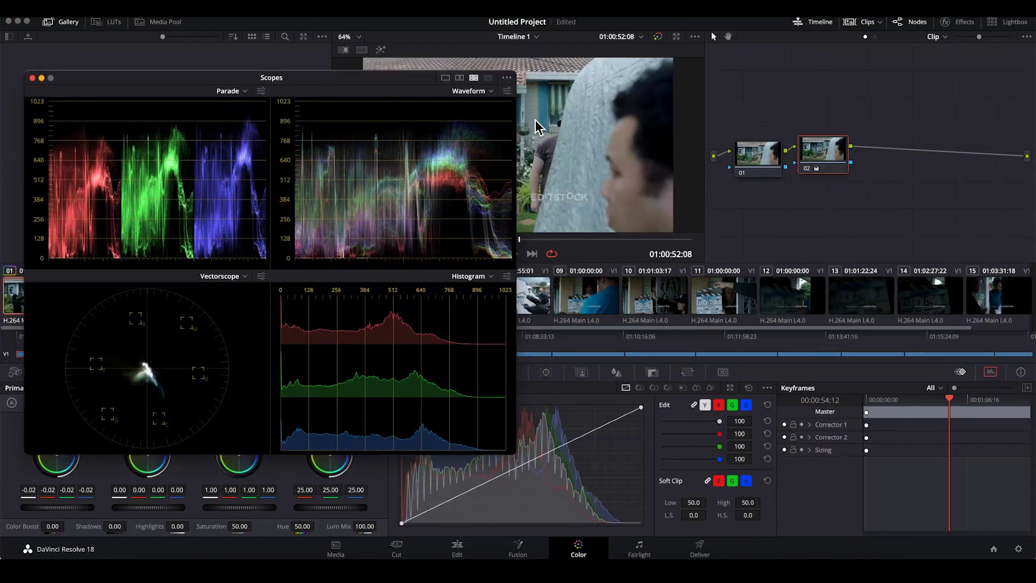
click(445, 78)
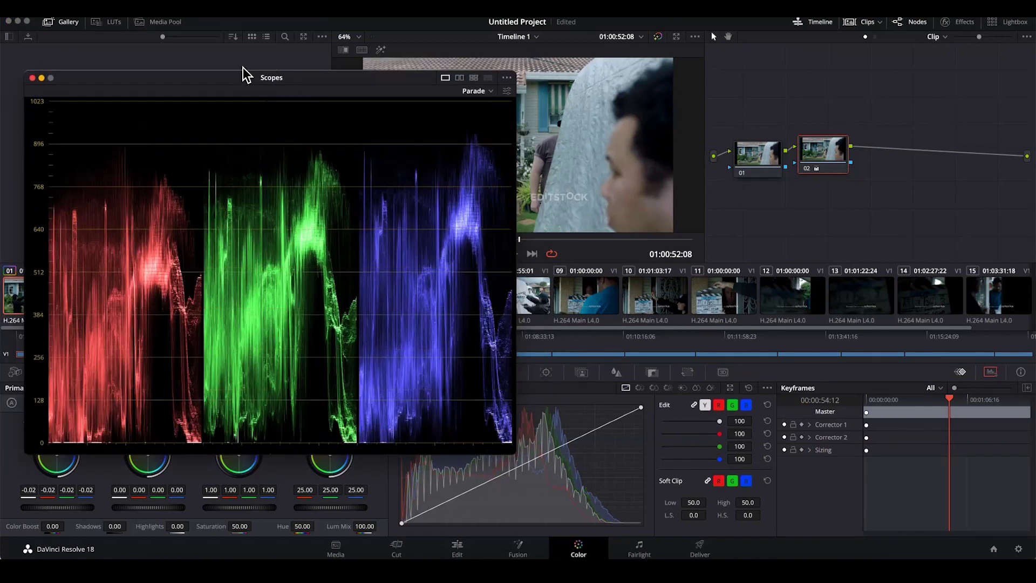
mouse_move(238, 81)
mouse_down()
mouse_move(248, 59)
mouse_move(246, 71)
mouse_up()
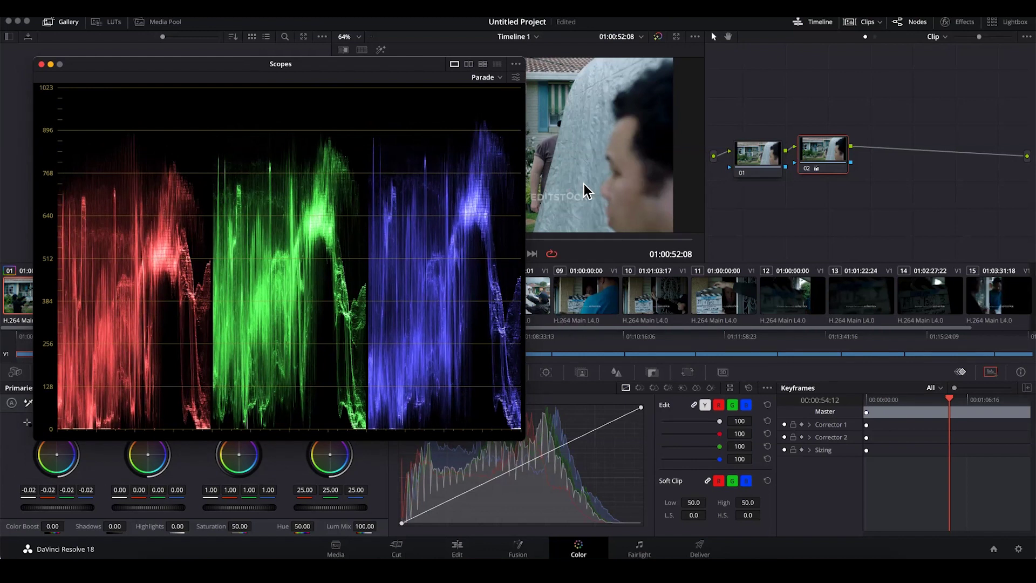
click(496, 76)
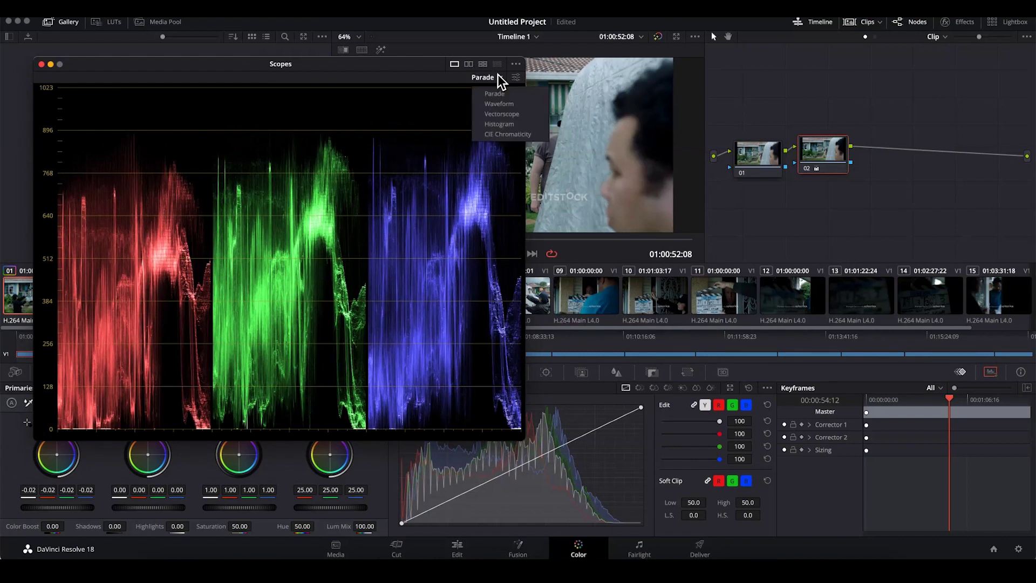
click(499, 103)
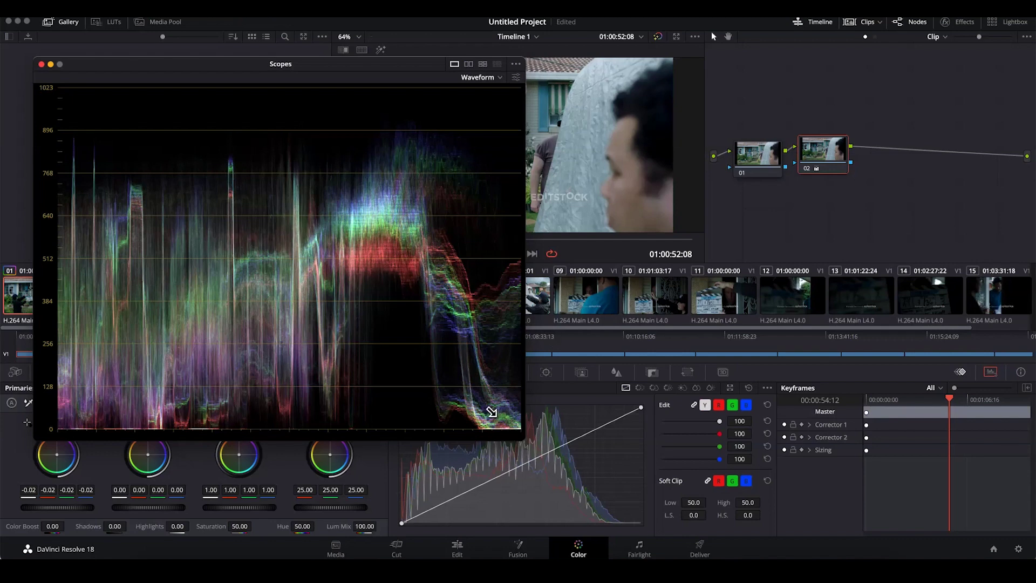
Shrink the floating scopes window to uncover the viewer, and scrub the first clip to 01:00:27:03.
drag(491, 412, 341, 296)
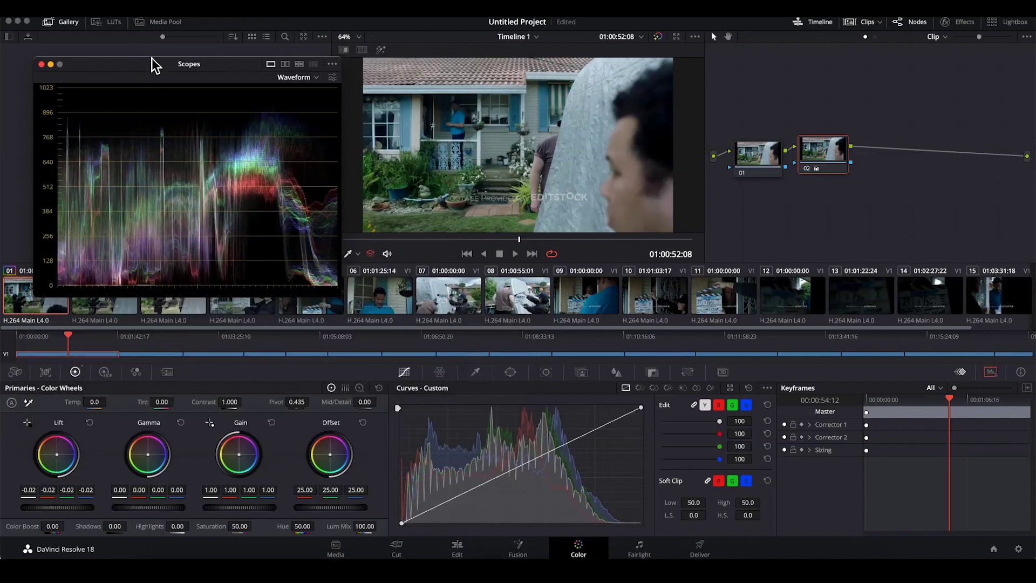
drag(152, 58, 159, 51)
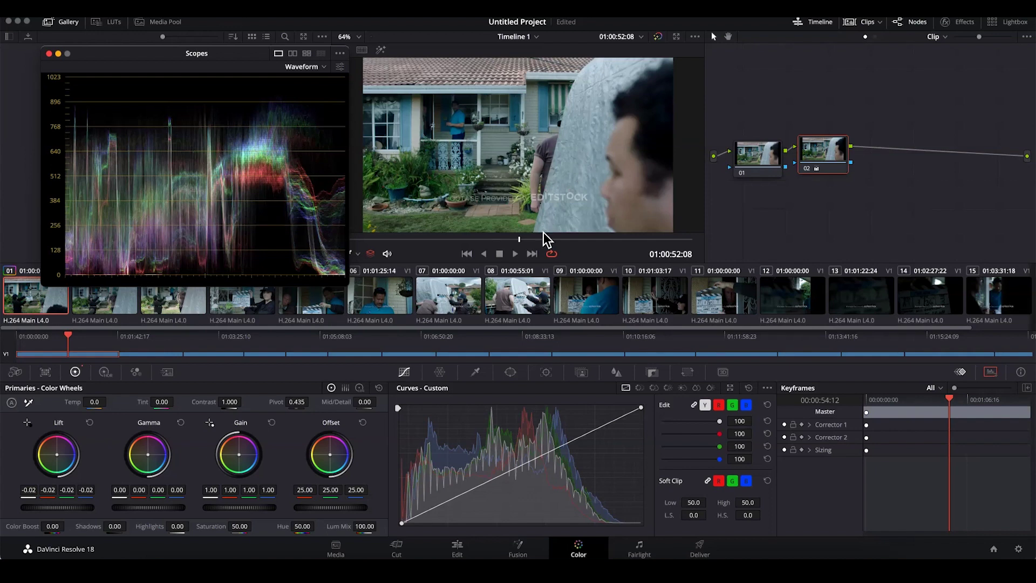
click(443, 240)
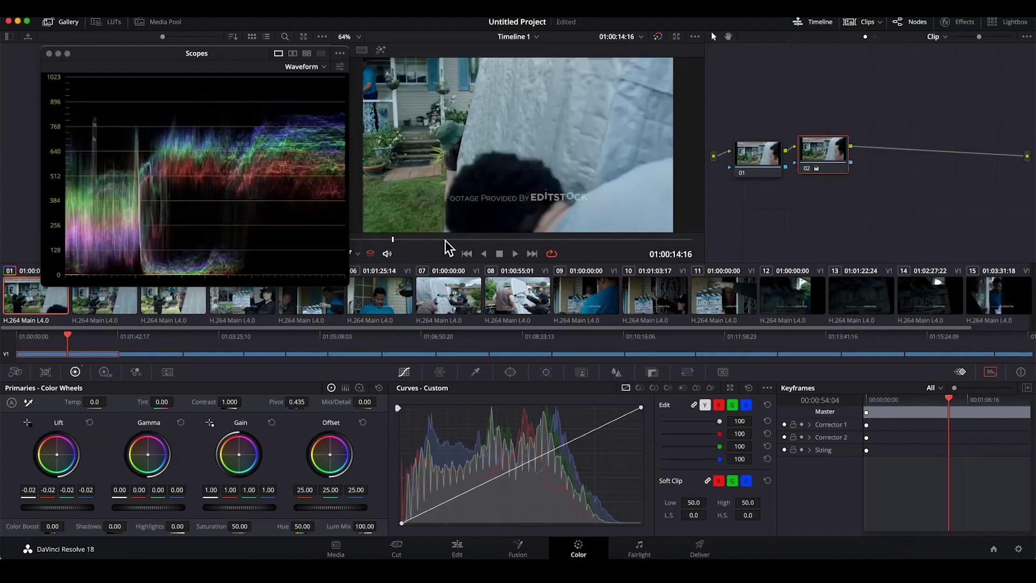
drag(409, 241, 430, 246)
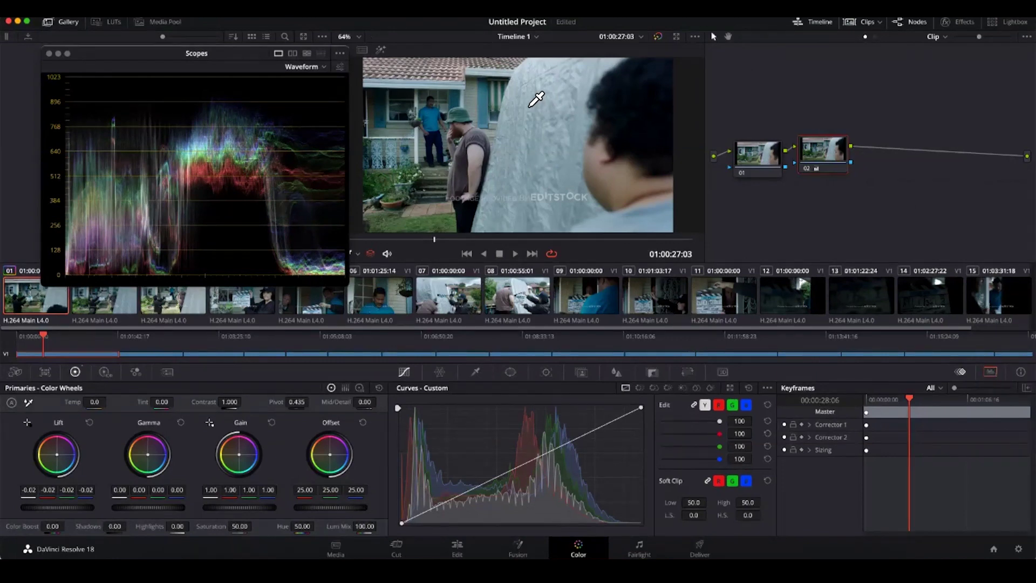
Turn off Colorize for the waveform scope and raise its waveform and graticule brightness to maximum.
click(340, 66)
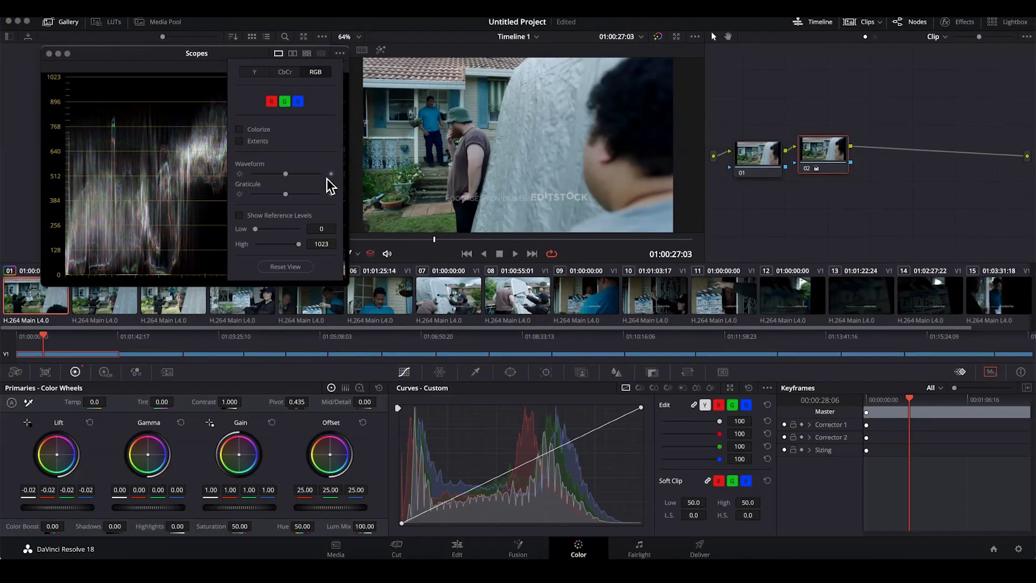
drag(285, 174, 326, 143)
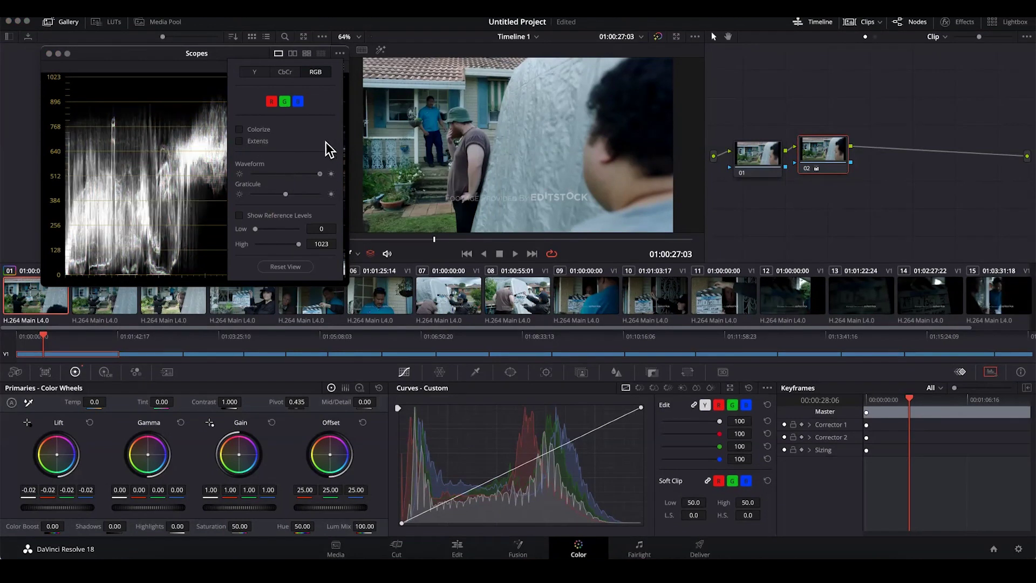
drag(286, 195, 328, 202)
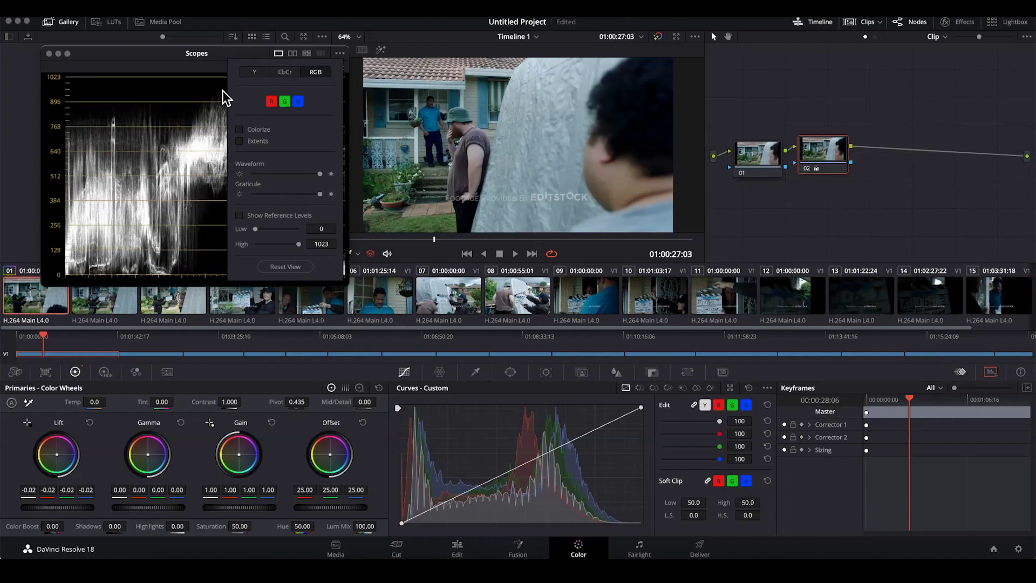
click(187, 89)
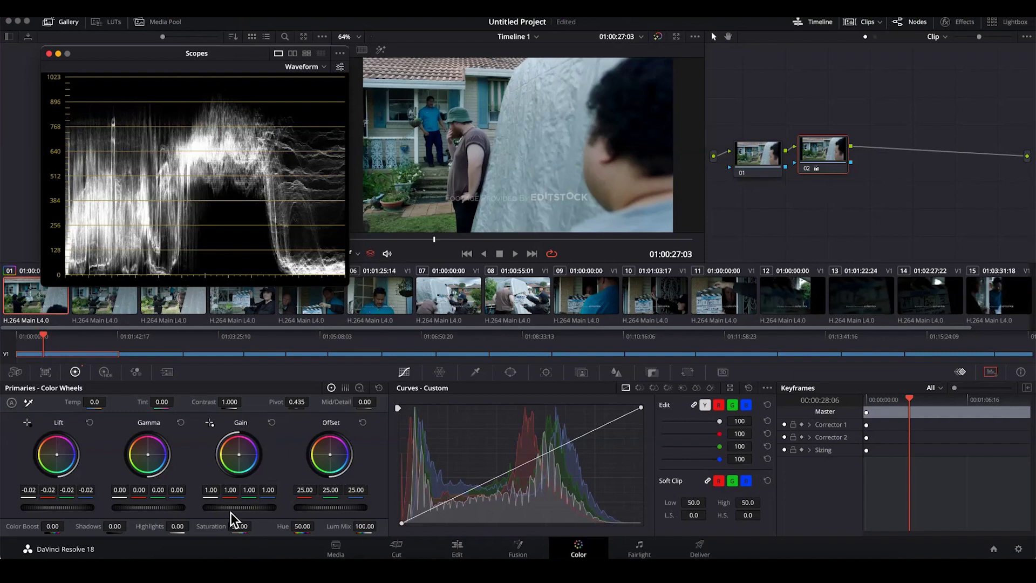
Try a washed-out look on node 02 with Lift at 0.14 and Gain at 0.89, and toggle the node to compare.
drag(232, 507, 258, 506)
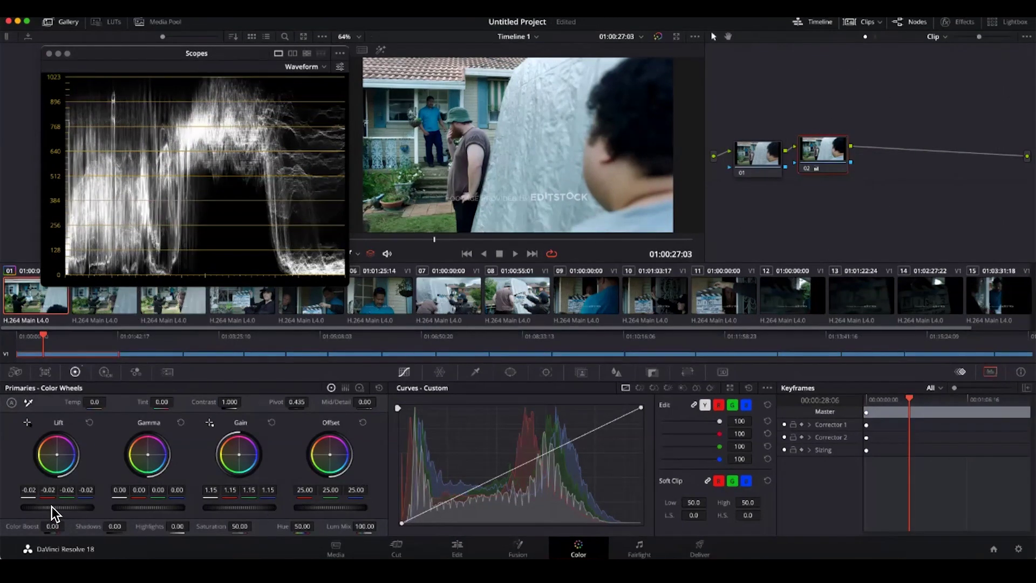
drag(57, 507, 190, 507)
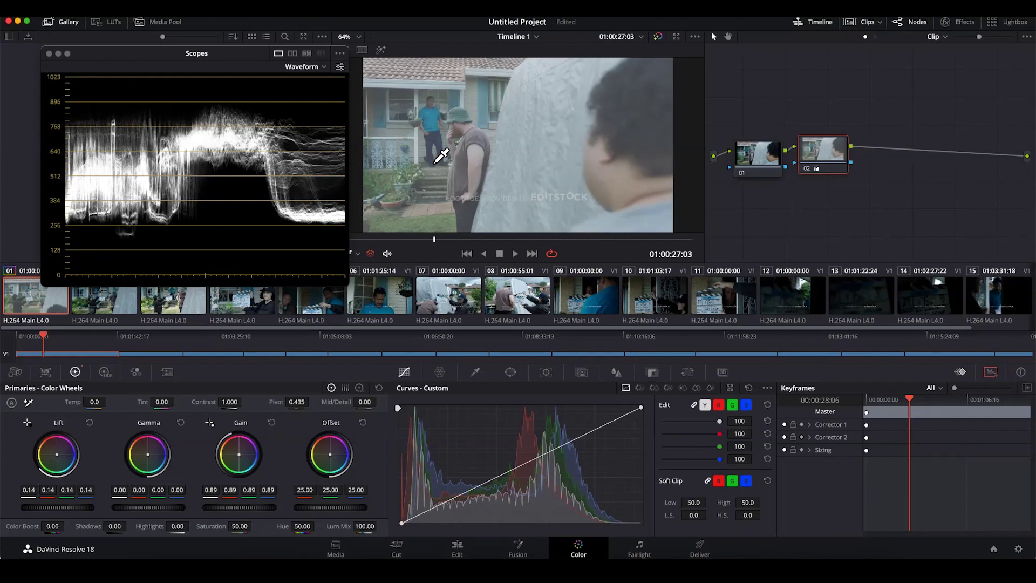
click(807, 170)
click(806, 168)
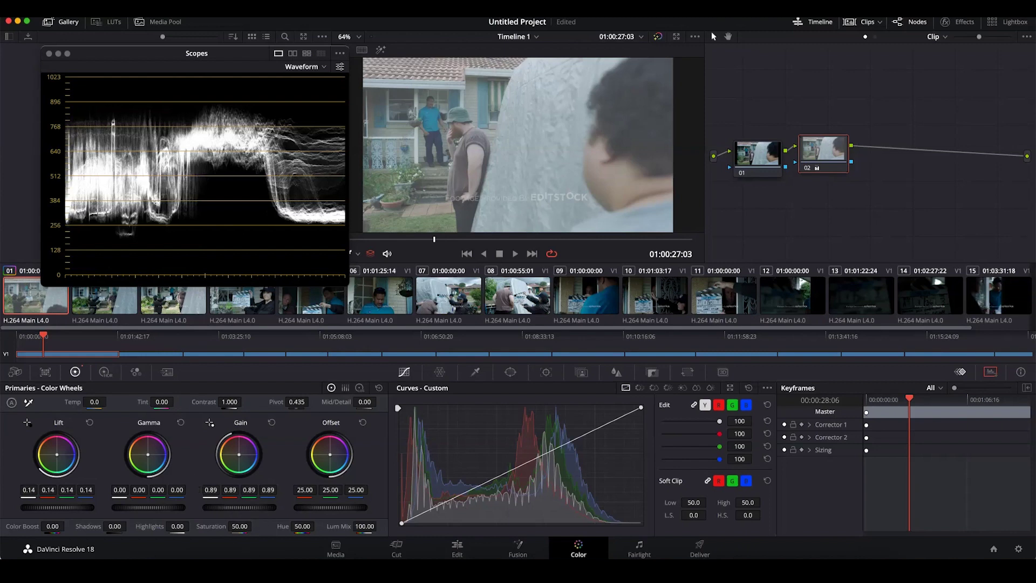
Set node 02's Gain to 1.15 and Lift to 0.03, and place the node higher than node 01 in the graph.
drag(239, 507, 262, 509)
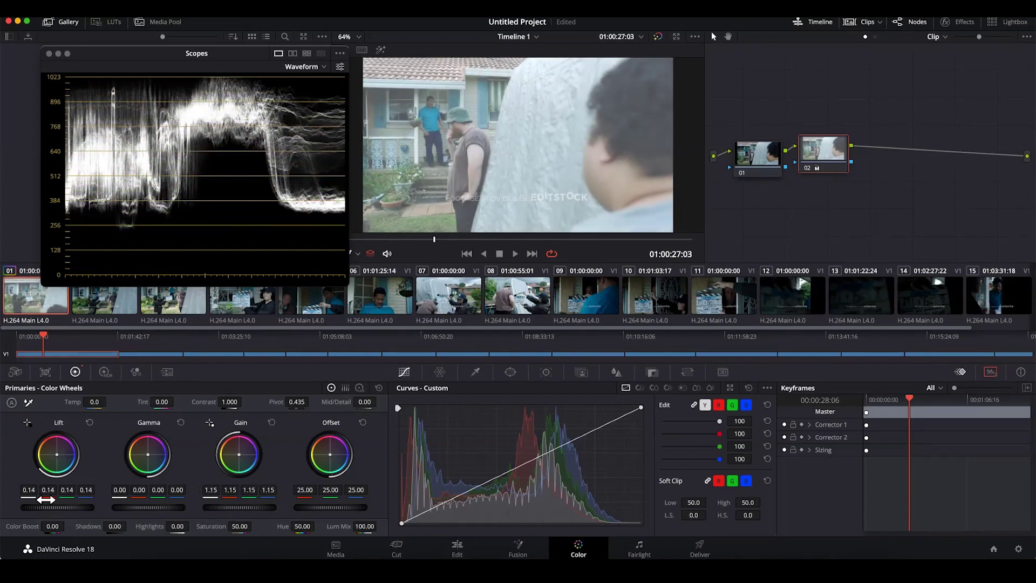
drag(59, 507, 41, 507)
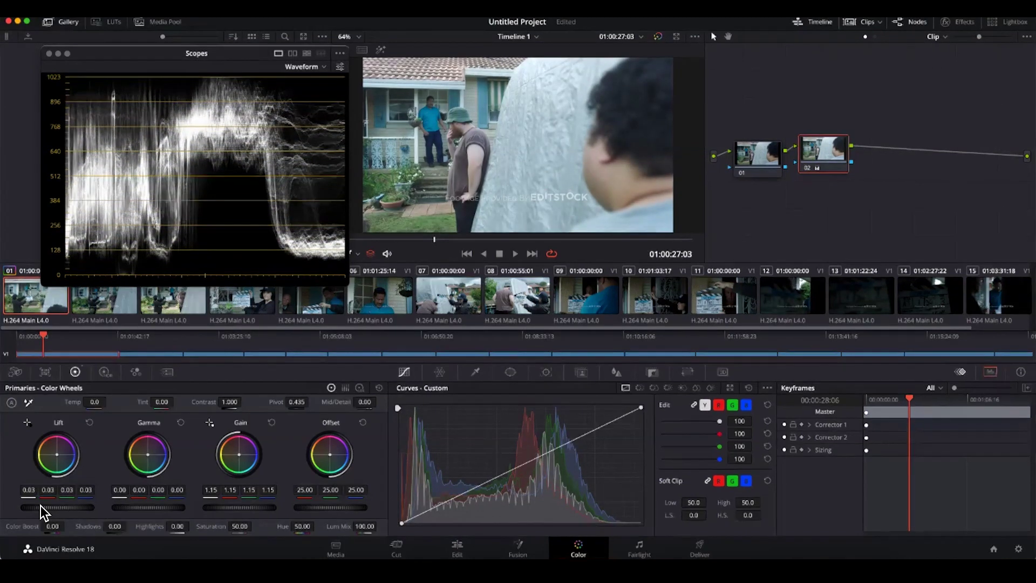
drag(822, 154, 840, 114)
drag(748, 165, 742, 170)
drag(847, 129, 843, 123)
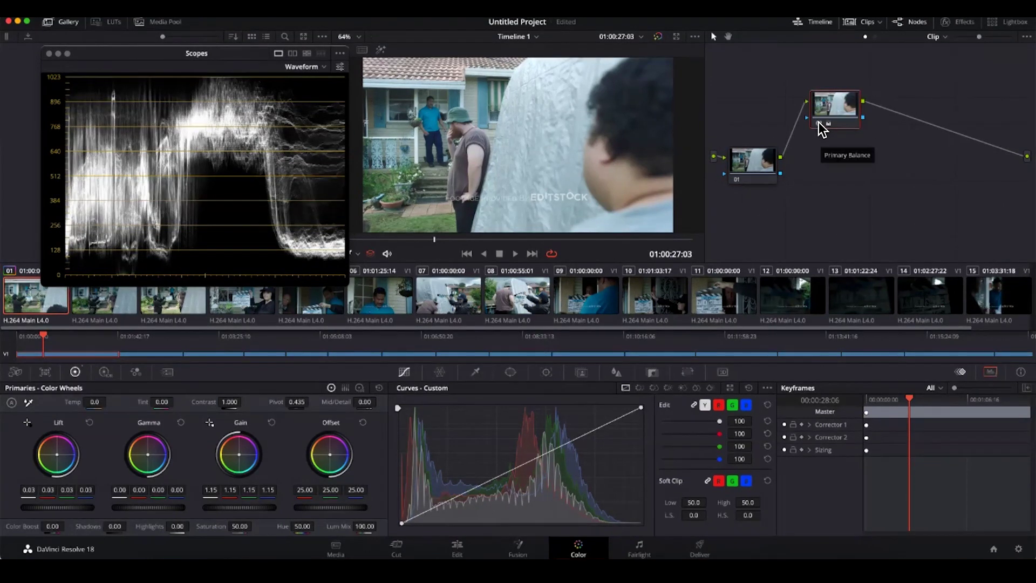
Disable node 02, add a serial node after it, and place the new node lower in the graph.
key(super+d)
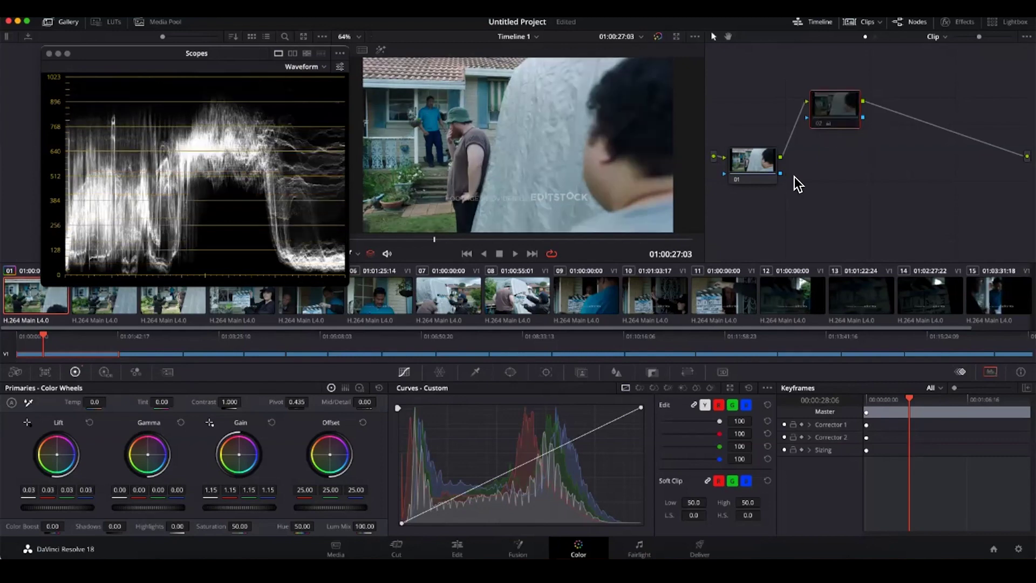
key(alt+s)
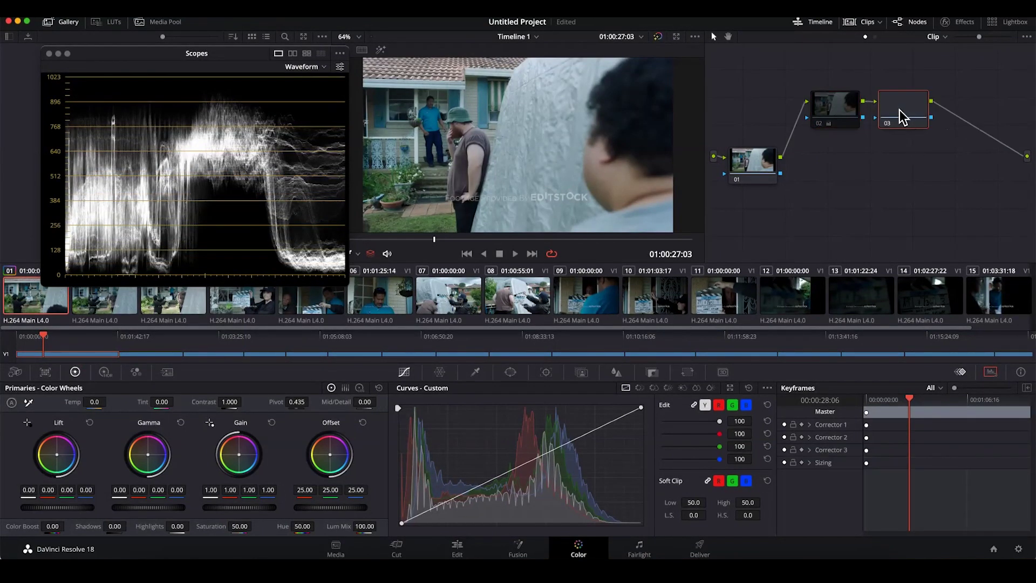
drag(898, 109, 908, 174)
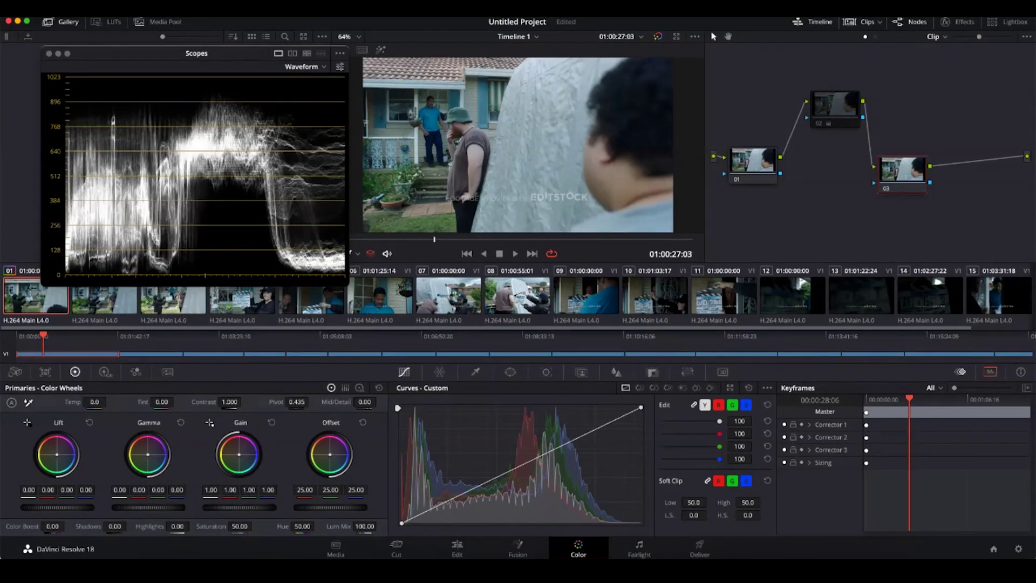
Set node 03's Gain to 1.11 and Gamma to 0.13, and compare its look with node 02 by toggling both nodes.
drag(239, 507, 265, 507)
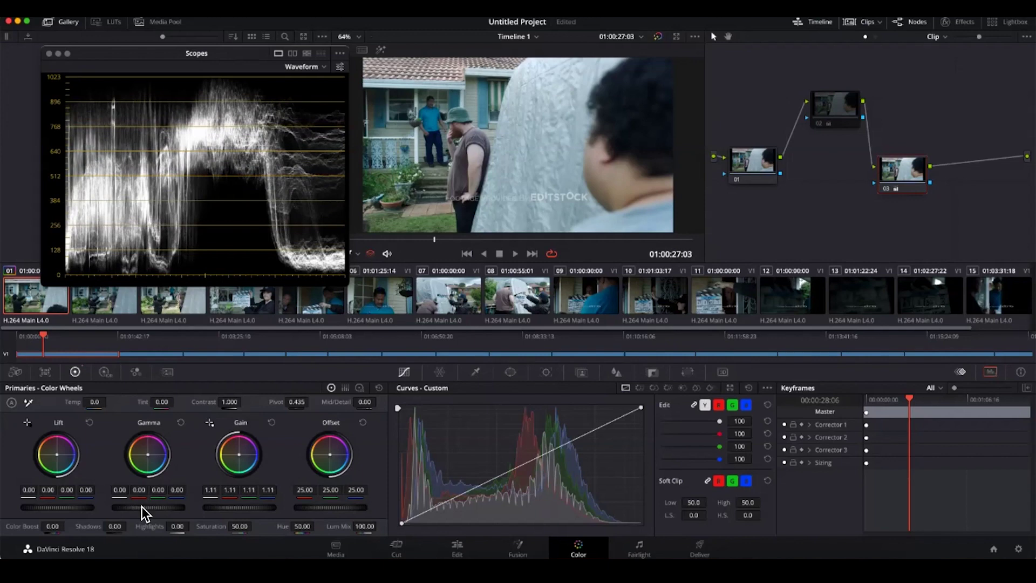
drag(148, 508, 186, 507)
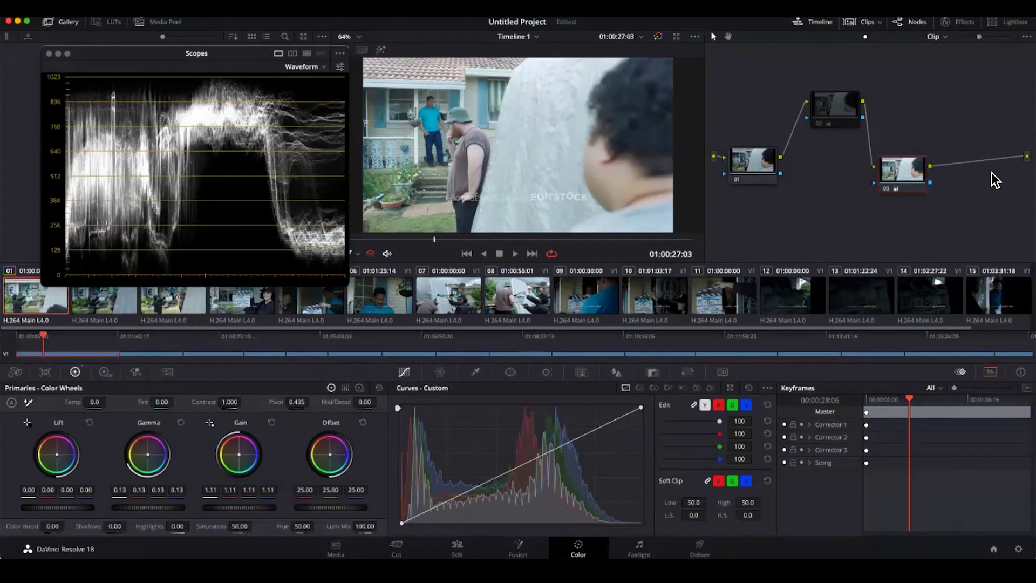
click(885, 188)
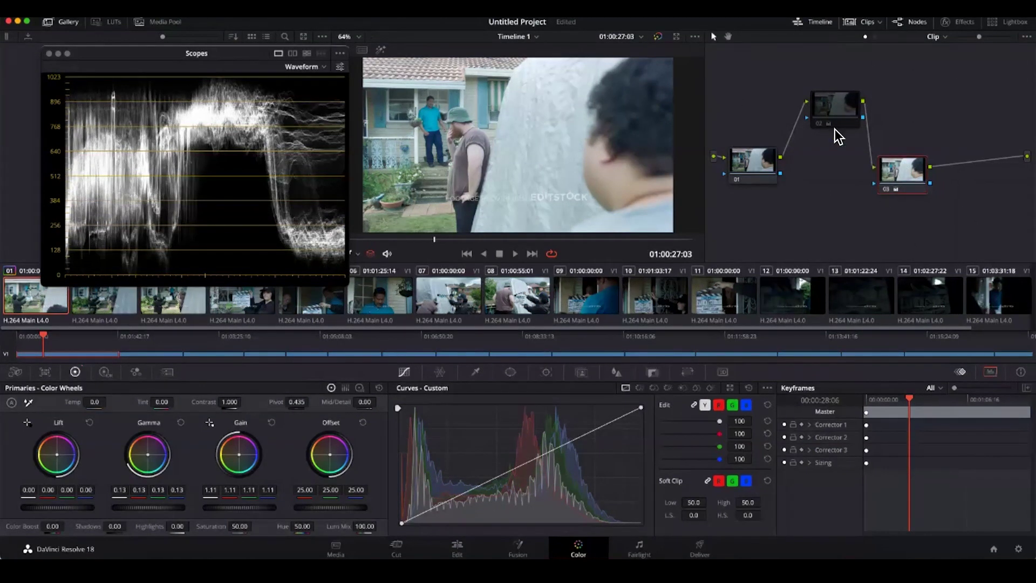
click(817, 122)
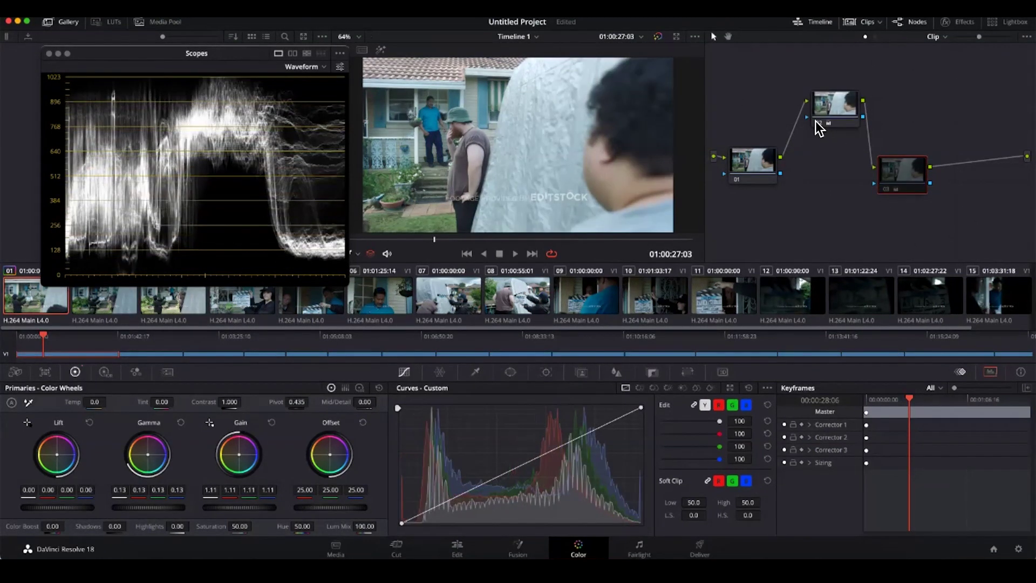
click(888, 189)
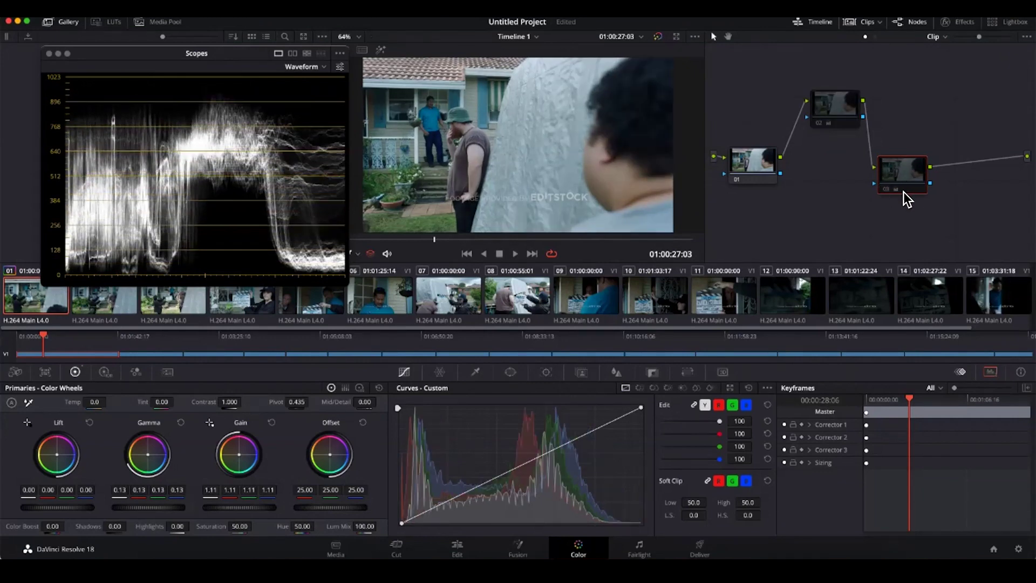
click(903, 192)
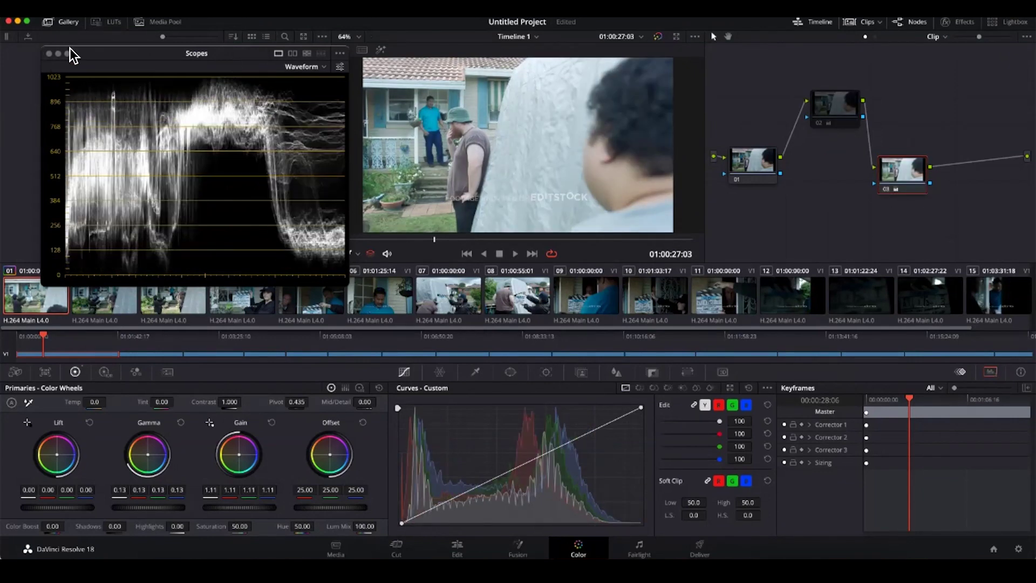
Close the floating scopes window, and switch the active grade by disabling node 03 and enabling node 02.
drag(47, 58, 59, 127)
click(61, 123)
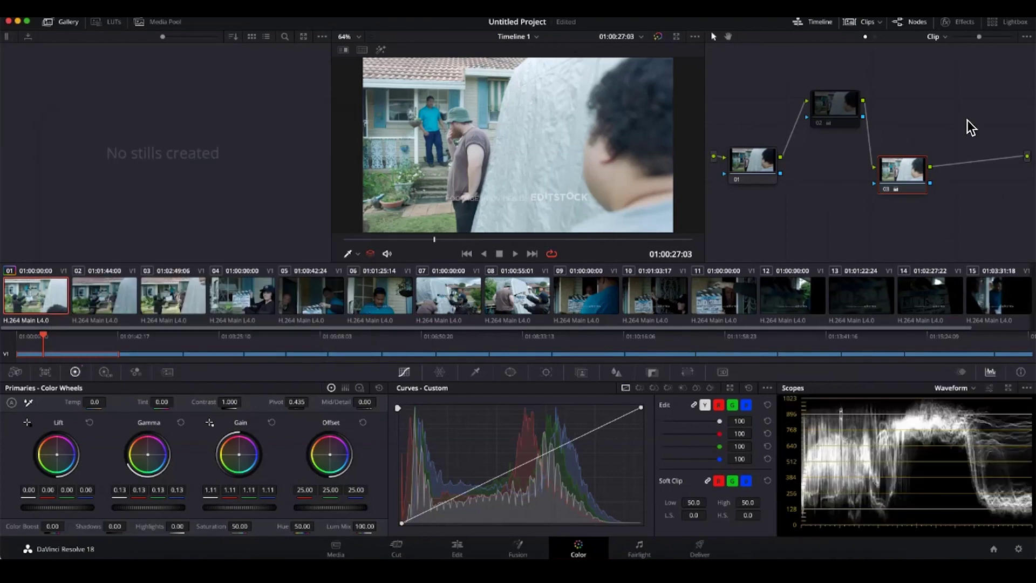
click(882, 184)
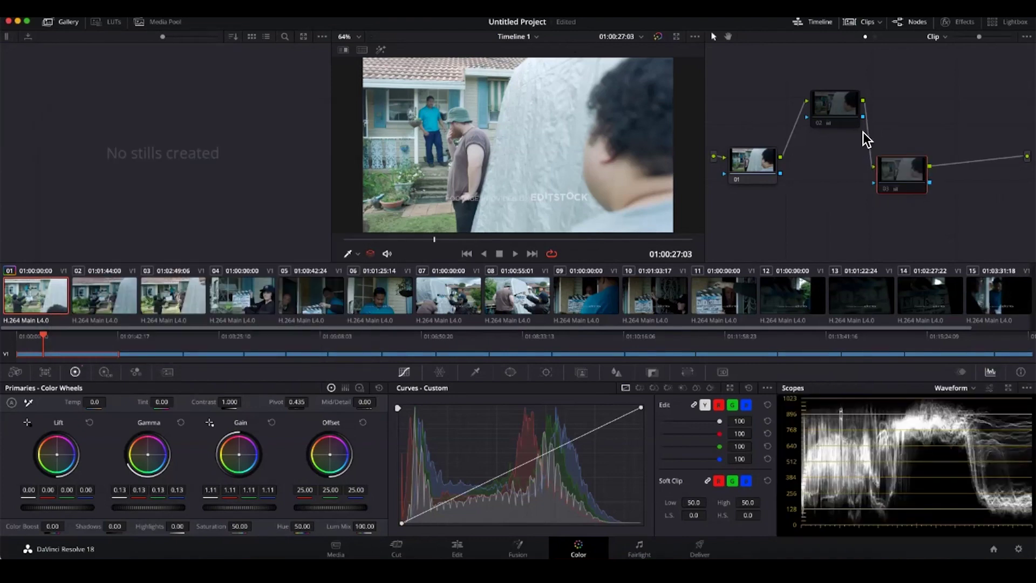
click(818, 123)
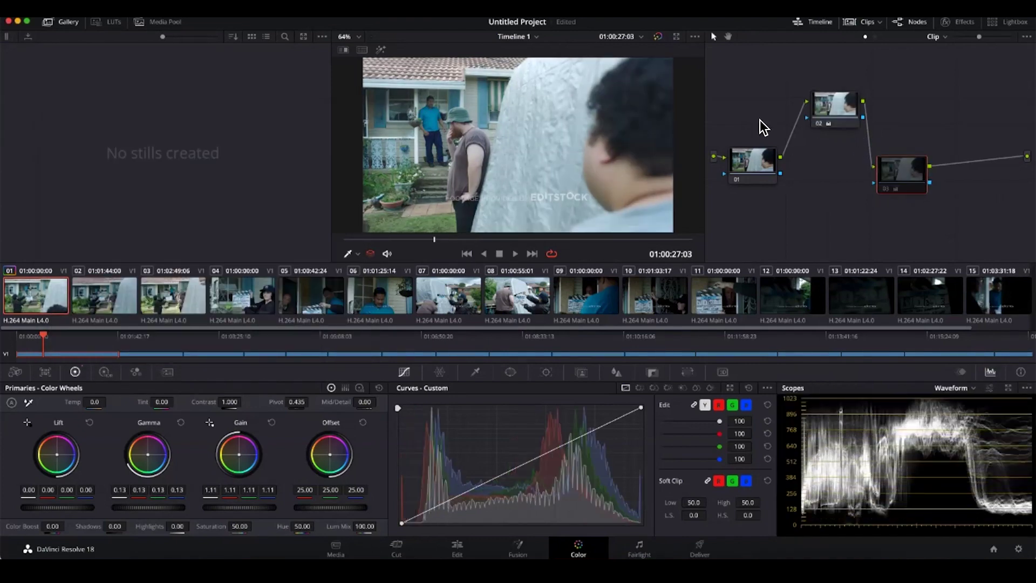
Grab a still of the current graded frame into the gallery.
right_click(501, 88)
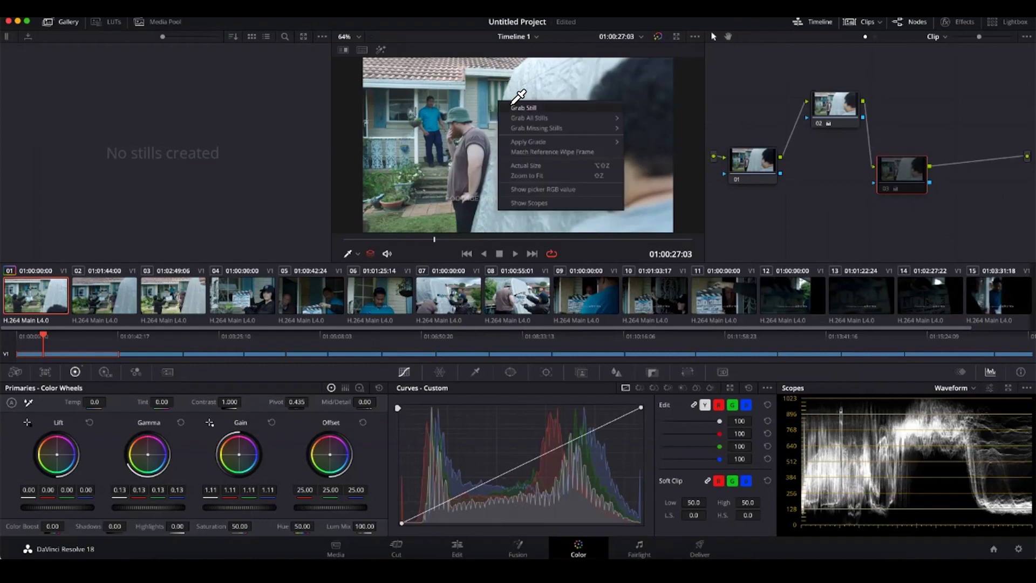
click(515, 104)
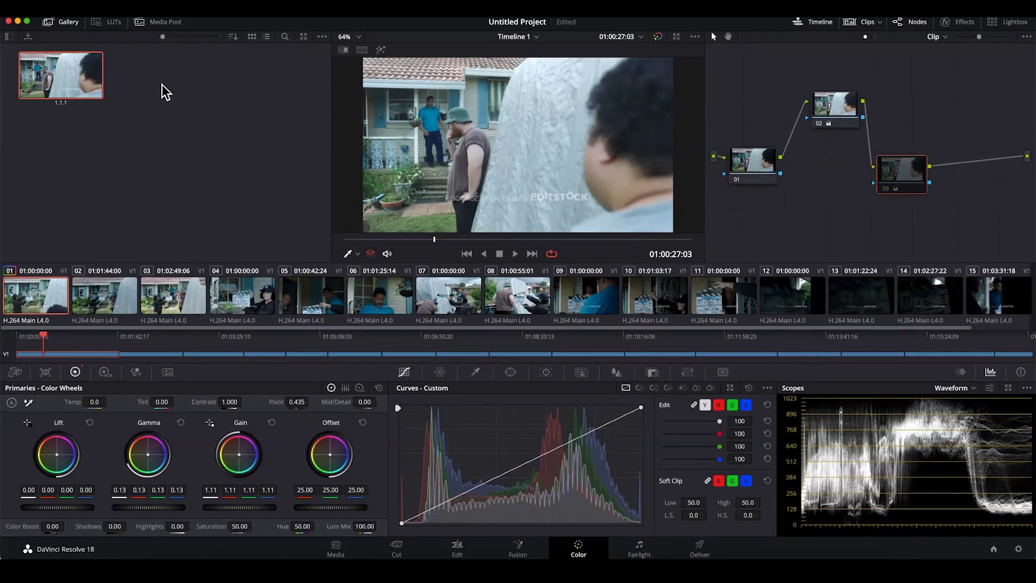
Switch the active grade from node 02 to node 03 and grab a second still of the frame into the gallery.
click(817, 124)
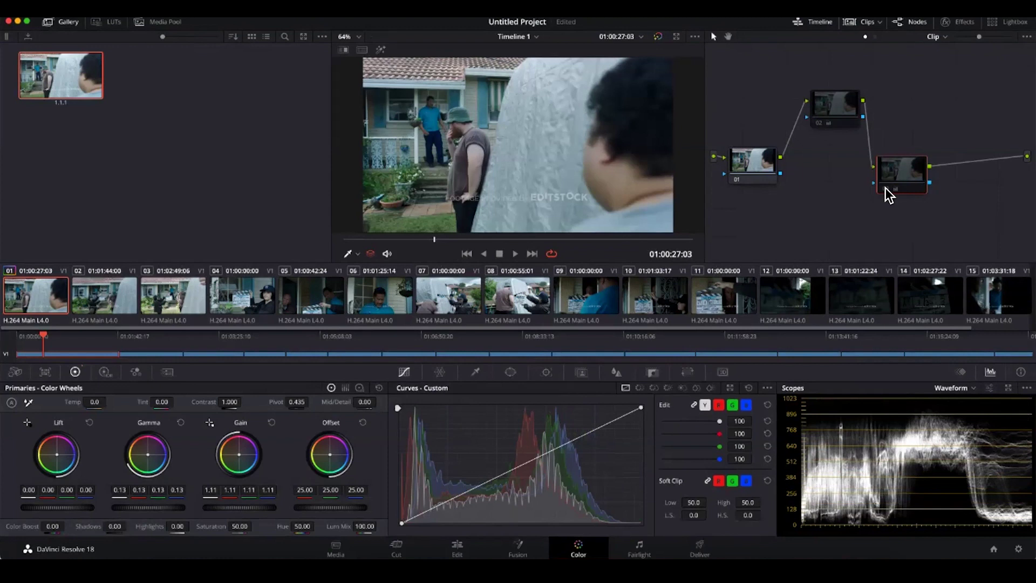
click(892, 186)
right_click(553, 94)
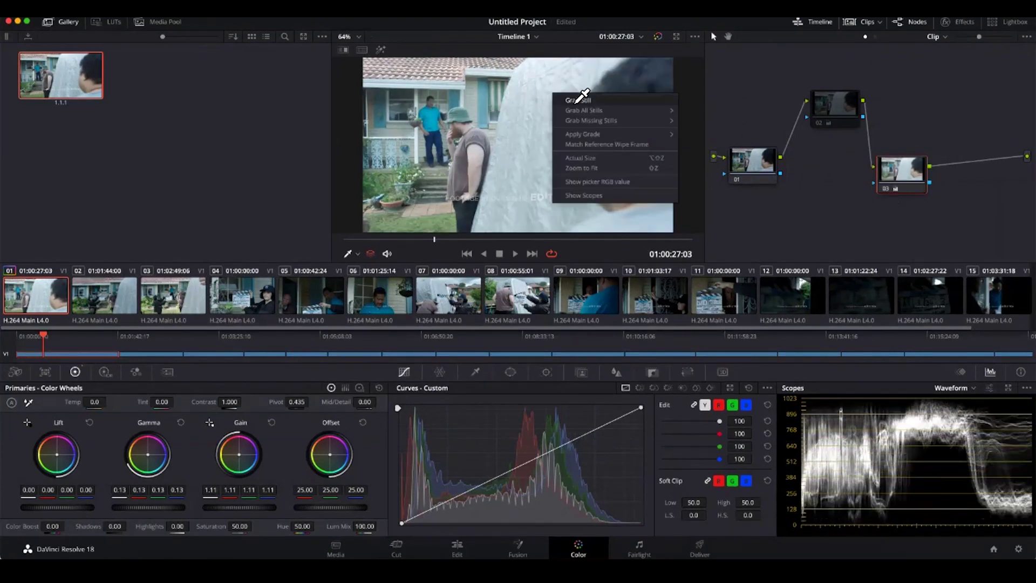
mouse_move(586, 109)
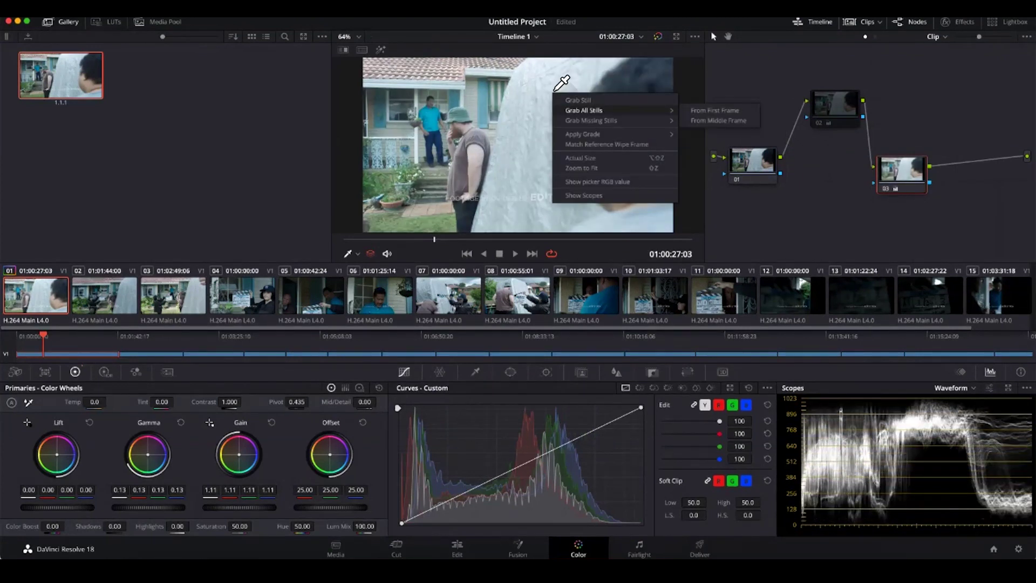
click(590, 100)
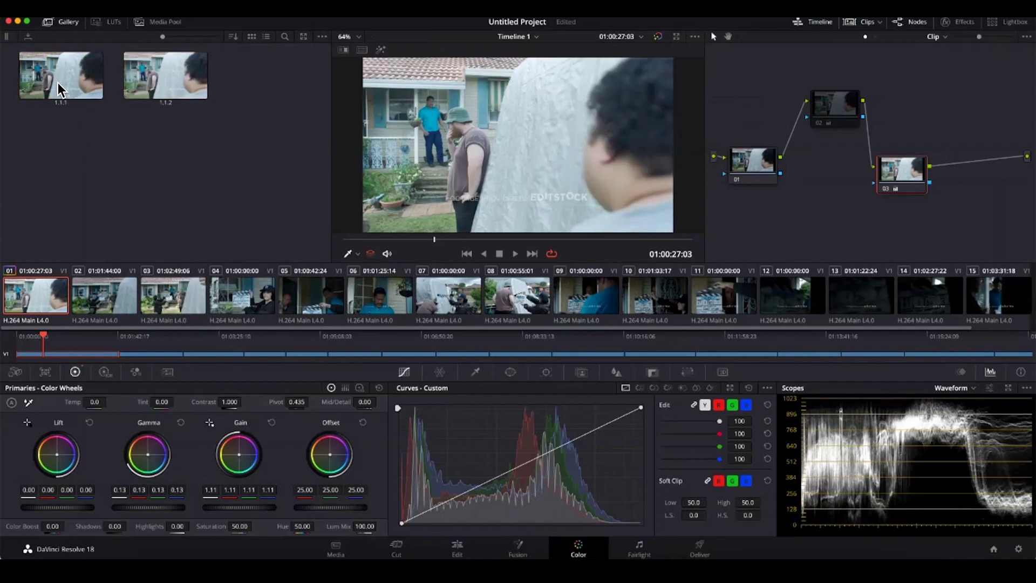
Compare the first gallery still with the current clip using an image wipe at 01:00:14:08, and turn the wipe off.
click(389, 80)
click(342, 48)
click(49, 82)
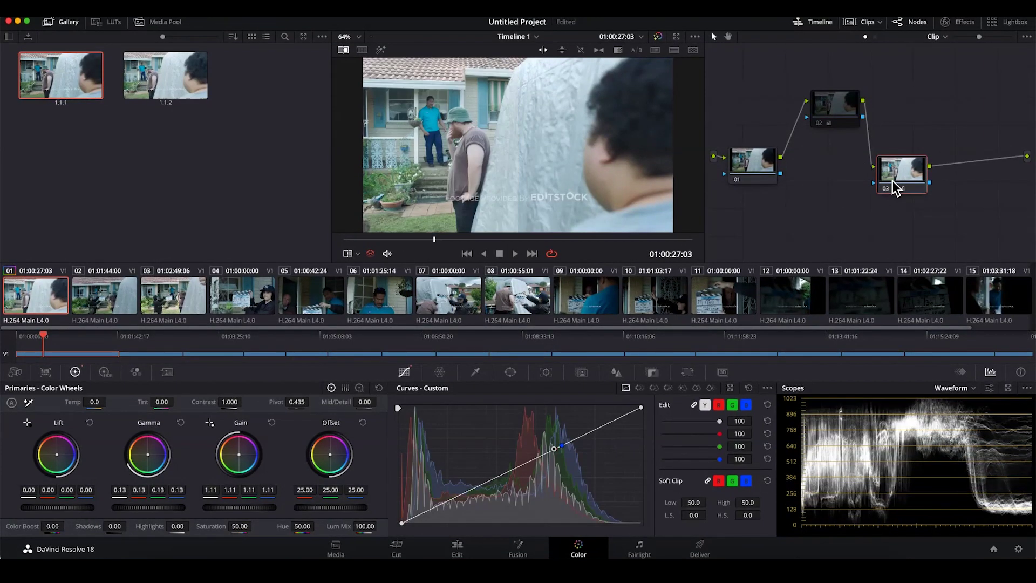
drag(399, 239, 392, 239)
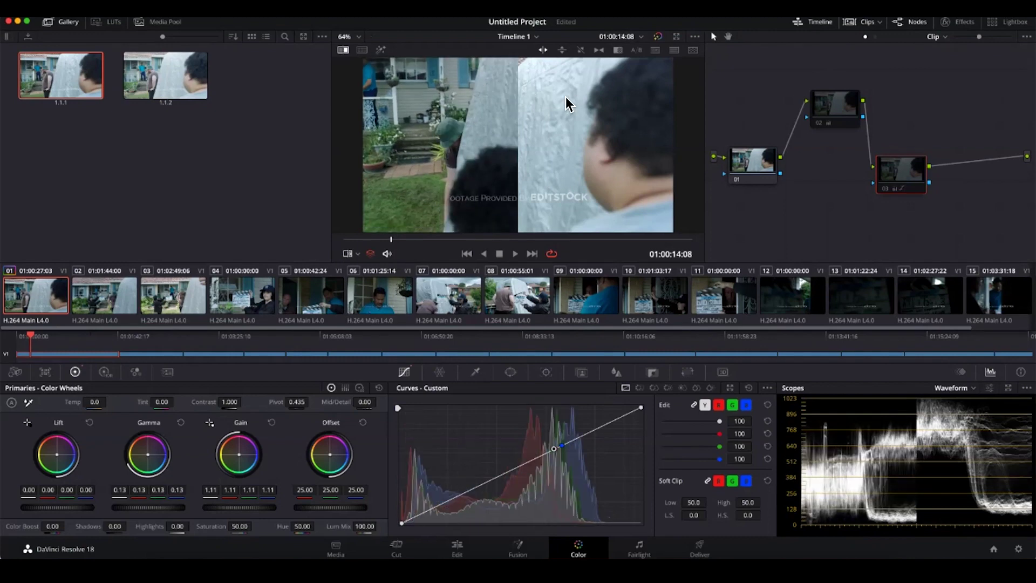
click(344, 50)
Delete nodes 03 and 02 from the clip's node graph, keeping only node 01.
click(906, 185)
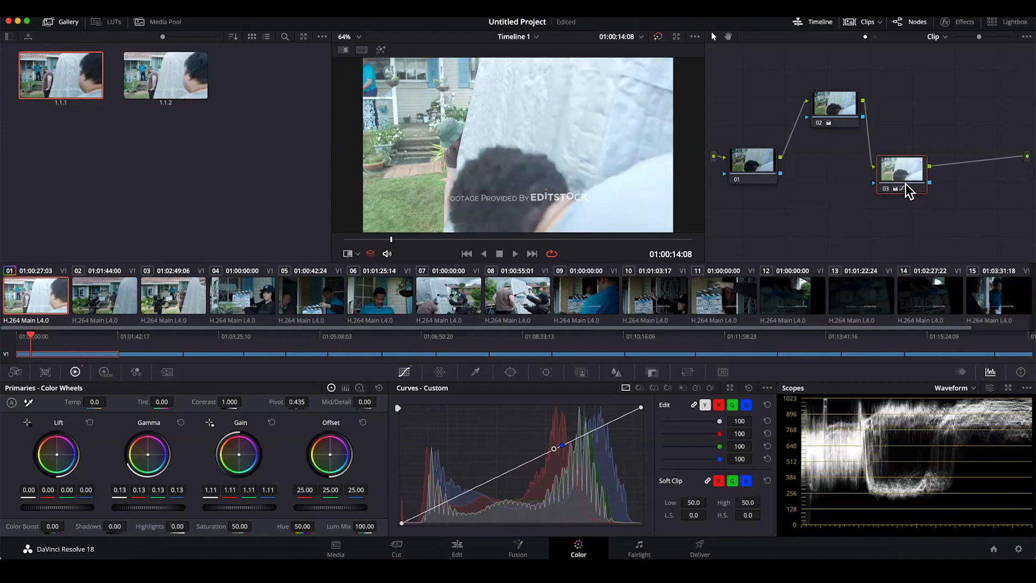
key(Delete)
click(837, 116)
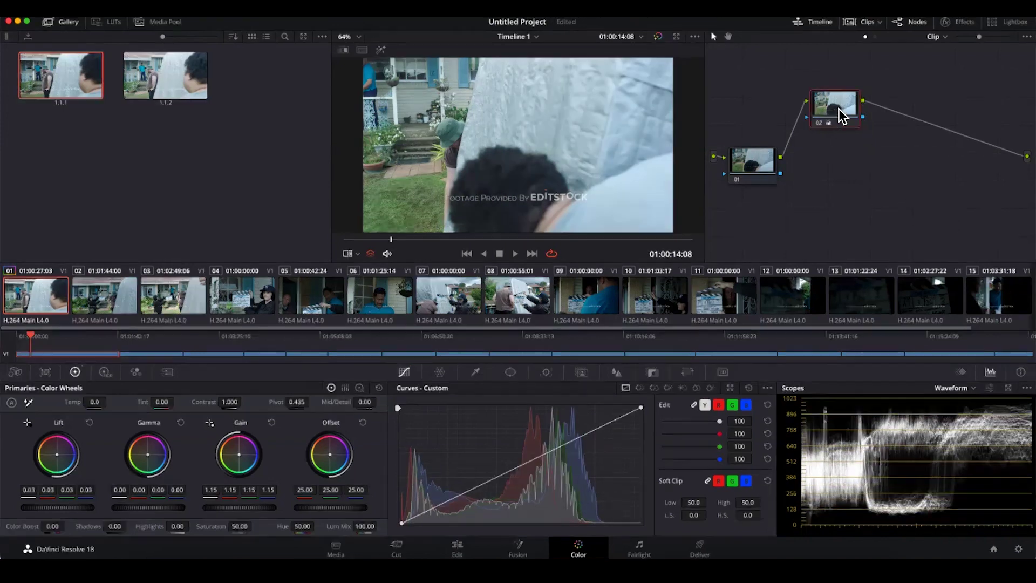
key(Delete)
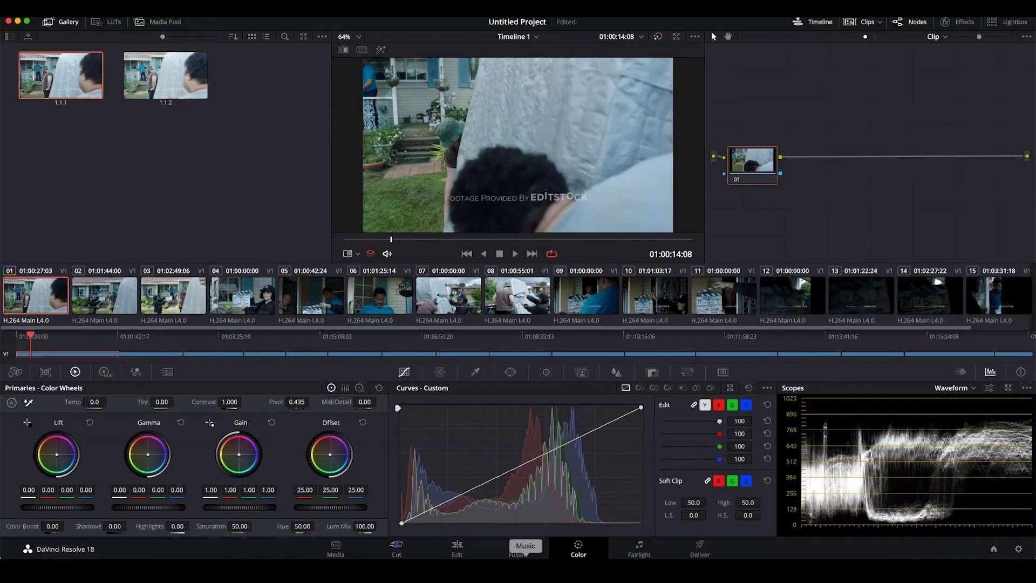
Switch to the editing workspace, open the Project Manager and delete the ResolveJan2023WEBINAR project.
click(457, 548)
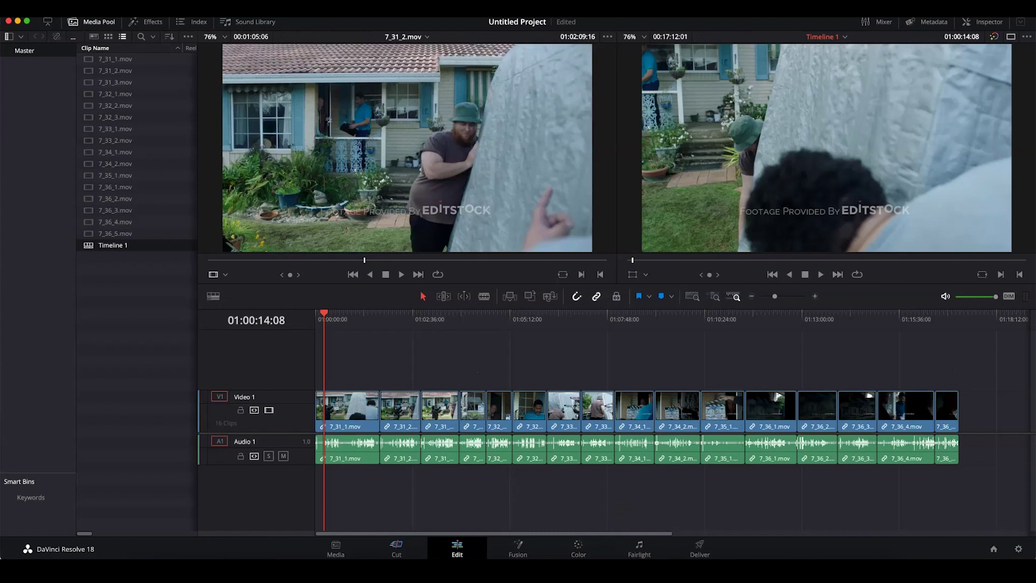
click(994, 548)
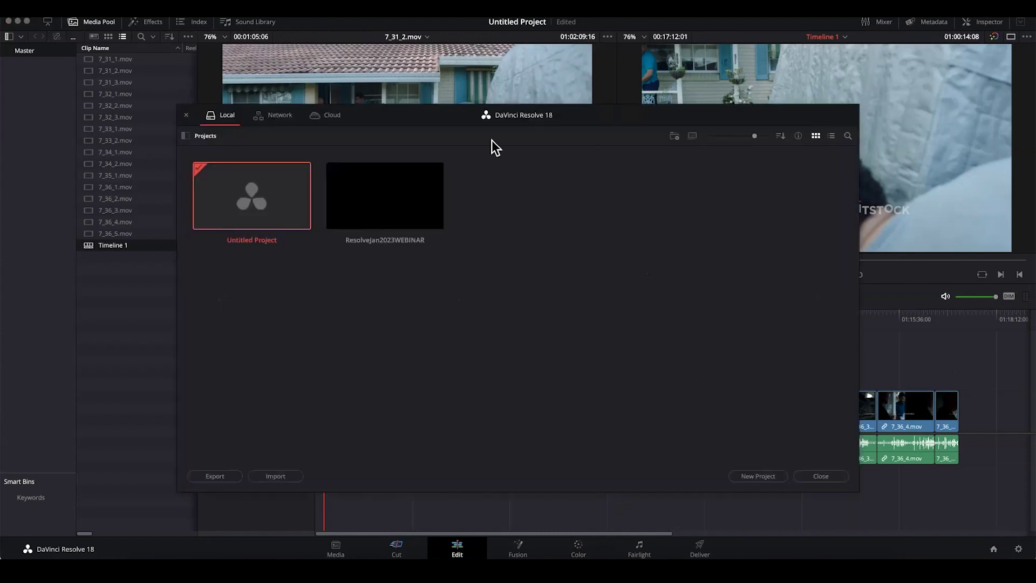
click(370, 220)
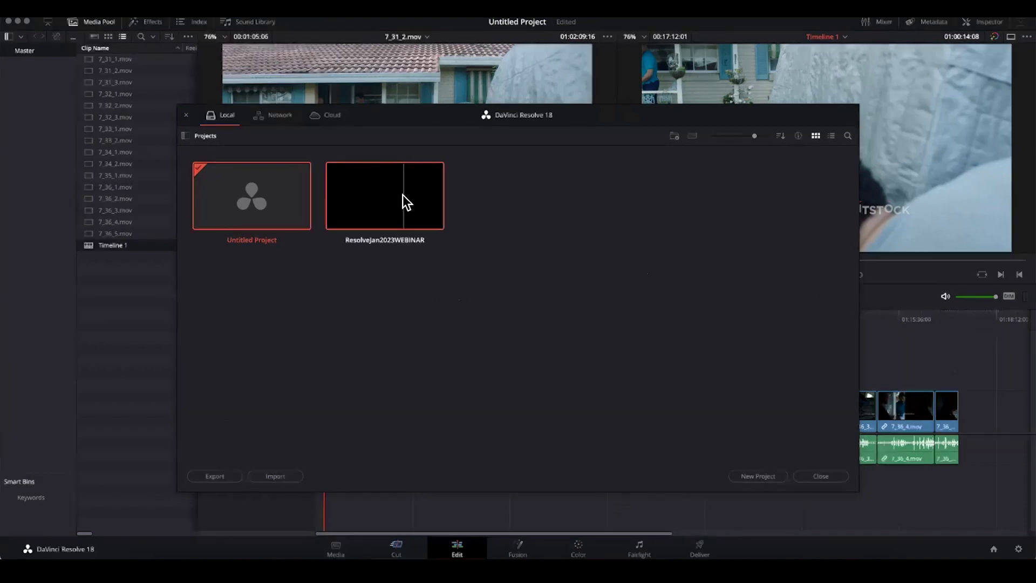
key(Delete)
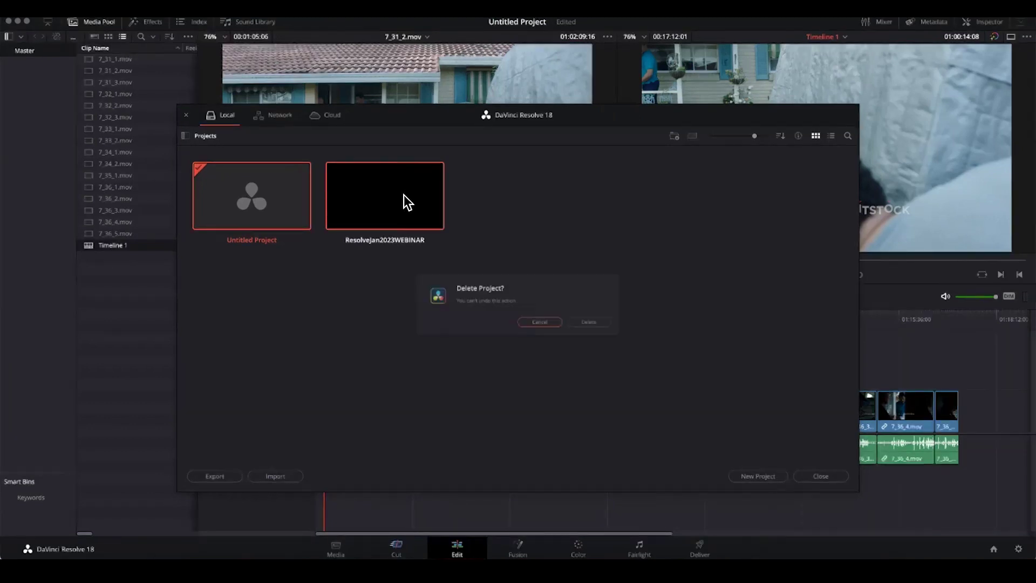
click(599, 324)
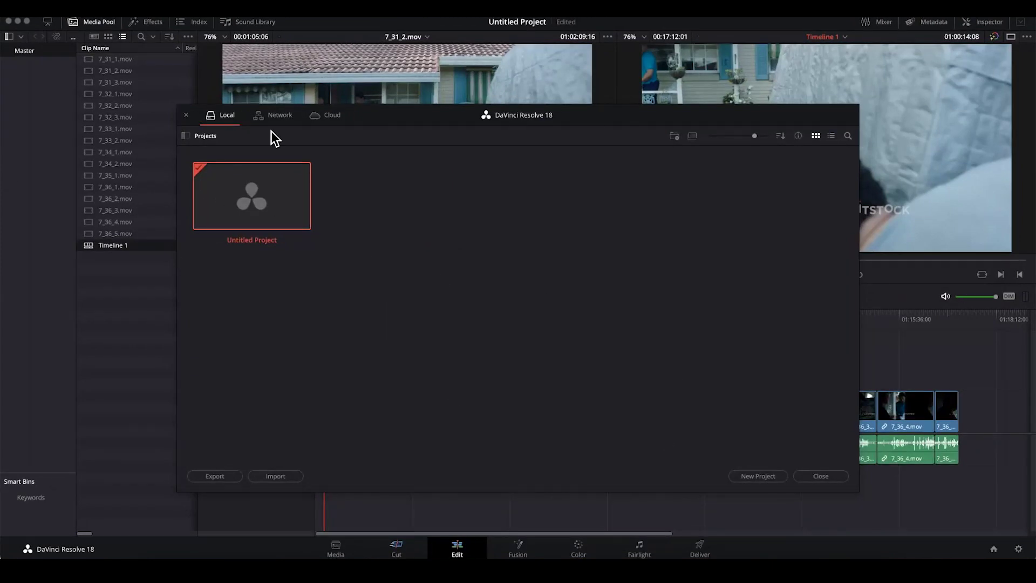
Import the project file ResolveJan2023WEBINAR.drp from the 17-2023Jan webinar folder inside FMC Webinars on the BLKCrucial drive.
drag(404, 85, 363, 134)
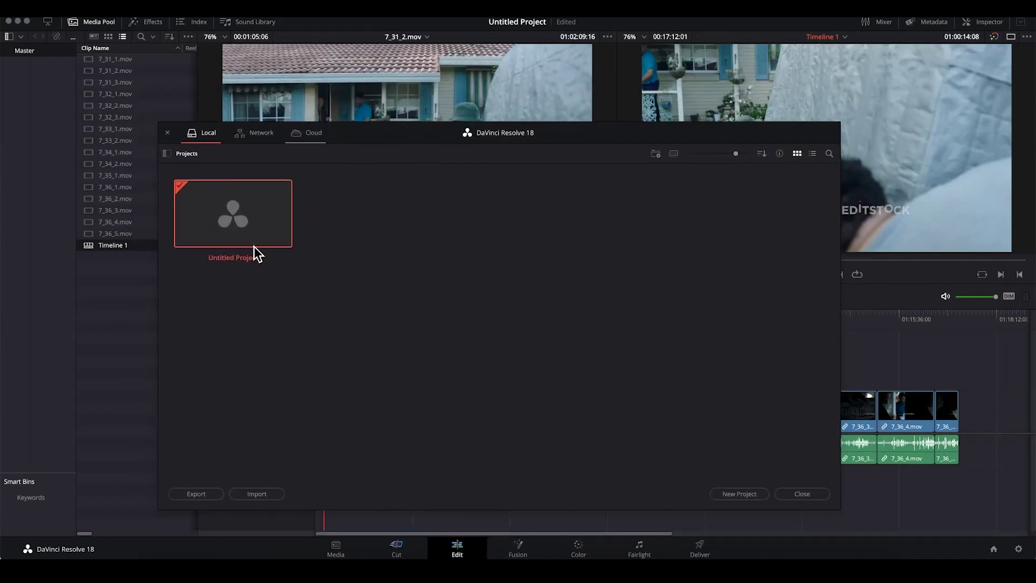
right_click(390, 233)
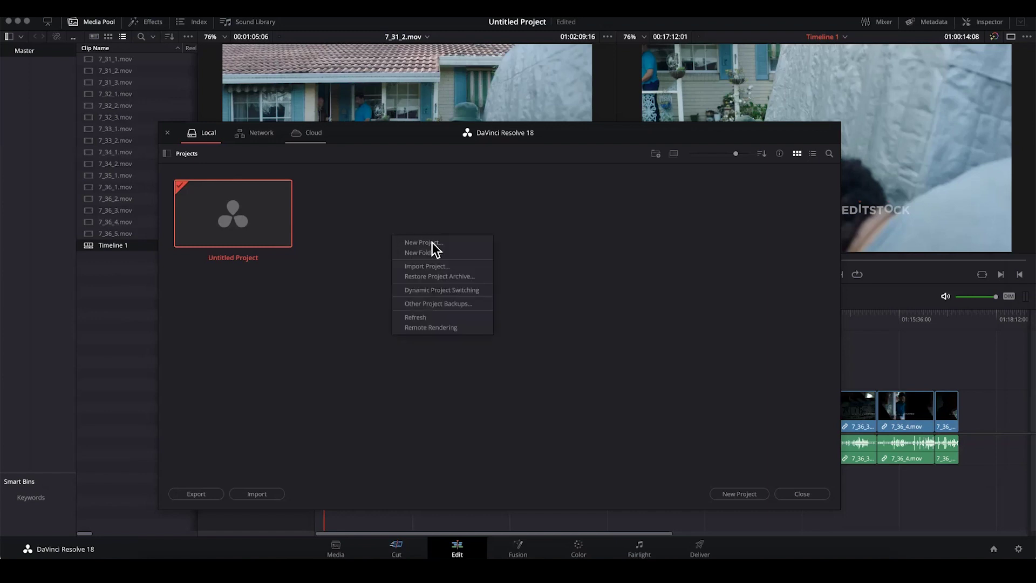
click(462, 266)
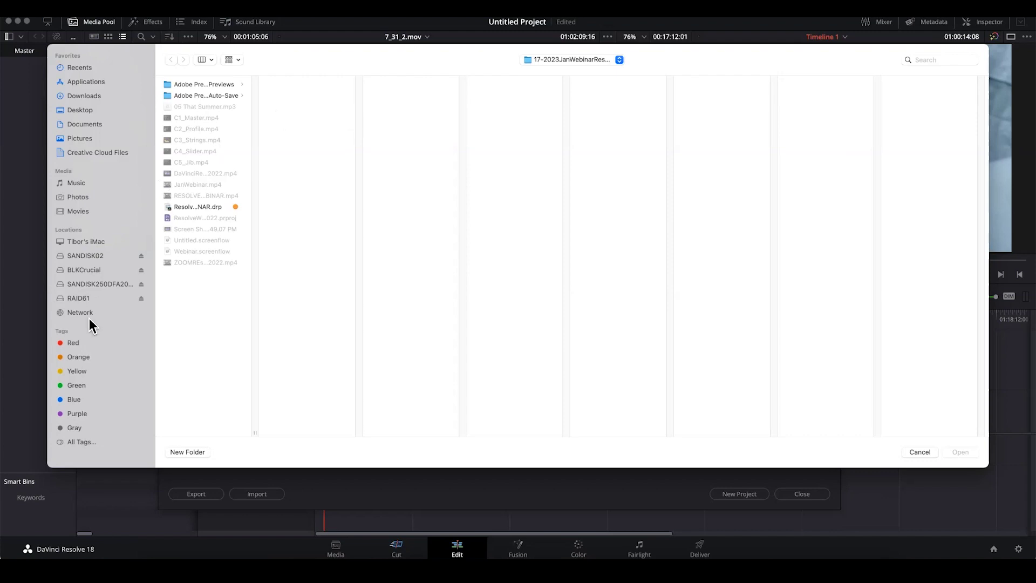
click(91, 269)
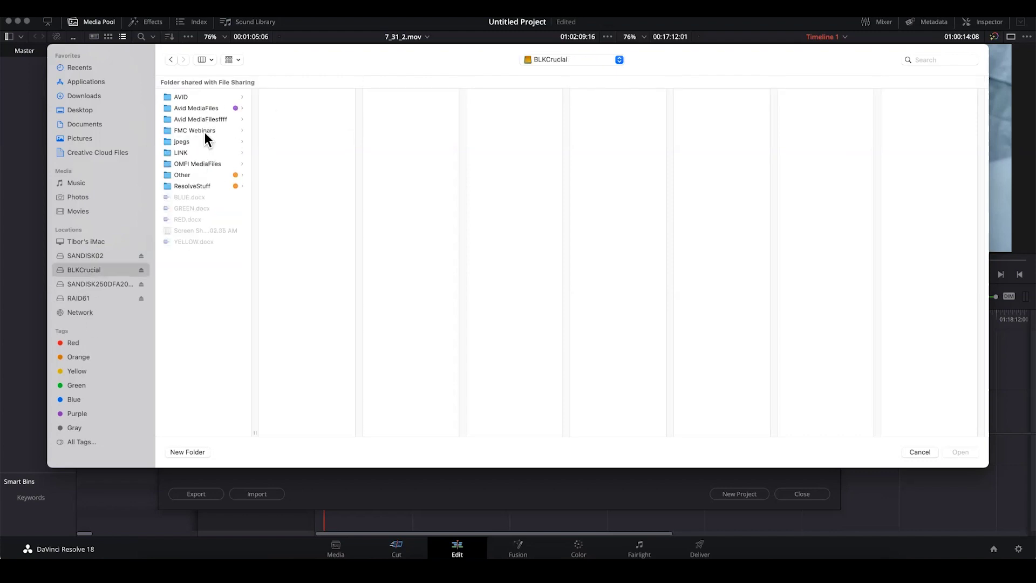
click(208, 130)
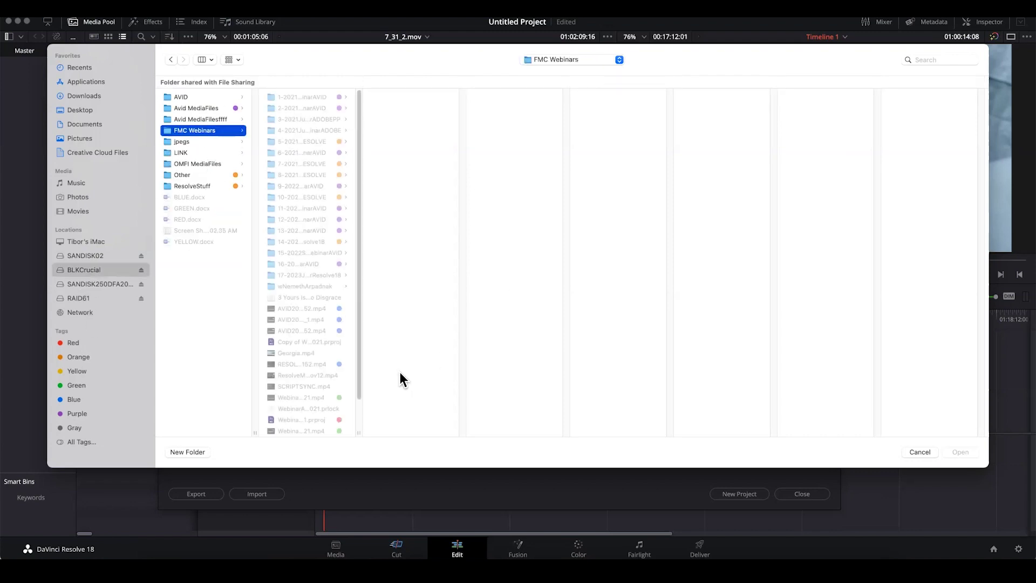
click(310, 276)
click(418, 219)
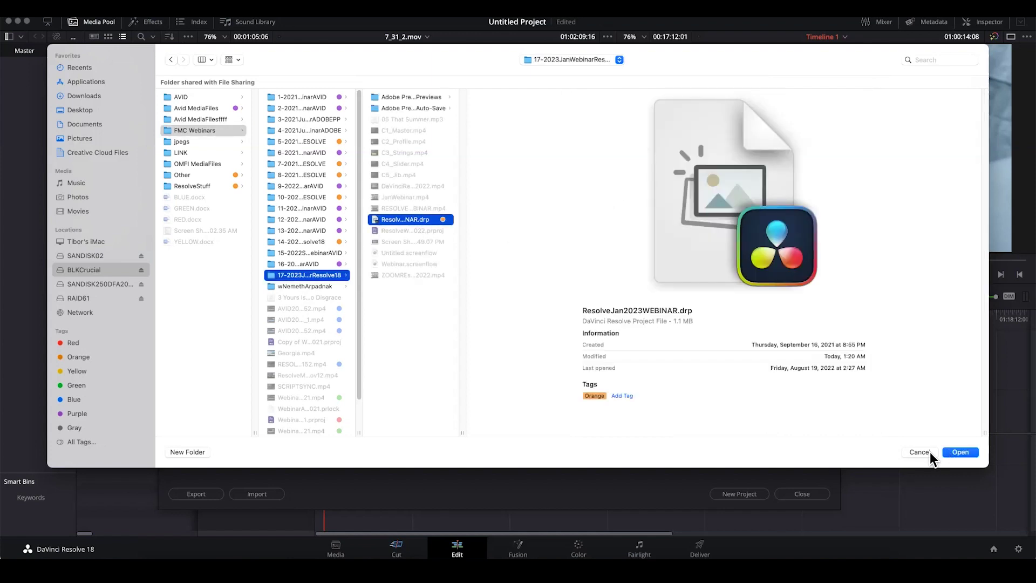
click(958, 451)
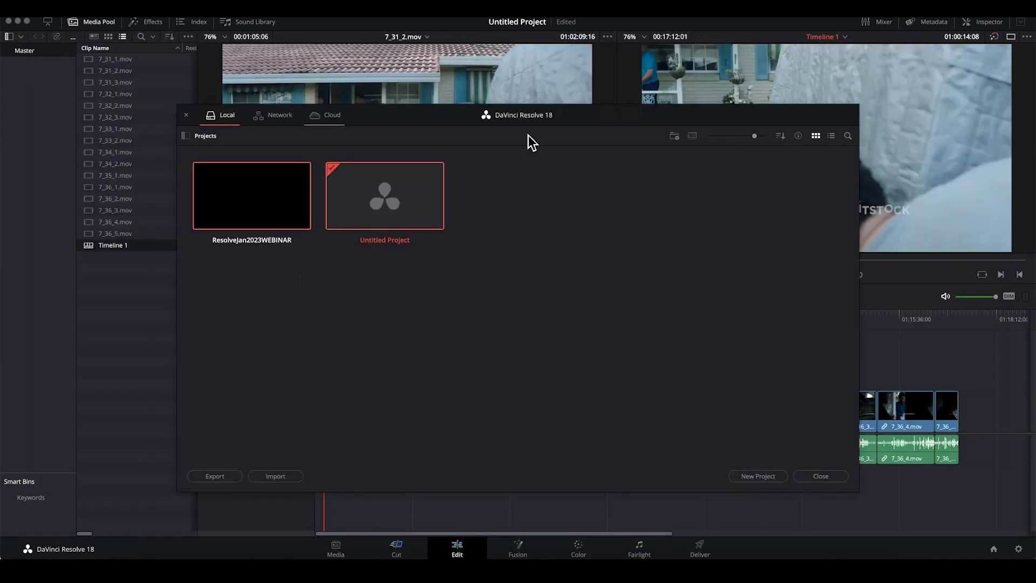
Open the ResolveJan2023WEBINAR project, display its 01 Webinar START timeline and move the playhead to 01:00:24:09.
double_click(287, 206)
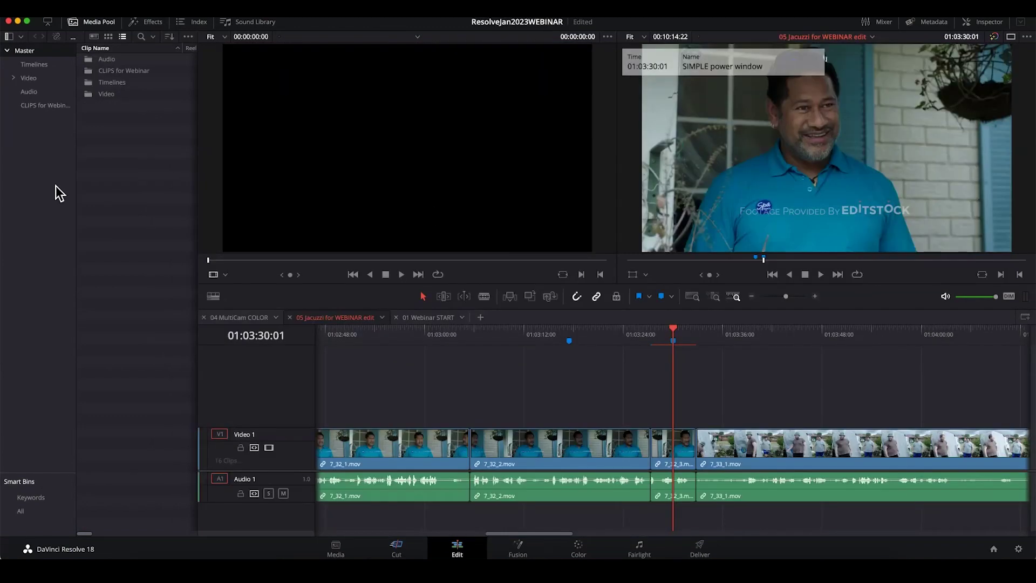
click(45, 65)
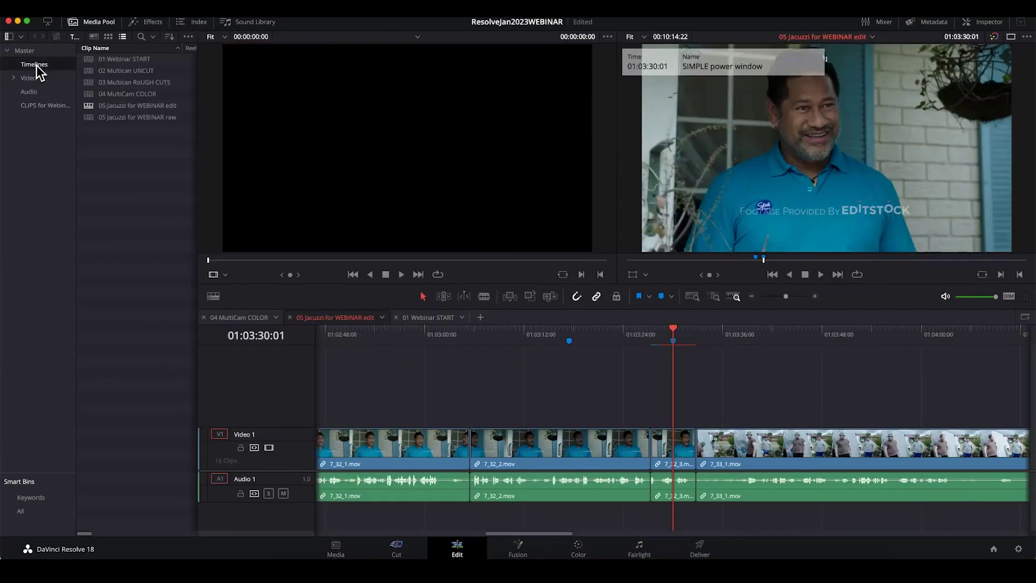
click(100, 59)
click(429, 317)
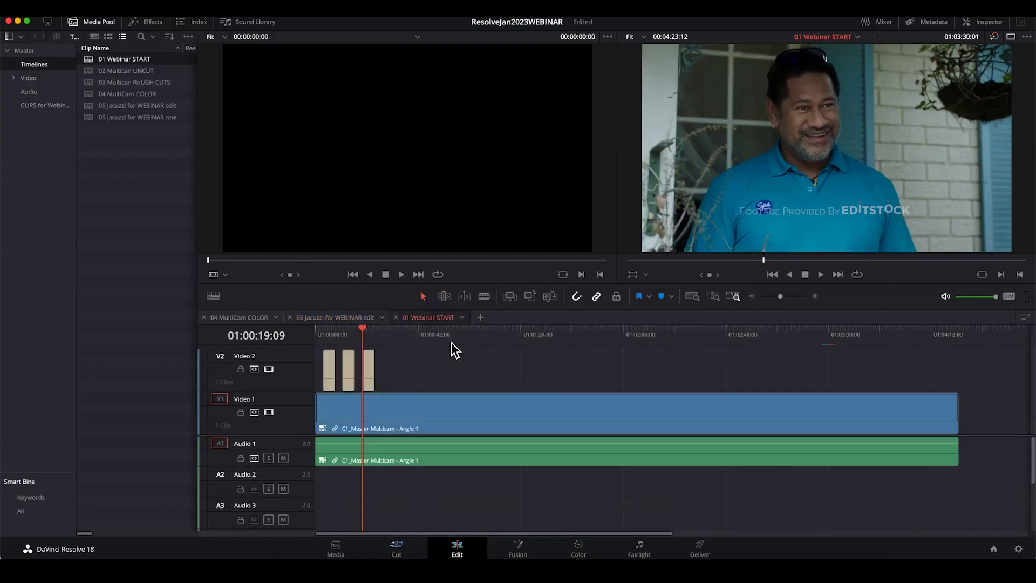
mouse_move(374, 330)
mouse_down()
mouse_move(315, 334)
mouse_move(374, 336)
mouse_up()
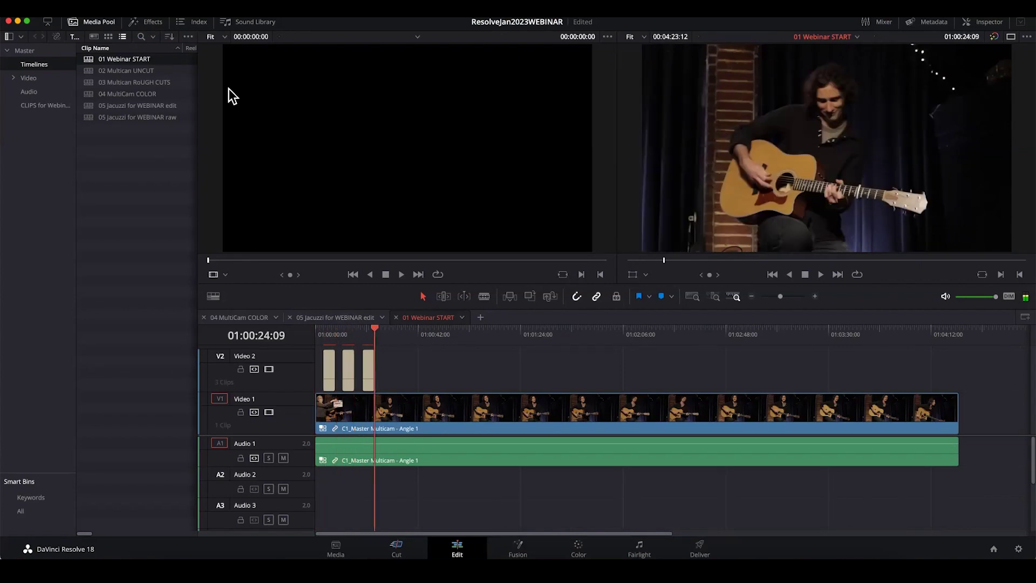
Open the 05 Jacuzzi for WEBINAR edit timeline and show the whole edit.
click(90, 103)
double_click(89, 105)
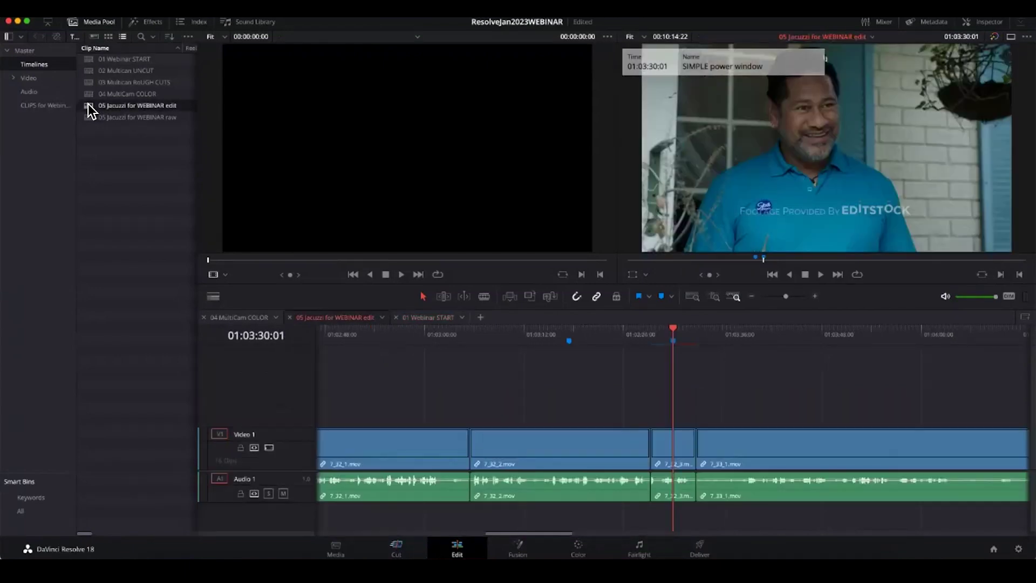
click(447, 340)
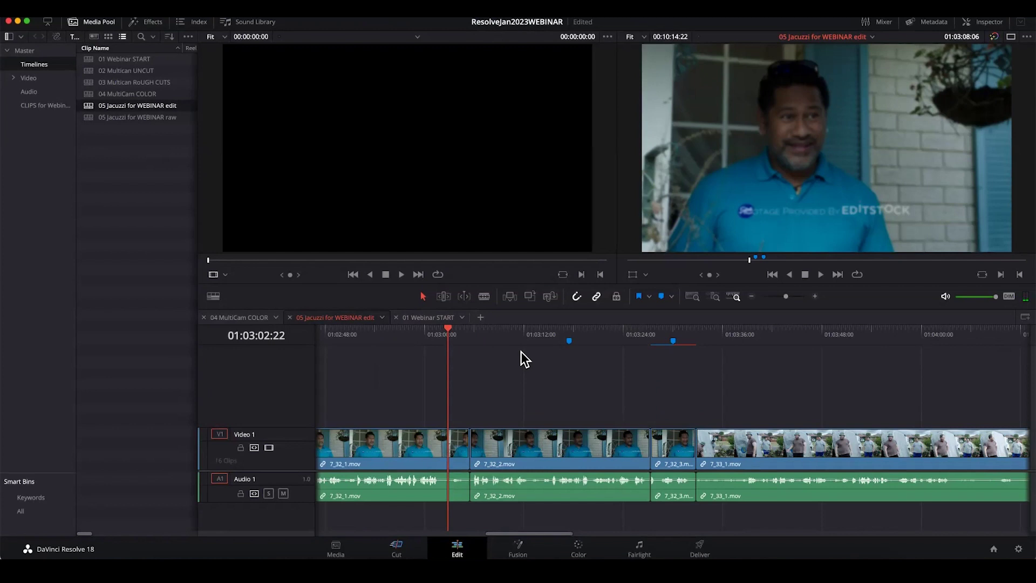
scroll(522, 351, down, 5)
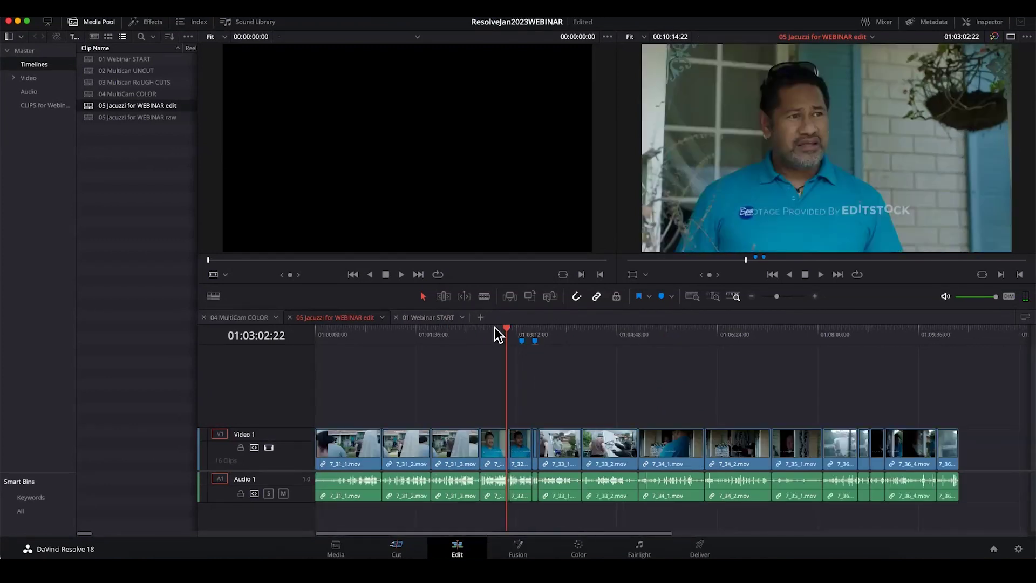
Step through the edit points to review the Jacuzzi timeline's clips, and scrub the playhead to 01:03:35:00.
click(399, 339)
key(Up)
key(Up)
key(Down)
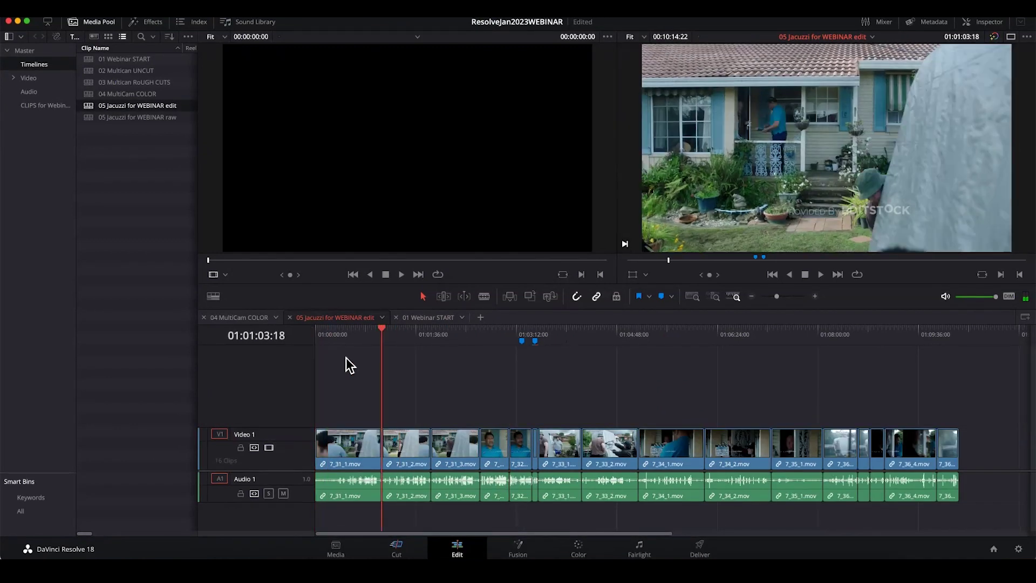
key(Down)
key(Down)
key(Down)
key(Down)
key(Down)
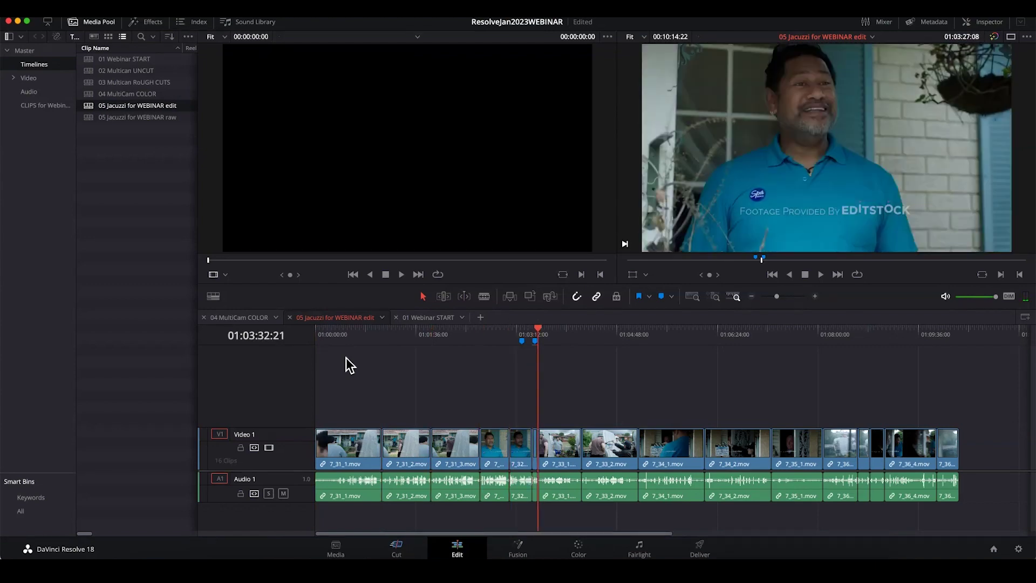
key(Down)
key(Down)
key(Down)
key(Down)
key(Down)
key(Down)
key(Down)
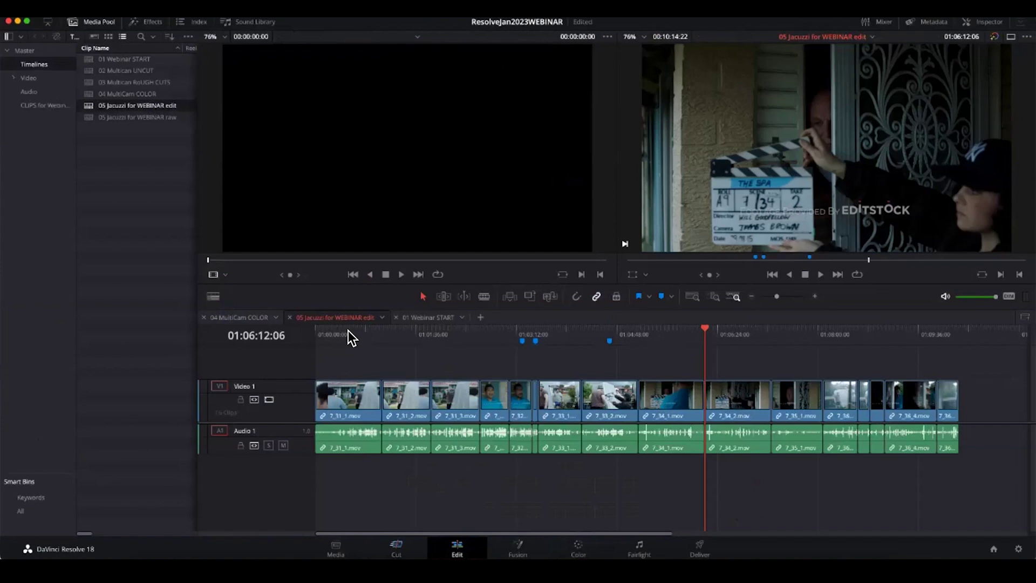
drag(347, 328, 539, 371)
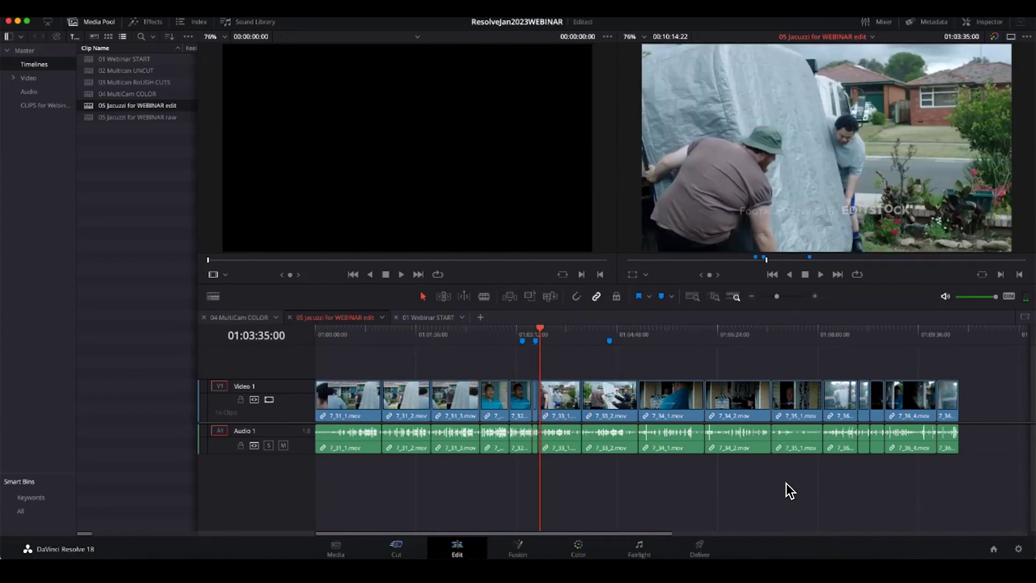
Open the Color page, compare clips 01 to 06 of the Jacuzzi timeline, and make clip 05 the current clip.
key(shift+6)
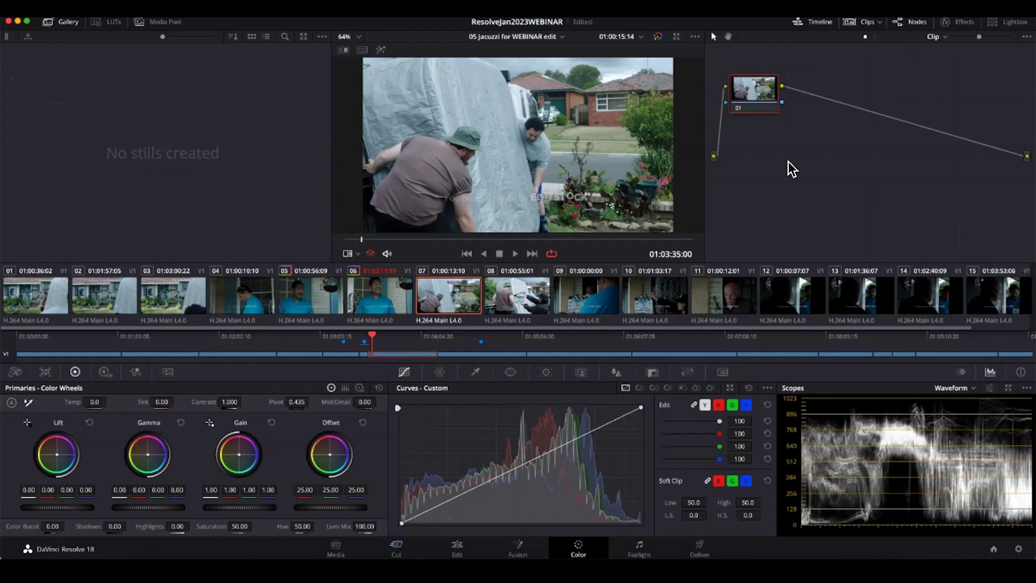
click(24, 271)
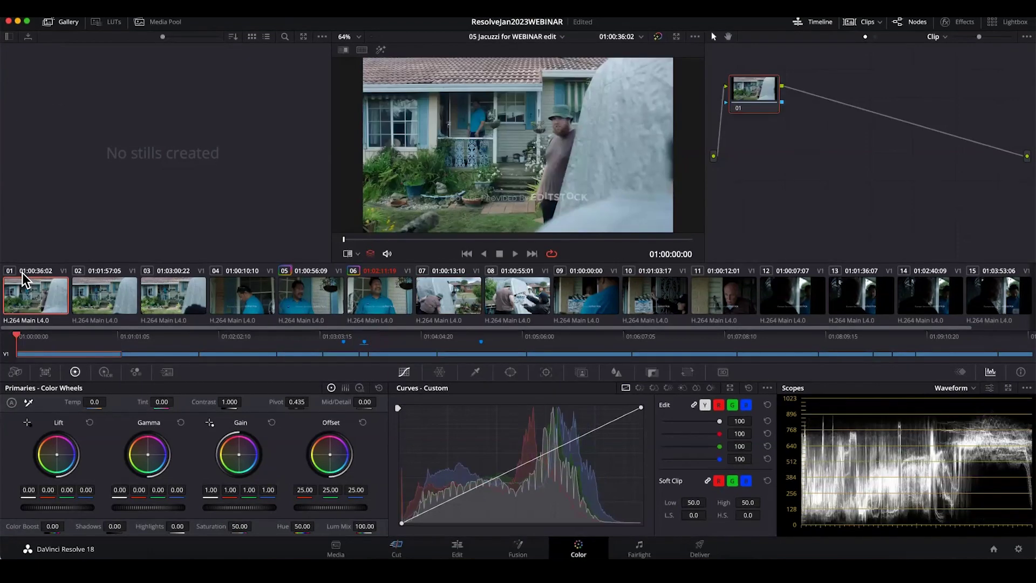
click(108, 284)
click(170, 296)
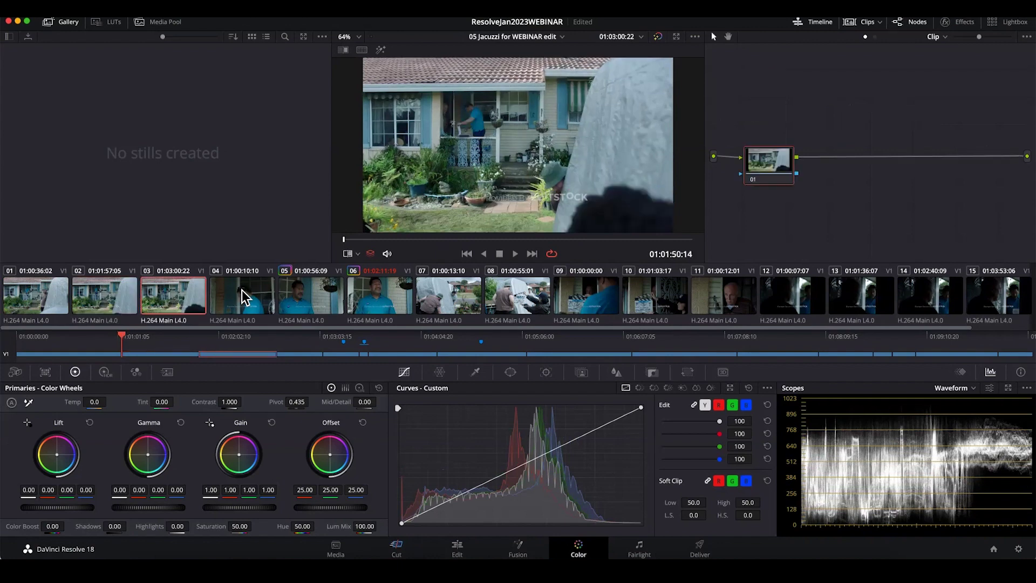
click(241, 298)
click(305, 288)
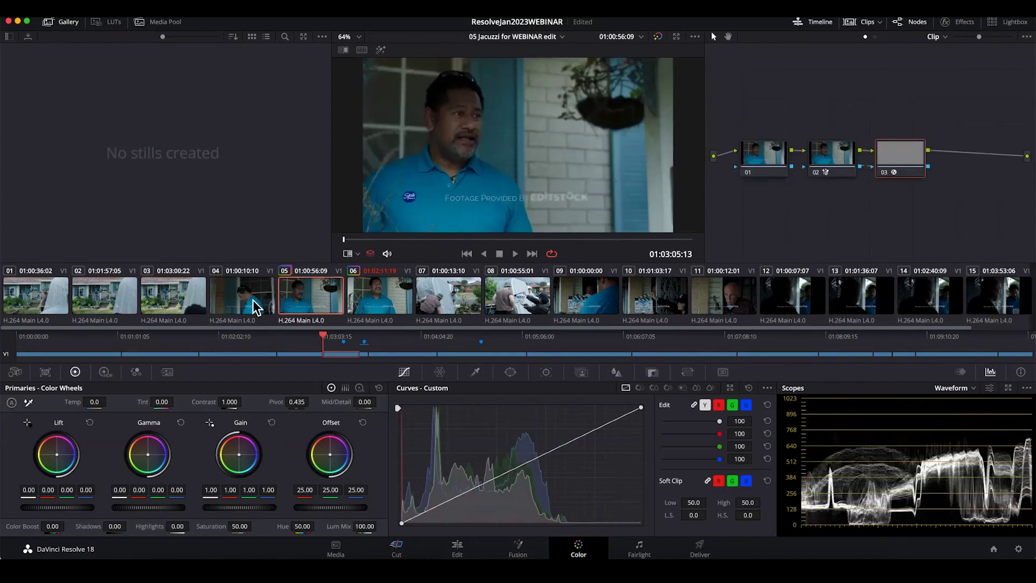
click(238, 298)
click(309, 280)
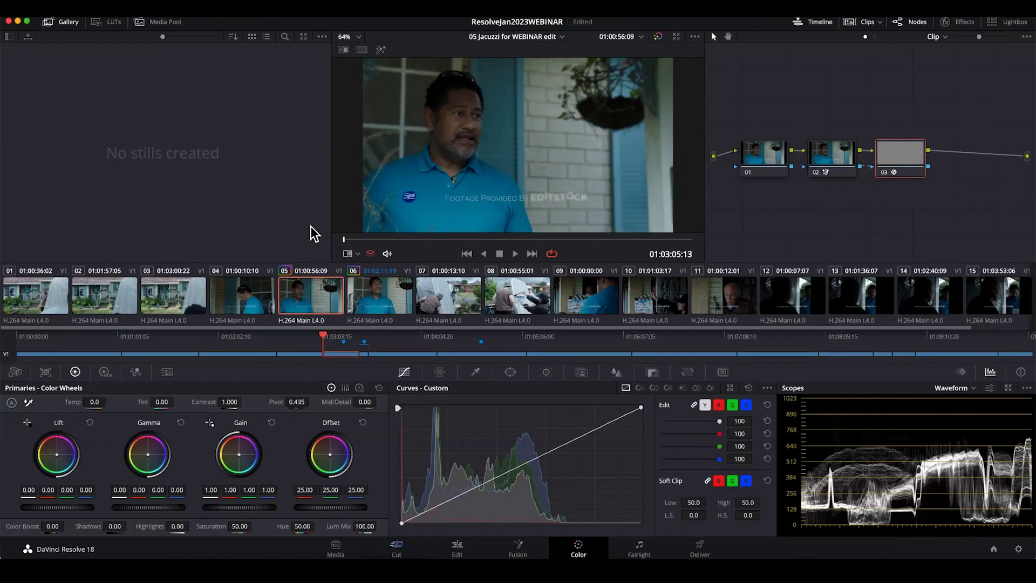
click(378, 298)
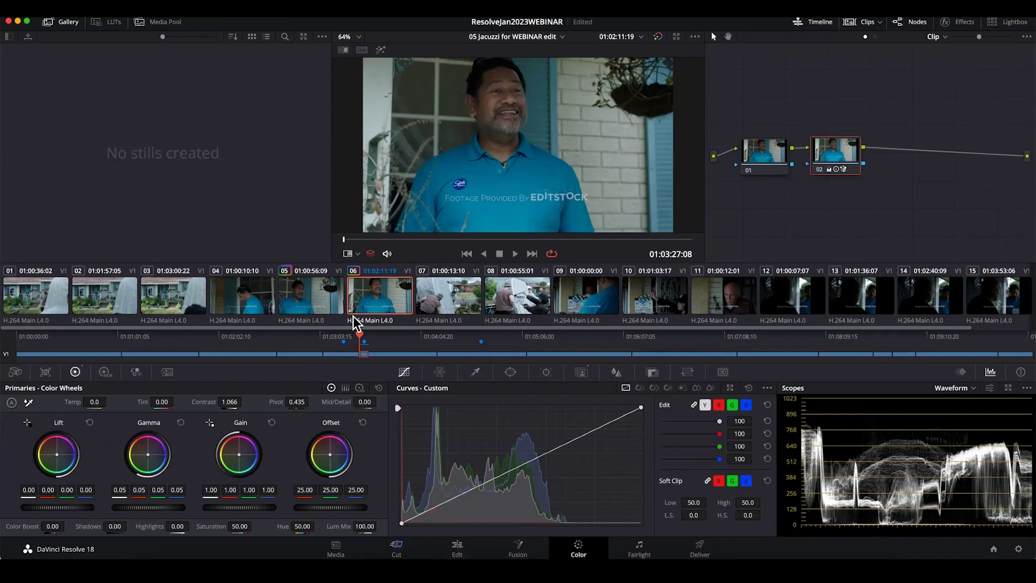
click(321, 306)
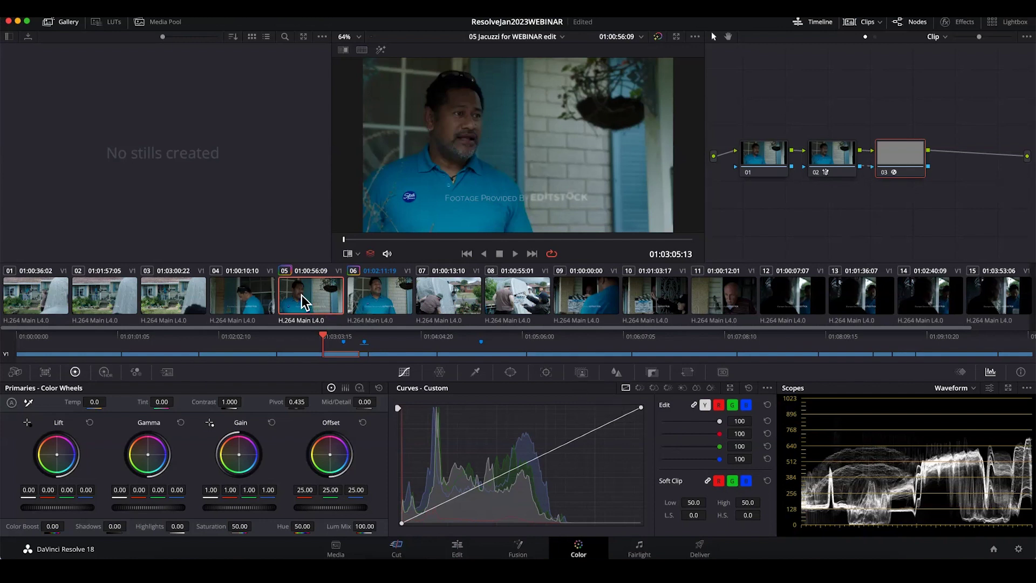
Select node 01 of clip 05 and view the clip full screen to examine how dark the man's face is.
click(761, 164)
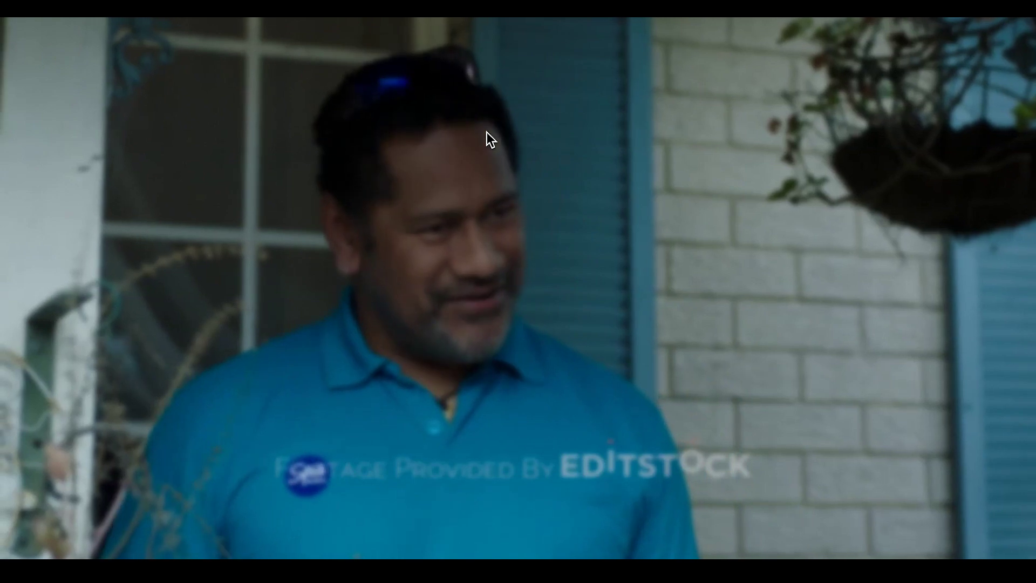
mouse_move(604, 318)
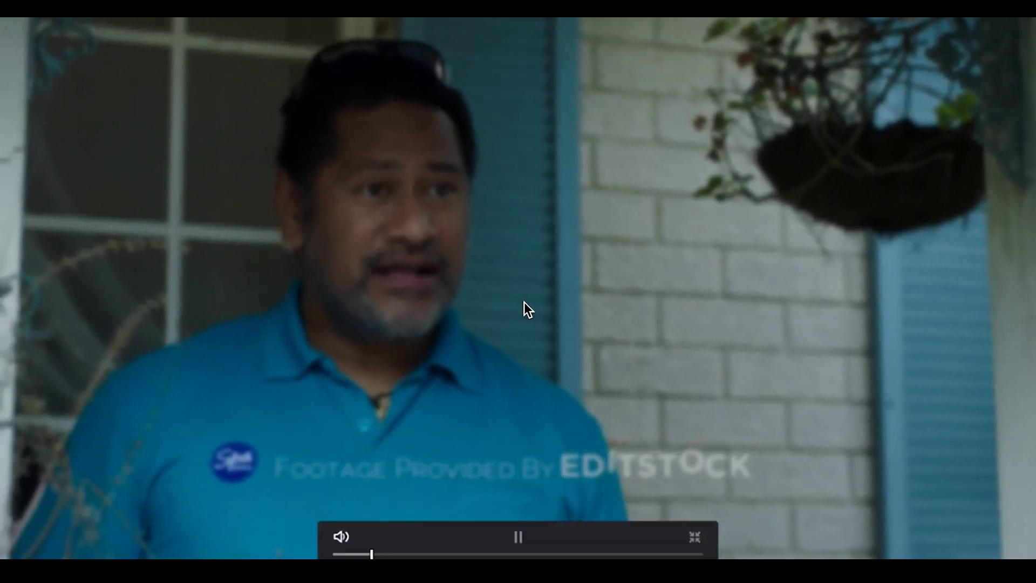
key(Escape)
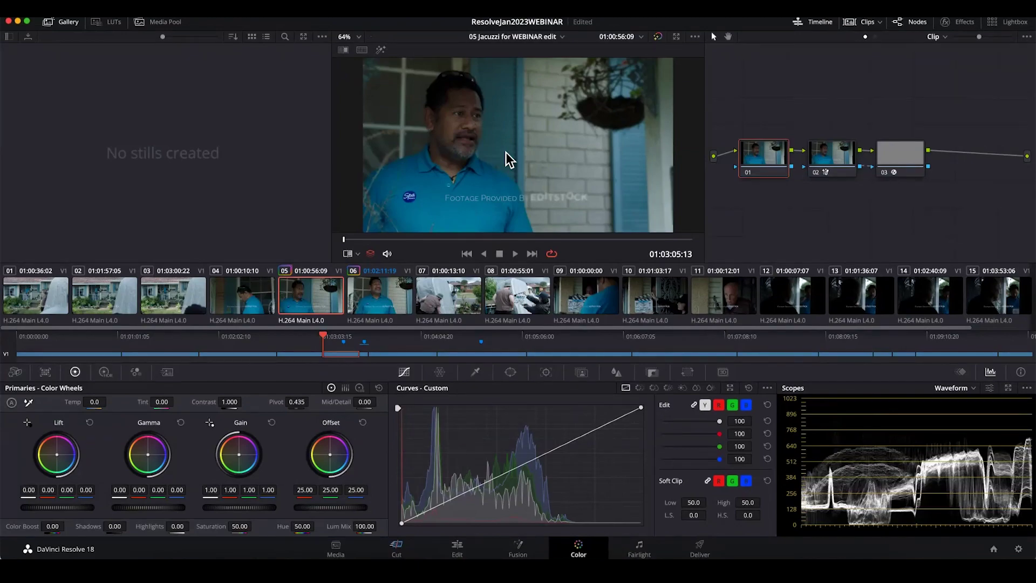
key(ctrl+f)
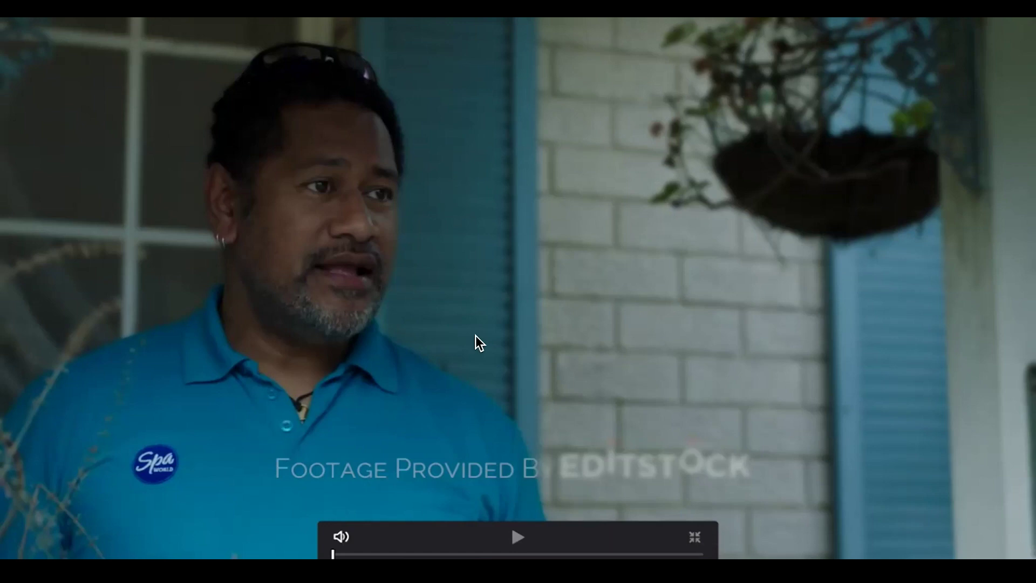
key(Escape)
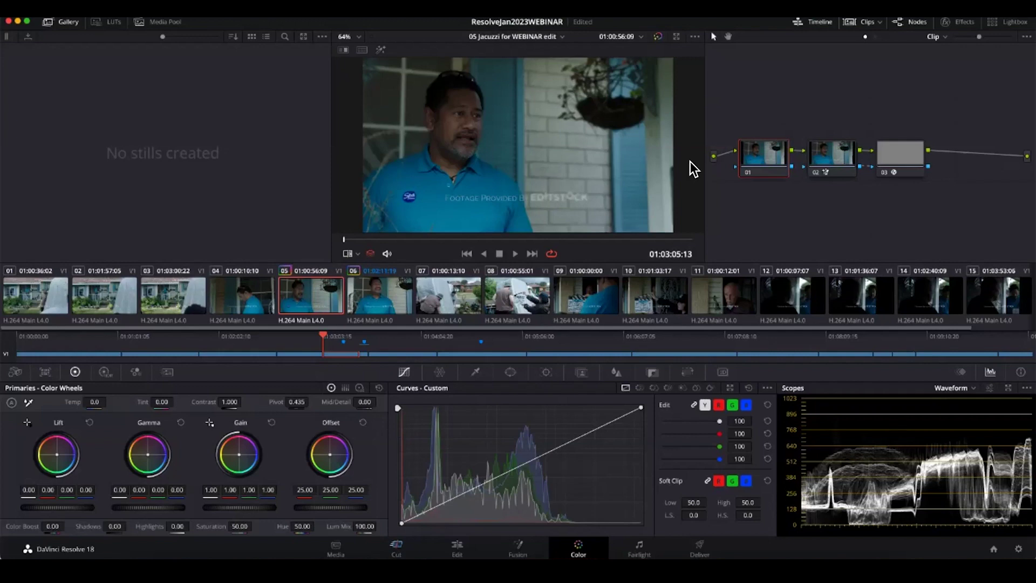
Delete nodes 02 and 03 from clip 05's node tree, leaving only node 01.
key(ctrl+z)
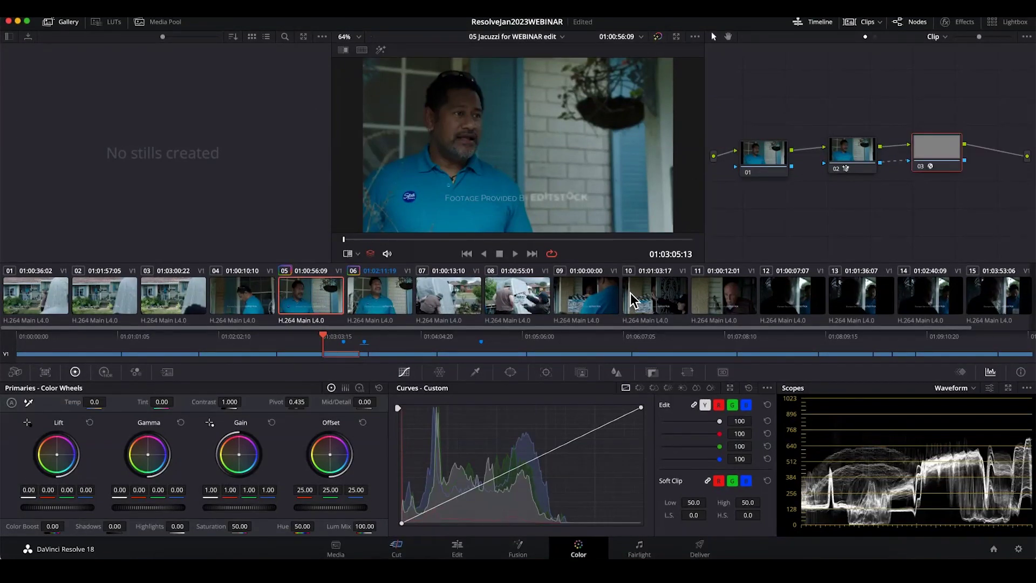
click(861, 155)
key(Delete)
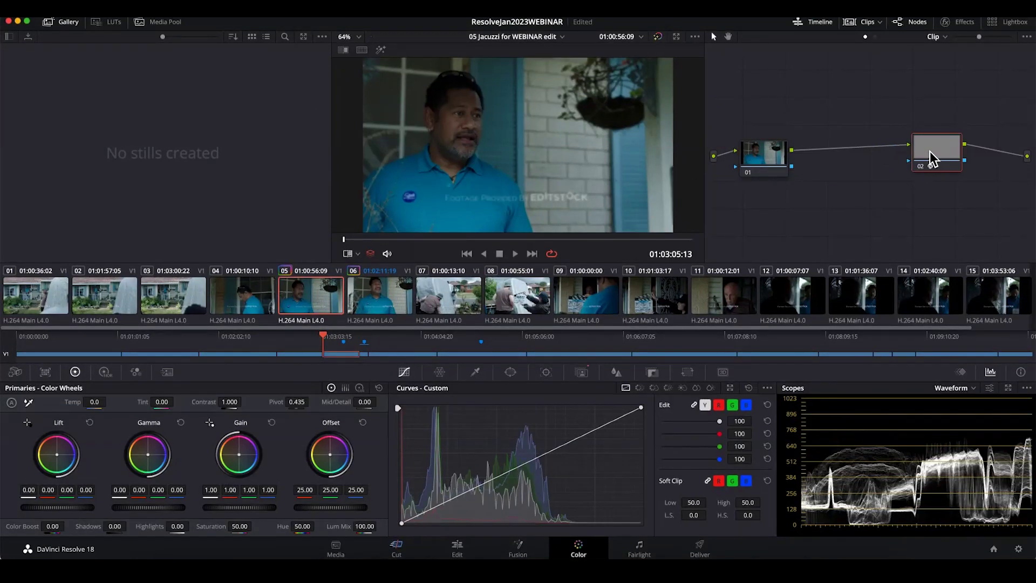
click(930, 151)
key(Delete)
drag(769, 157, 807, 160)
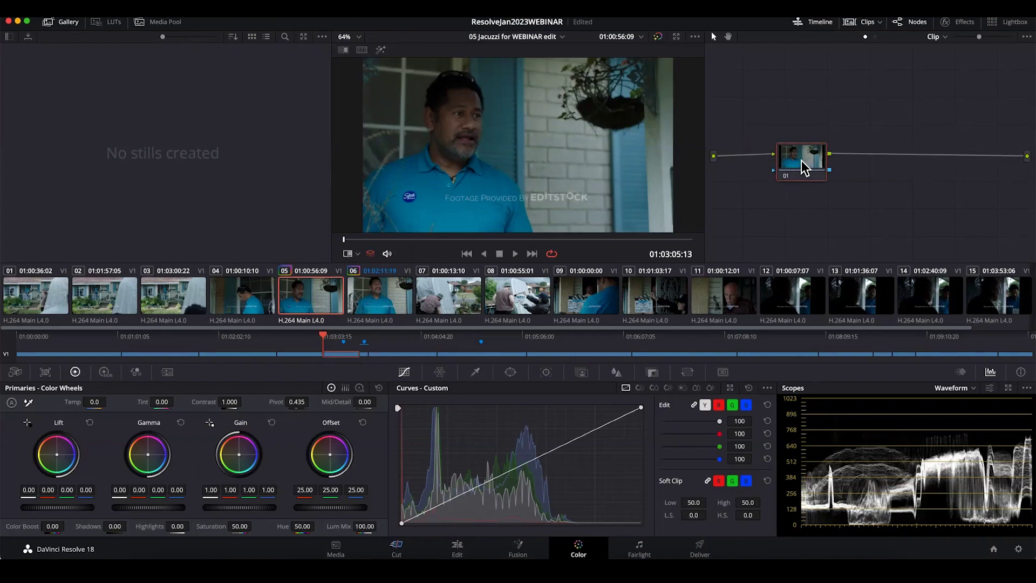
Play clip 05 full screen to review the ungraded shot, and return the playhead to the clip's first frame.
key(p)
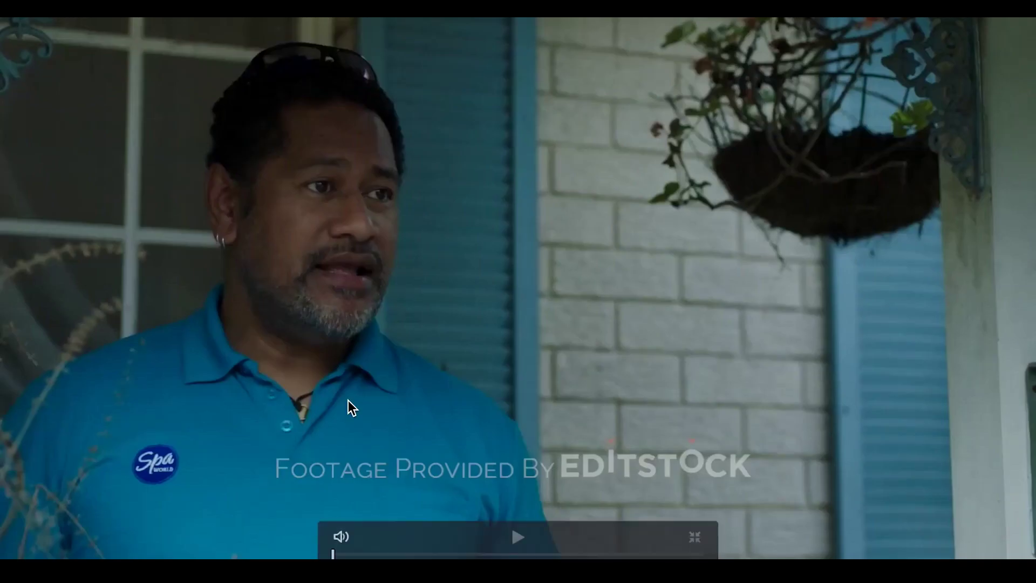
key(space)
key(space)
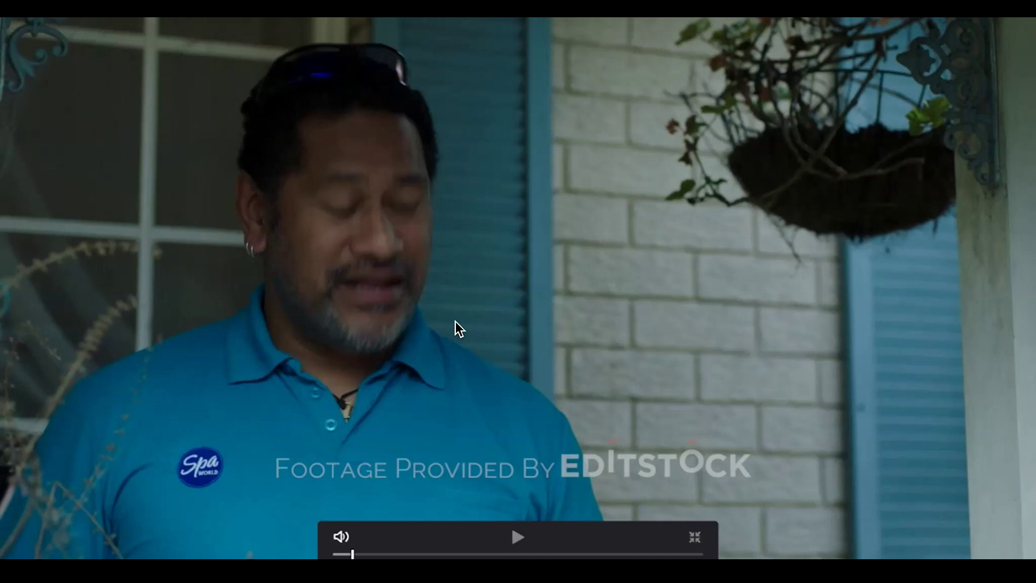
key(Escape)
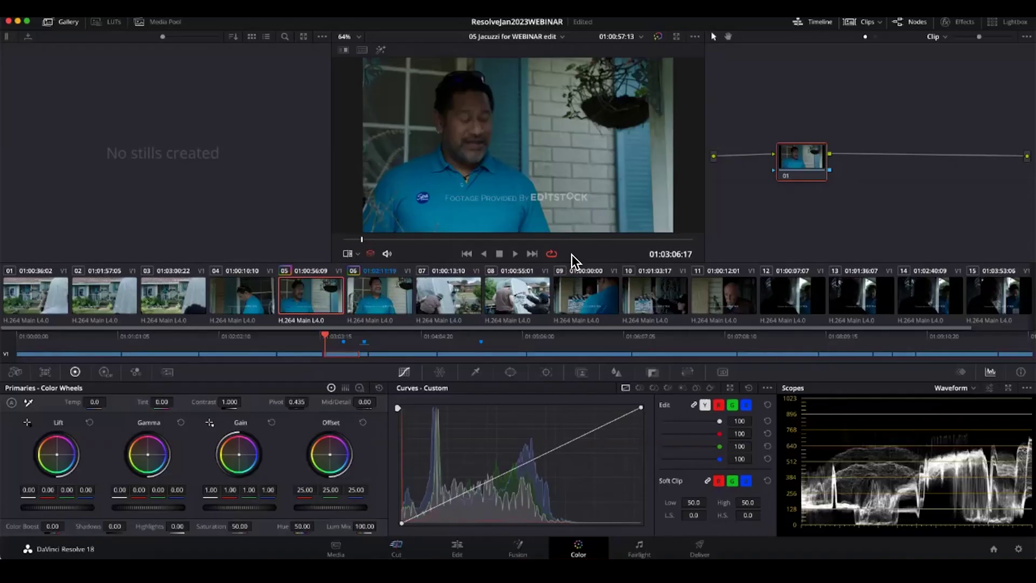
drag(785, 157, 760, 160)
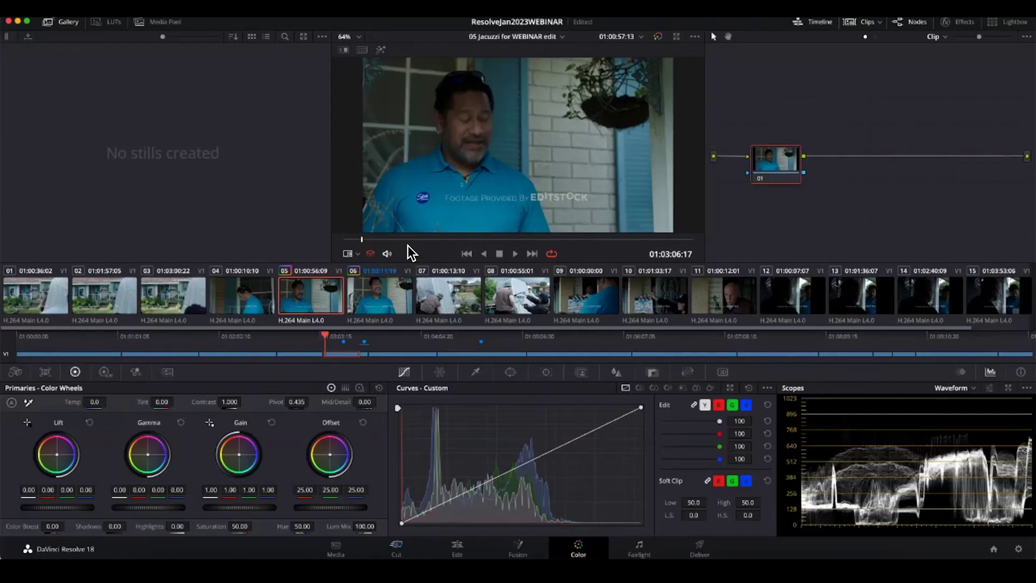
click(343, 239)
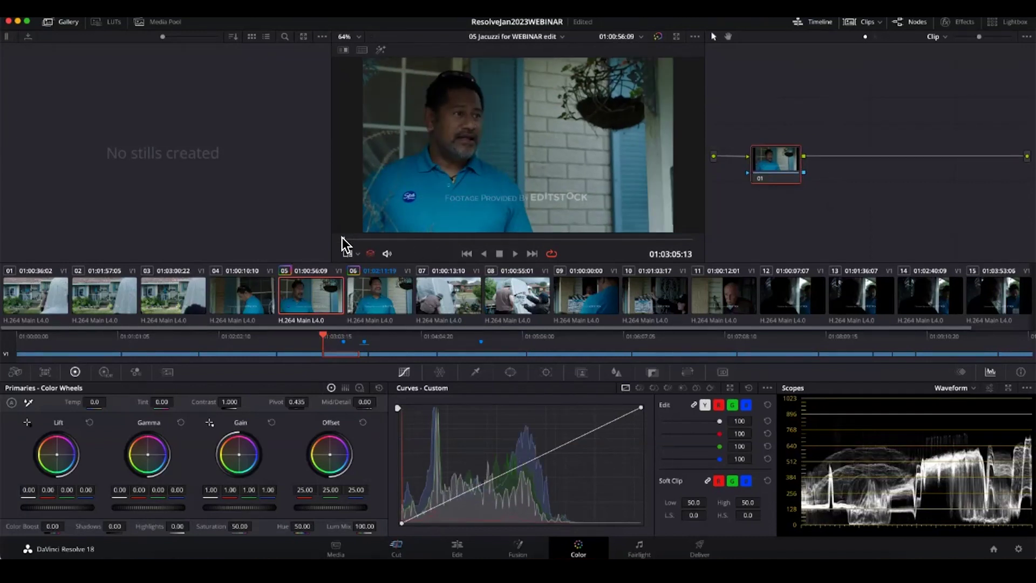
Add a serial node after node 01 and enable a circular Power Window on it.
key(alt+s)
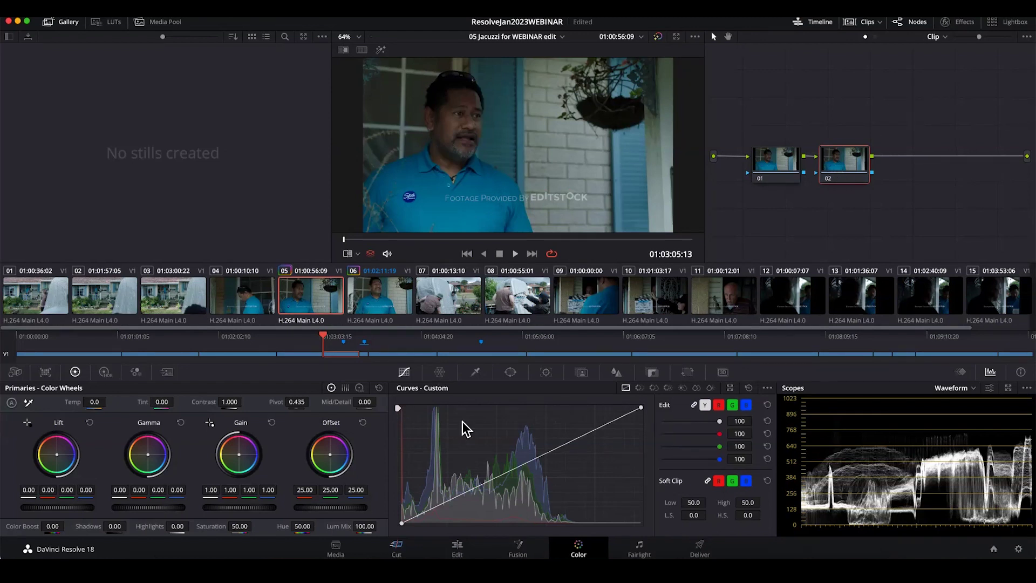
click(510, 372)
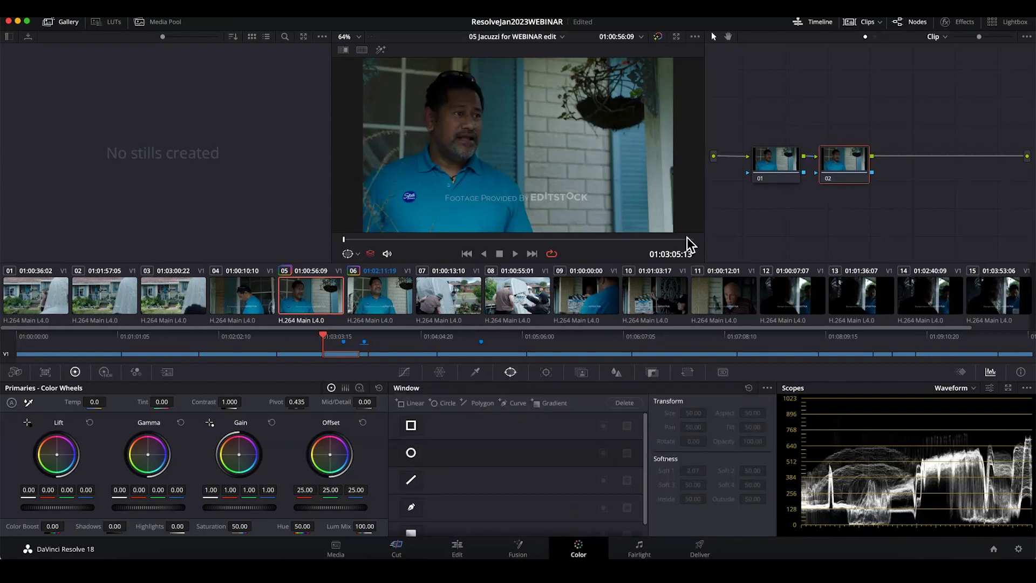
click(411, 453)
Fit the circular window as an oval around the man's head, about size 42 and aspect 34, and check it with Highlight.
drag(460, 139, 396, 106)
drag(499, 68, 493, 70)
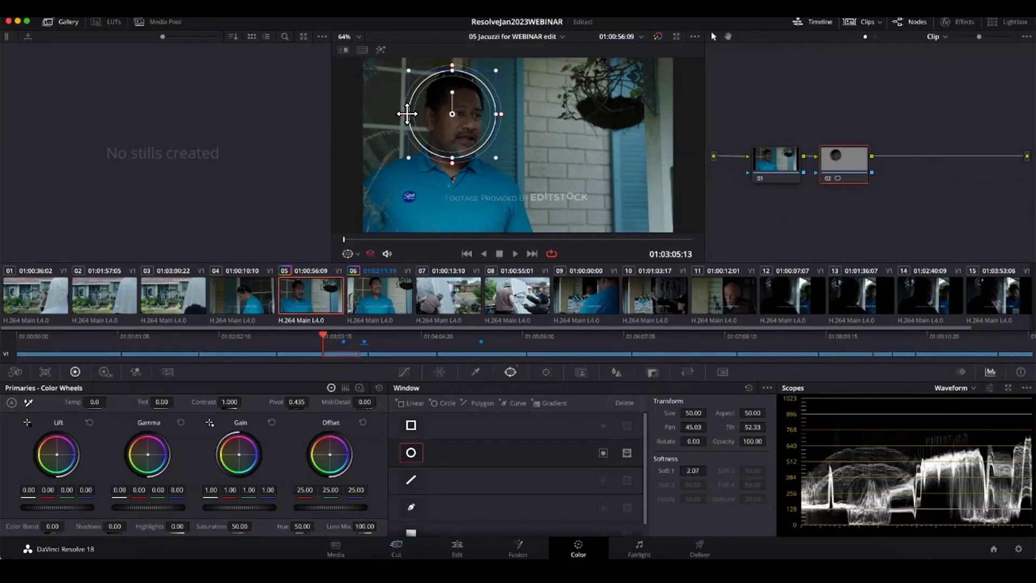
drag(408, 116, 416, 116)
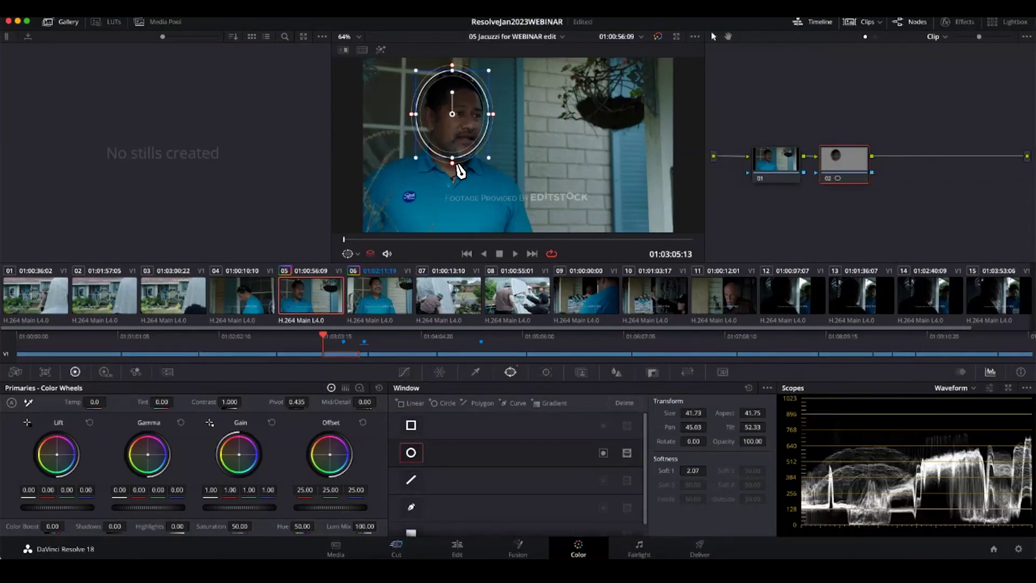
drag(454, 163, 463, 146)
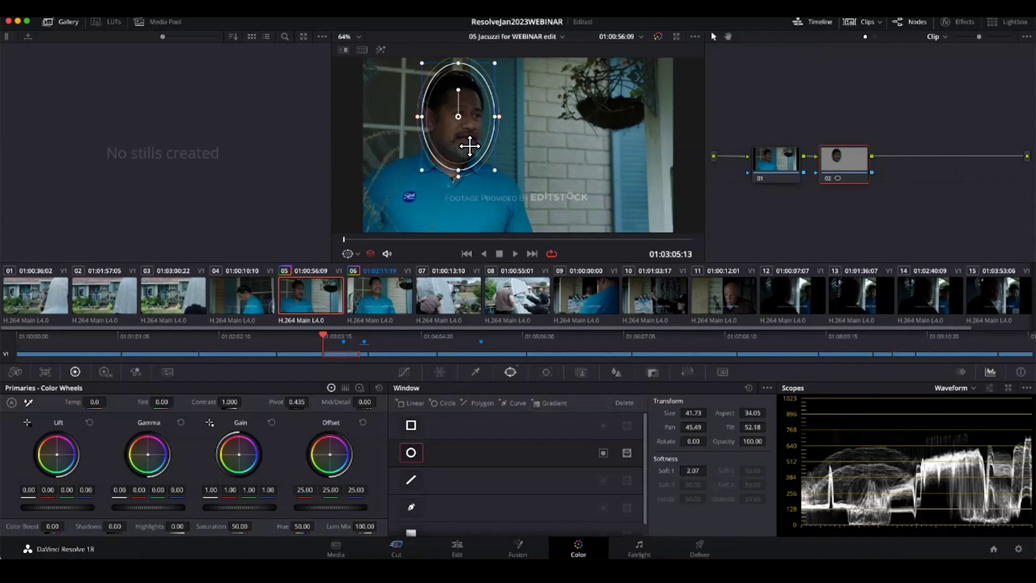
click(377, 47)
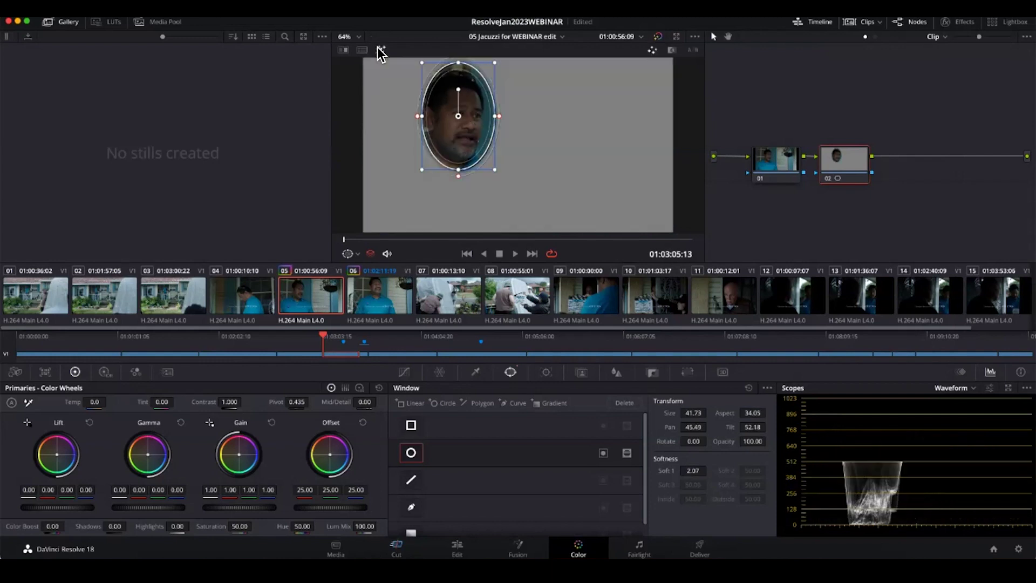
click(377, 46)
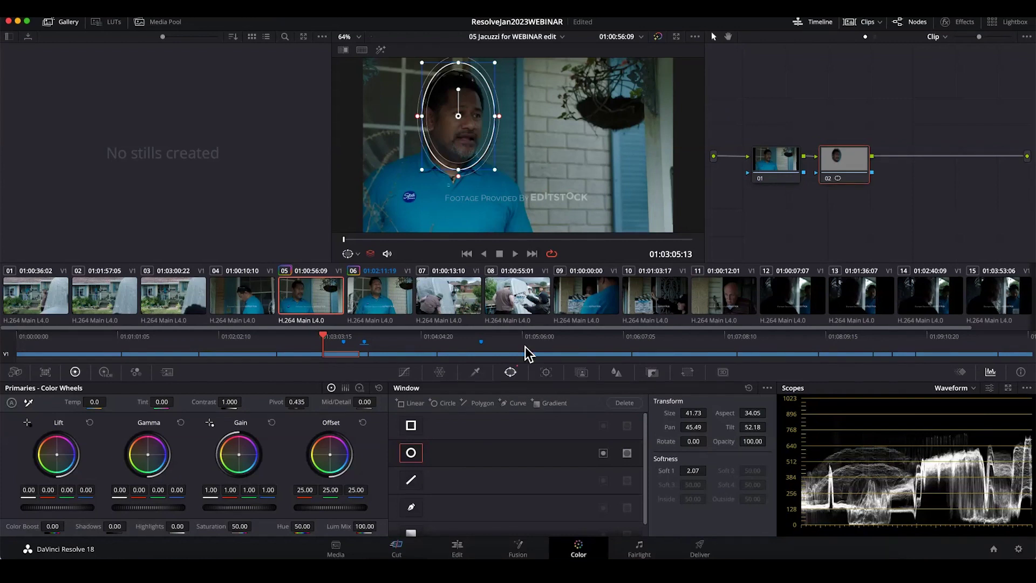
Set the window tracker to Frame mode and track the oval window through clip 05.
click(546, 373)
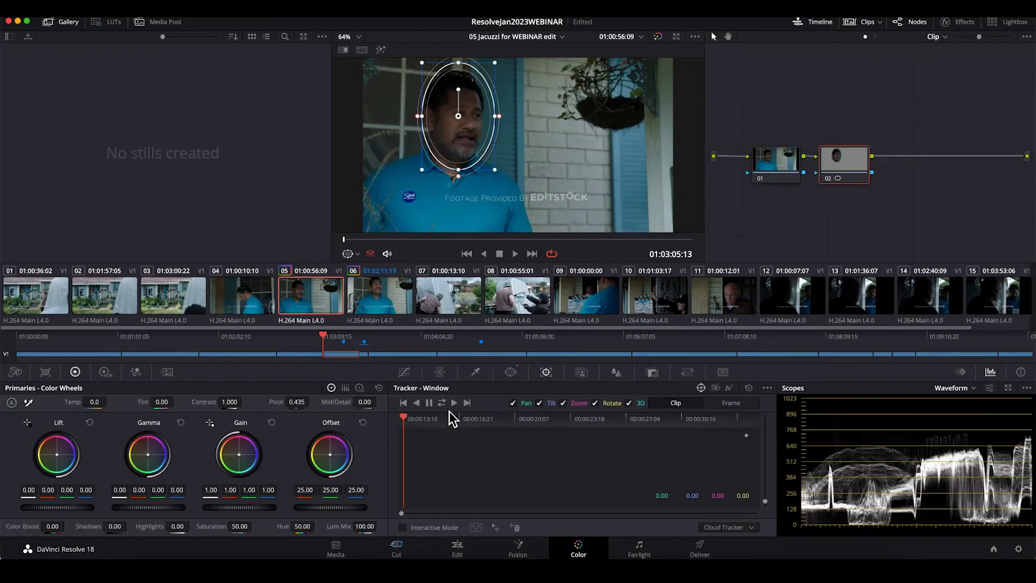
click(734, 405)
key(super+t)
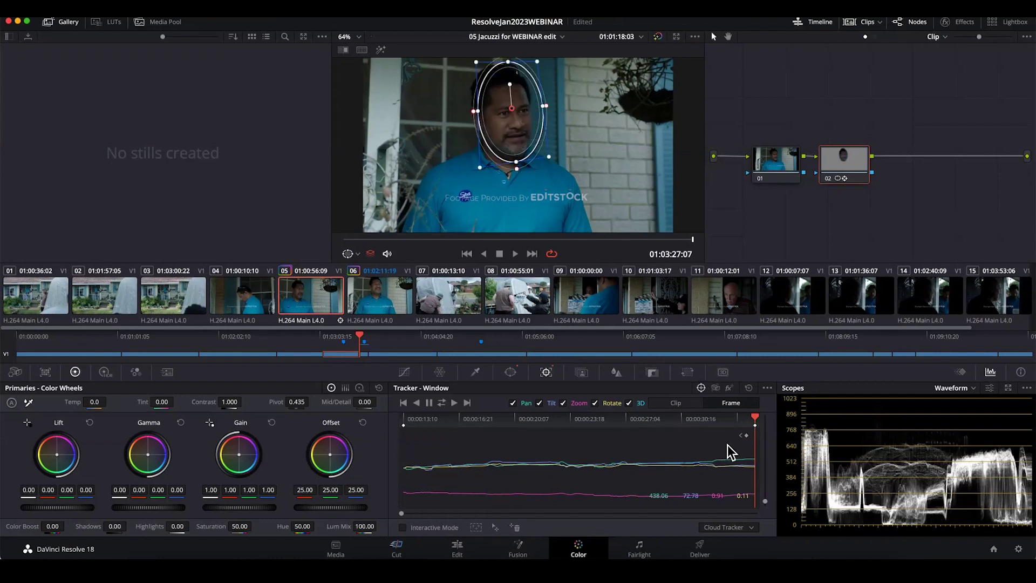
Adjust the tracked window around the man's head at 01:03:24:24 and 01:03:17:15, with a keyframe at each point.
drag(753, 417, 717, 419)
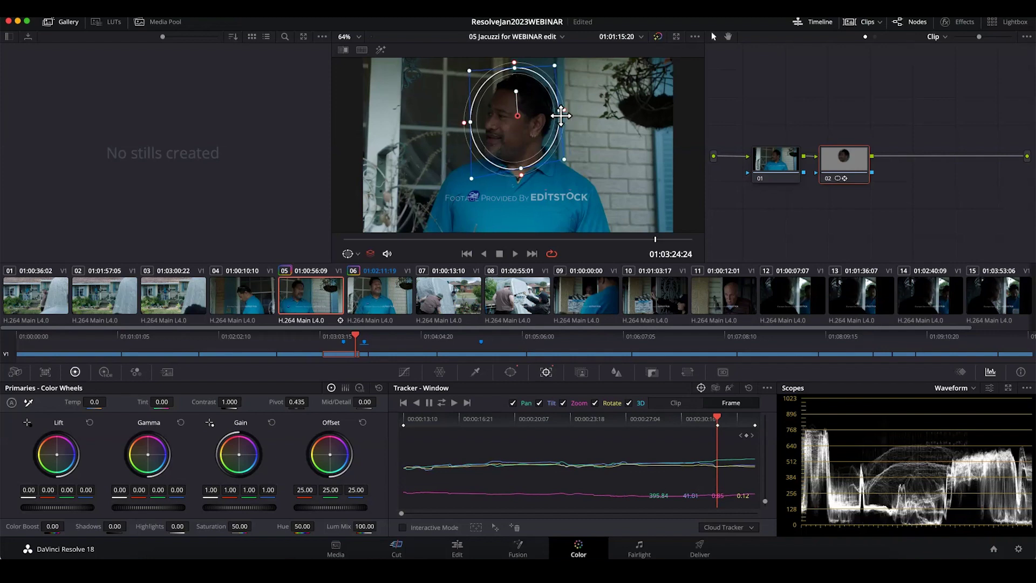
drag(694, 418, 572, 436)
click(596, 437)
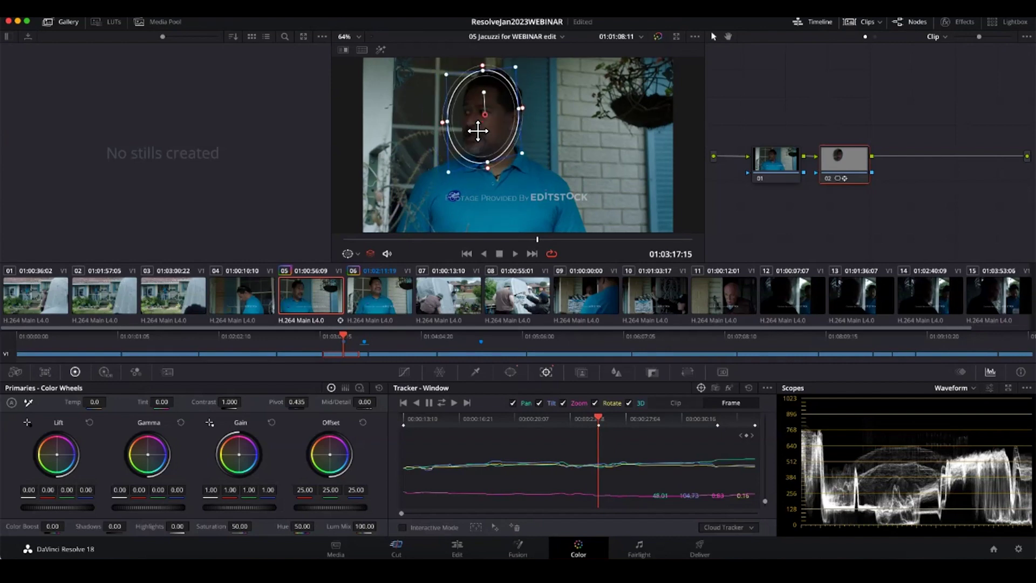
Play clip 05 from its start with Highlight on to check that the window follows the face, and turn Highlight off.
click(504, 419)
key(shift+h)
key(Up)
key(space)
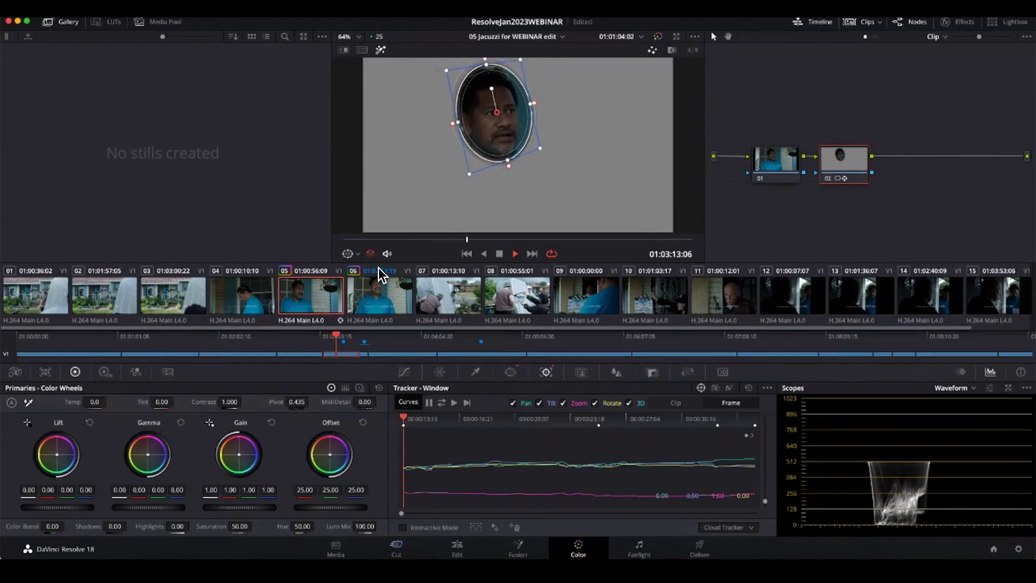
key(space)
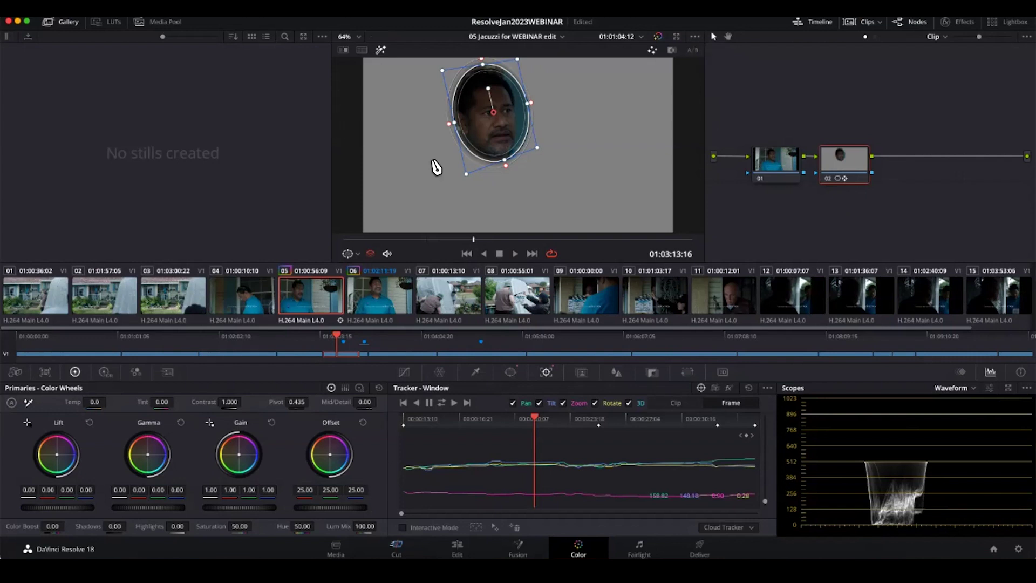
click(380, 50)
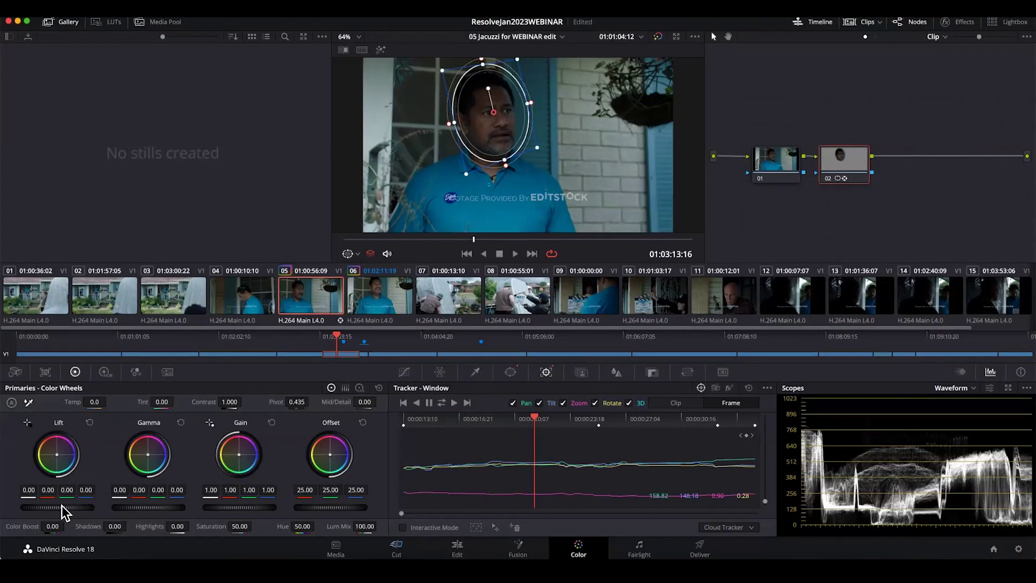
Raise the master Lift of node 02 to 0.04 to lighten the shadows inside the face window.
mouse_move(57, 507)
mouse_down()
mouse_move(47, 507)
mouse_move(62, 507)
mouse_up()
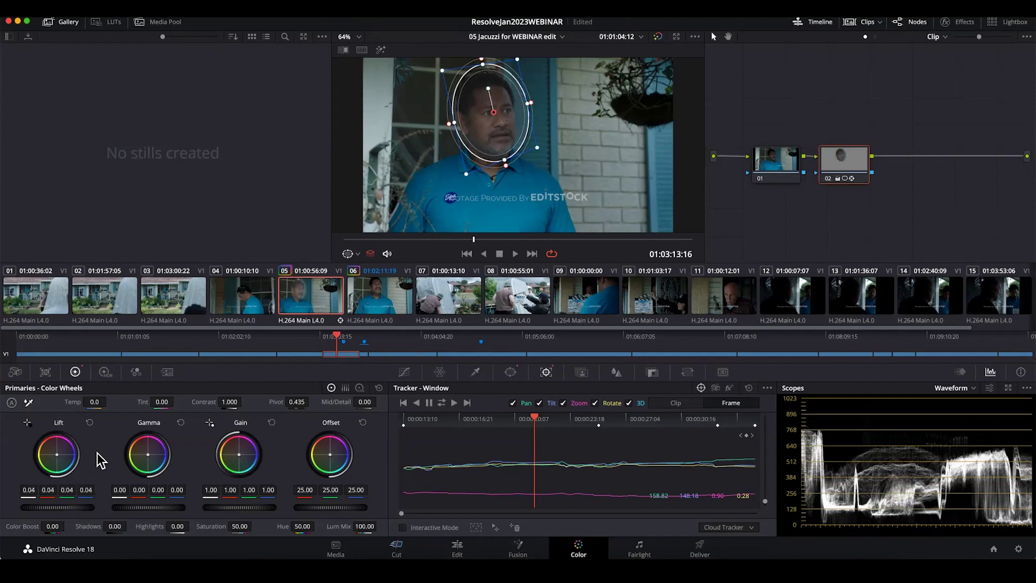
Reset the Lift of node 02, raise its master Gain to 1.69, and check the brightened face full screen.
click(89, 422)
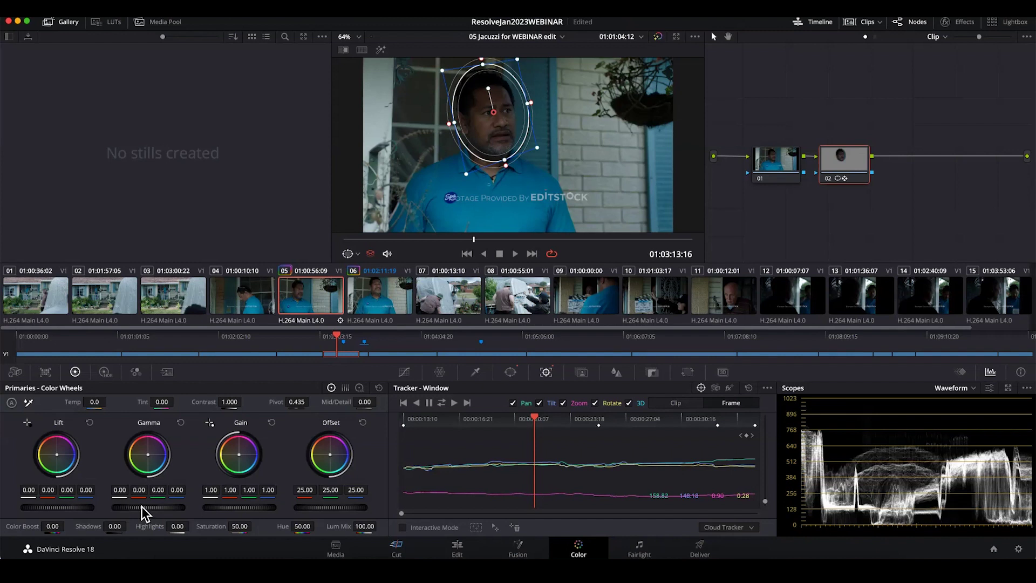
drag(146, 508, 130, 514)
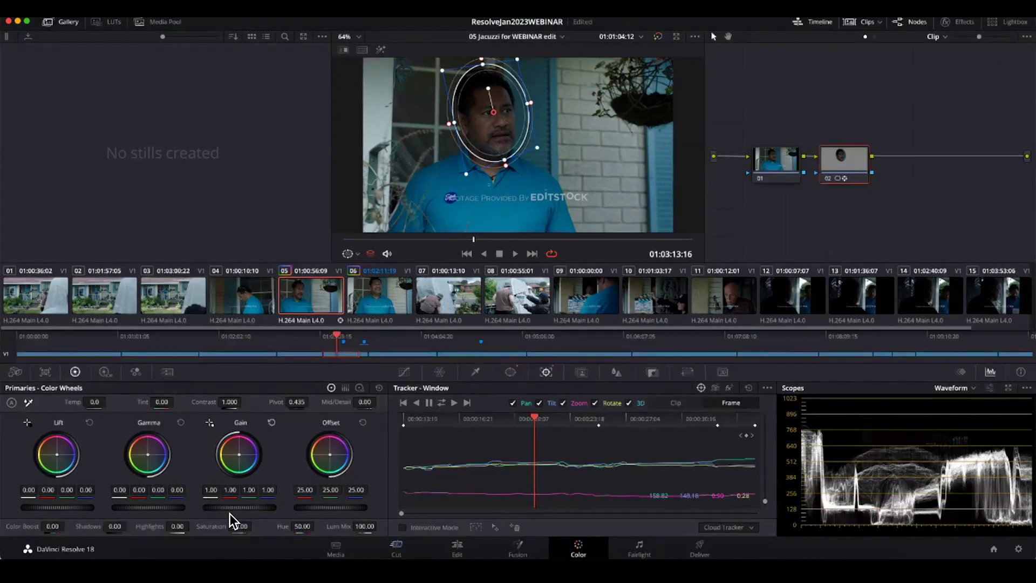
drag(239, 507, 265, 508)
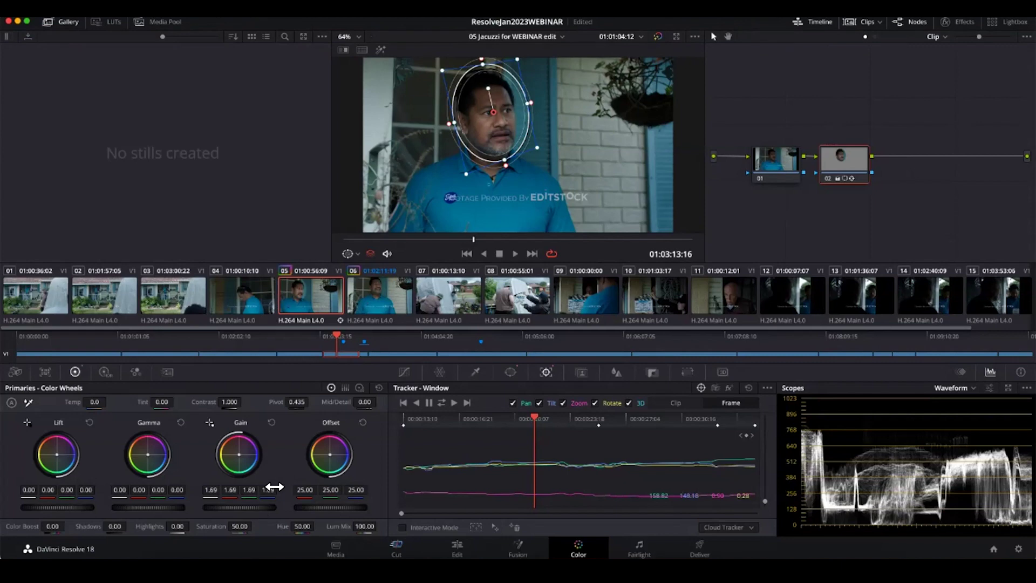
key(ctrl+f)
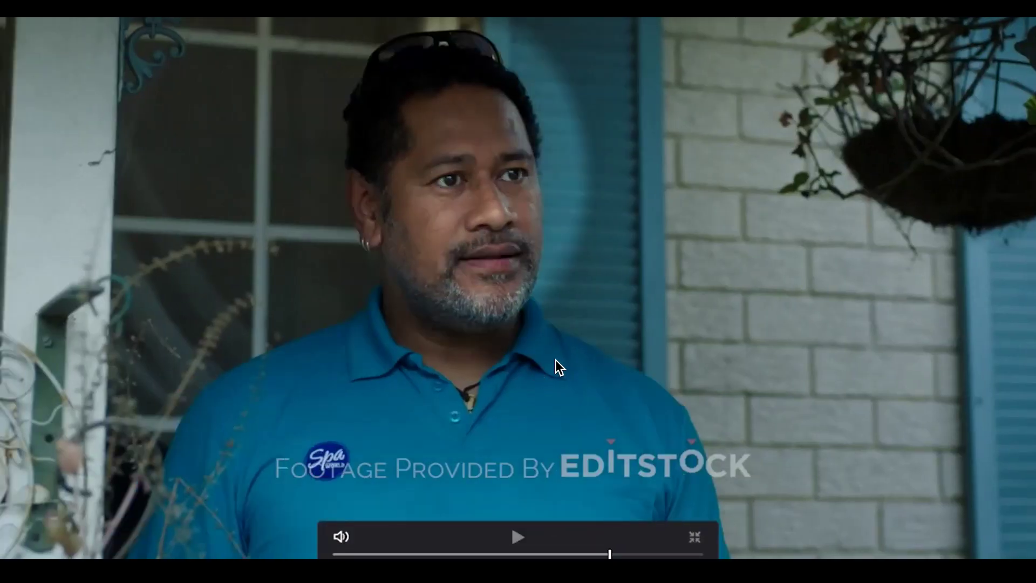
key(Escape)
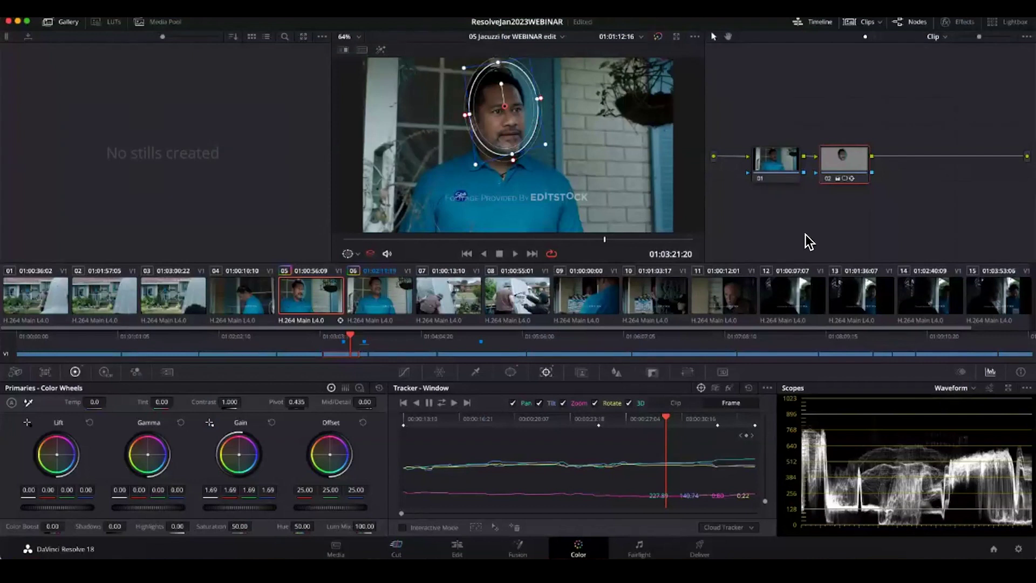
Raise the master Gain of node 02 to 1.91 and play clip 05 full screen to check the halo around the head.
drag(853, 164, 862, 153)
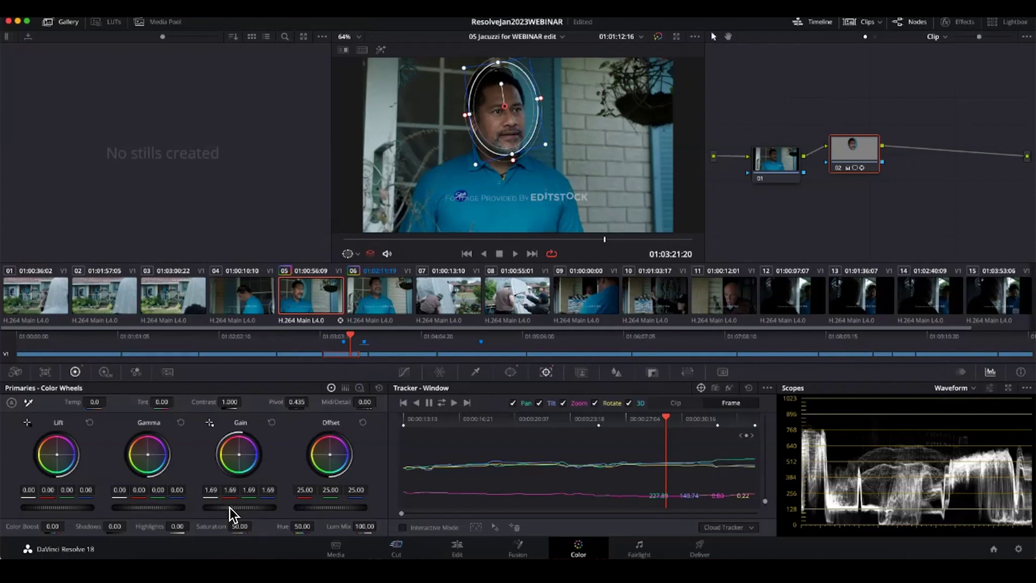
drag(229, 507, 259, 506)
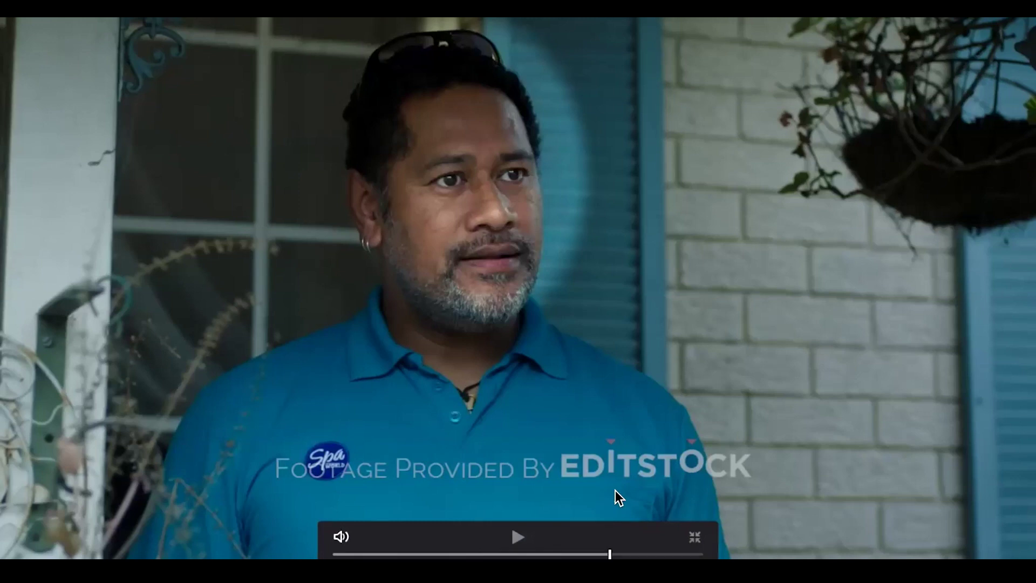
click(445, 554)
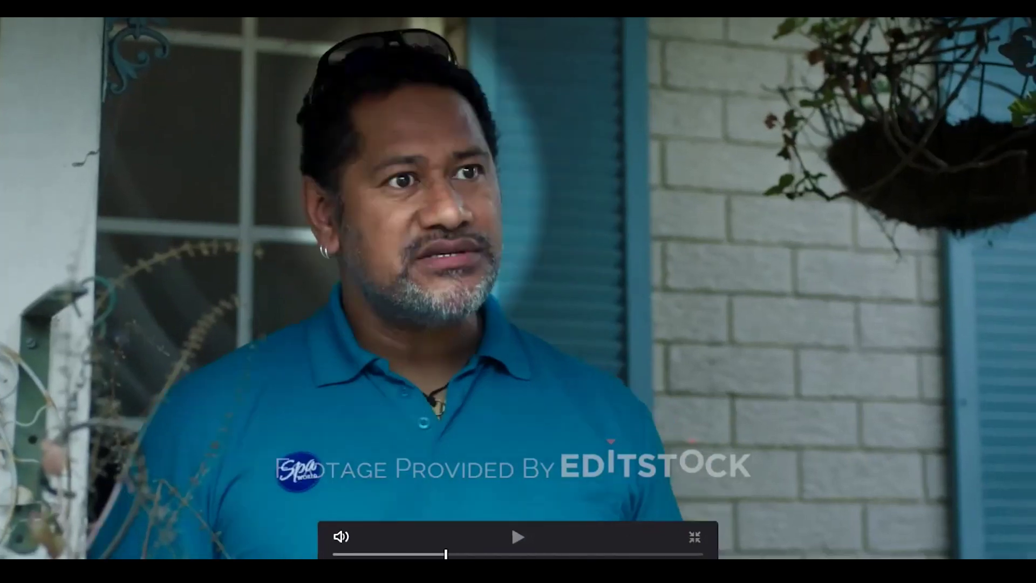
key(space)
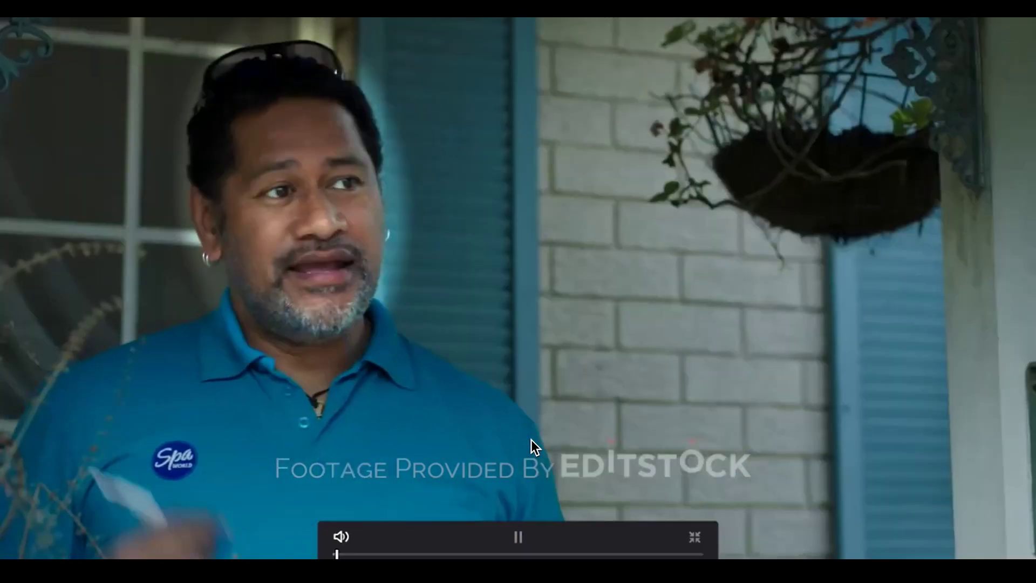
key(Escape)
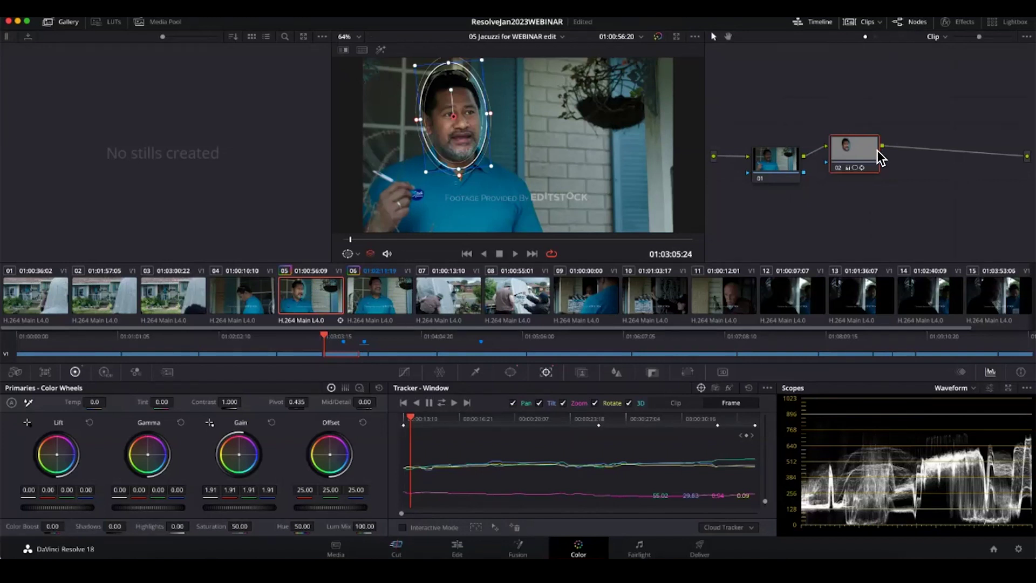
Reset the grade of node 02, clearing its oval window, tracking data and Gain adjustment.
drag(845, 153, 849, 158)
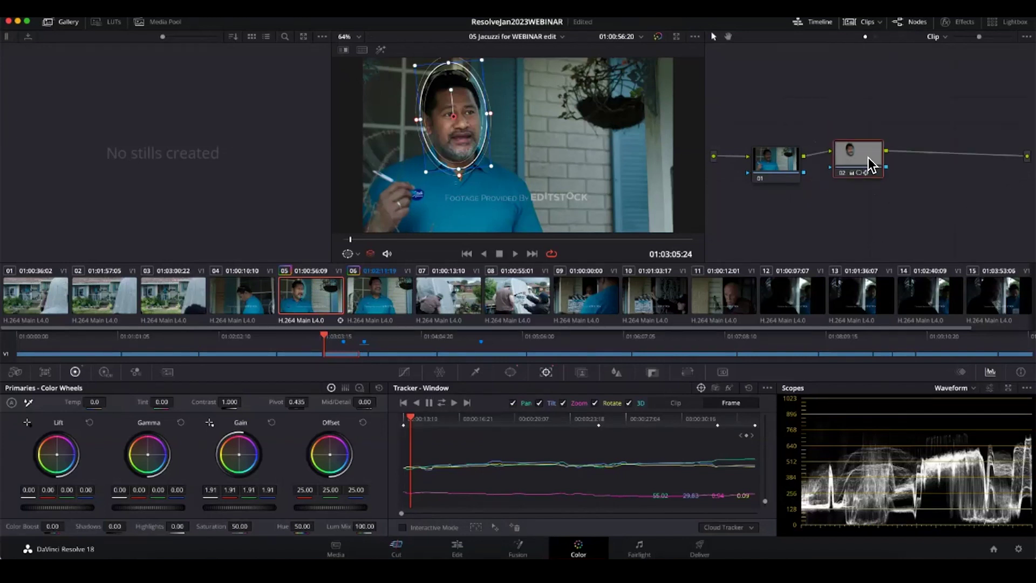
right_click(862, 158)
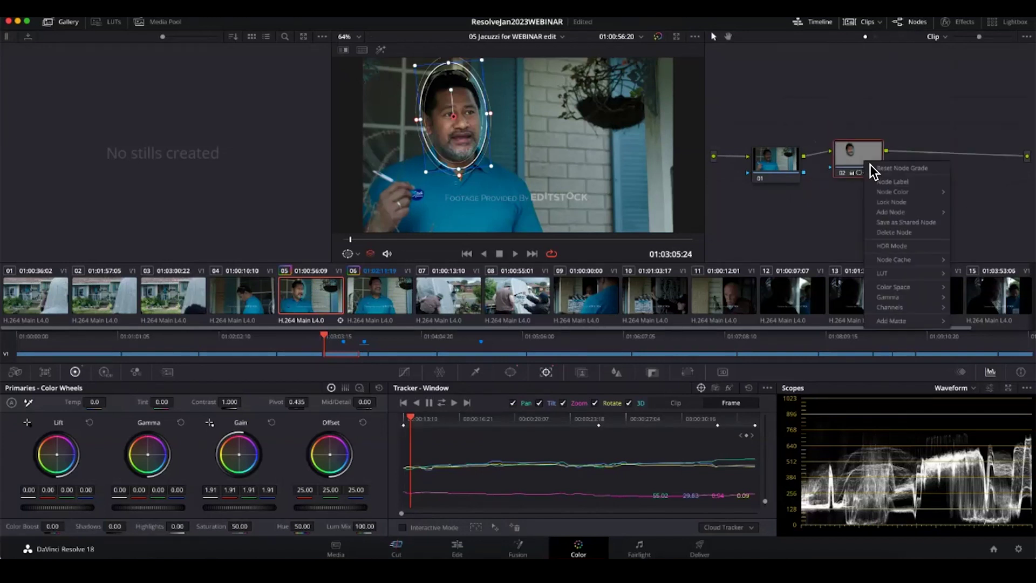
click(923, 168)
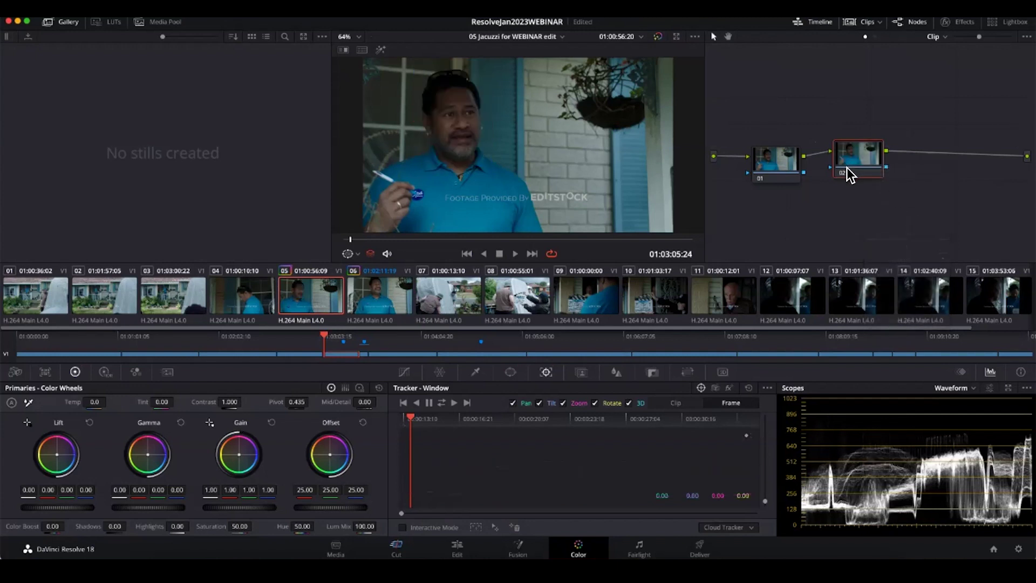
drag(847, 172, 843, 175)
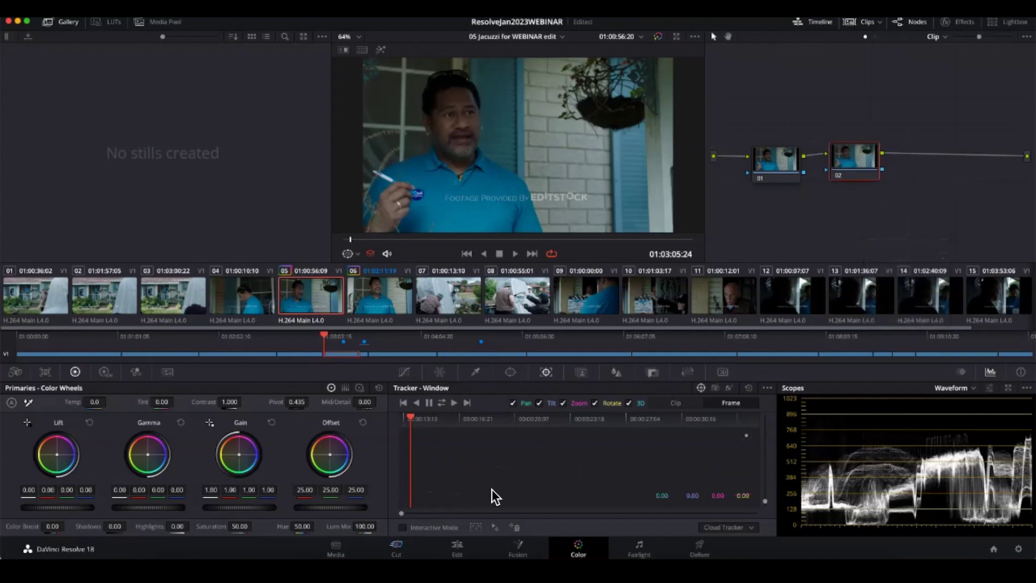
Draw a closed Curve window on node 02 around the man's head and neck at the first frame of clip 05.
click(510, 372)
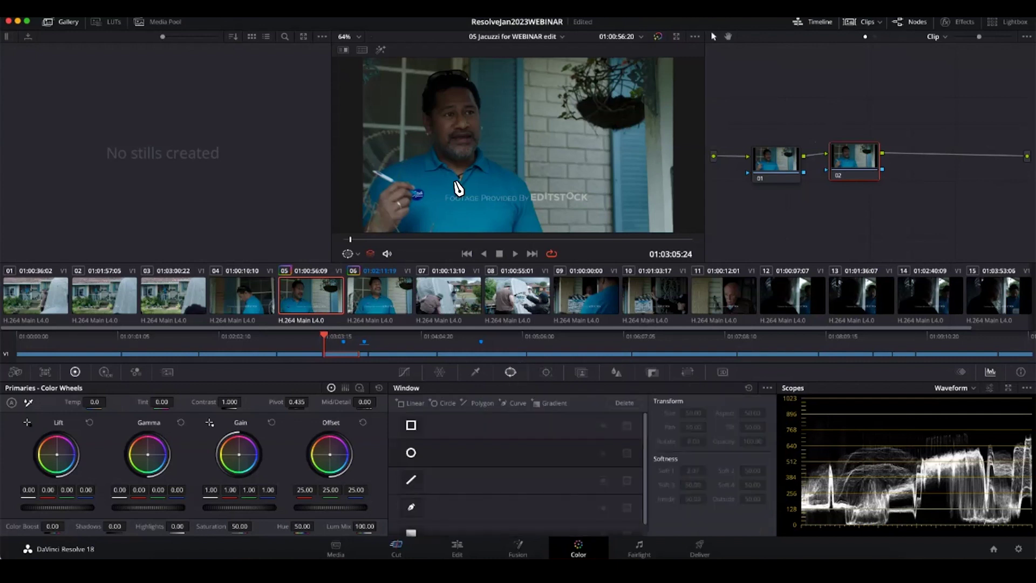
click(343, 240)
click(411, 508)
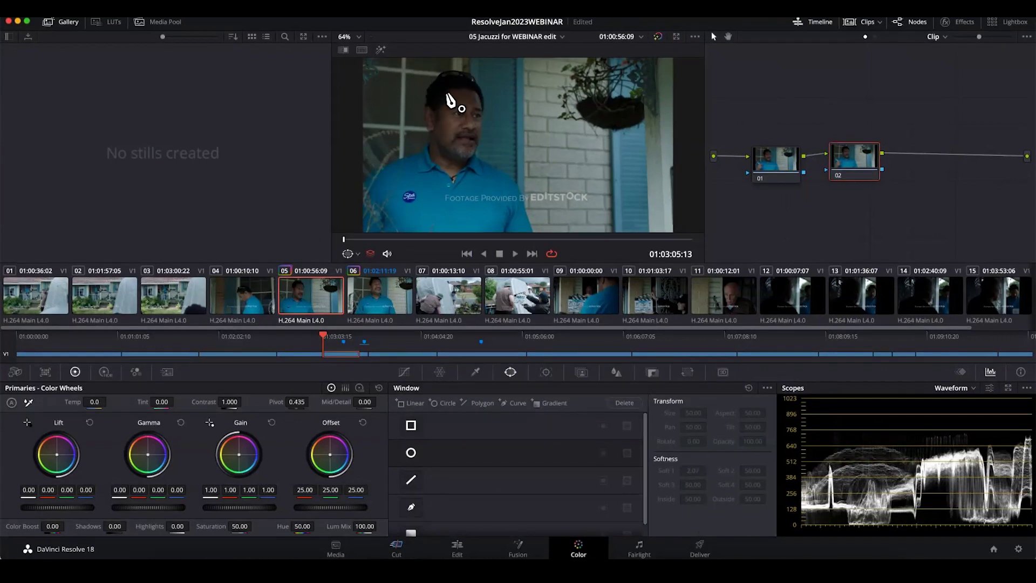
click(432, 79)
click(427, 96)
click(426, 124)
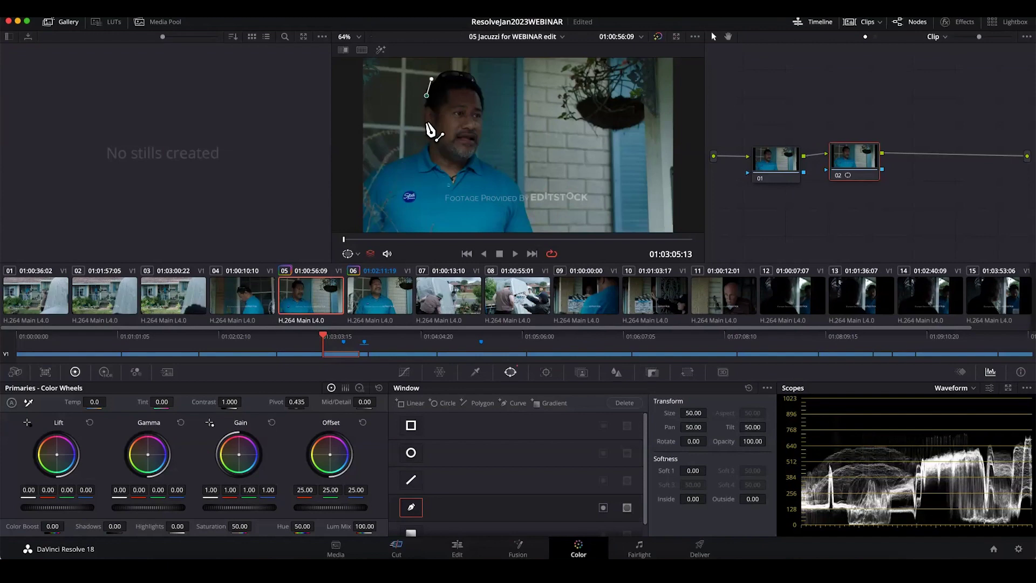
click(428, 146)
click(437, 167)
click(454, 178)
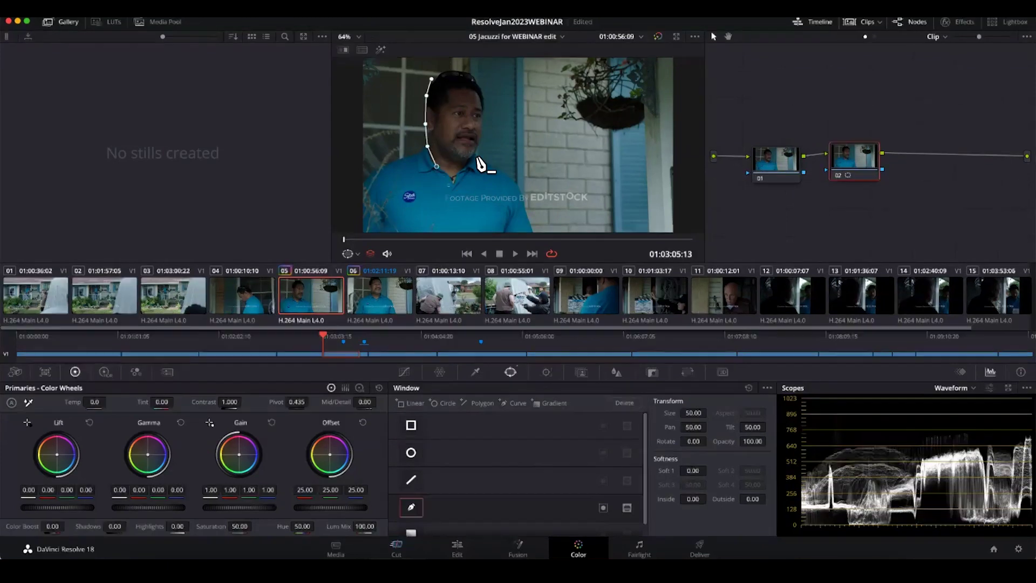
click(473, 158)
click(478, 138)
click(483, 107)
click(477, 82)
click(469, 72)
click(453, 68)
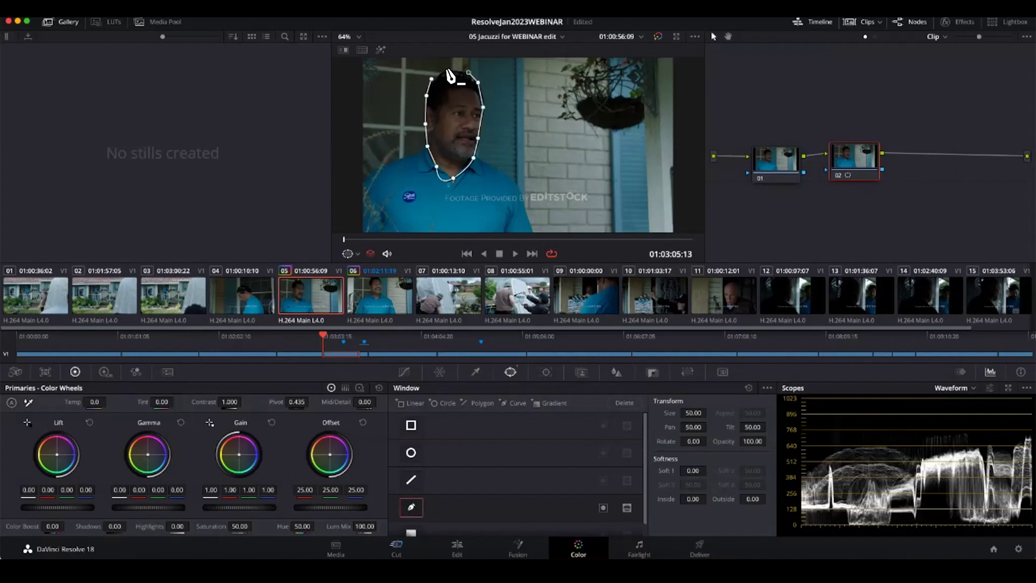
click(431, 79)
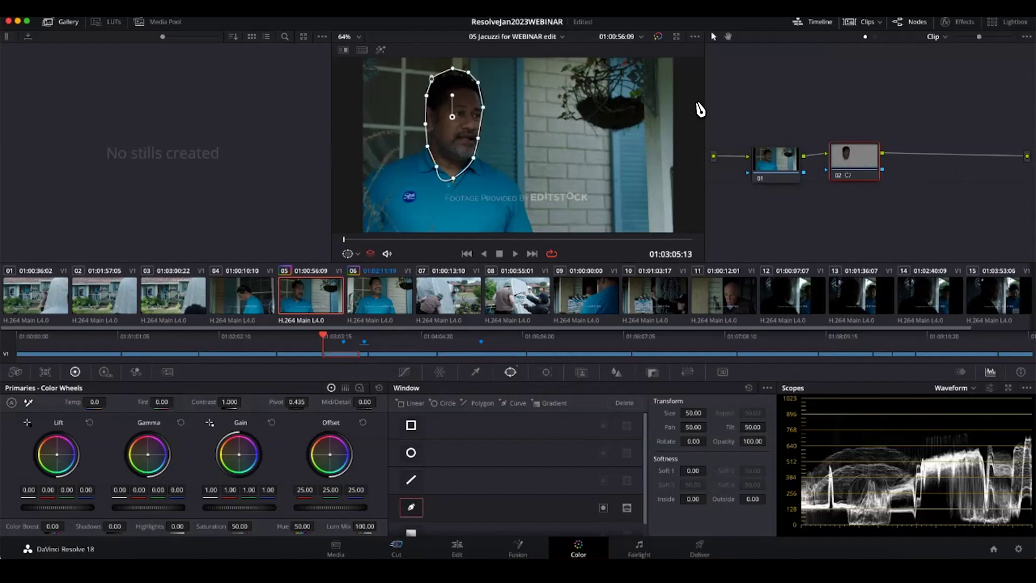
Raise the master Gamma of node 02 to 0.09 and inspect the hard edge of the curve window full screen.
click(546, 372)
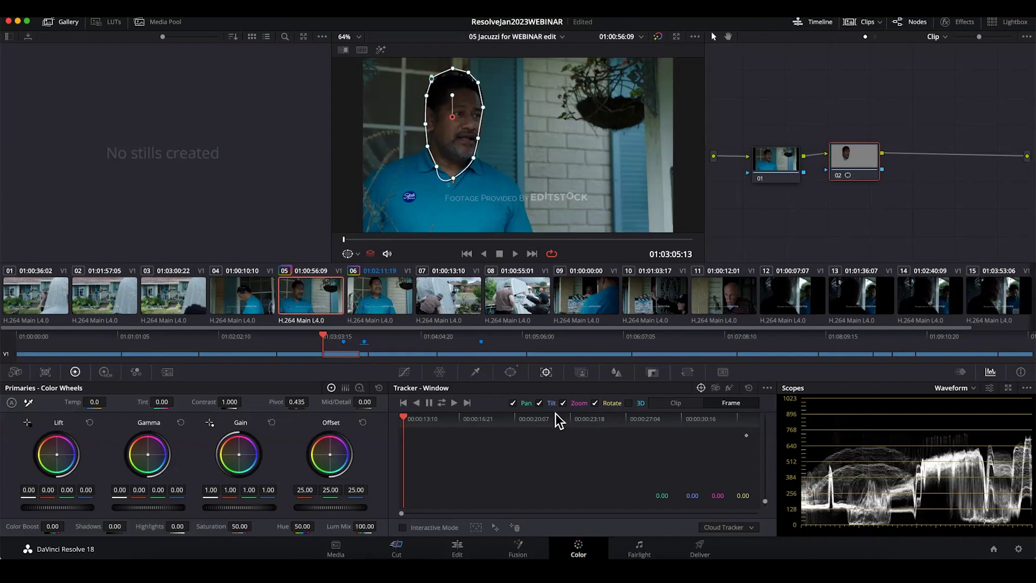
click(510, 372)
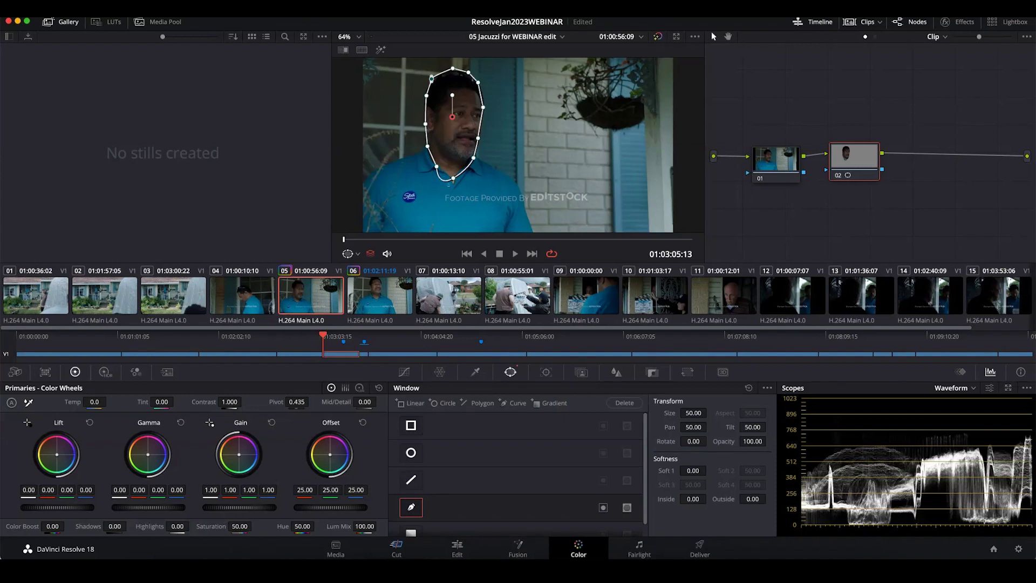
drag(142, 508, 116, 507)
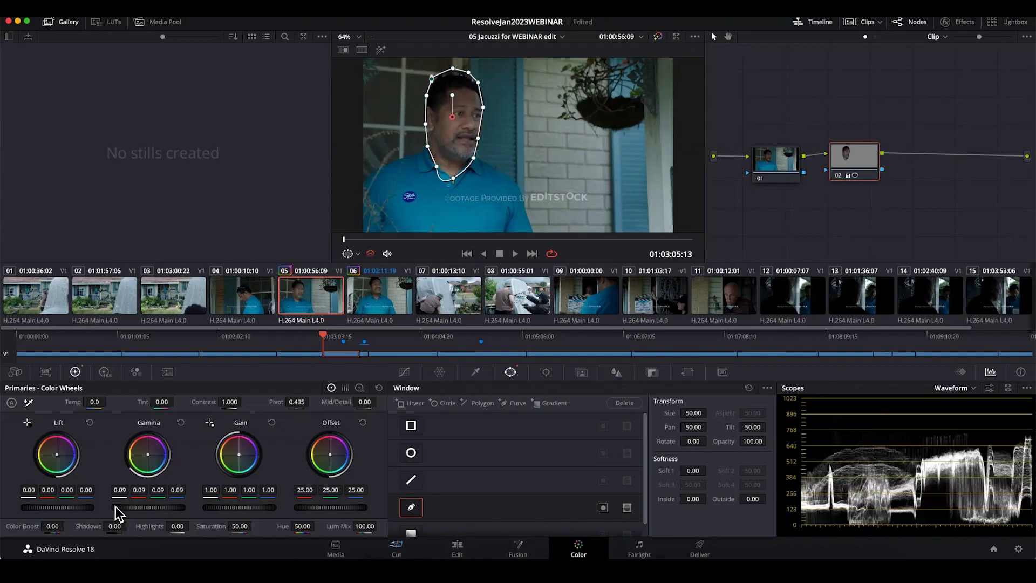
key(super+f)
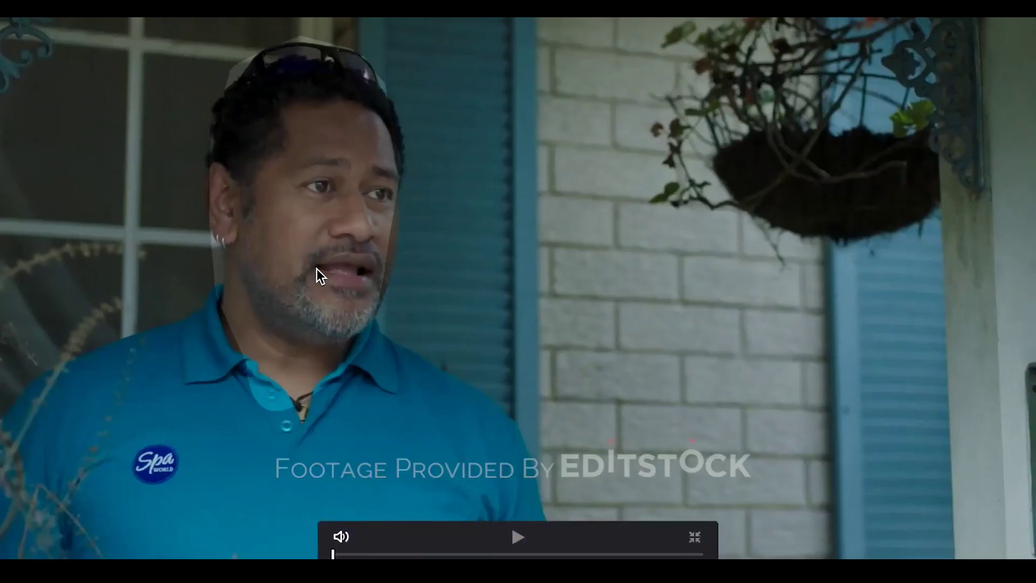
key(super+f)
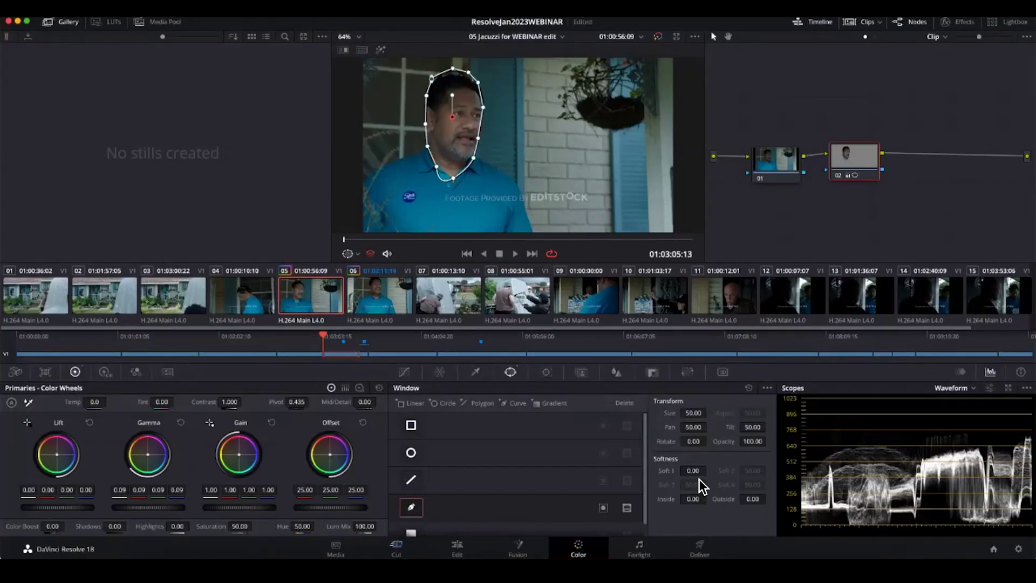
Soften the curve window with Soft 1 at 4.28, Inside 3.34 and Outside 3.14, and raise the master Gain to 1.38.
drag(693, 470, 707, 499)
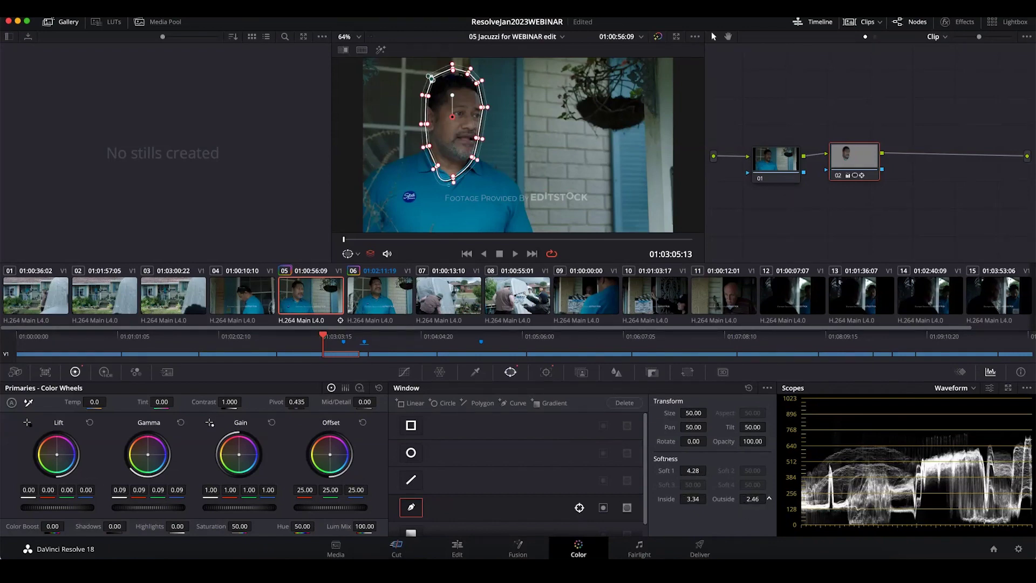
key(super+f)
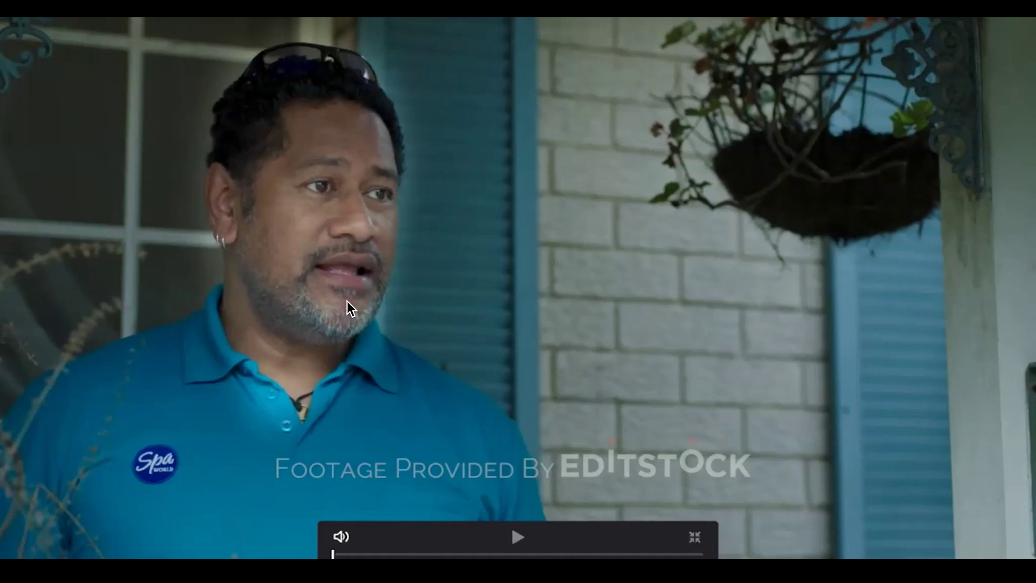
key(super+f)
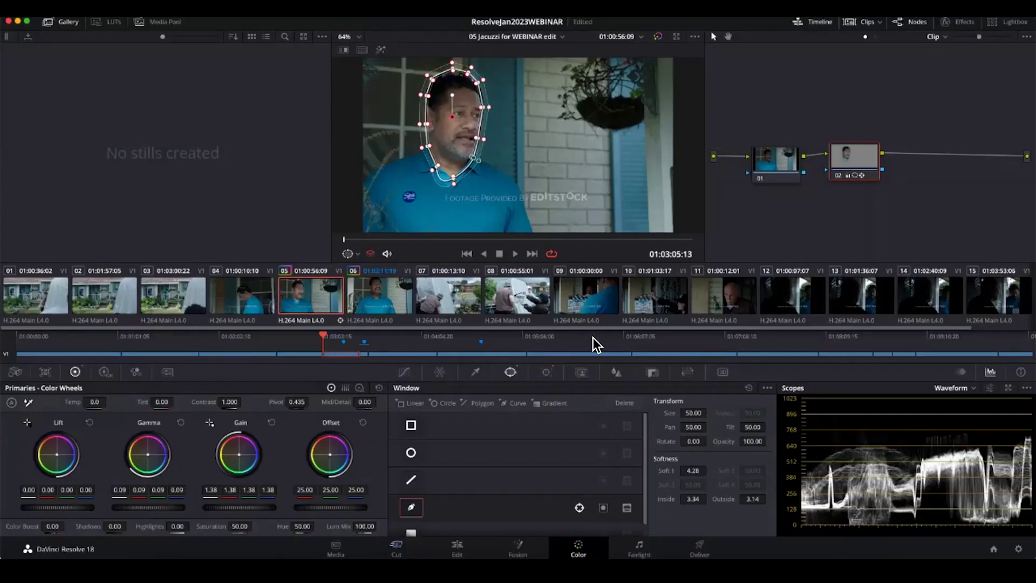
Track the curve window forward through clip 05 in Clip mode and scrub back through the clip to check its fit.
click(545, 372)
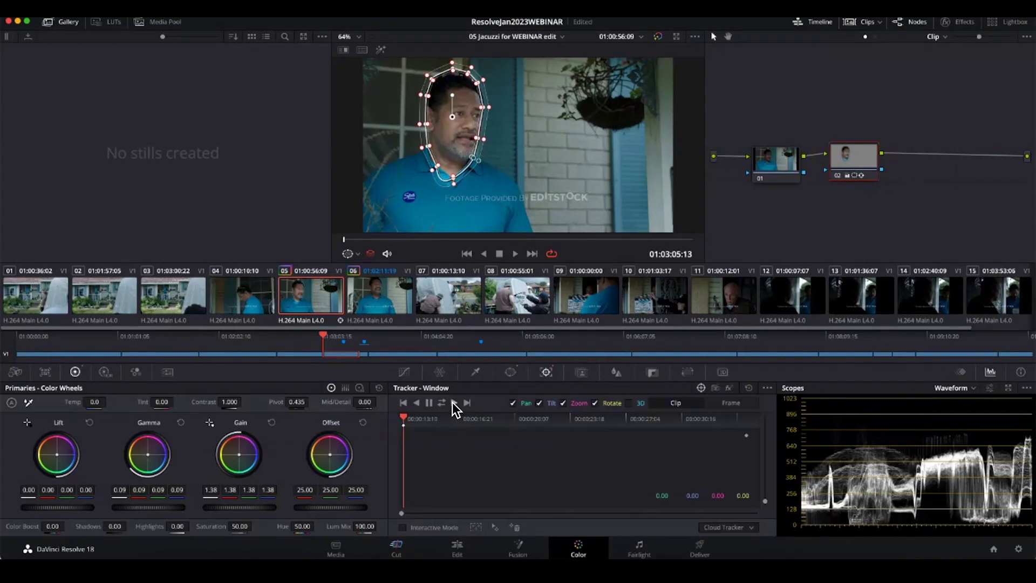
click(452, 403)
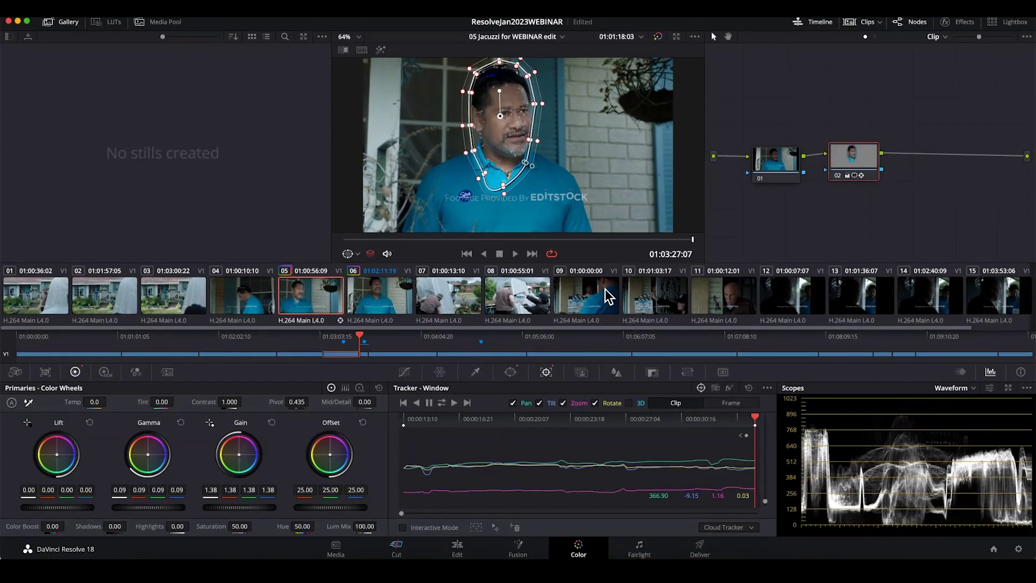
mouse_move(433, 238)
mouse_down()
mouse_move(630, 241)
mouse_move(434, 238)
mouse_move(450, 238)
mouse_up()
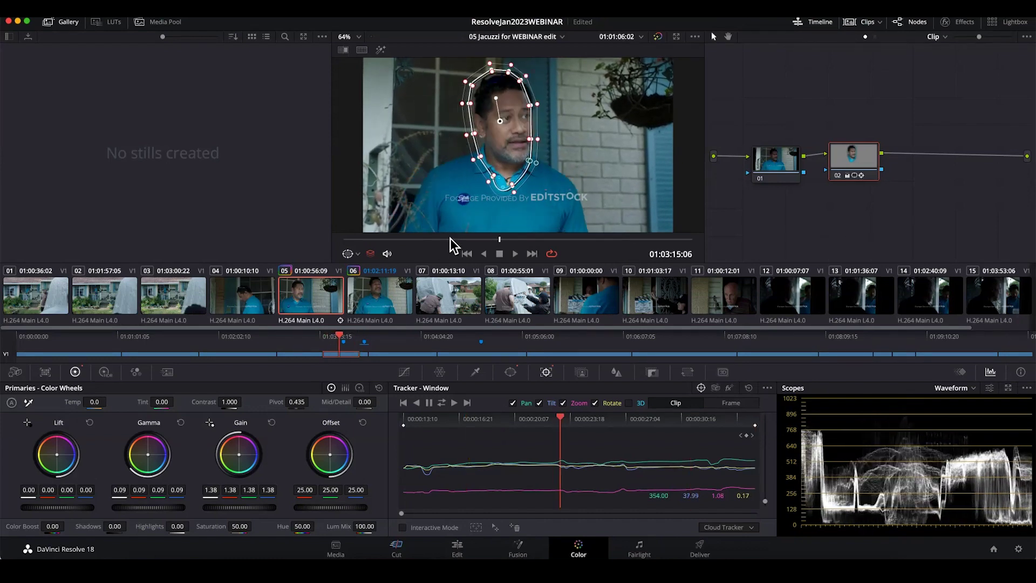
Reset the grade of node 02, line up nodes 01 and 02, and return to the first frame of clip 05.
right_click(838, 159)
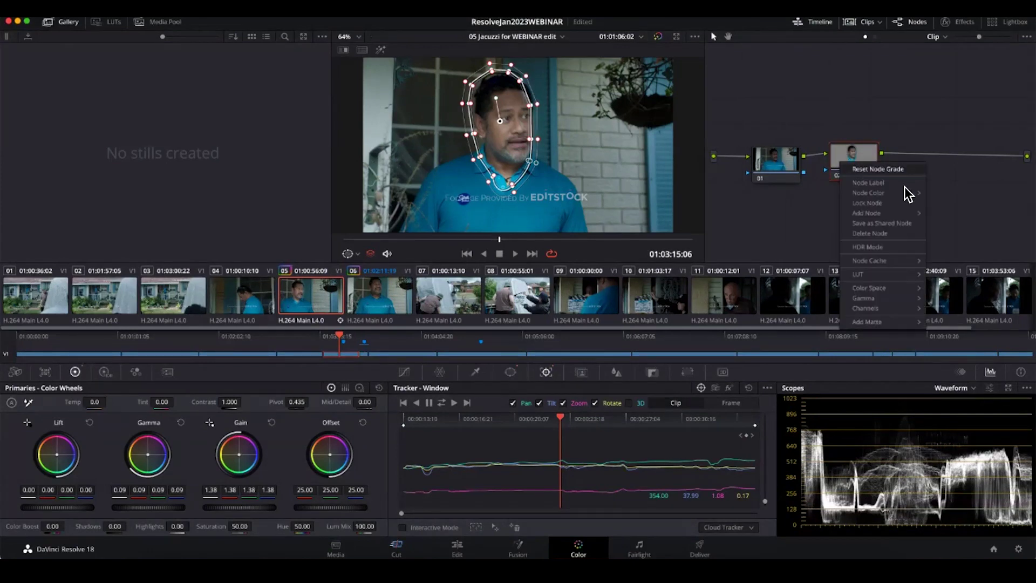
click(900, 165)
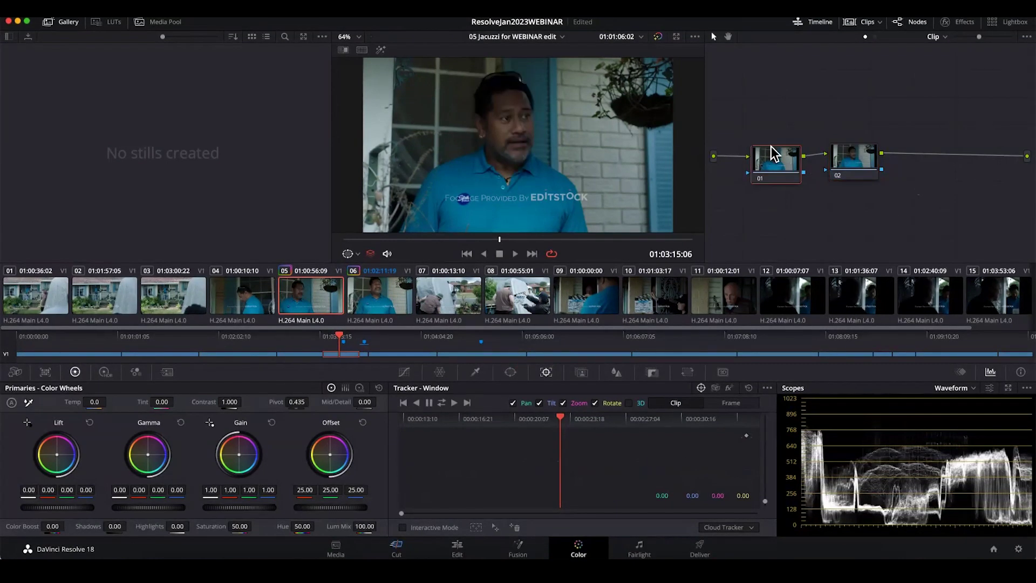
drag(787, 161, 773, 160)
drag(849, 157, 827, 164)
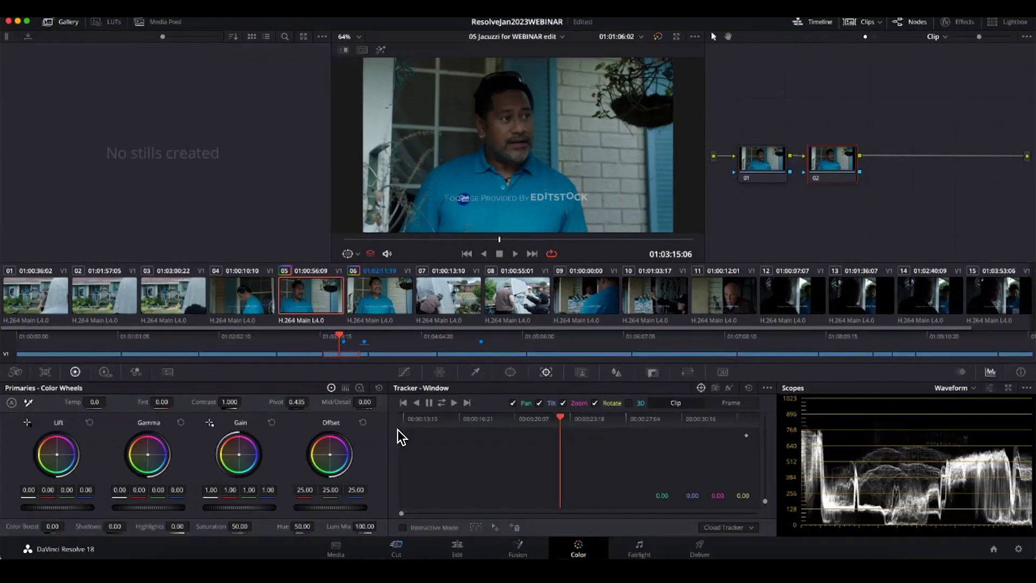
key(Up)
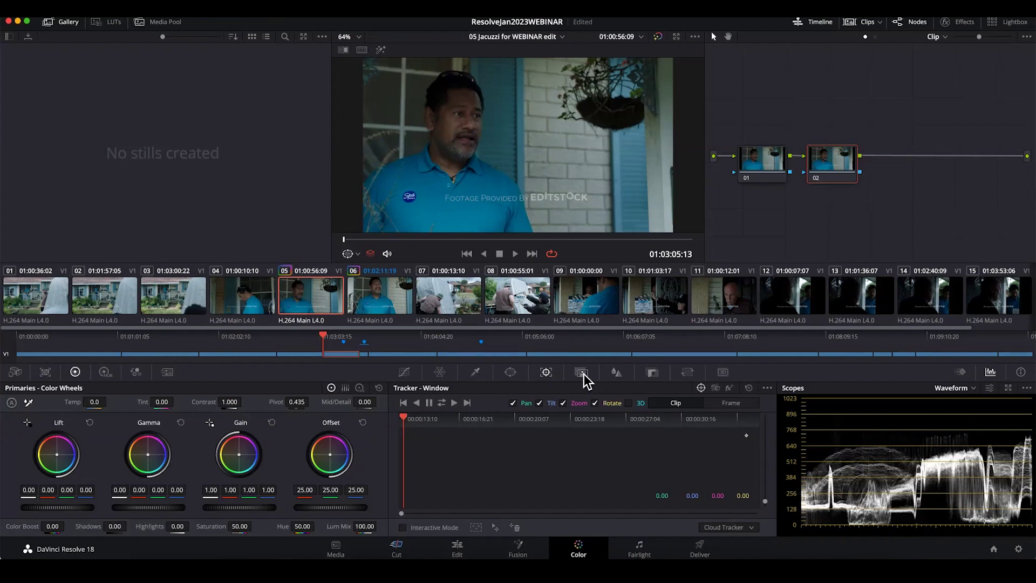
Open the Magic Mask for node 02 of clip 05, switch it to Person mode and set it to mask Features.
scroll(568, 230, down, 1)
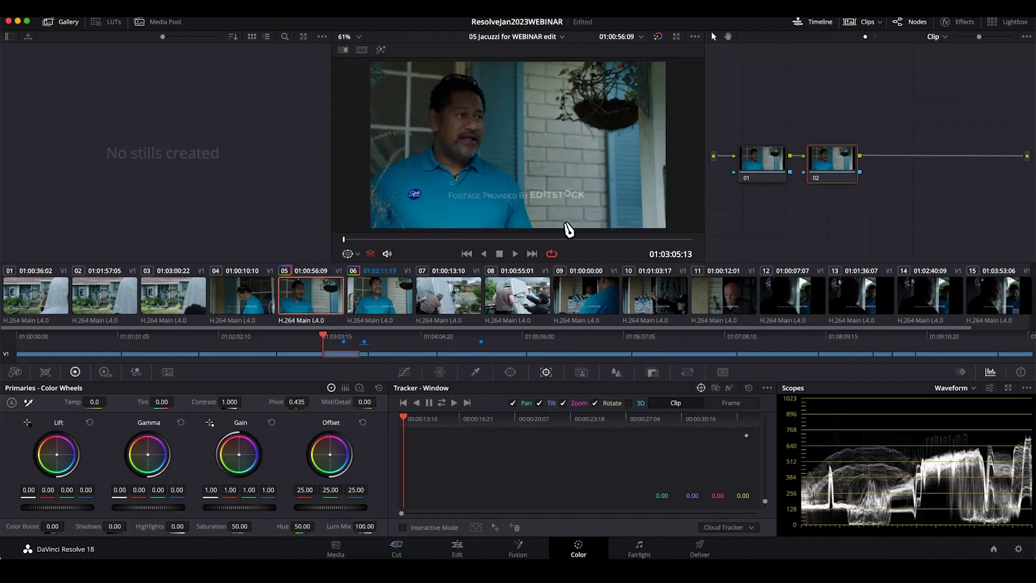
click(581, 374)
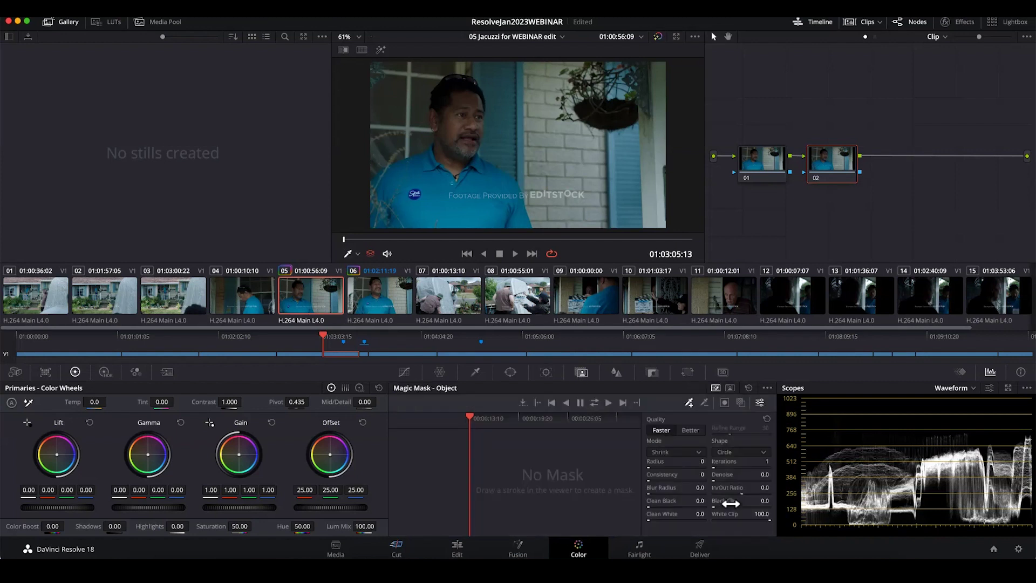
click(730, 388)
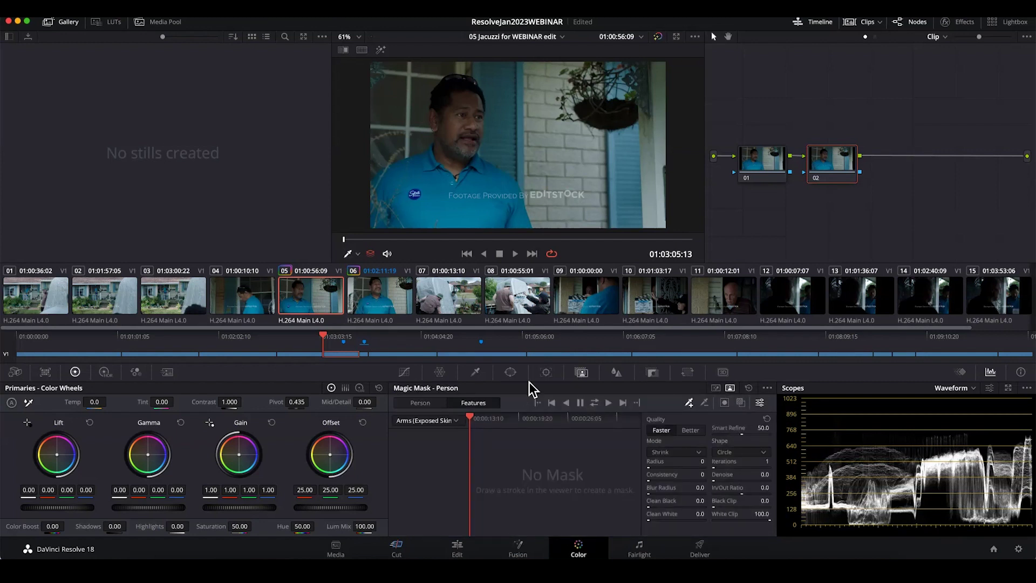
click(432, 404)
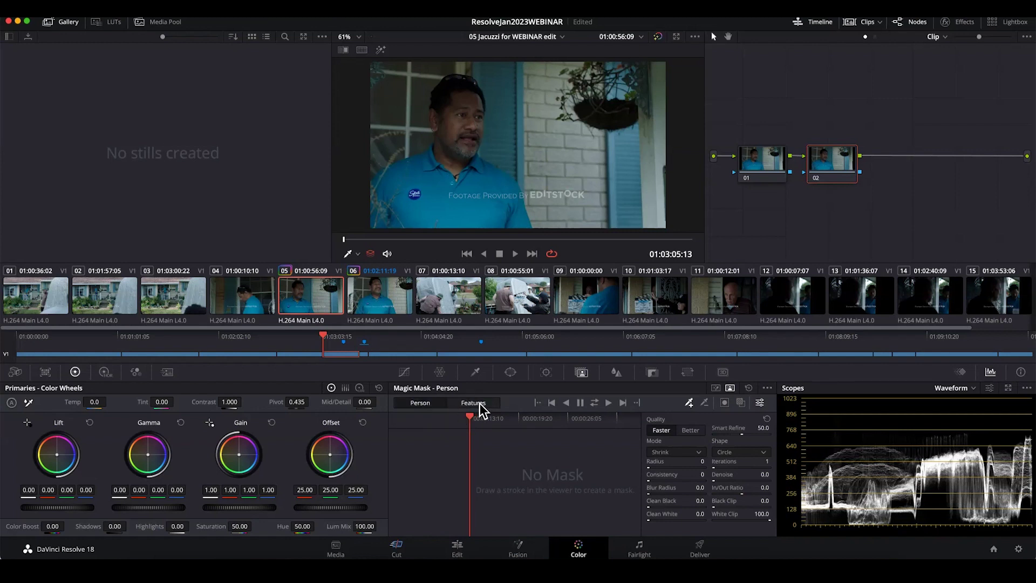
click(480, 405)
Review the list of maskable body features, and draw a Magic Mask stroke down the man from his head to his chest.
click(461, 424)
click(432, 451)
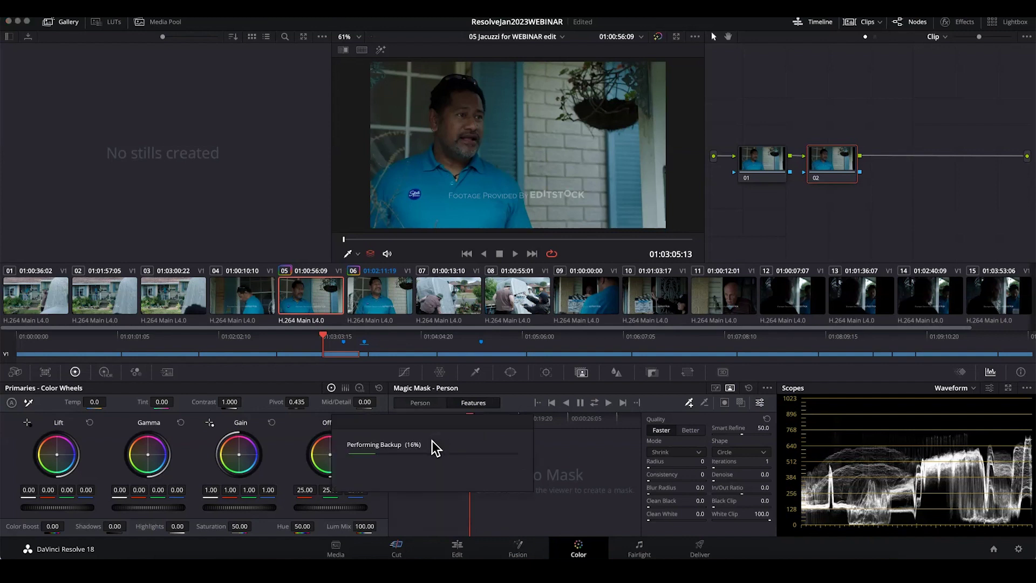
click(448, 420)
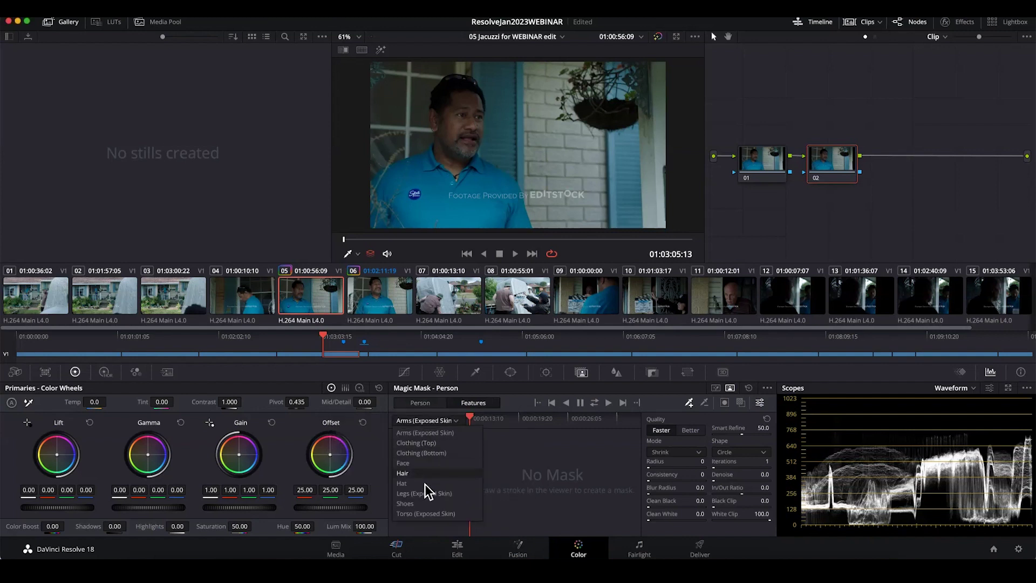
click(432, 419)
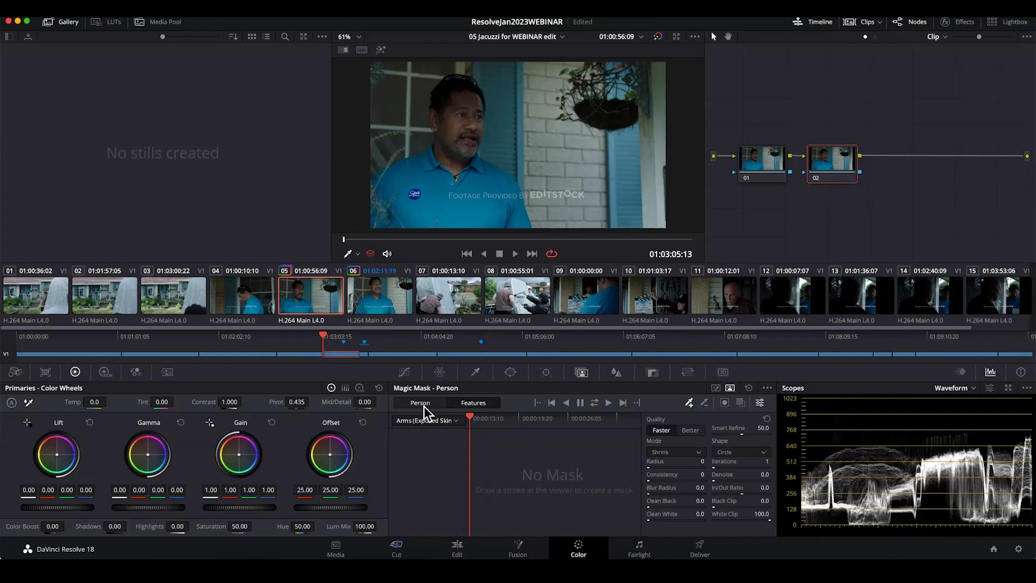
click(690, 403)
mouse_move(456, 86)
mouse_down()
mouse_move(457, 151)
mouse_move(422, 176)
mouse_move(422, 199)
mouse_move(488, 204)
mouse_up()
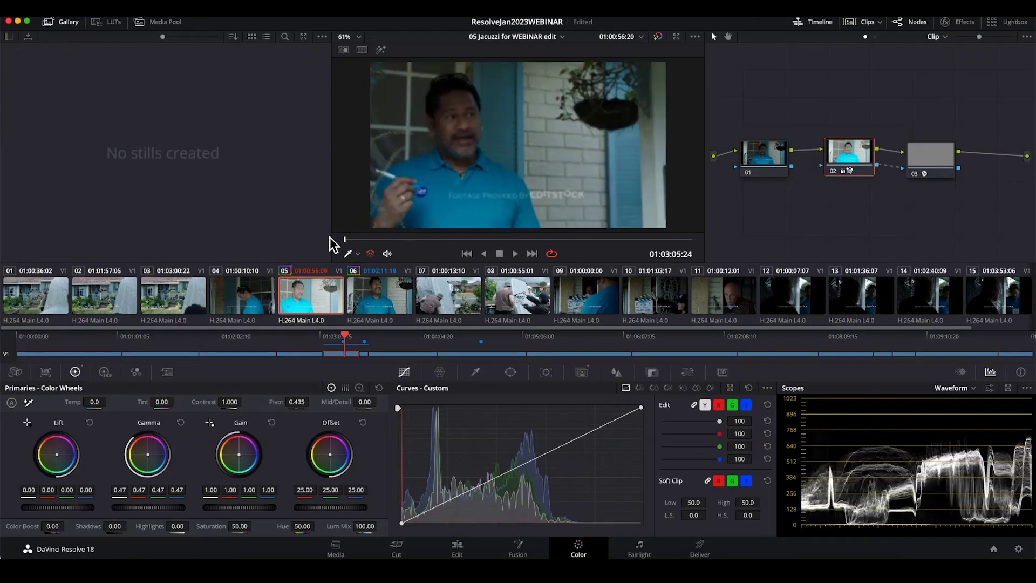
Inspect the masked brightening of the man in clip 05 full screen and compare it with the grade of clip 06.
key(super+f)
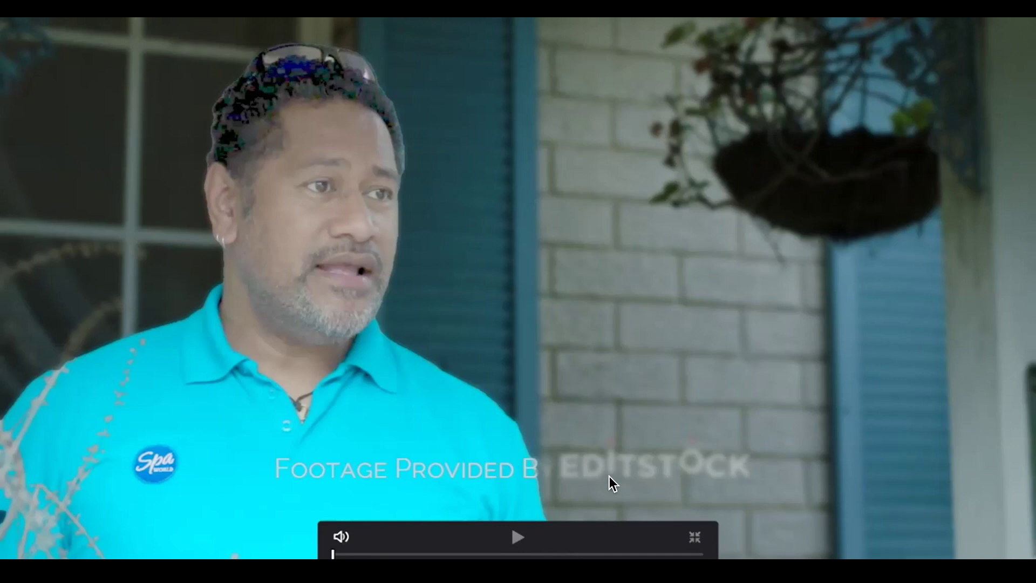
key(super+f)
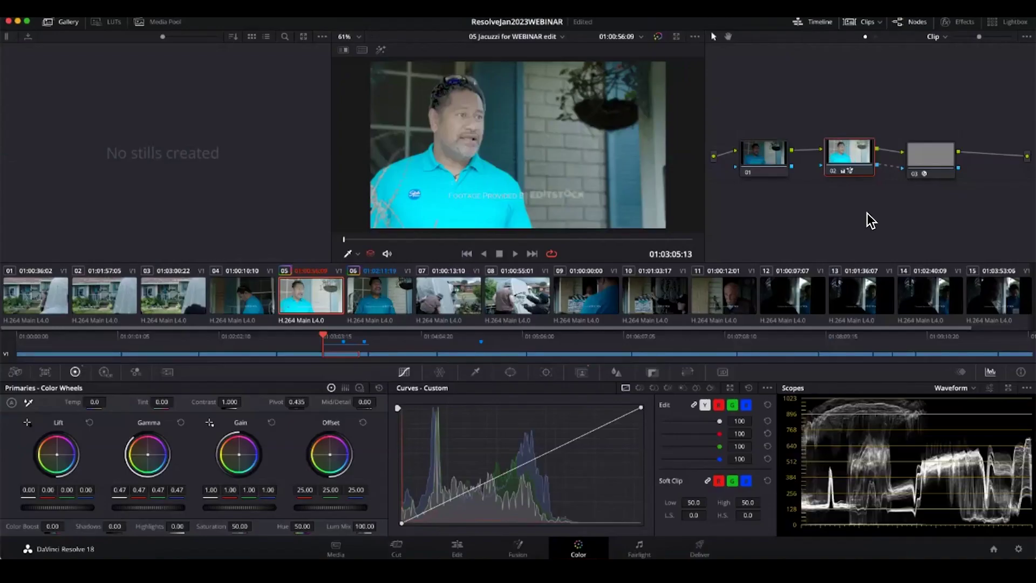
click(934, 160)
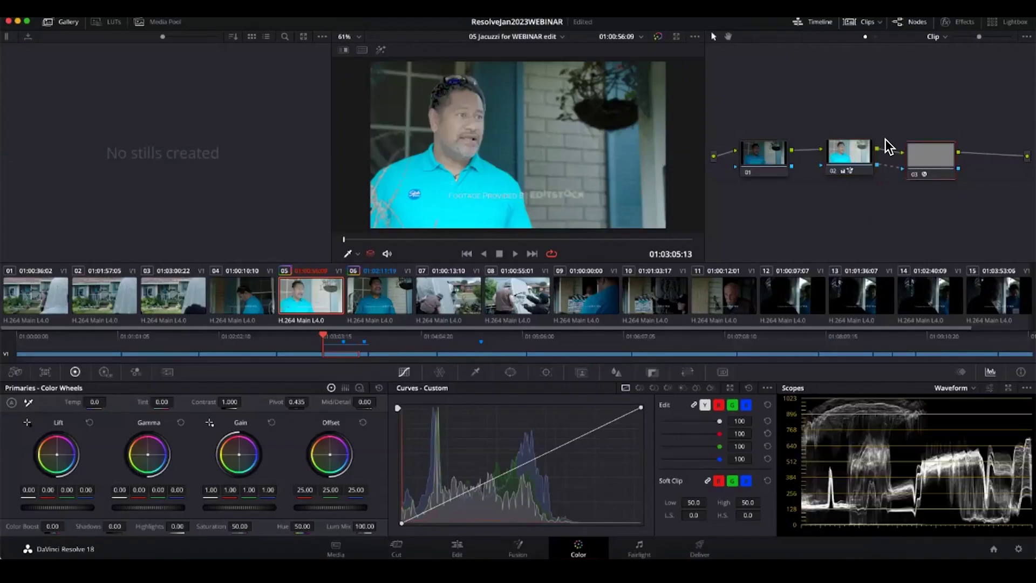
click(383, 297)
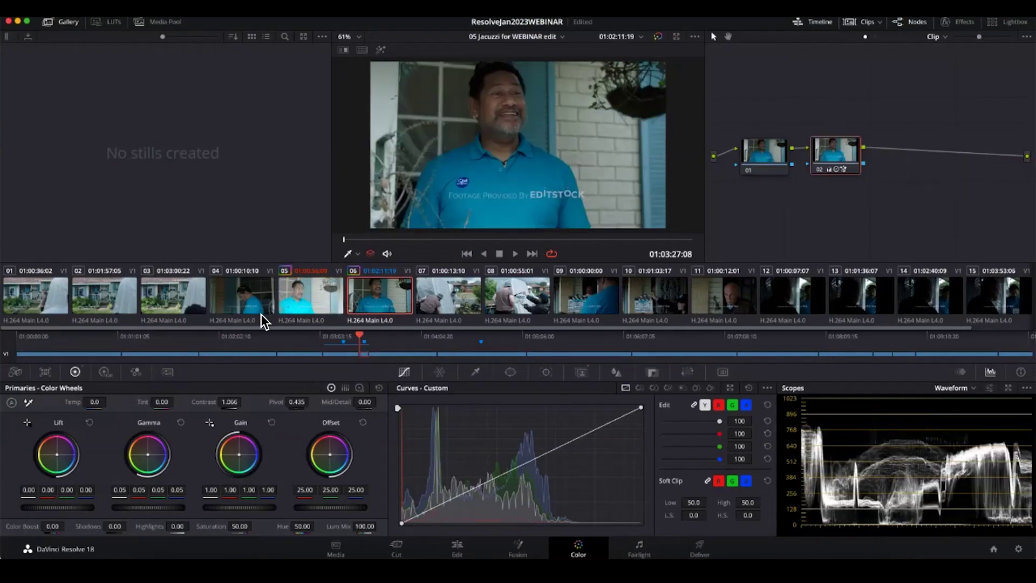
click(322, 296)
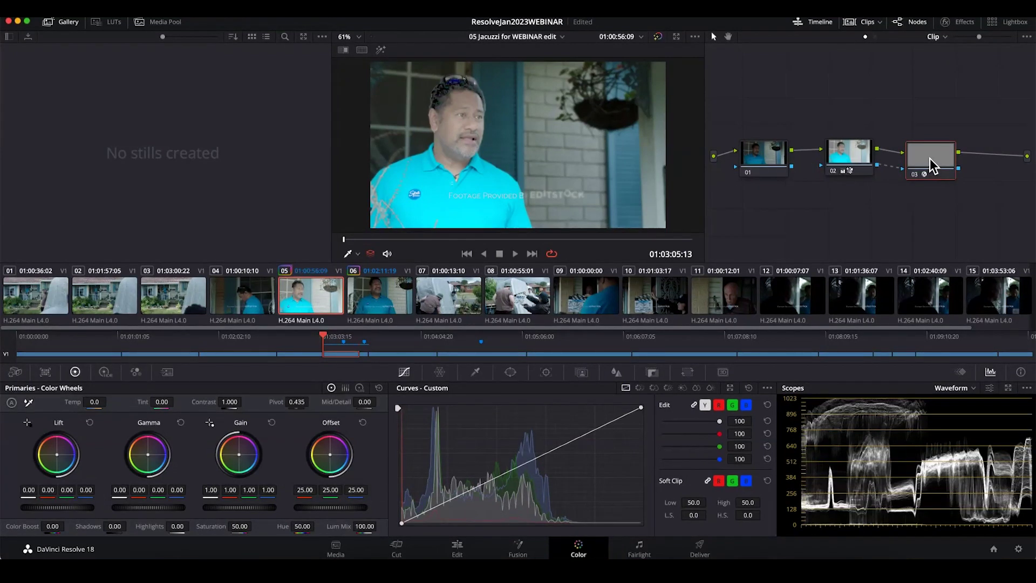
drag(930, 158, 927, 146)
key(super+f)
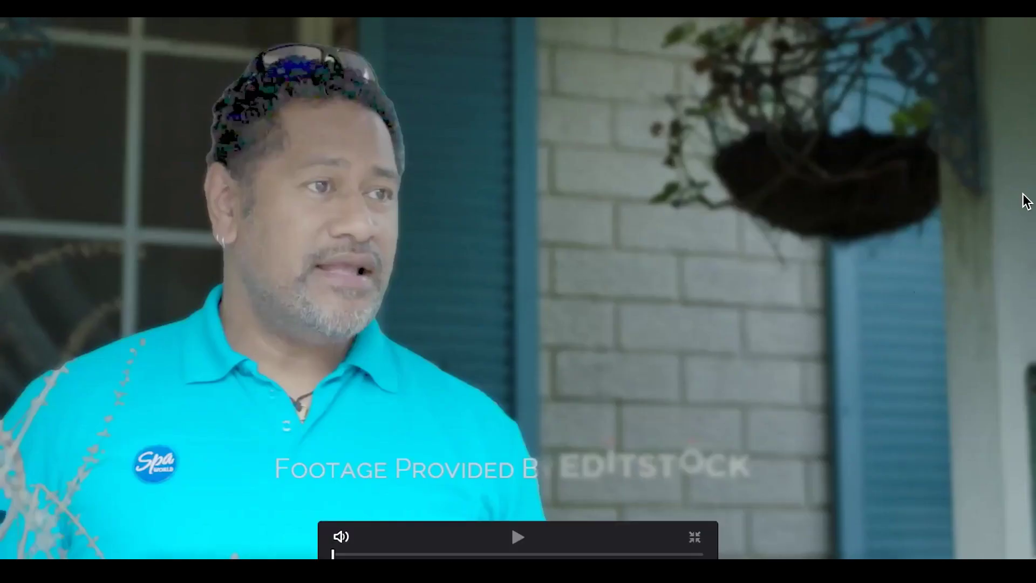
key(super+f)
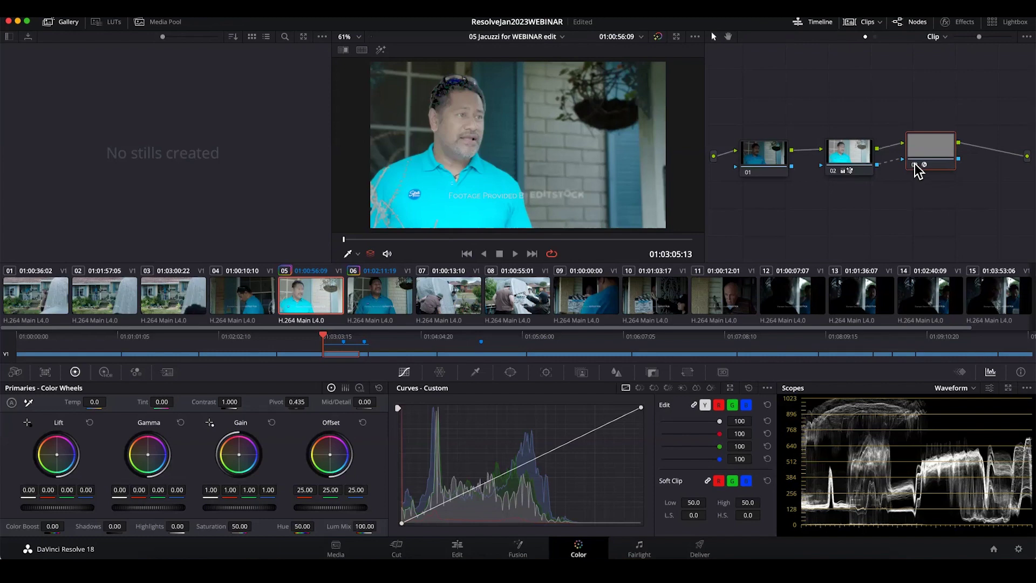
Toggle node 03 off and on, and darken the background by lowering its master Lift to -0.08.
click(915, 165)
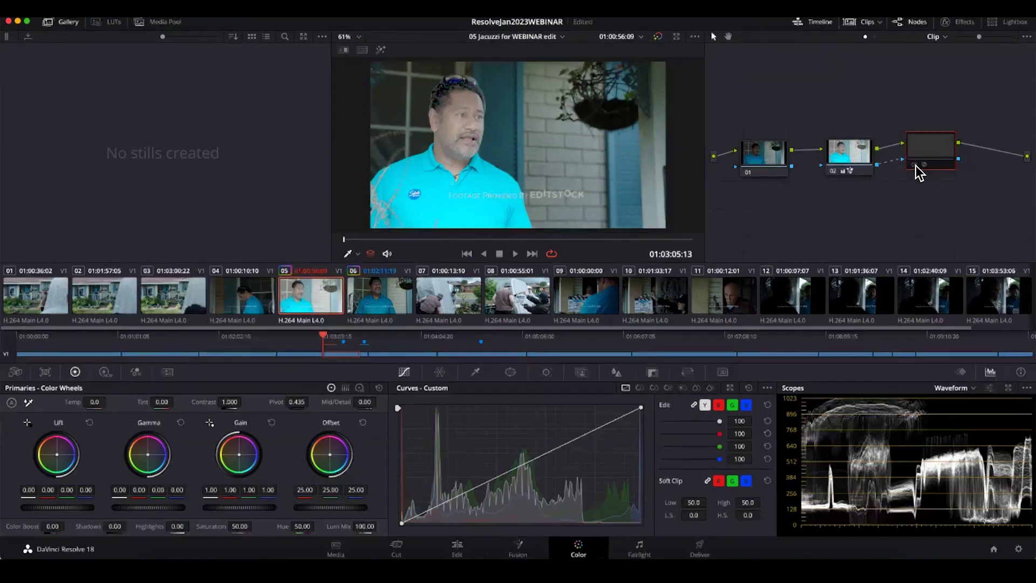
click(915, 167)
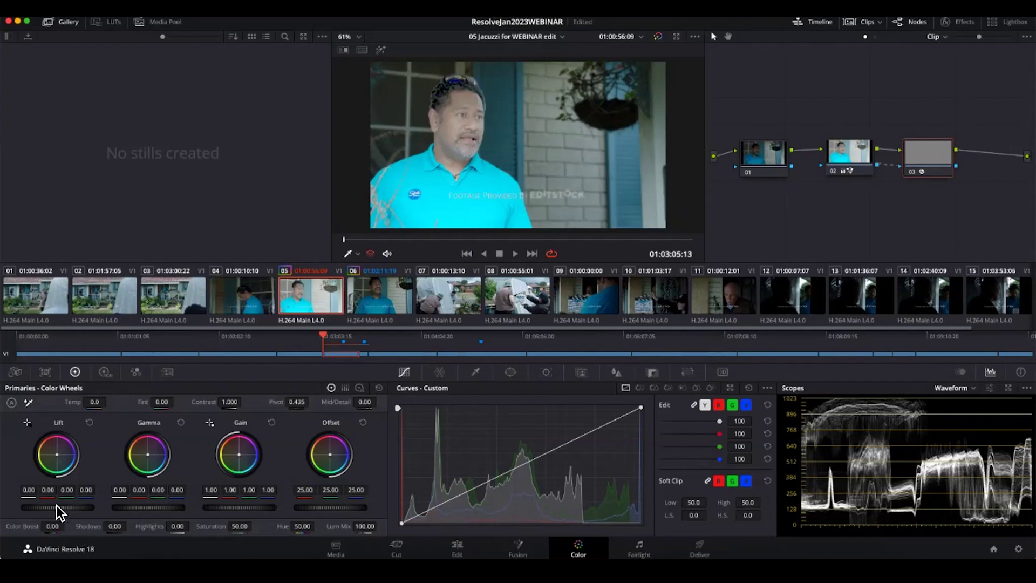
drag(92, 507, 87, 507)
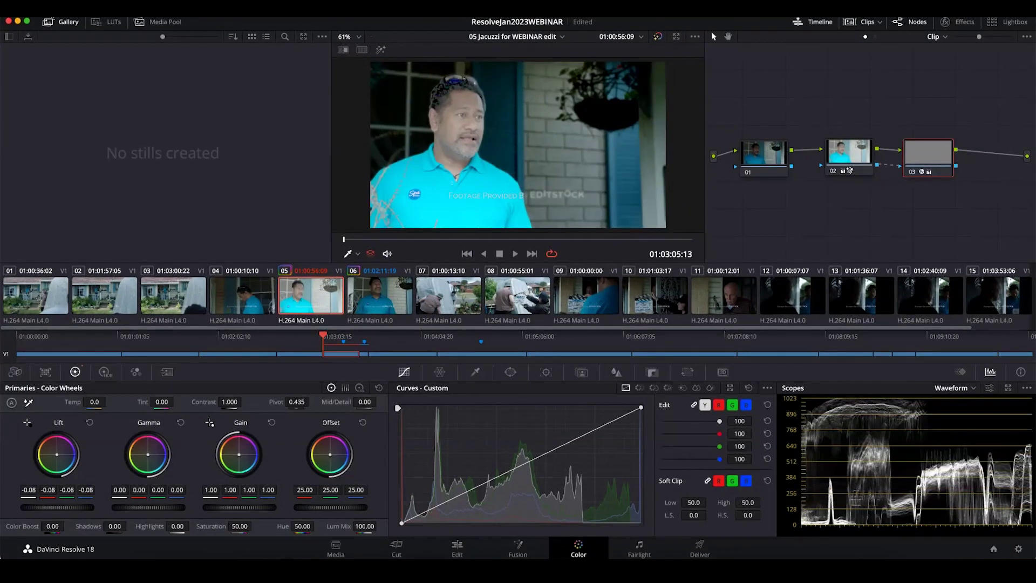
Raise the Gaussian Blur strength on node 03 to 0.403 horizontally and vertically, and inspect the blurred background full screen.
click(960, 23)
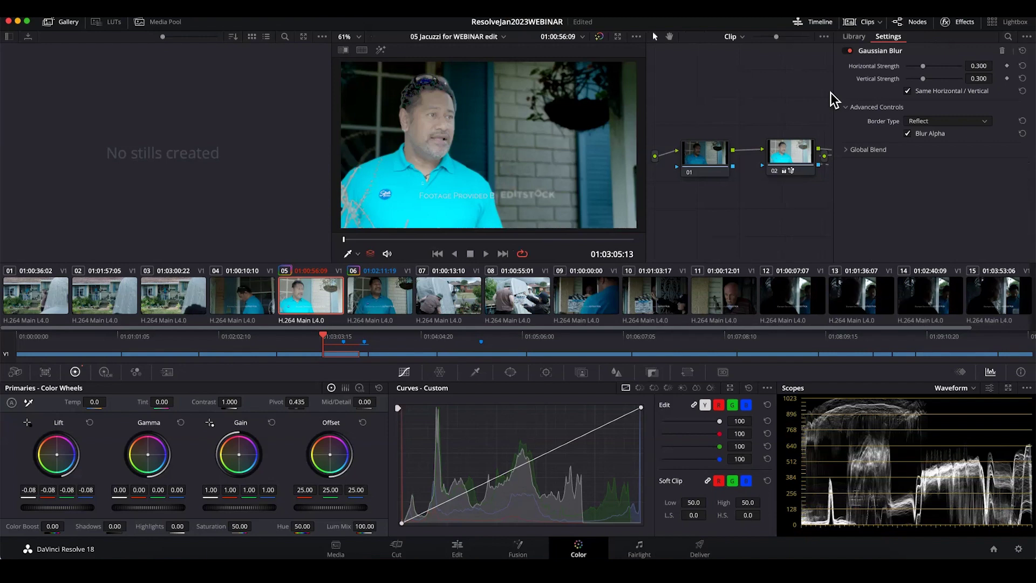
mouse_move(922, 66)
mouse_down()
mouse_move(946, 75)
mouse_move(928, 74)
mouse_up()
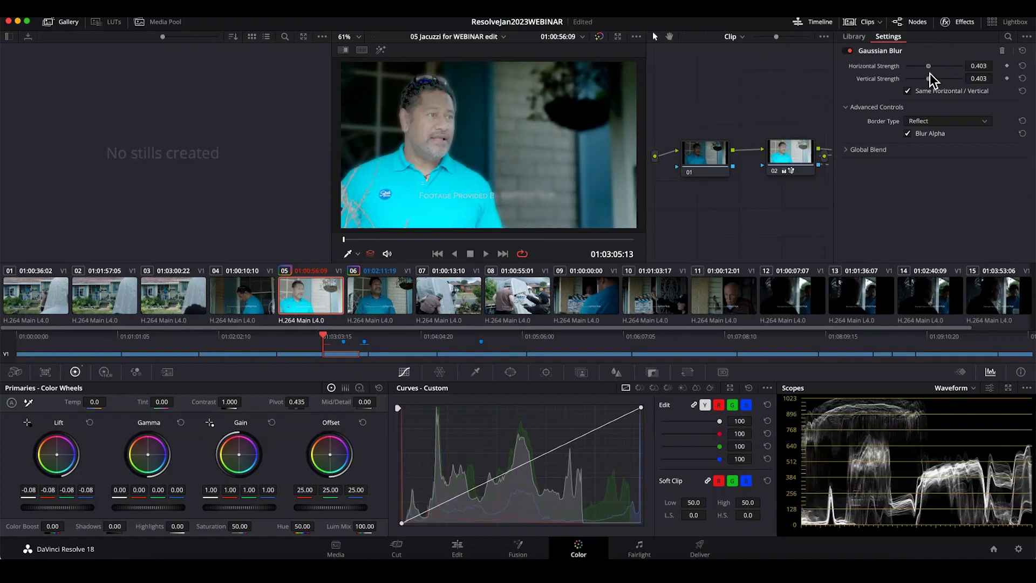
click(958, 22)
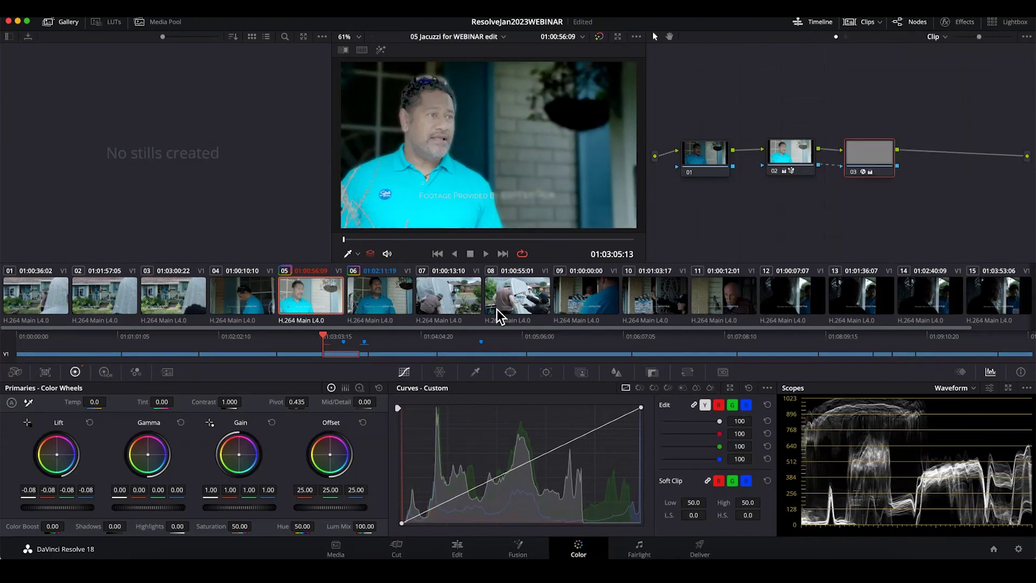
key(super+f)
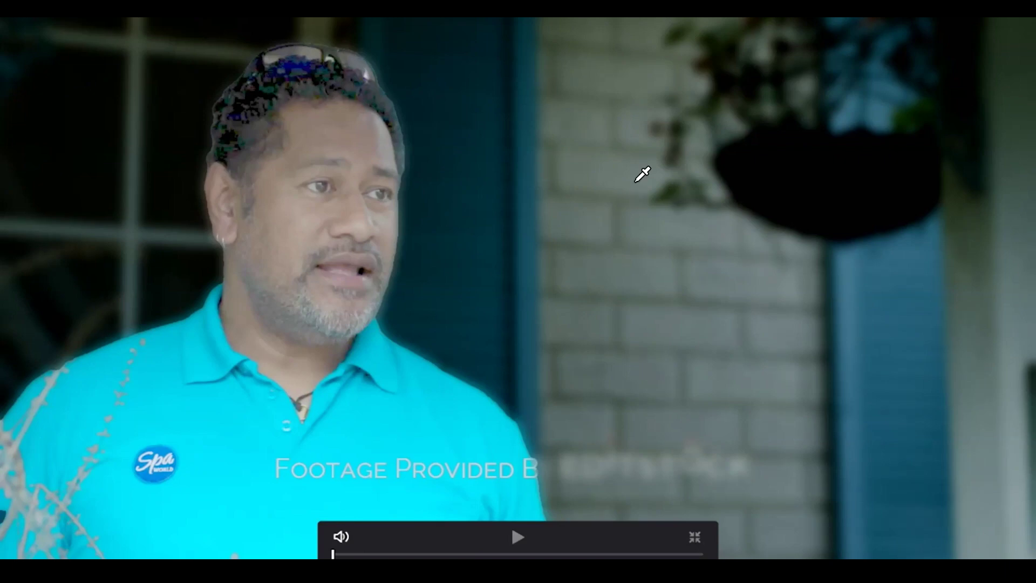
key(Escape)
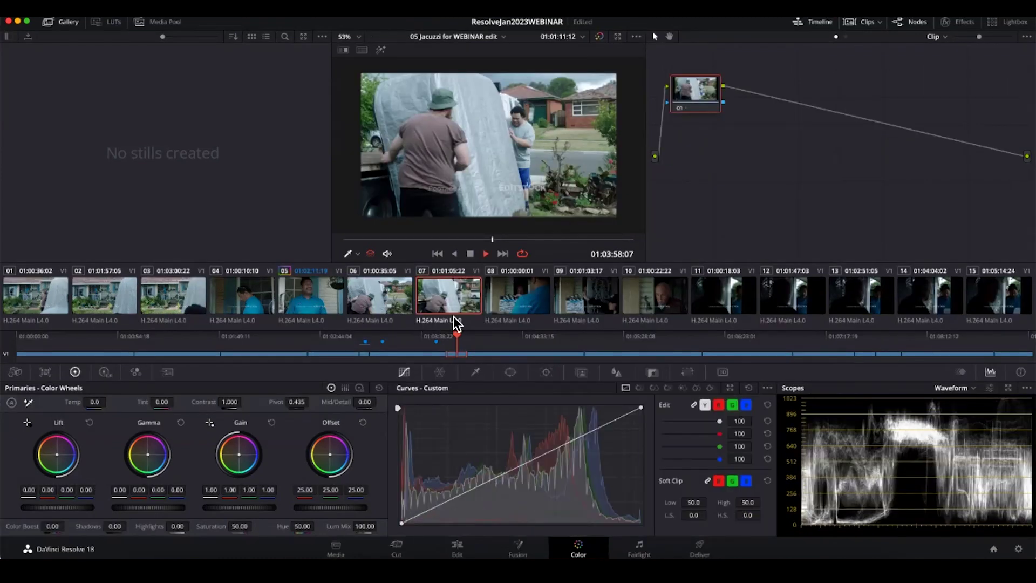
On clip 07's last frame, draw an Object Magic Mask stroke over the man in the light T-shirt and track it in reverse.
scroll(518, 192, up, 2)
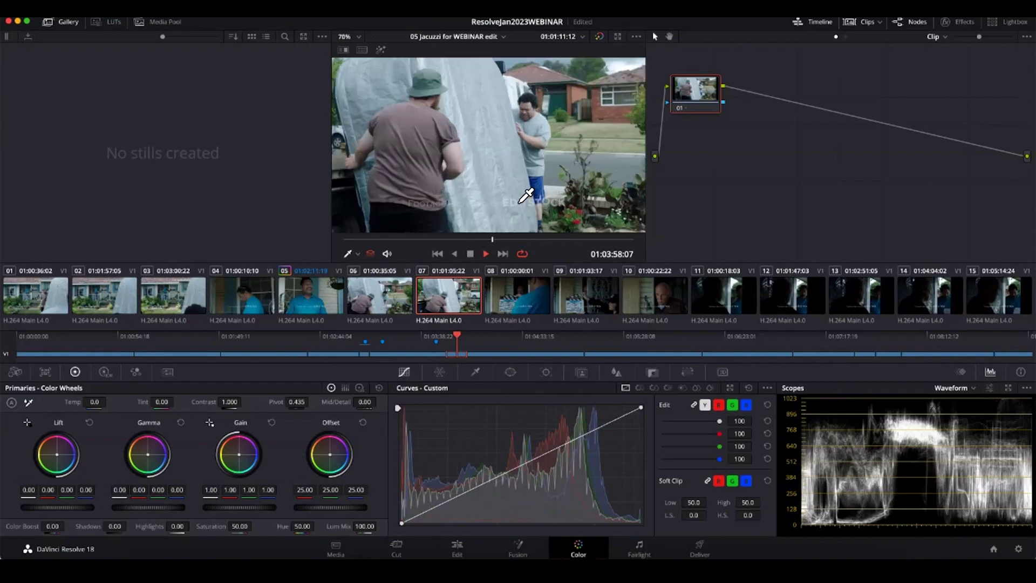
click(575, 373)
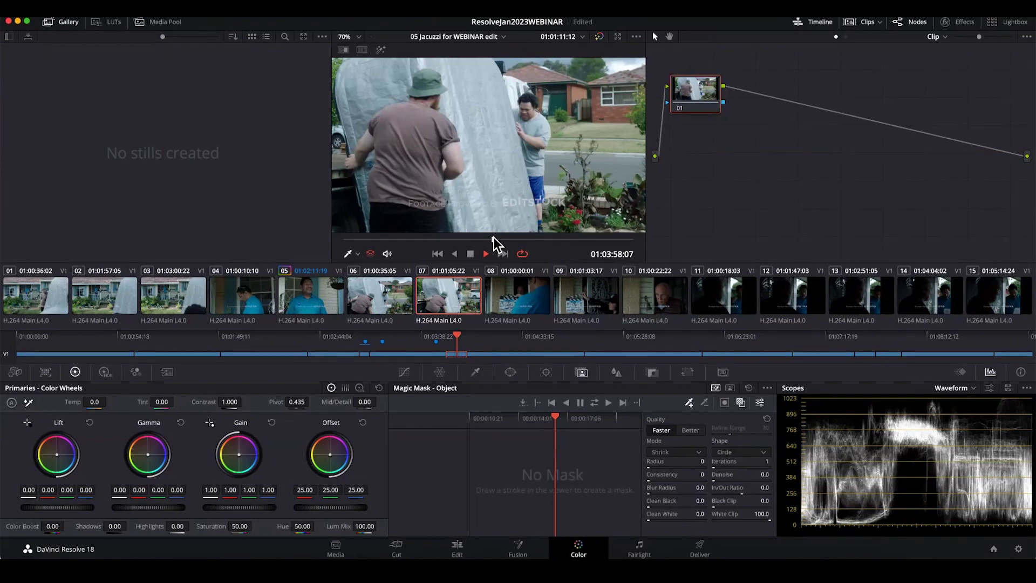
drag(493, 238, 668, 259)
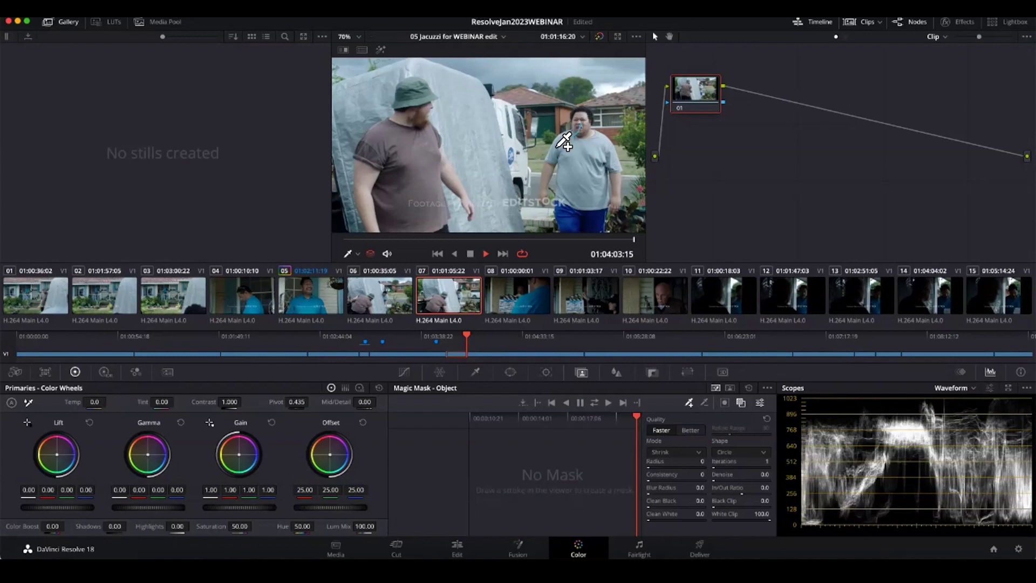
mouse_move(577, 128)
mouse_down()
mouse_move(571, 211)
mouse_move(599, 216)
mouse_move(600, 139)
mouse_up()
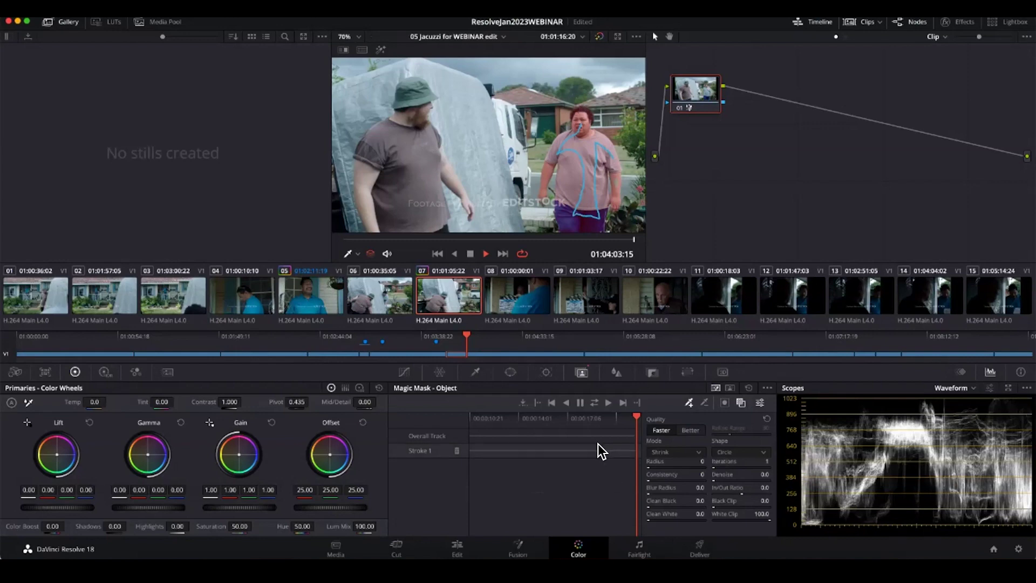
click(564, 401)
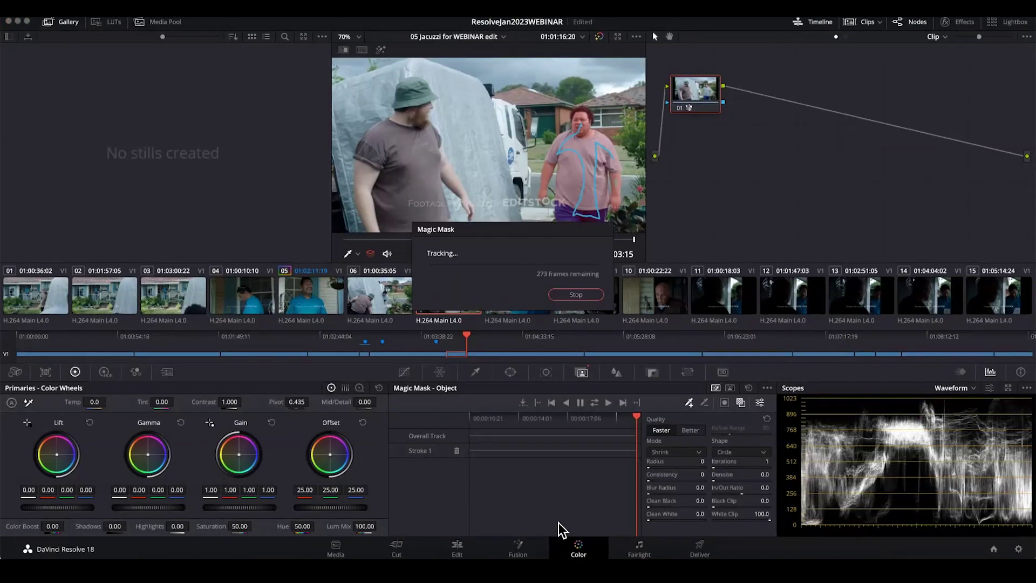
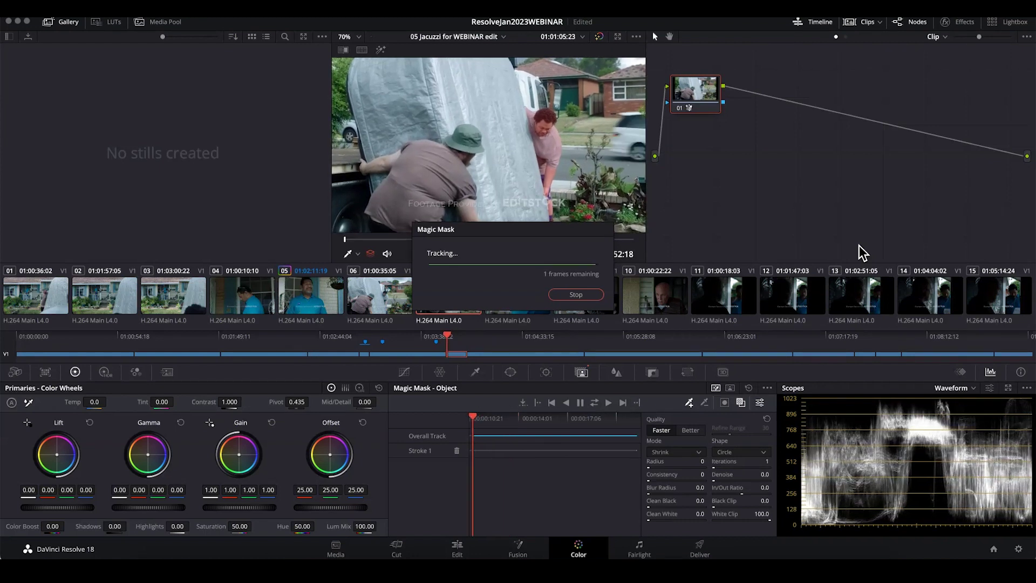
Set node 01's master Gain to 1.15 and Gamma to 0.02, warm Gamma to red 0.09, green 0.01, blue -0.05, and hide the mask overlay.
drag(715, 109, 717, 174)
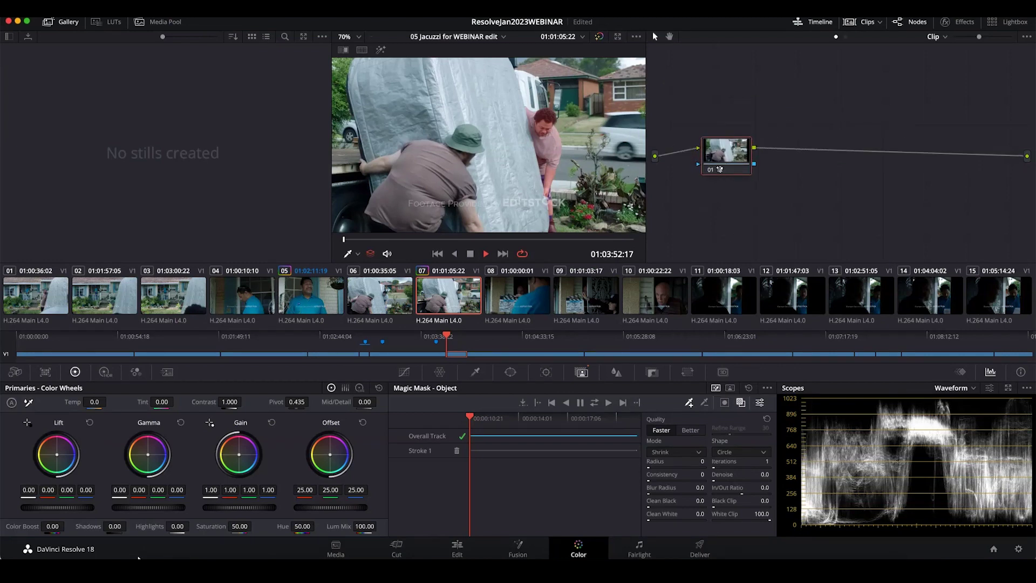
drag(227, 508, 243, 507)
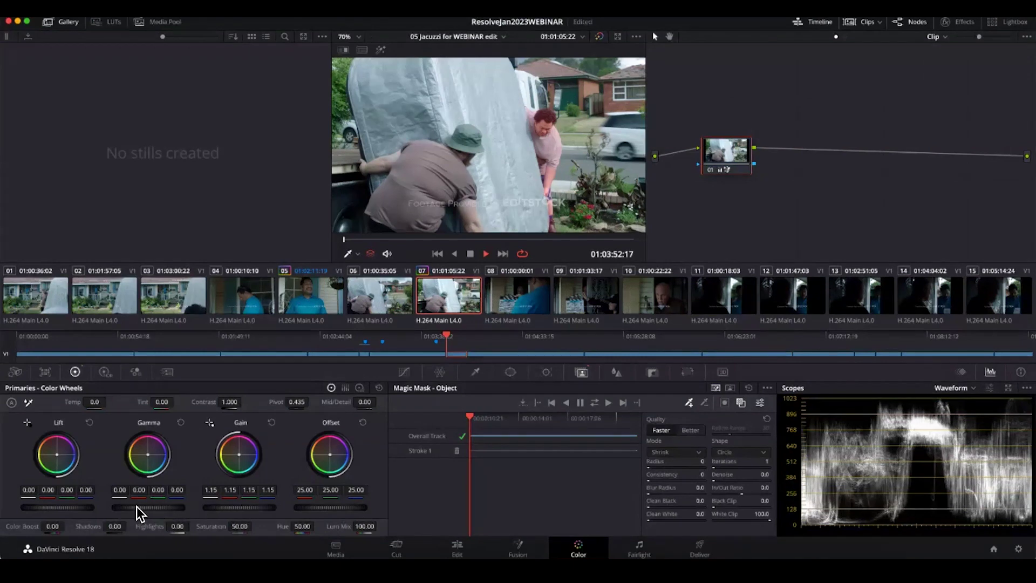
drag(124, 508, 129, 506)
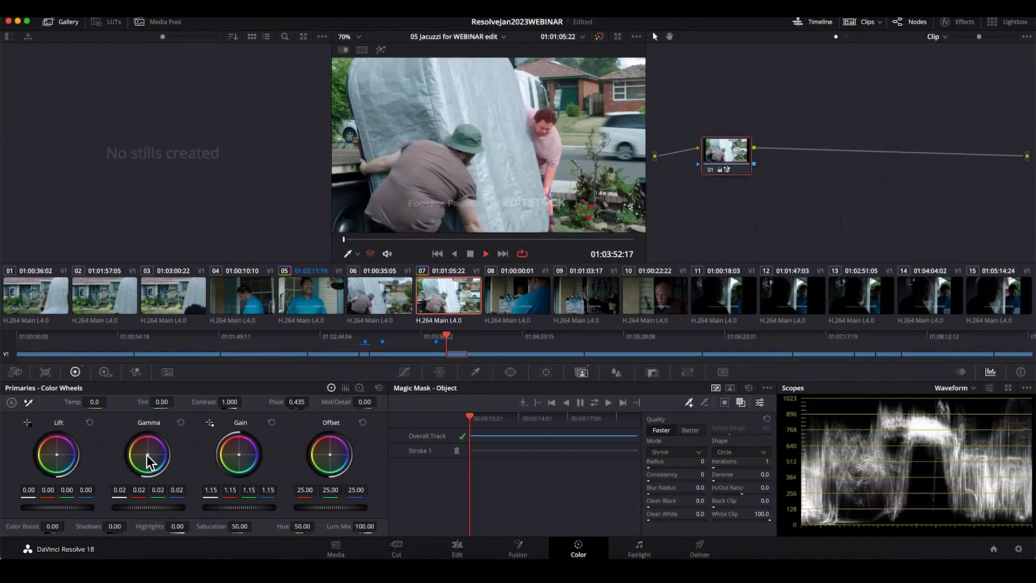
drag(147, 455, 143, 451)
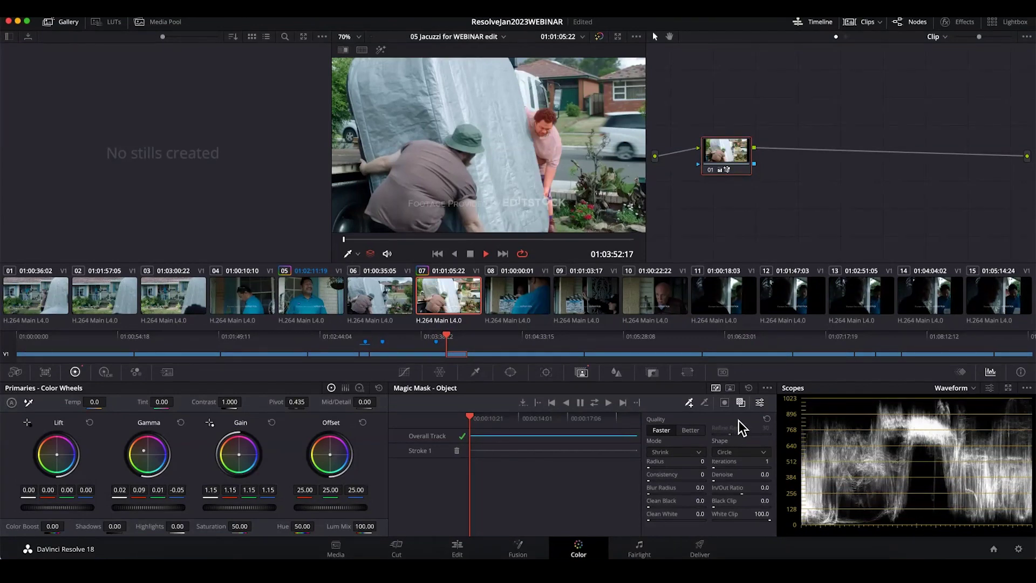
click(741, 402)
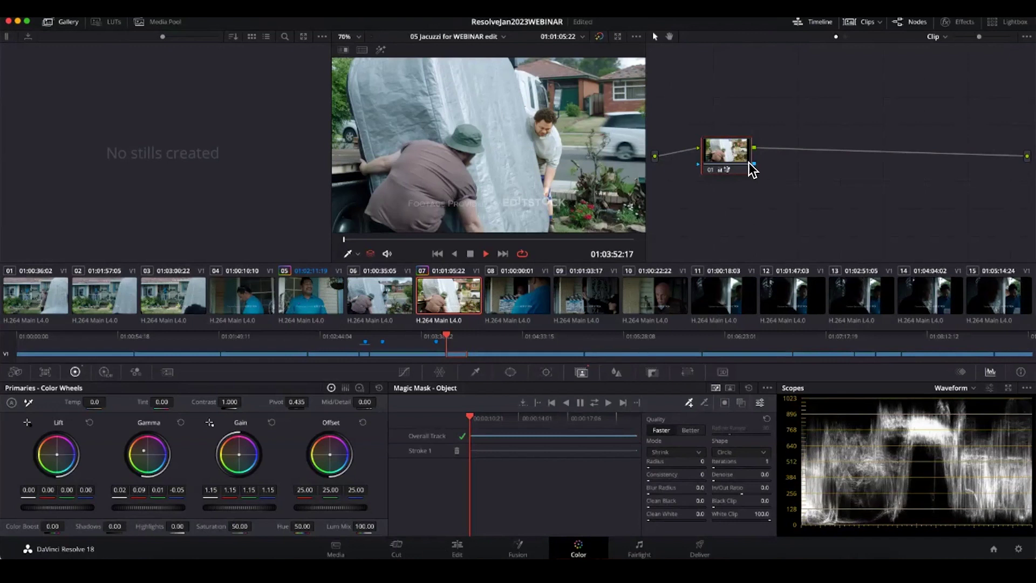
drag(718, 161, 701, 160)
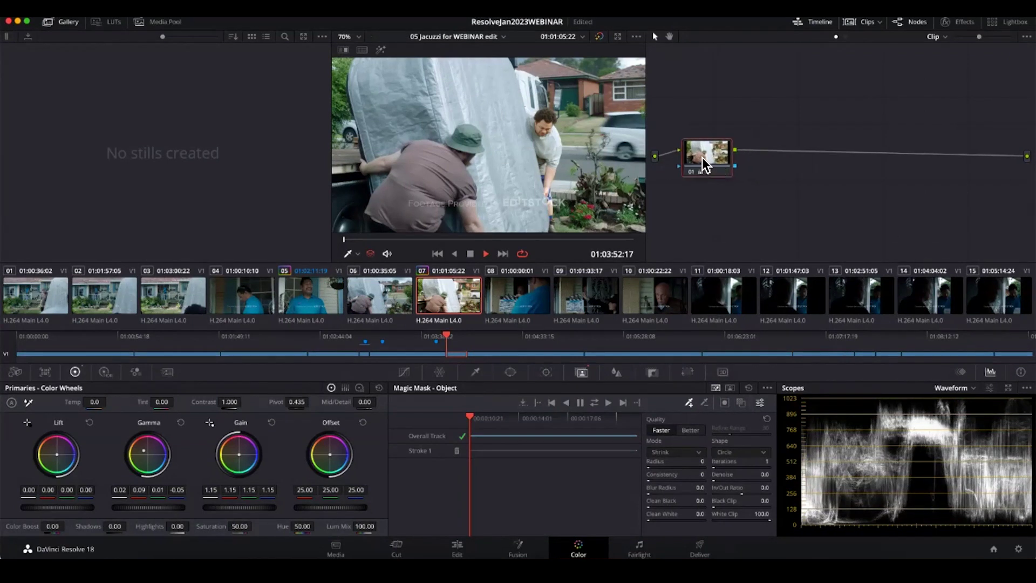
Add an outside node after node 01 on clip 07 and apply the Gaussian Blur effect to it.
right_click(701, 157)
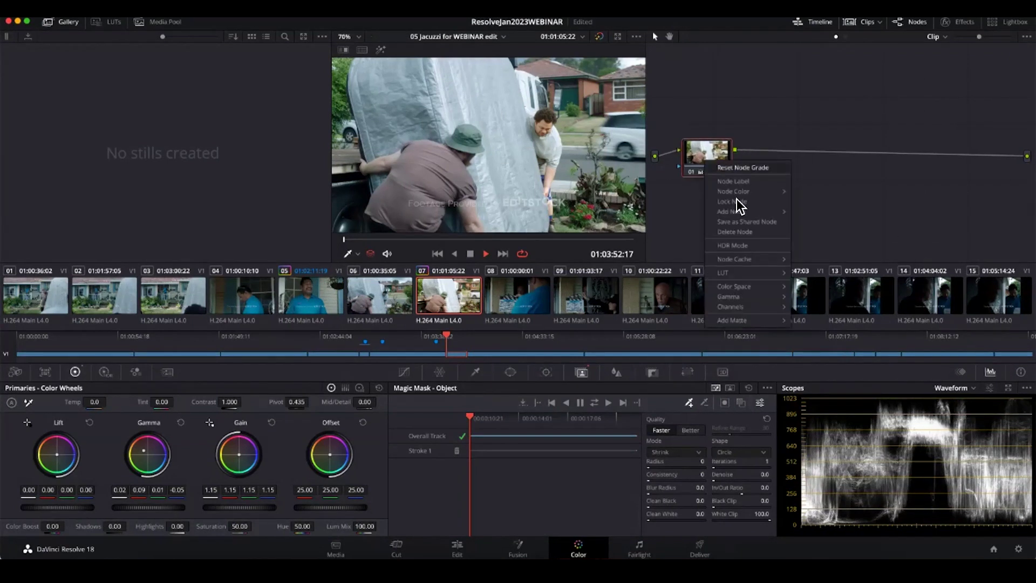
mouse_move(737, 211)
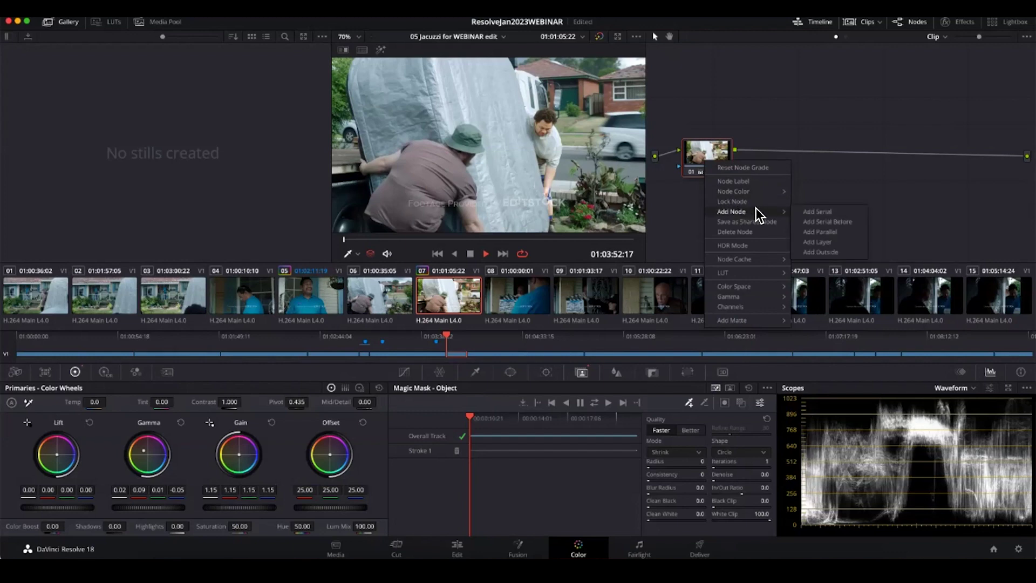
right_click(709, 151)
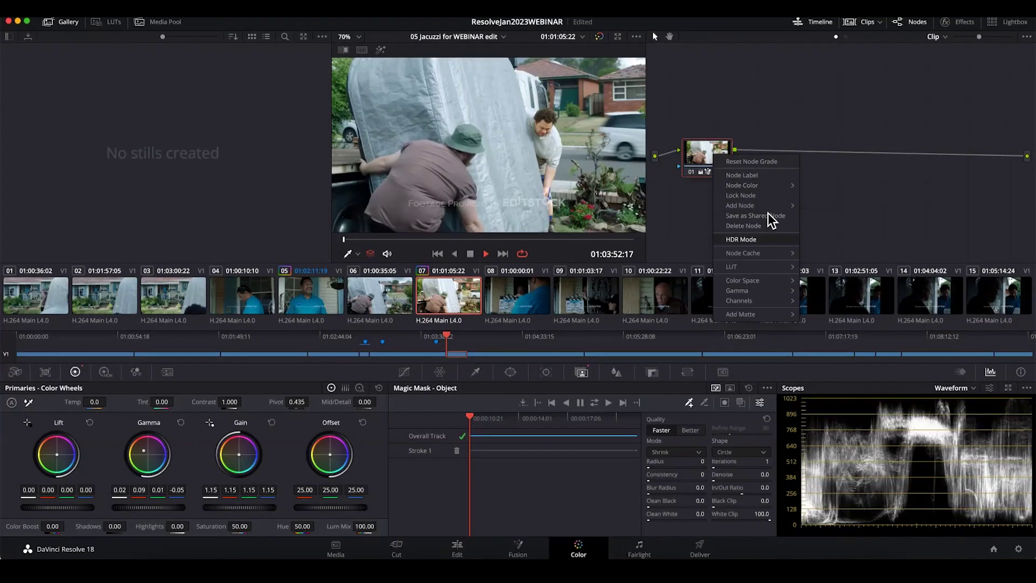
mouse_move(765, 205)
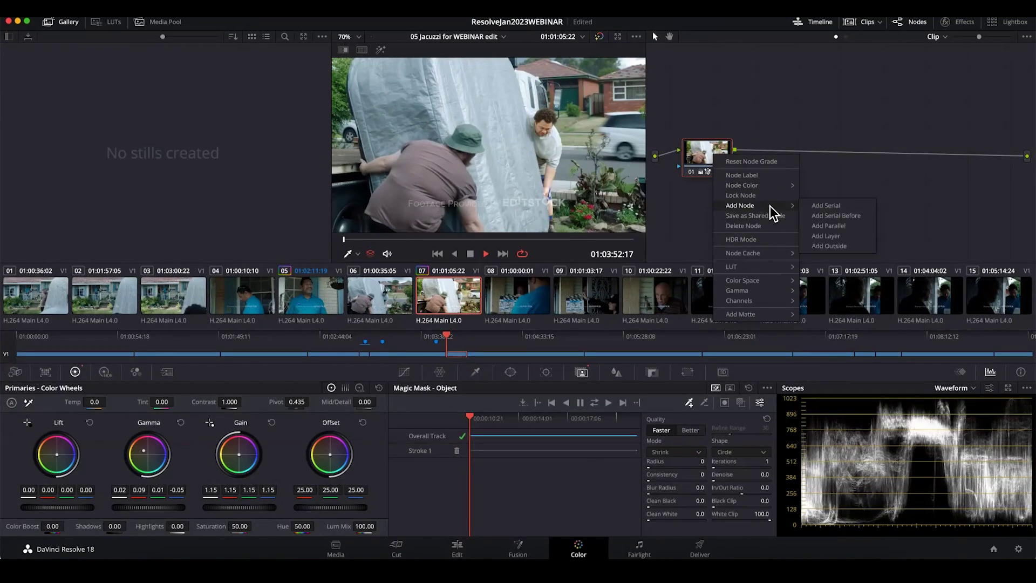
click(842, 240)
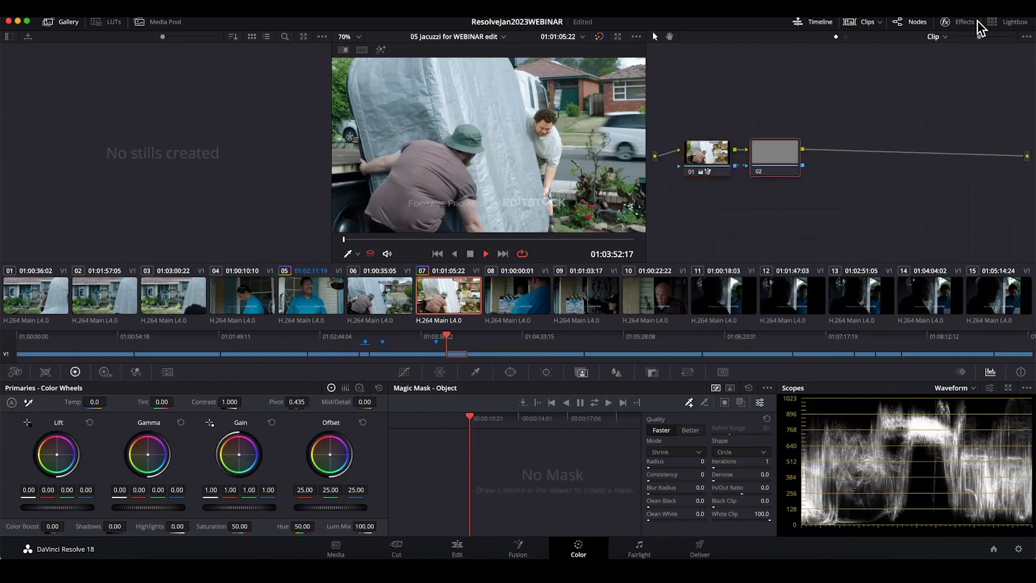
click(963, 22)
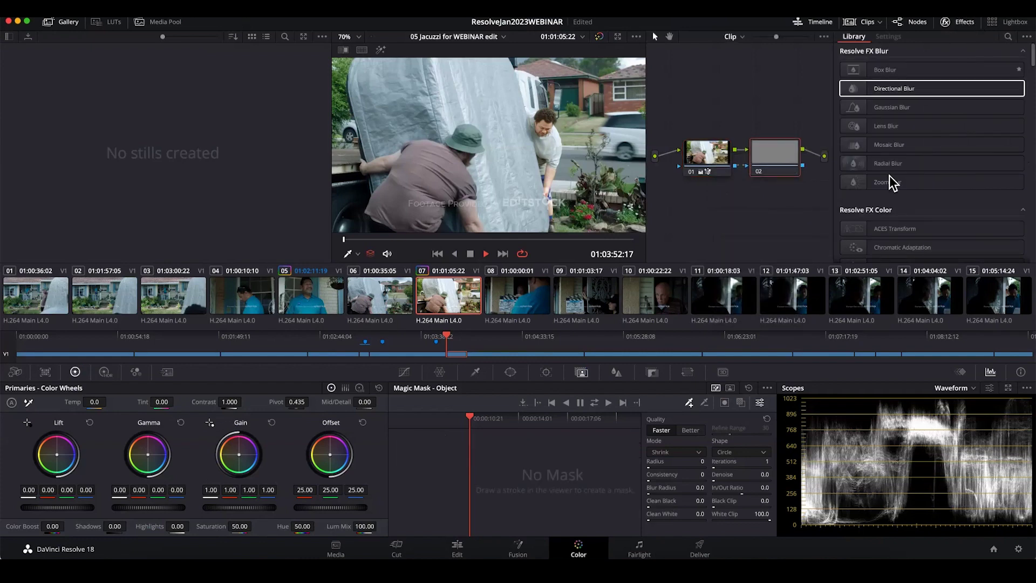
drag(859, 107, 776, 158)
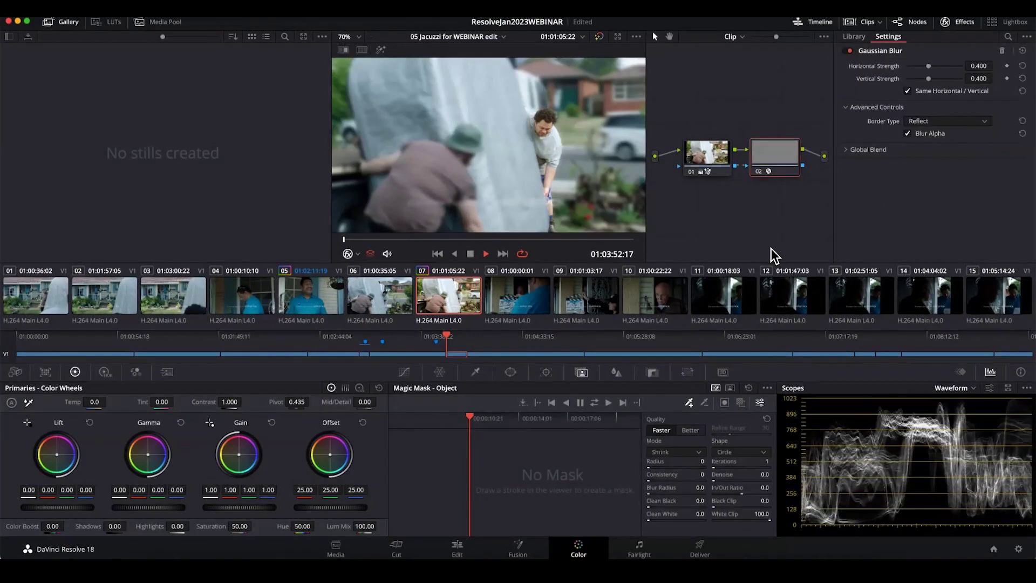
Play clip 07 full screen to review the tracked man against the blurred background.
key(super+f)
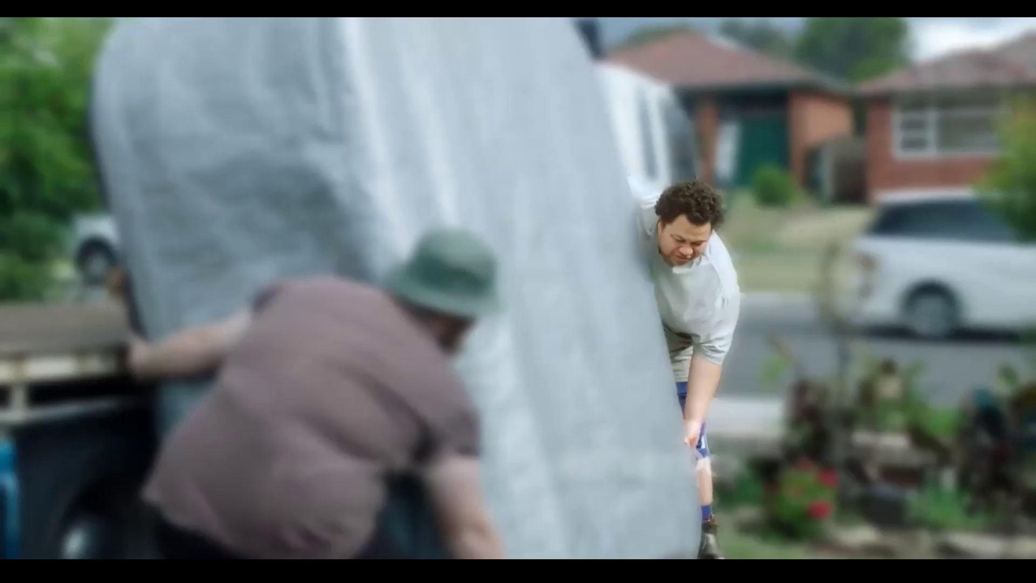
key(space)
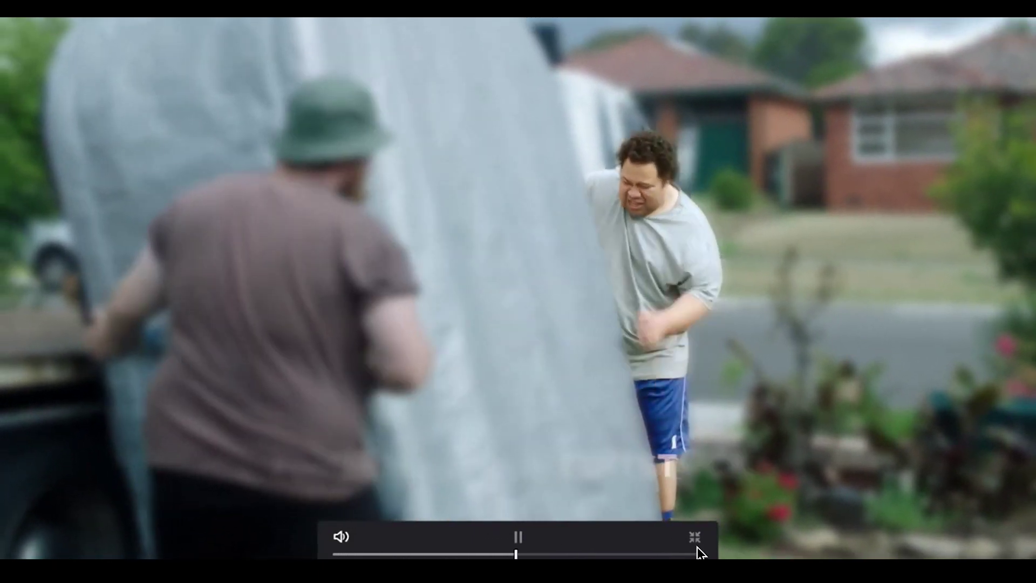
click(753, 362)
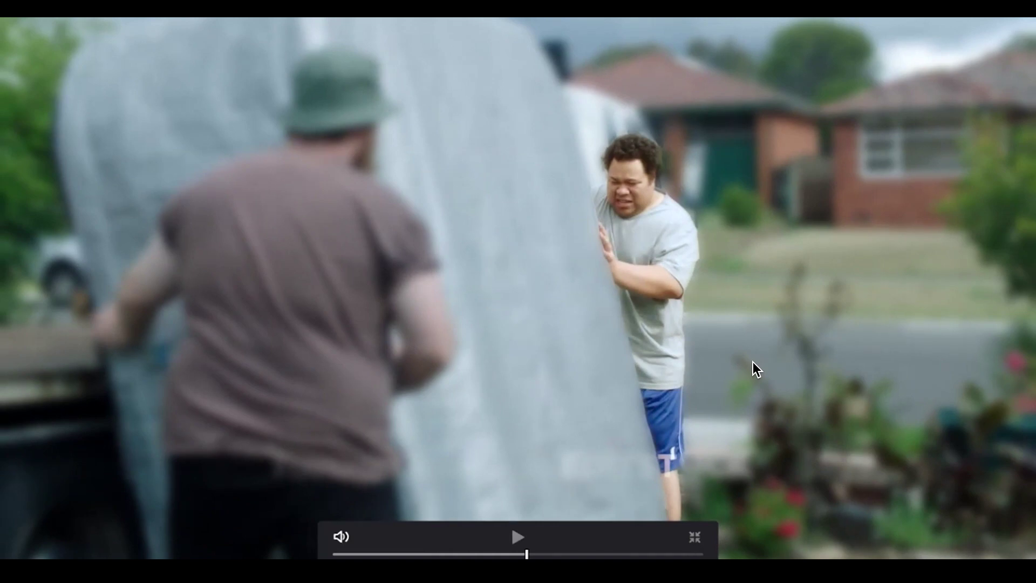
key(Escape)
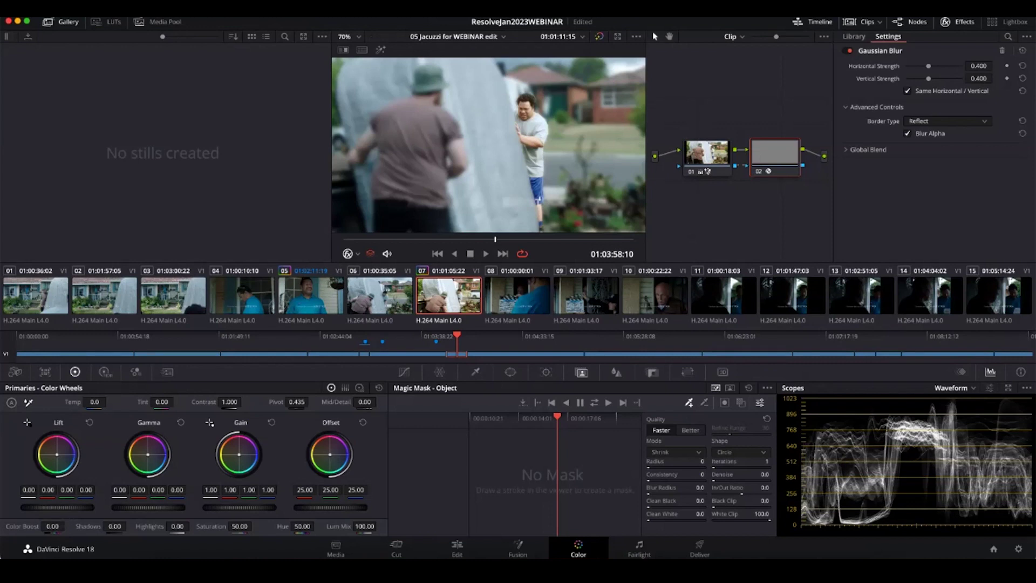
Darken the background by lowering node 02's master Lift to -0.21, hide the effects library, and grab a still of the frame.
mouse_move(80, 506)
mouse_down()
mouse_move(66, 506)
mouse_move(79, 505)
mouse_up()
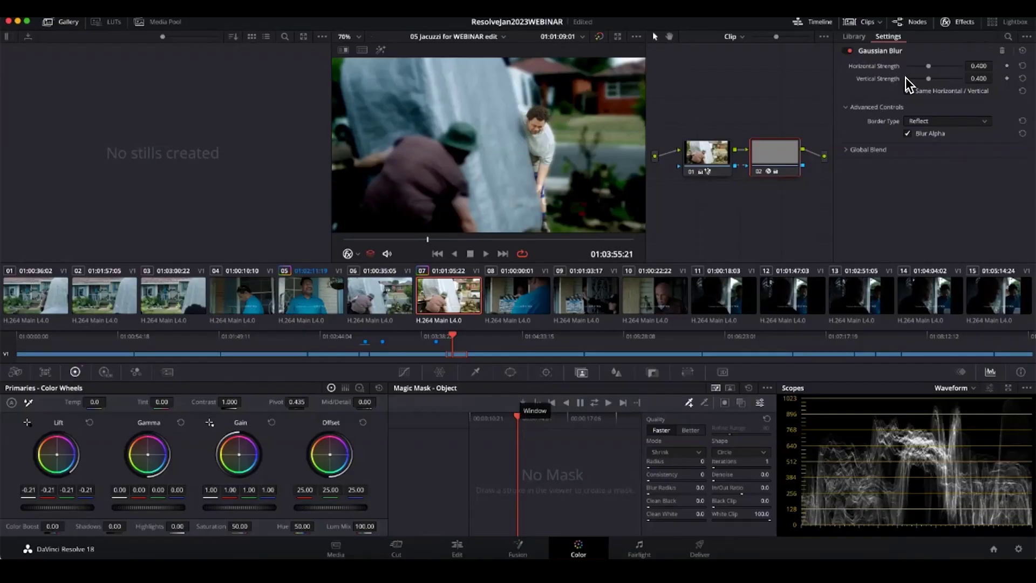
click(965, 22)
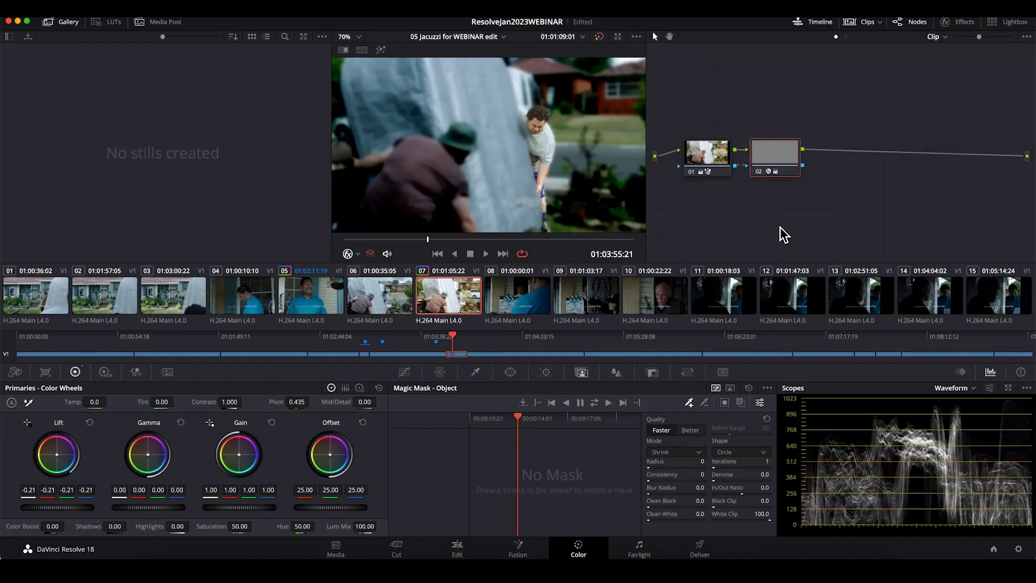
right_click(499, 116)
click(512, 119)
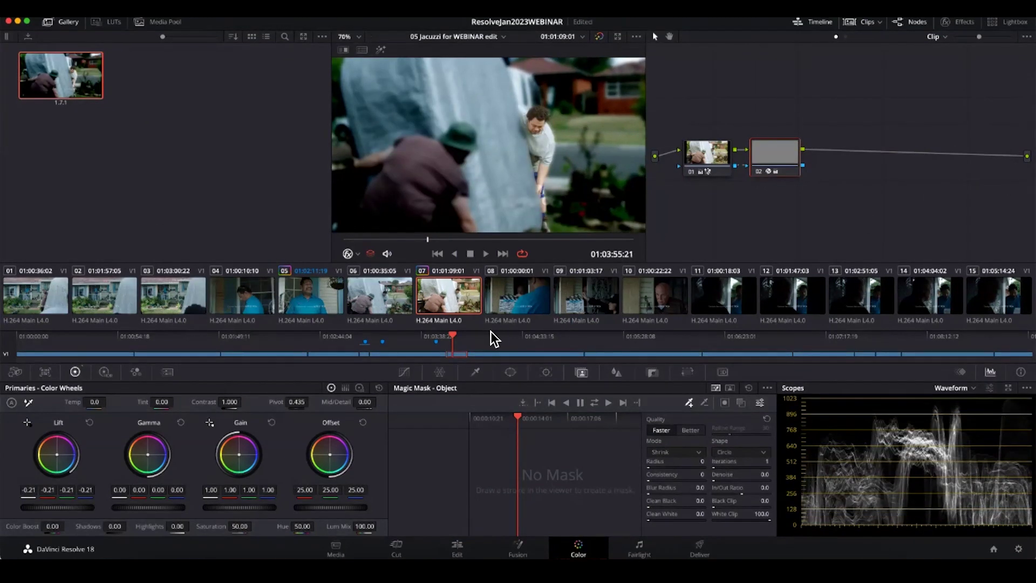
Create a new local grade version of clip 07 named Version 2, copying all marks.
right_click(452, 294)
mouse_move(509, 22)
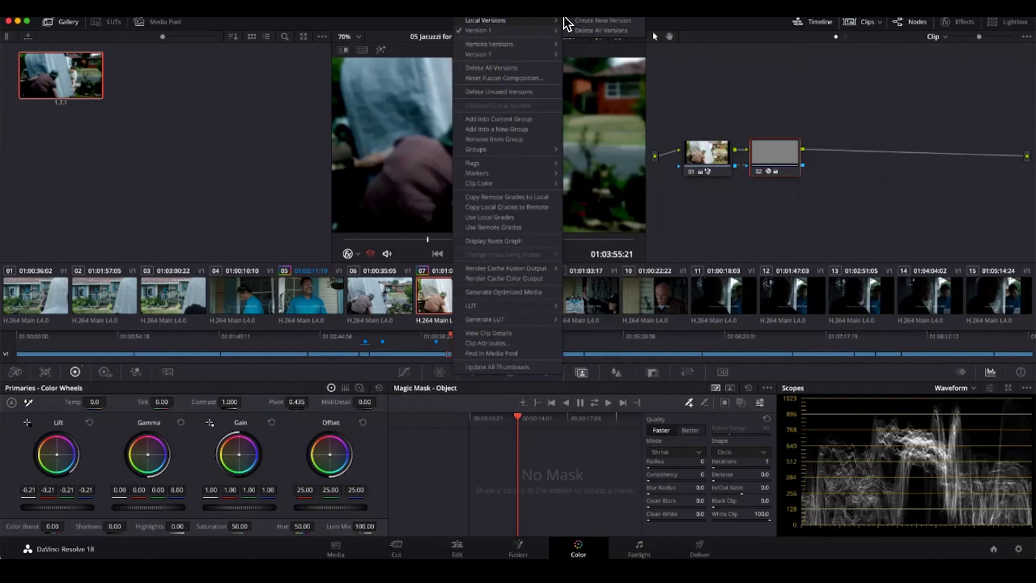
click(571, 20)
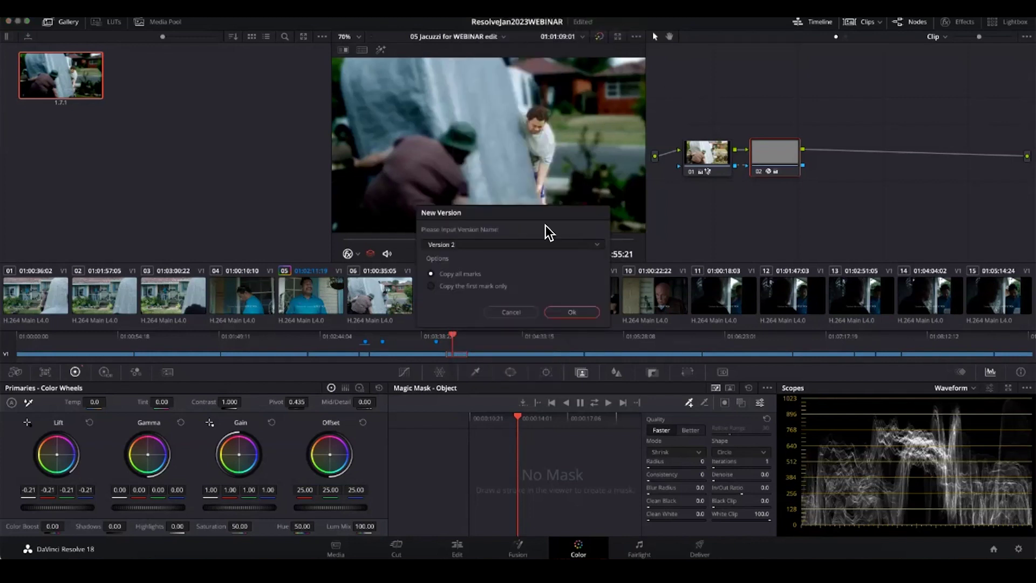
click(572, 312)
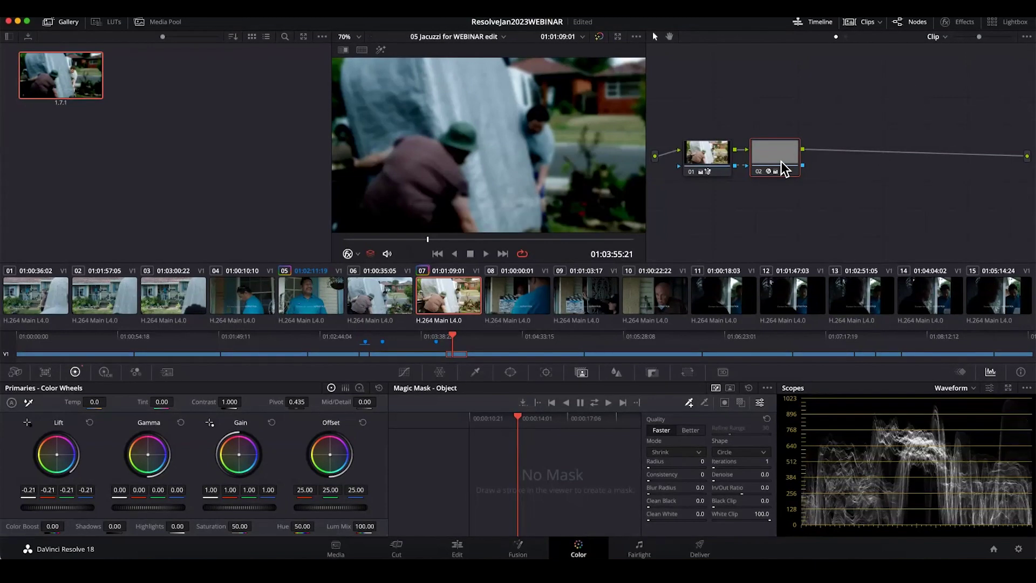
Delete node 02 and reset node 01's grade in clip 07's Version 2.
key(Delete)
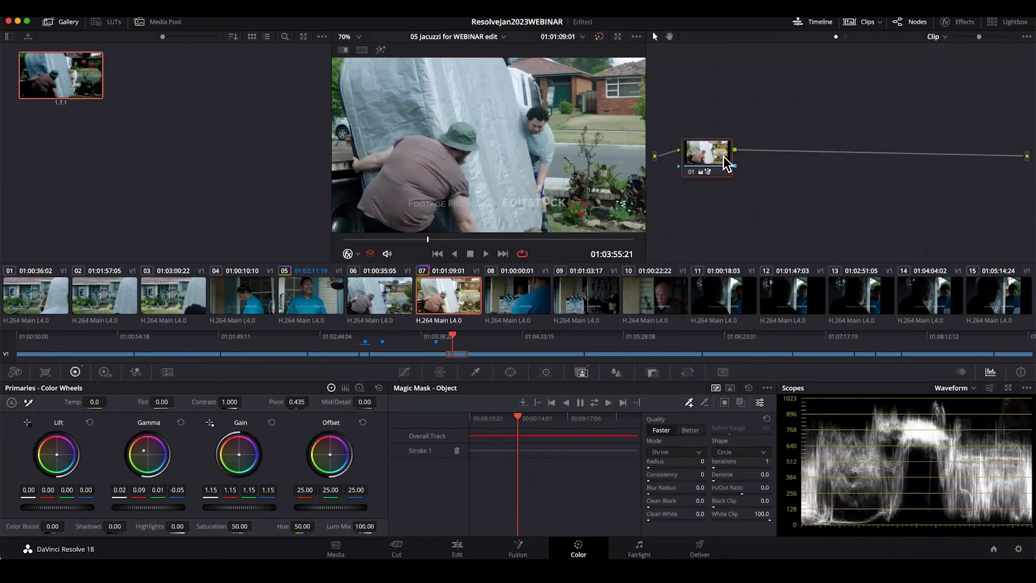
right_click(715, 161)
click(751, 164)
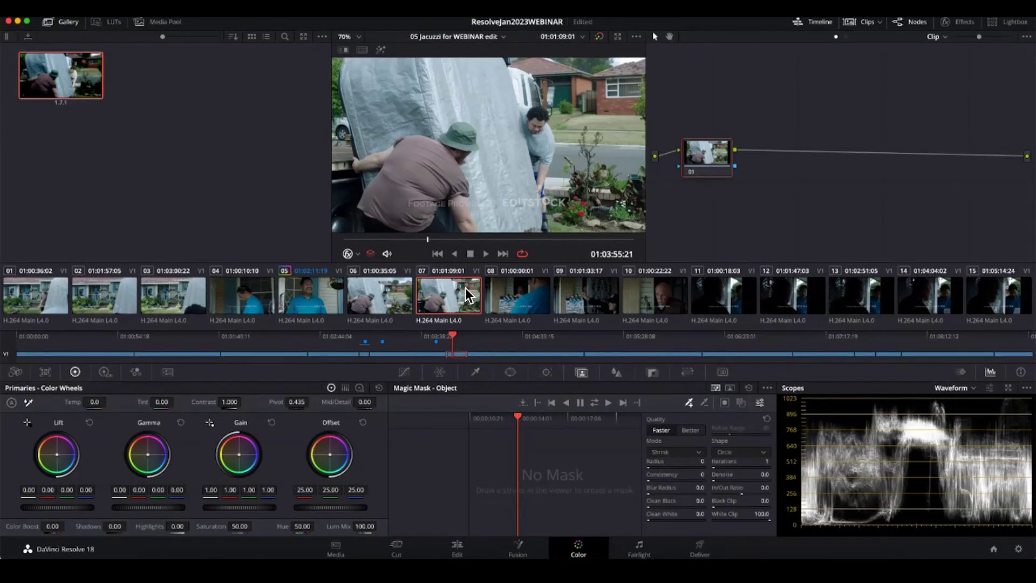
Load local Version 1 of the grade on clip 07.
right_click(450, 298)
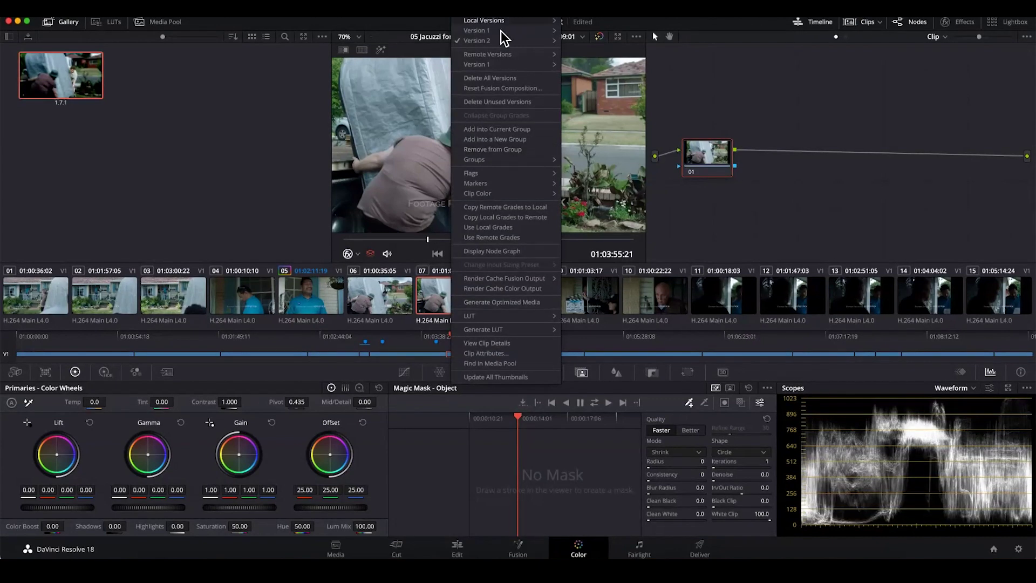
mouse_move(500, 31)
click(607, 33)
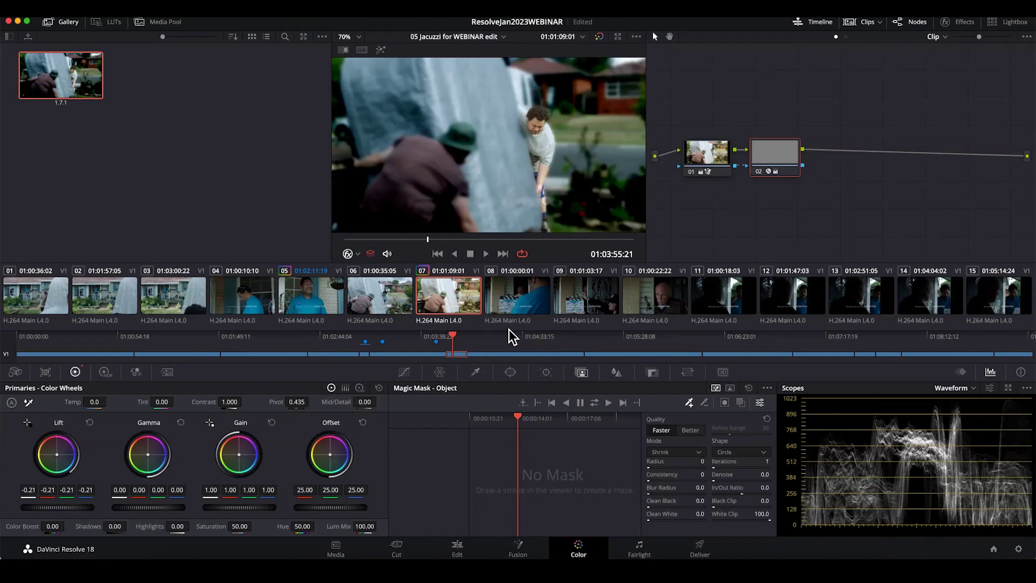
Go through clips 01, 02 and 03 to compare their similar house shots.
click(31, 305)
click(96, 302)
click(155, 305)
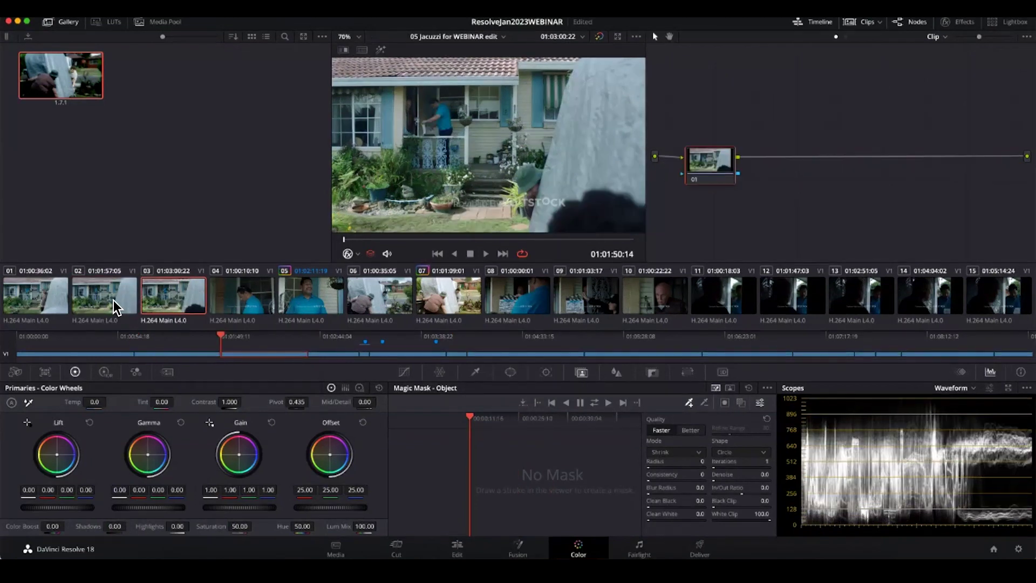
click(172, 295)
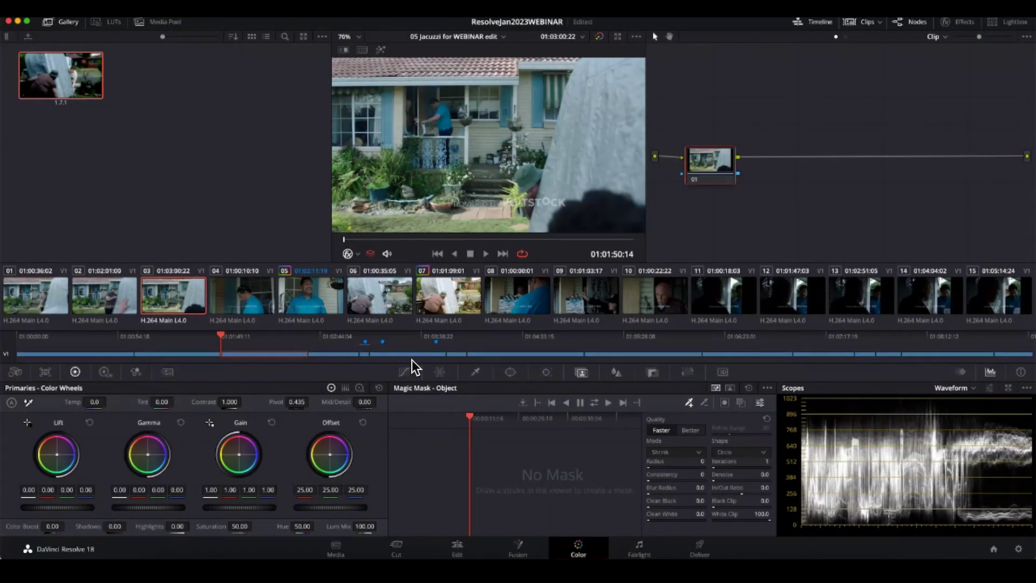
Add serial node 02 to clip 01, setting its master Gain to 1.14 and master Lift to -0.07.
click(39, 298)
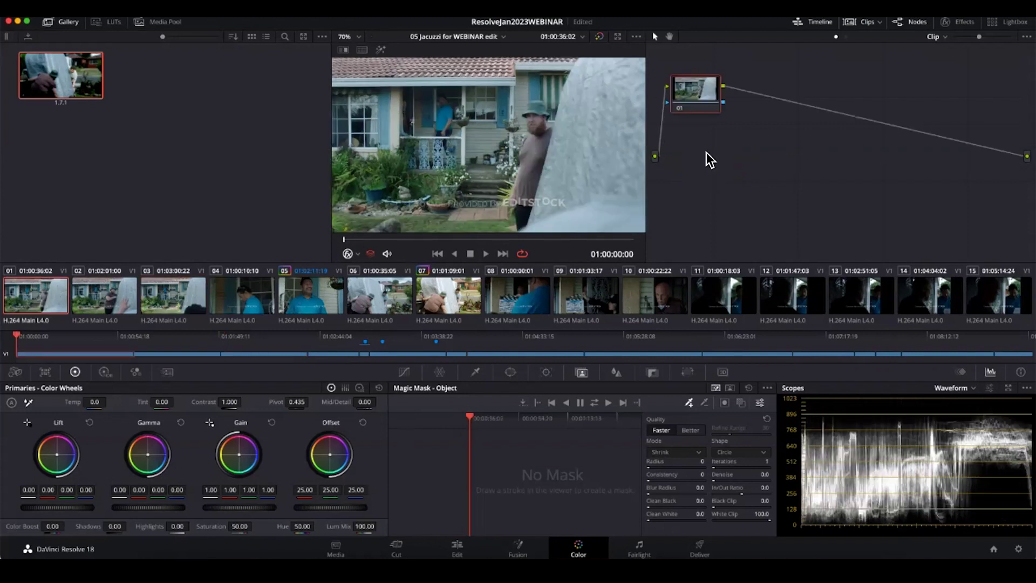
key(alt+s)
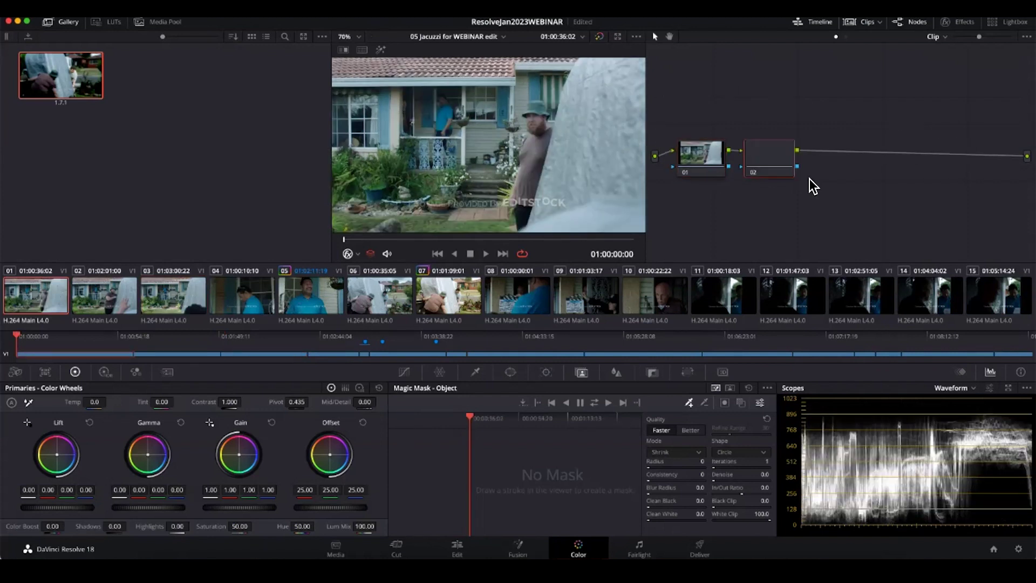
drag(781, 163, 783, 161)
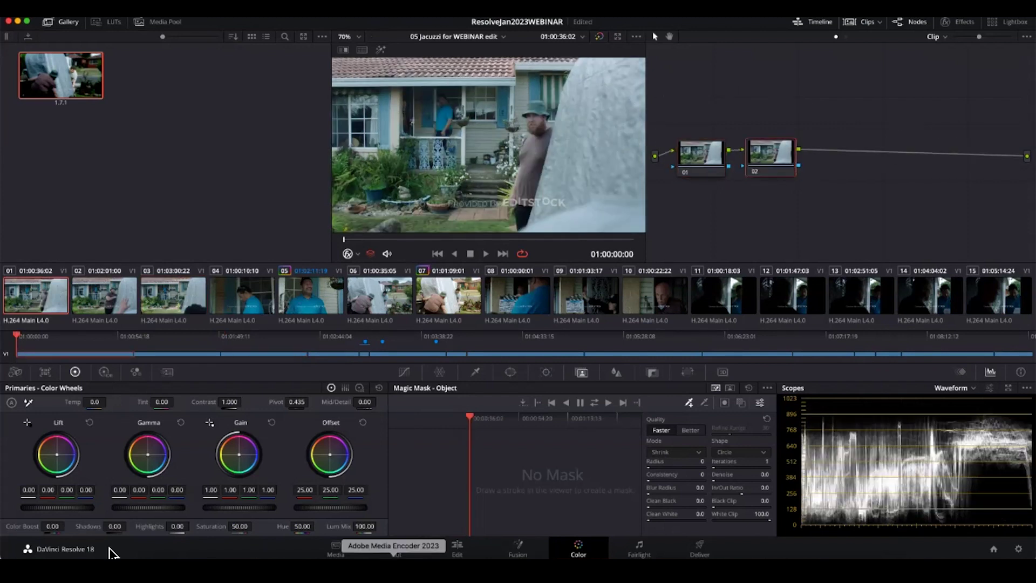
drag(211, 507, 222, 509)
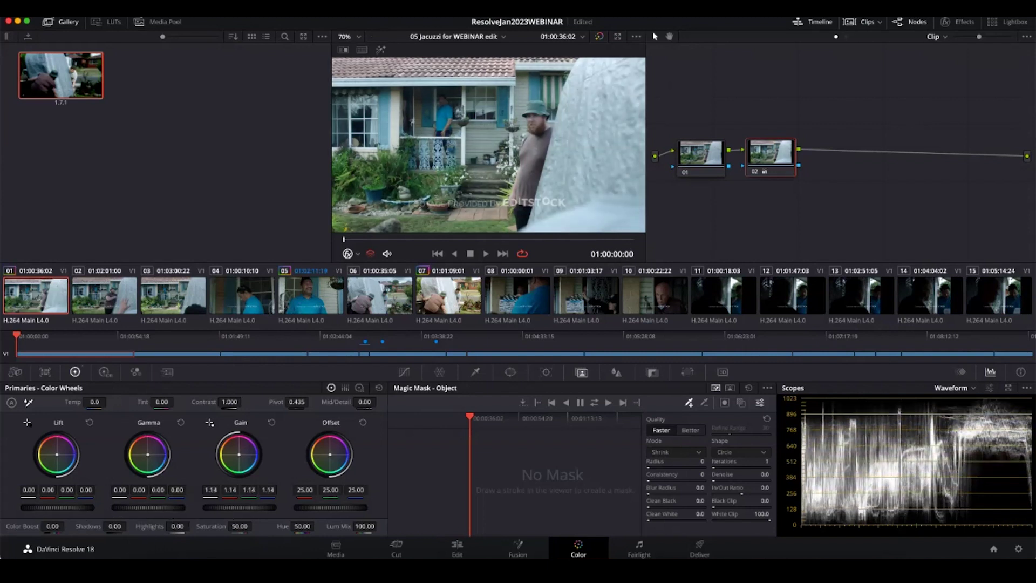
drag(57, 508, 48, 507)
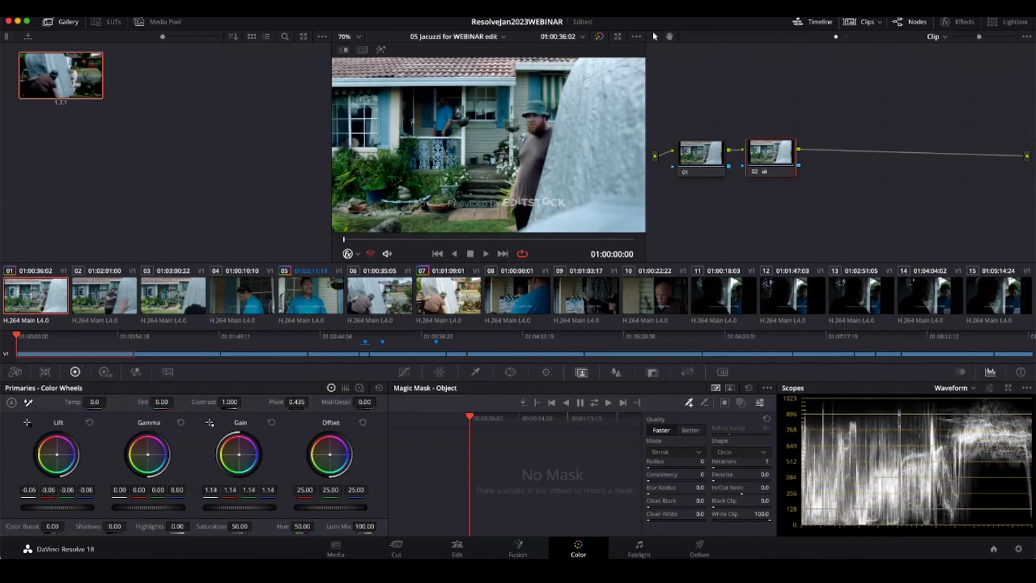
Show the scopes in a separate window, raise master Gamma to 0.07, and warm it to red 0.12, green 0.06, blue 0.04.
right_click(489, 115)
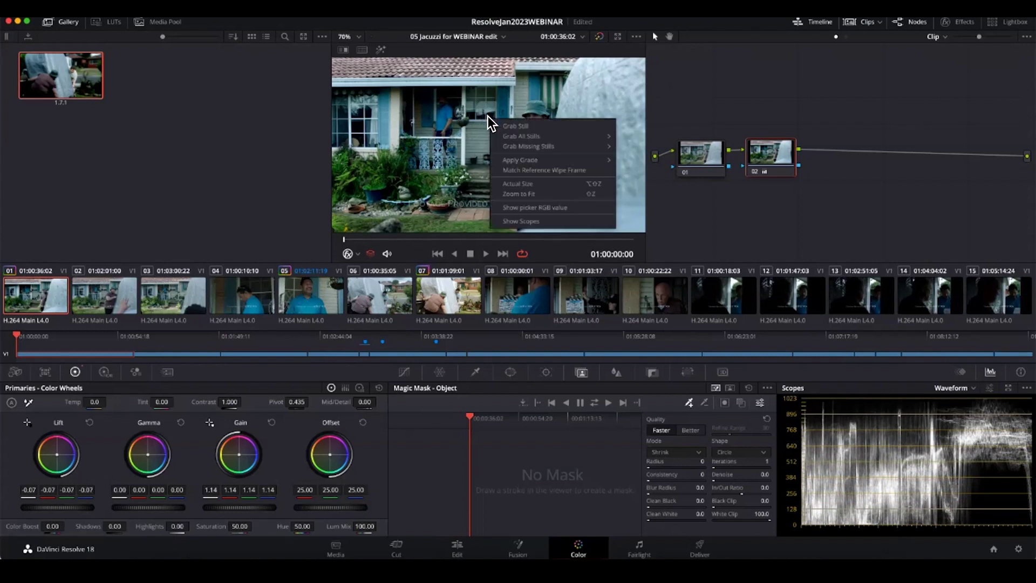
click(521, 220)
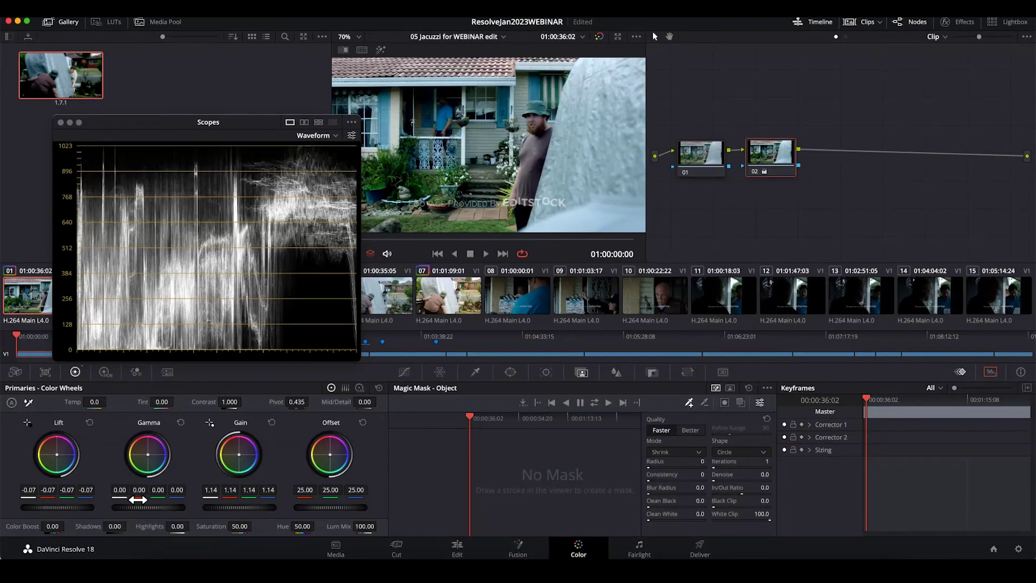
drag(149, 507, 159, 507)
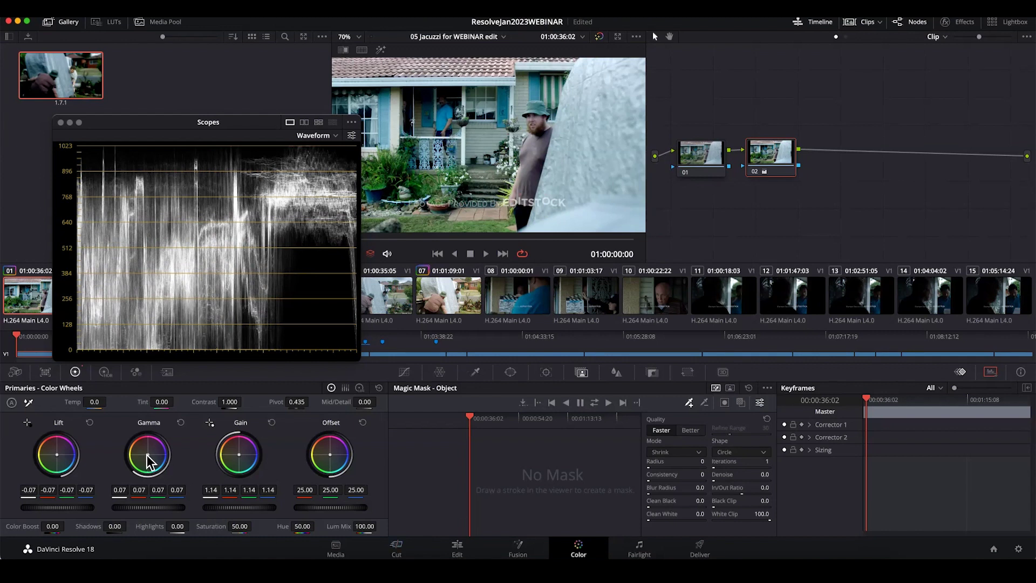
drag(148, 454, 146, 452)
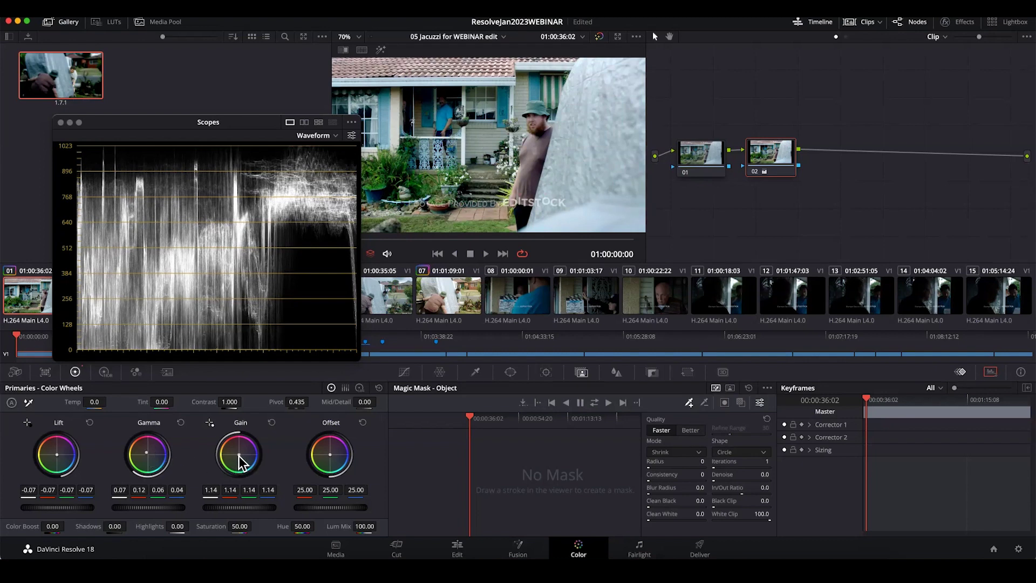
Cool Gain to red 0.93, green 1.18, blue 1.39, set Gamma to red 0.07, green 0.07, blue 0.08, and close the scopes window.
drag(238, 454, 241, 457)
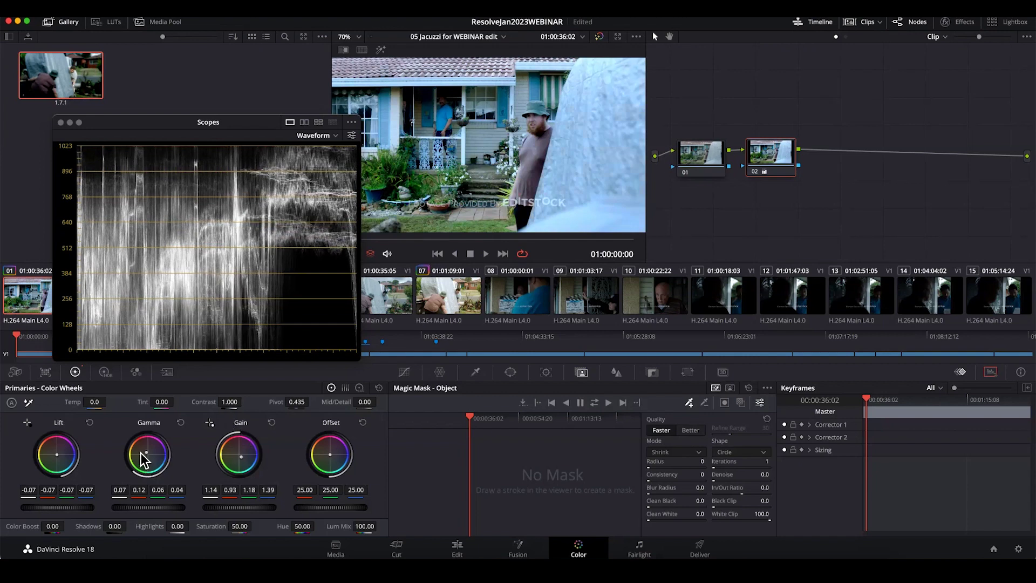
drag(146, 452, 148, 454)
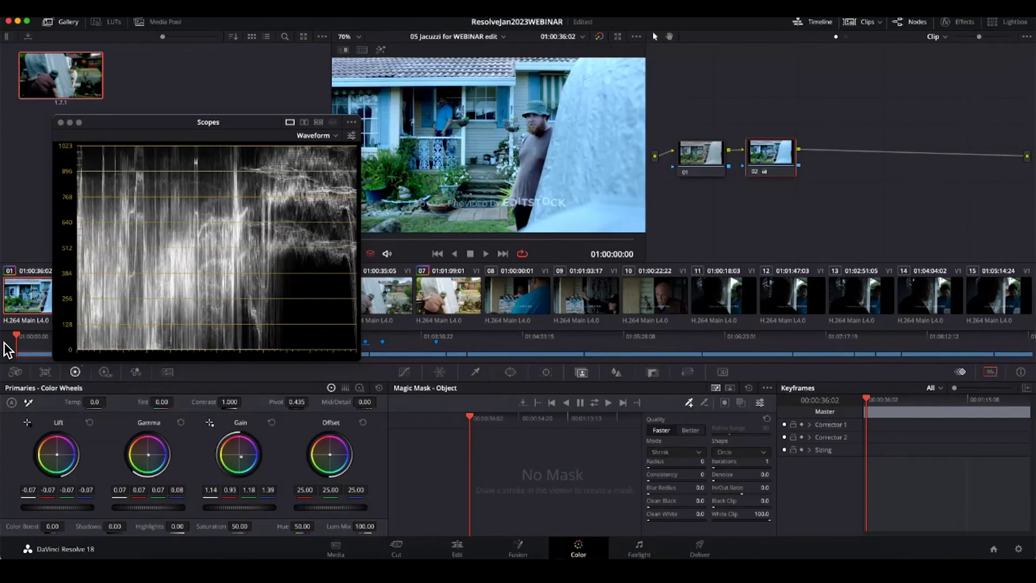
key(ctrl+shift+w)
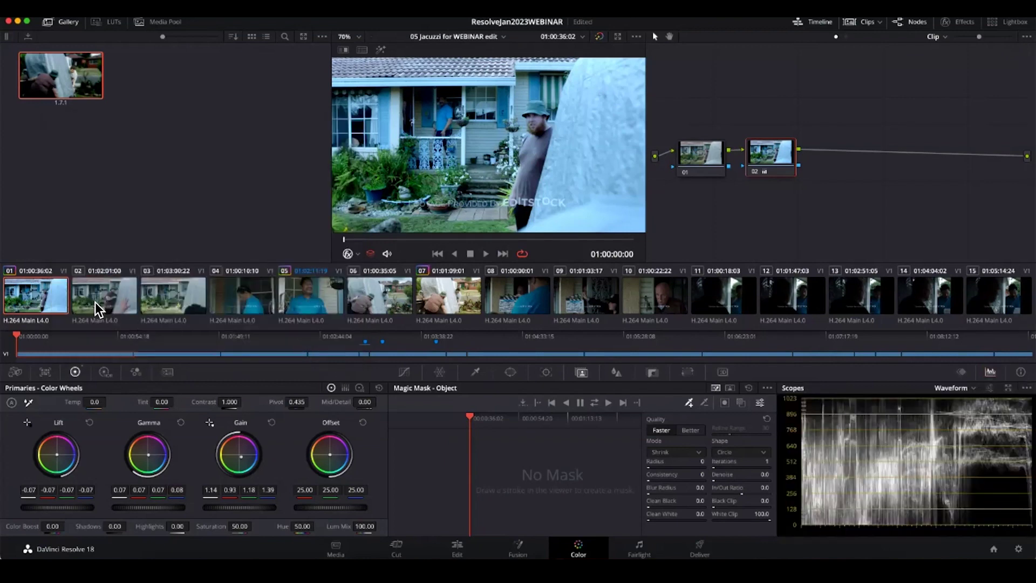
Apply clip 01's grade to clips 02 and 03, and check both clips.
click(97, 301)
click(170, 290)
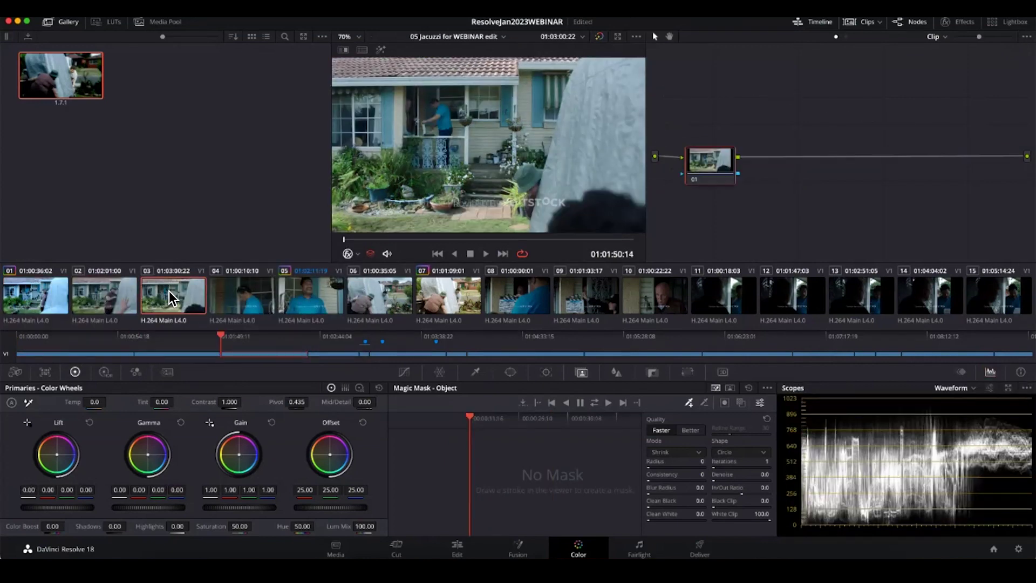
click(38, 297)
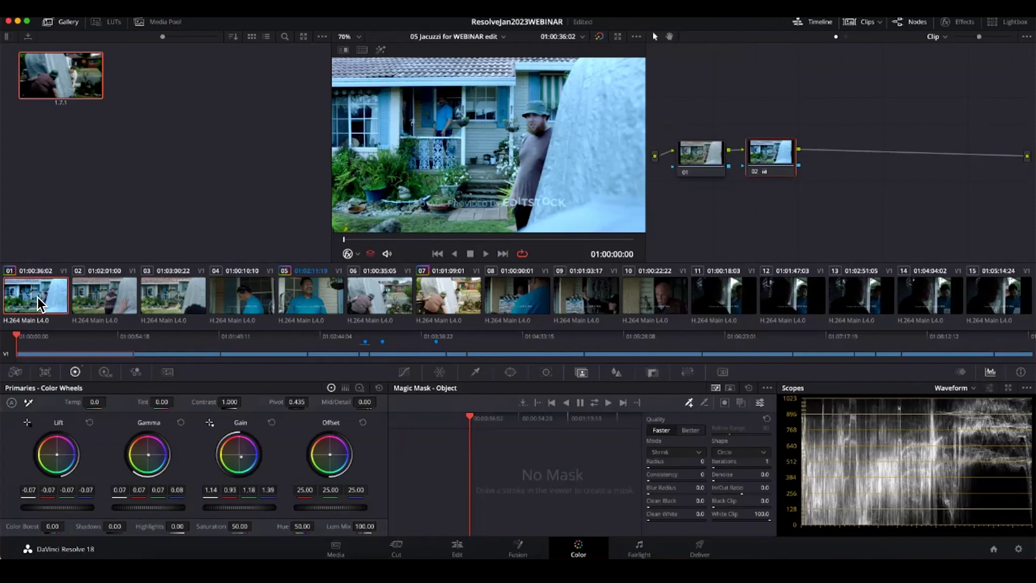
click(95, 300)
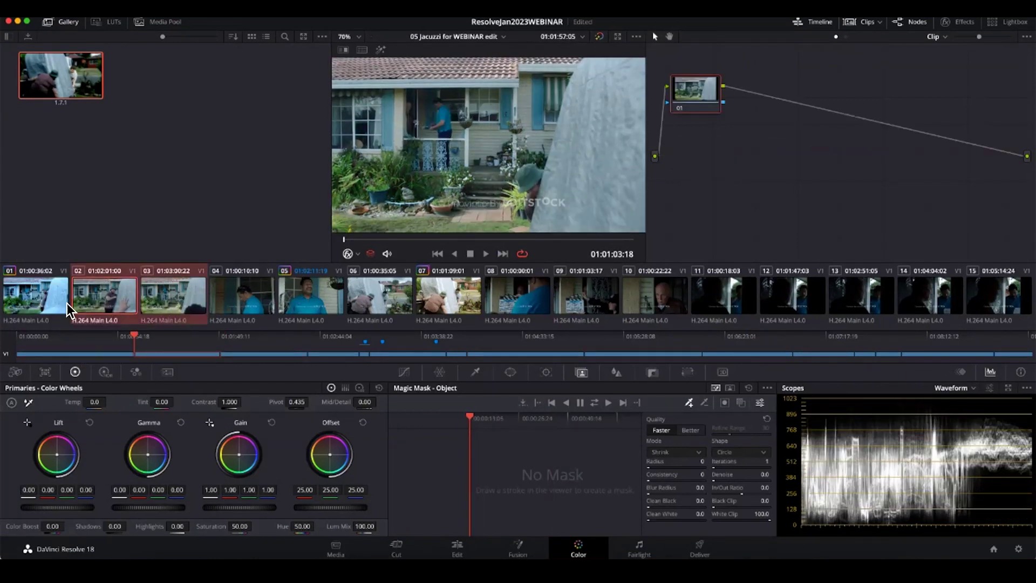
right_click(22, 316)
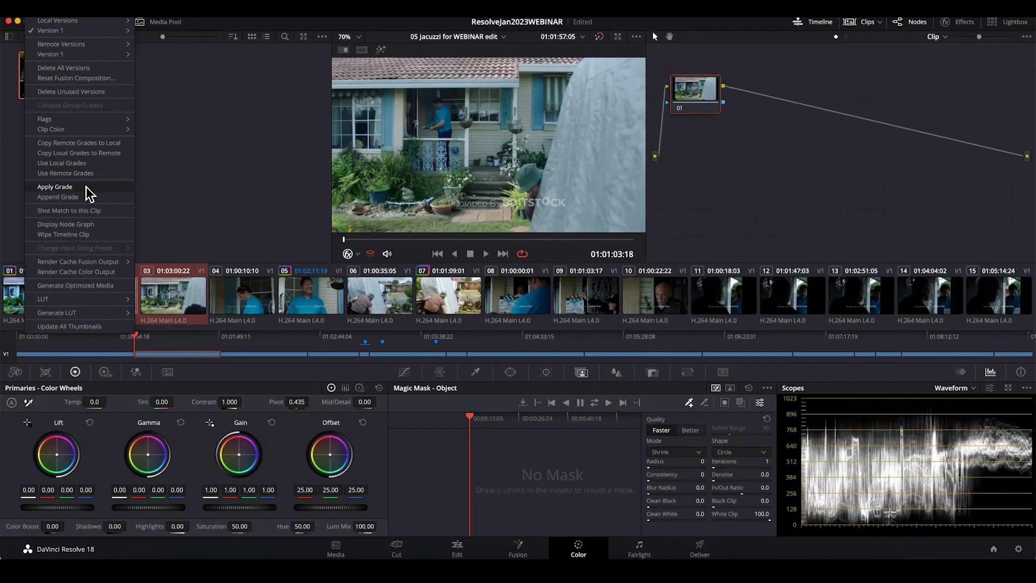
click(121, 186)
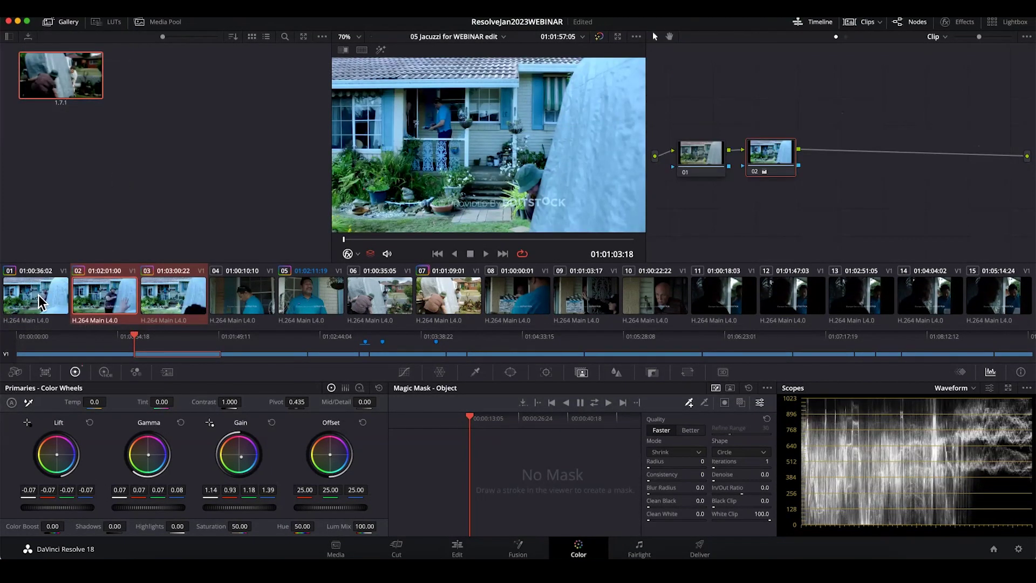
click(99, 306)
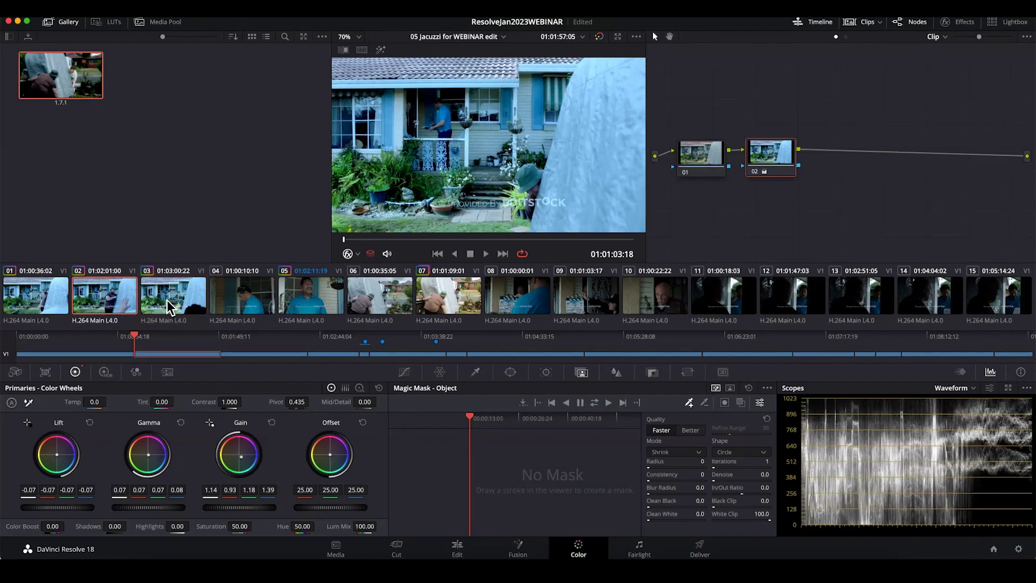
click(171, 306)
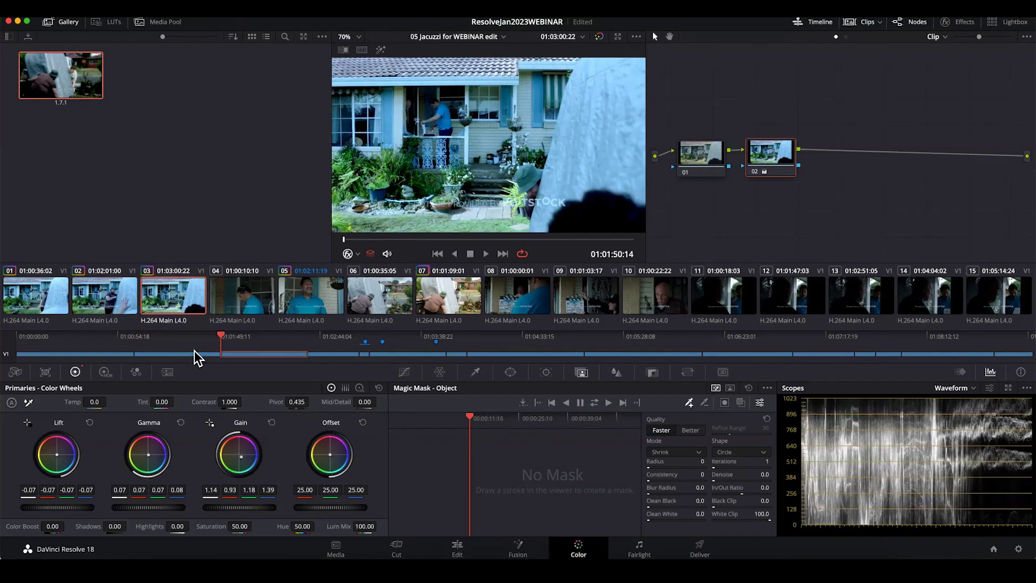
Reset all grades and nodes on clips 01, 02 and 03.
shift+click(38, 297)
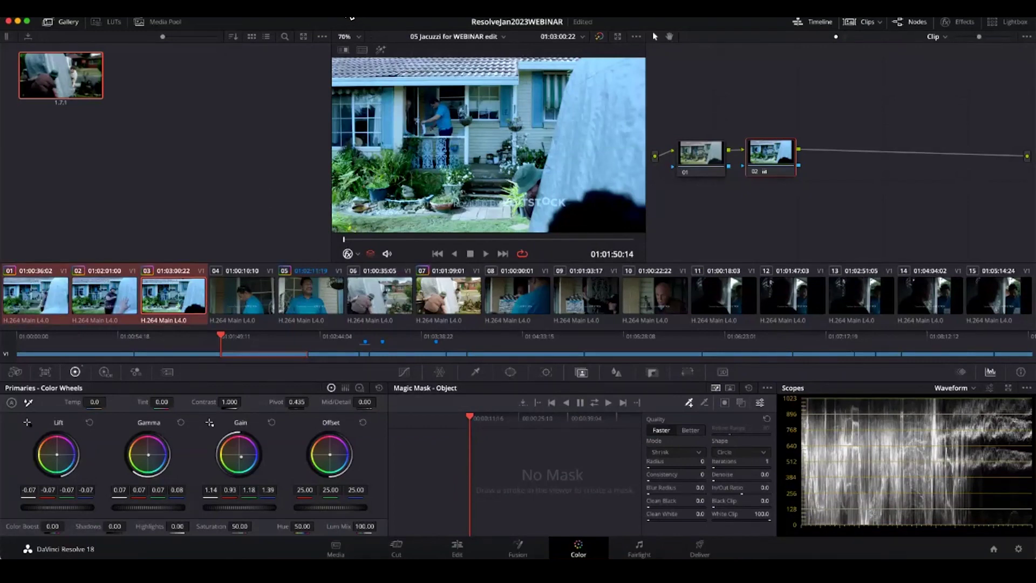
click(351, 17)
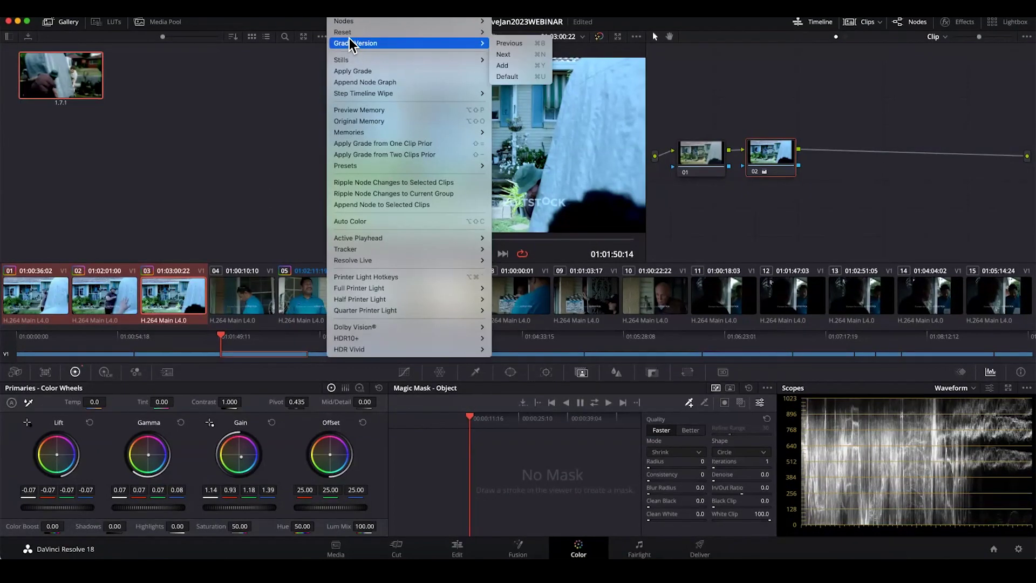
mouse_move(377, 32)
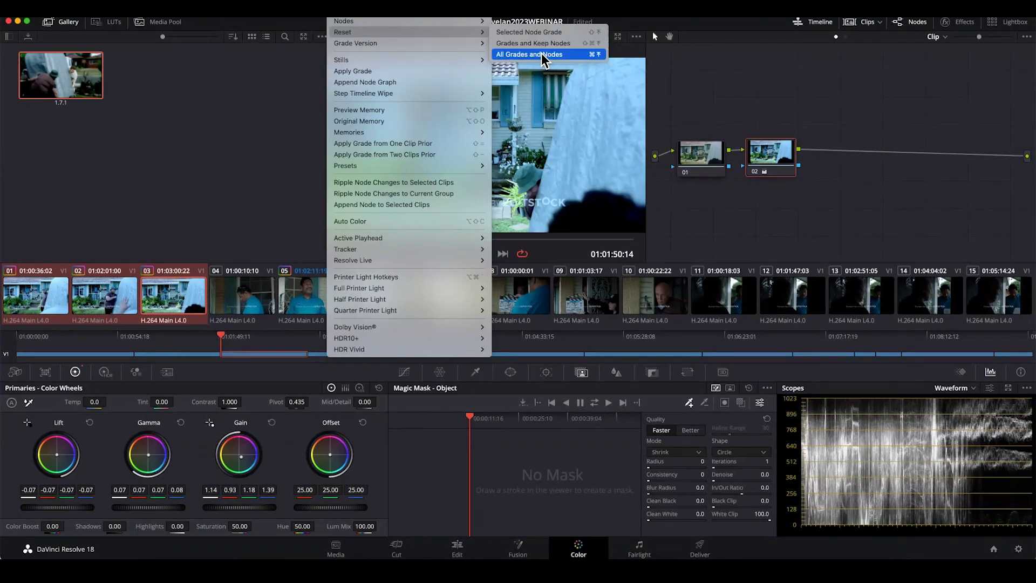
click(539, 54)
Set clip 01's master Gain to 1.22, warm Gamma to red 0.10, green -0.01, blue -0.10, and compare it with clip 03.
click(42, 311)
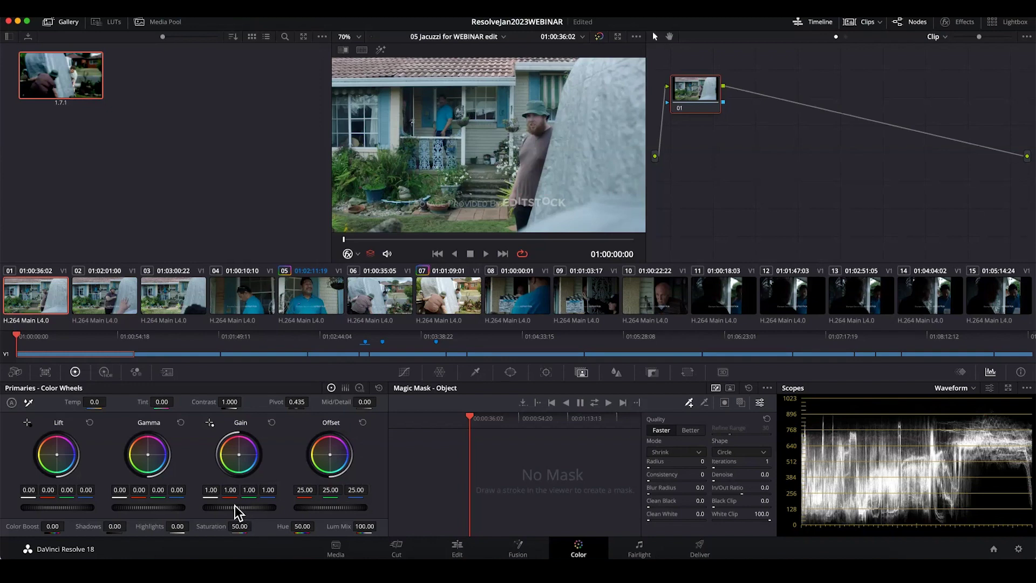
drag(219, 507, 231, 511)
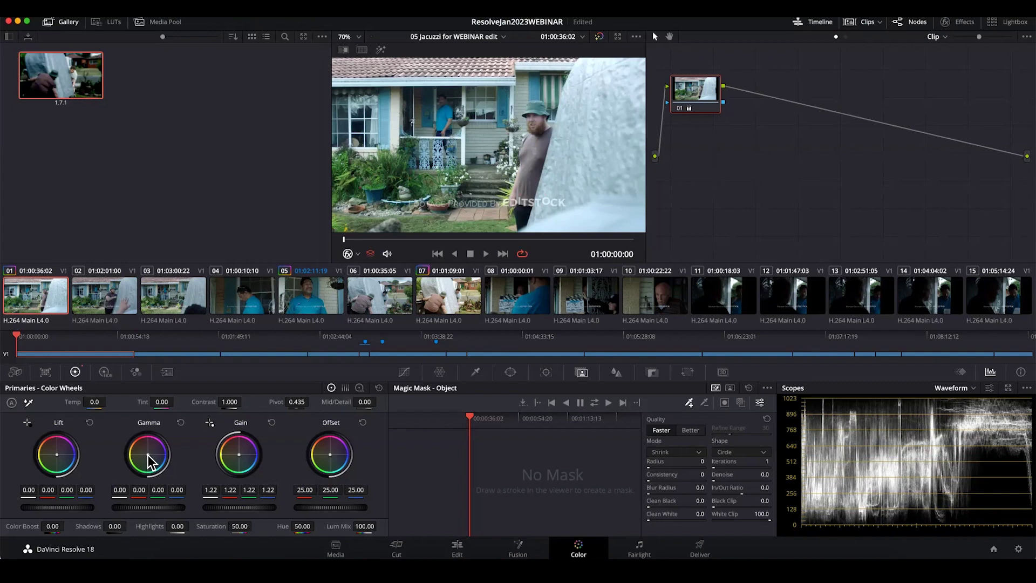
drag(148, 455, 143, 449)
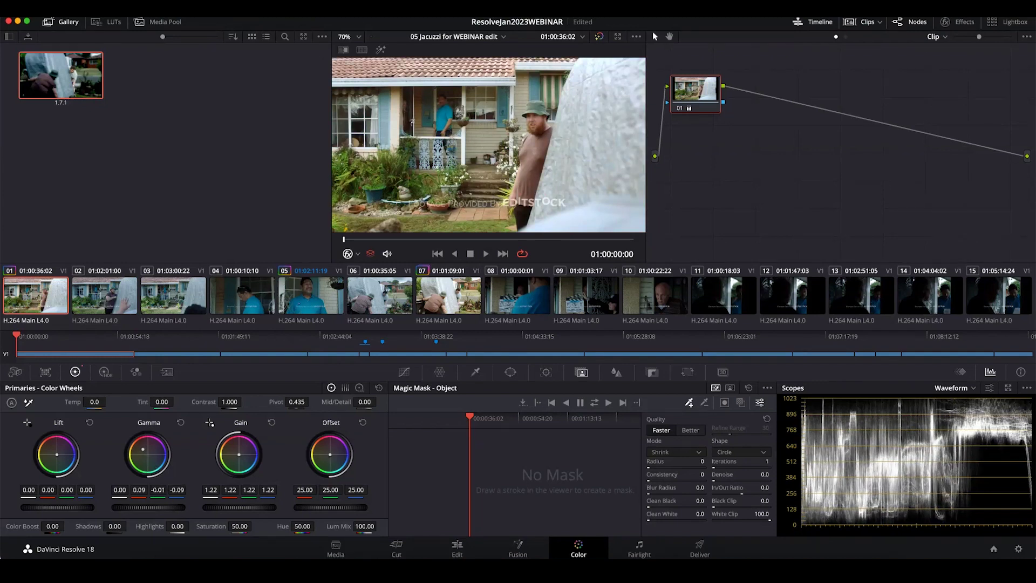
click(122, 302)
click(179, 301)
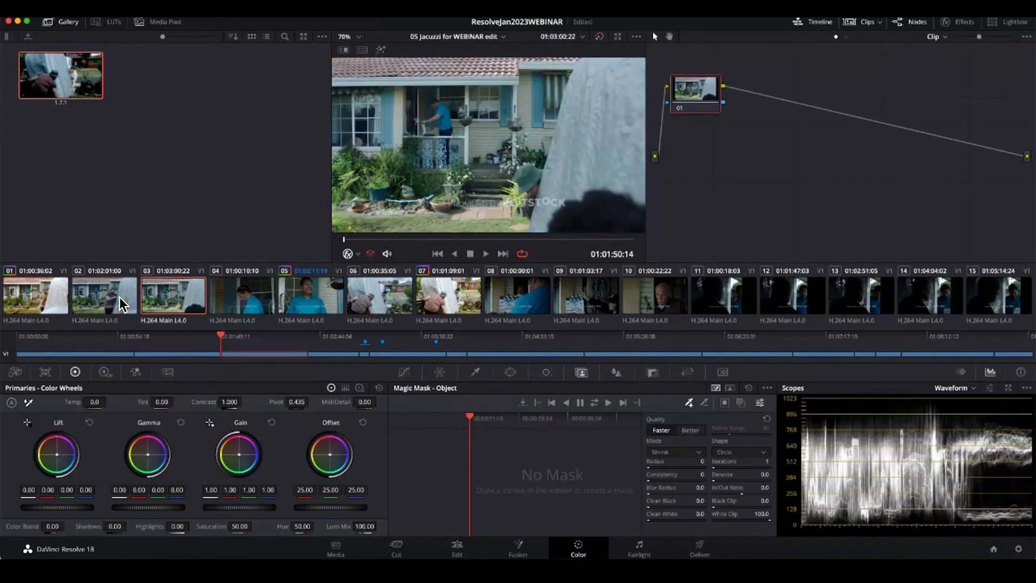
click(38, 293)
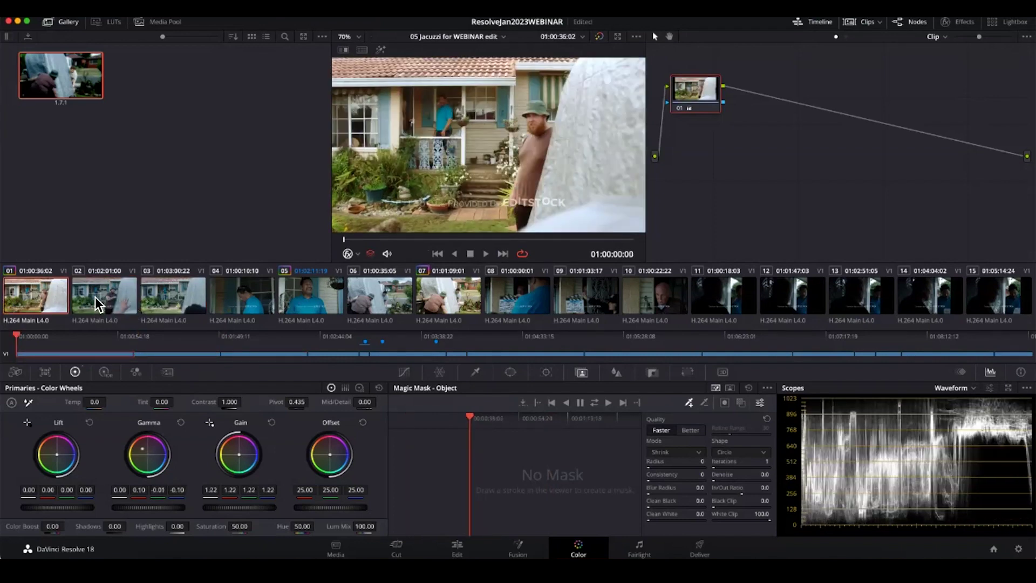
Select only clips 02 and 03, apply the warm grade of clip 01 to them, and check the match.
click(98, 296)
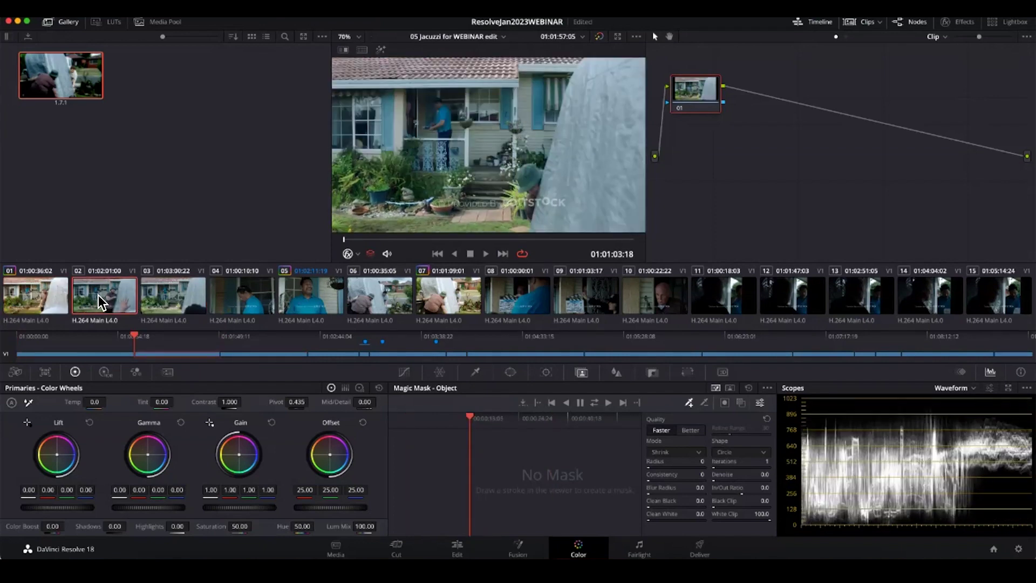
shift+click(179, 294)
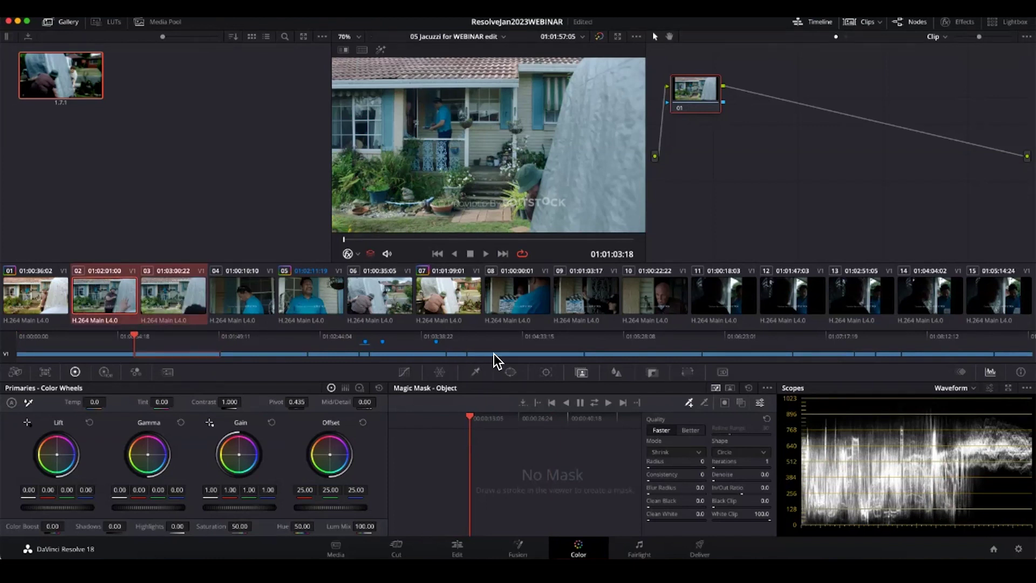
shift+click(433, 298)
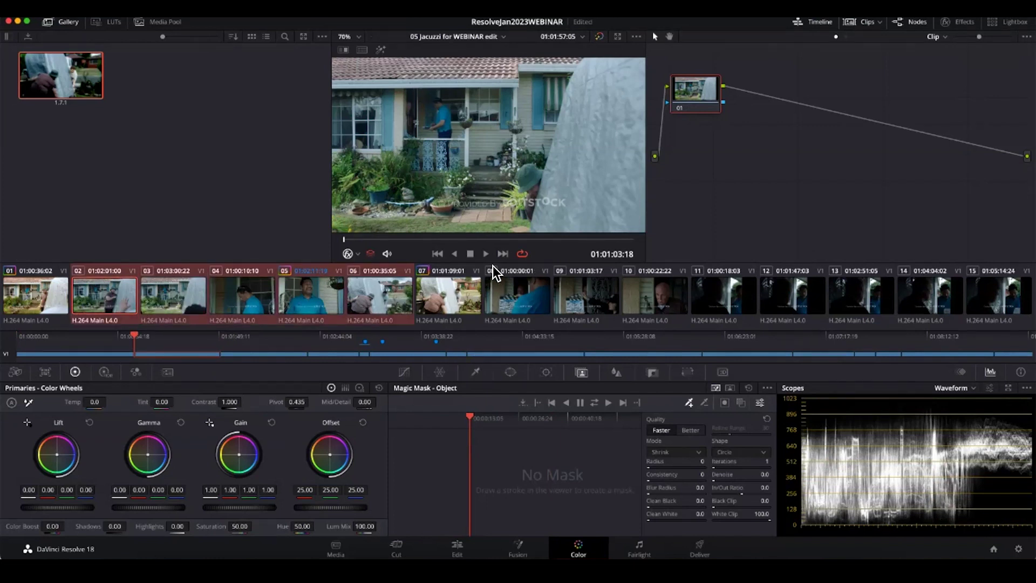
click(101, 306)
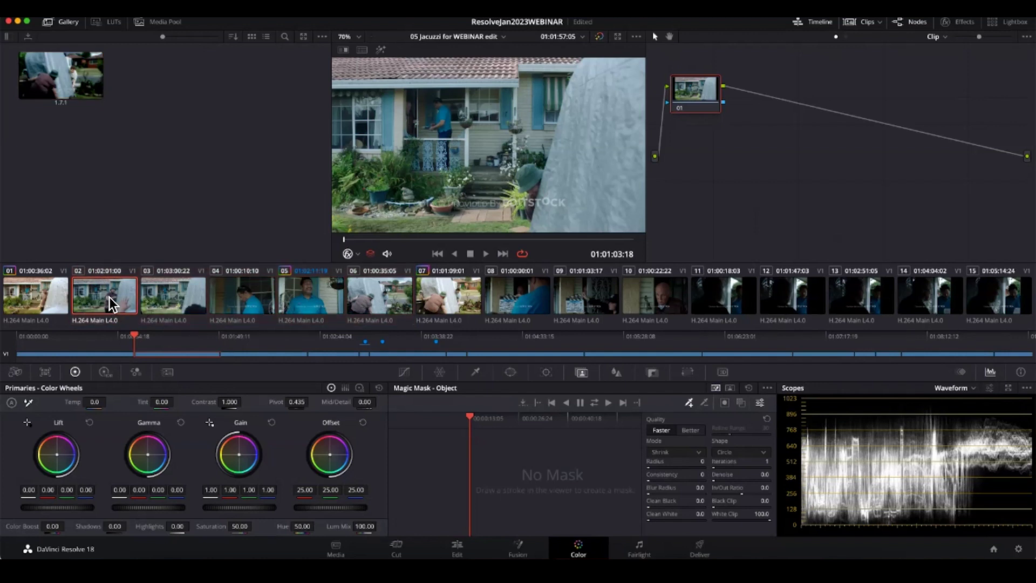
shift+click(177, 306)
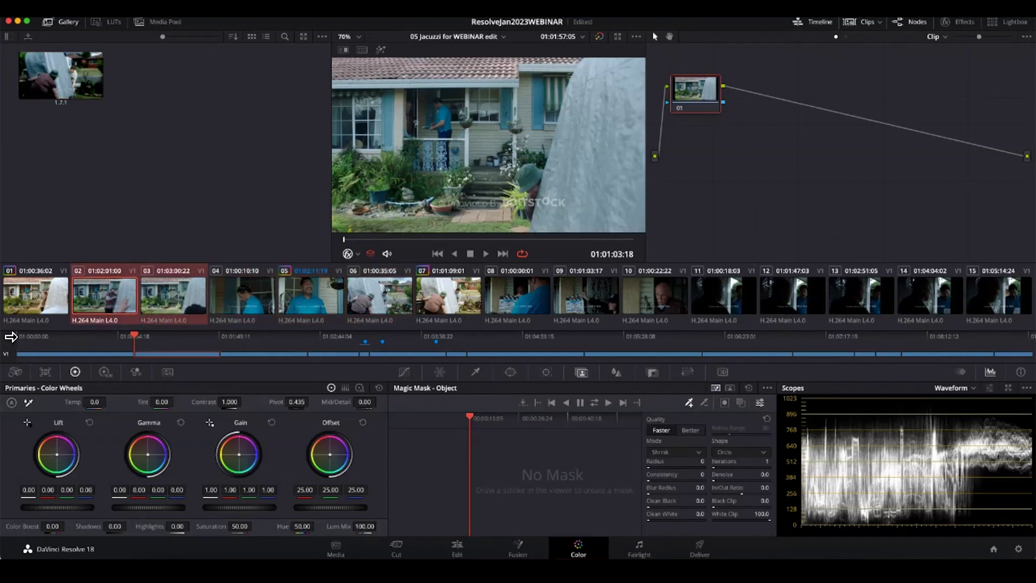
right_click(30, 298)
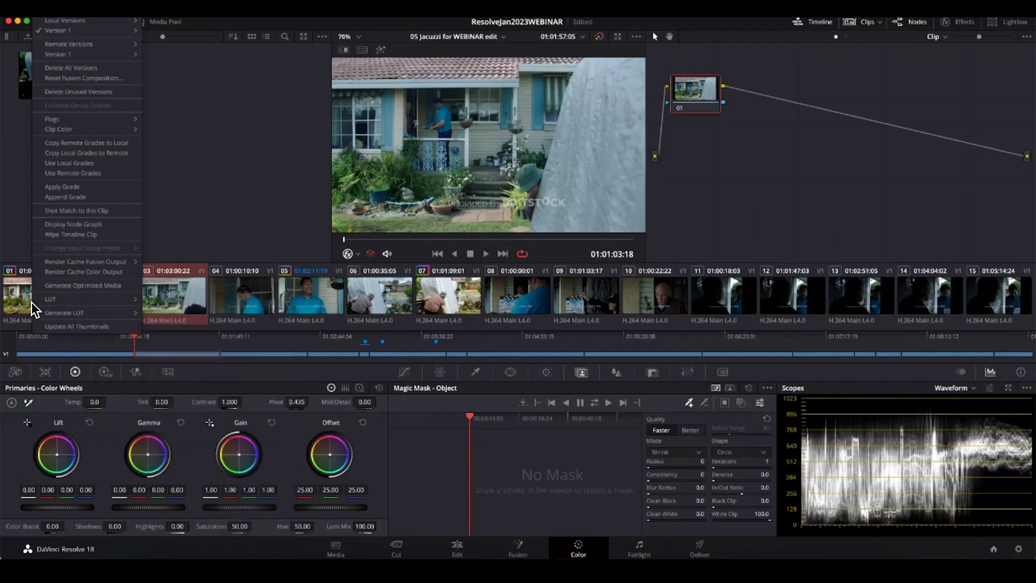
click(80, 189)
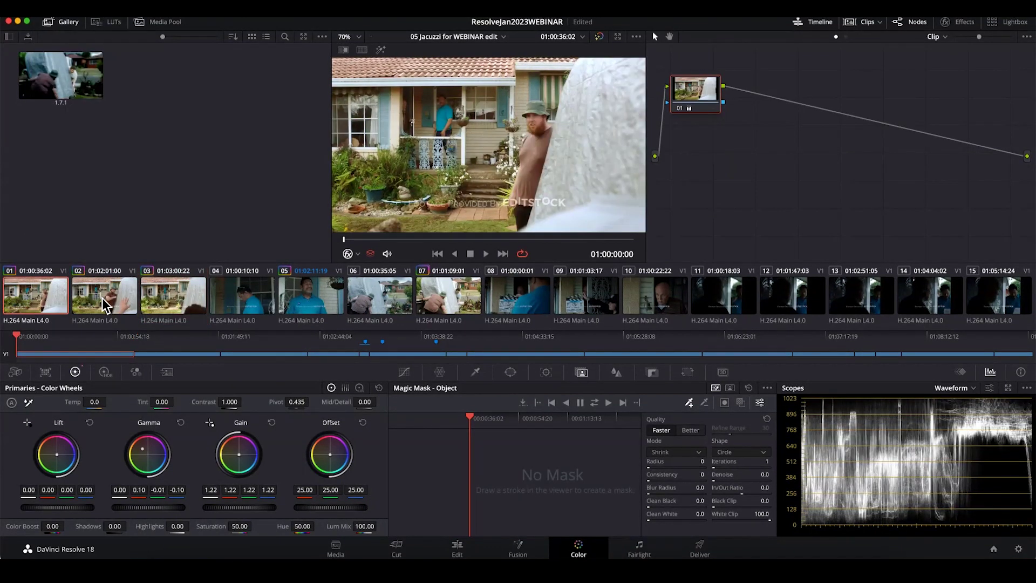
click(181, 304)
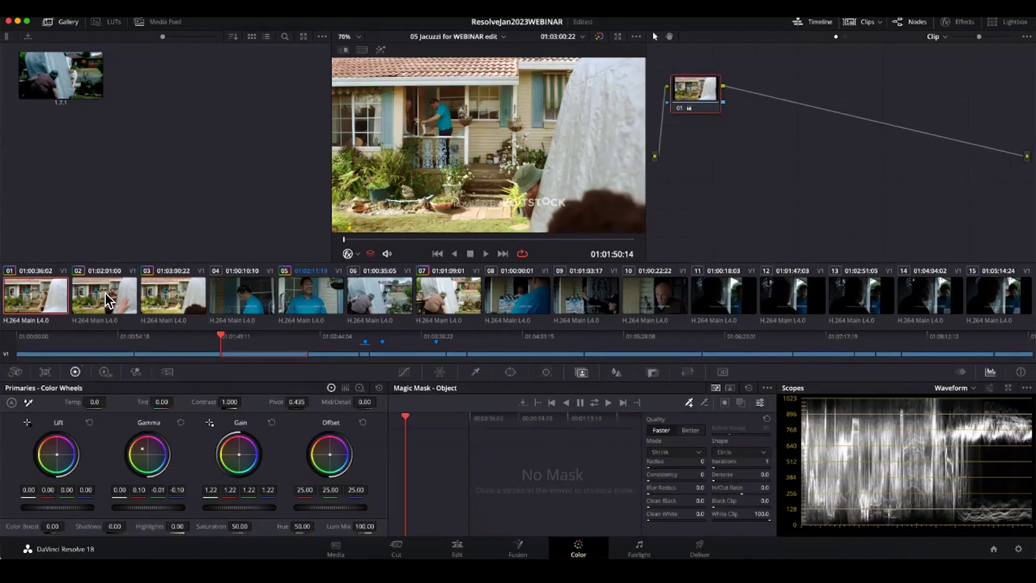
Play the graded sequence full screen from the start of the timeline on the Edit page.
click(457, 546)
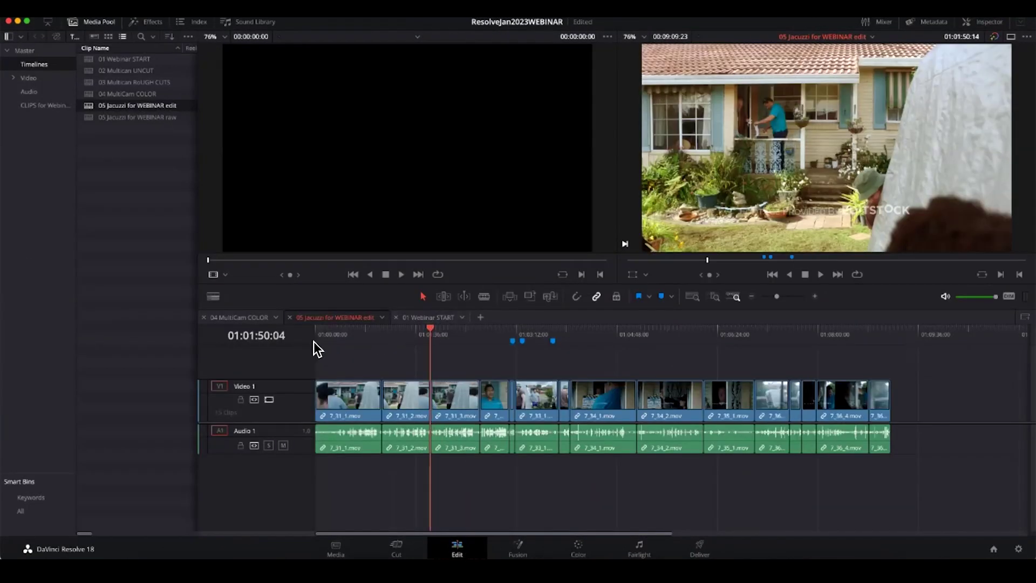
key(Home)
key(super+f)
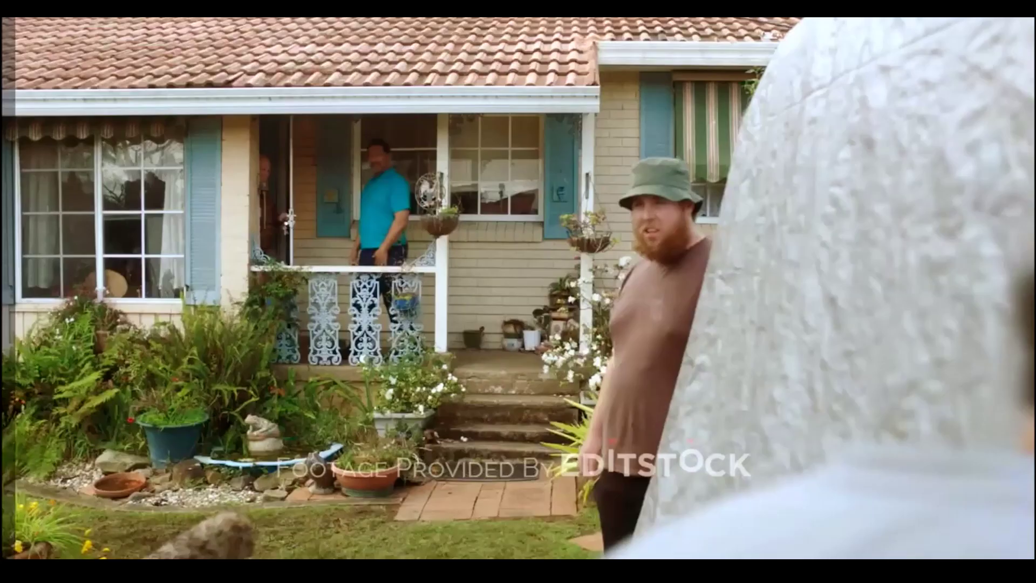
key(space)
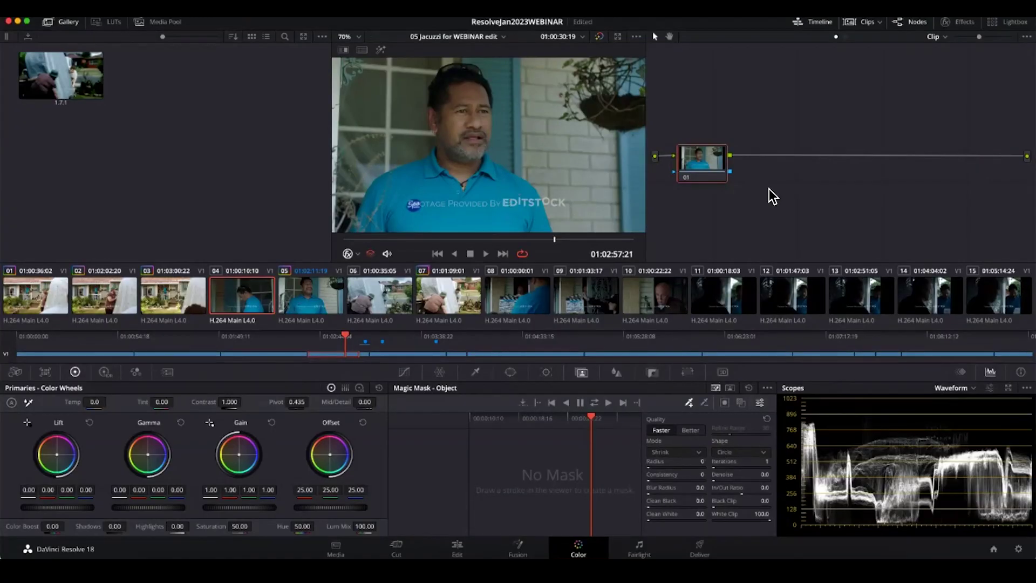
Add serial node 02 to clip 04 and qualify the man's turquoise shirt by sampling its color.
key(alt+s)
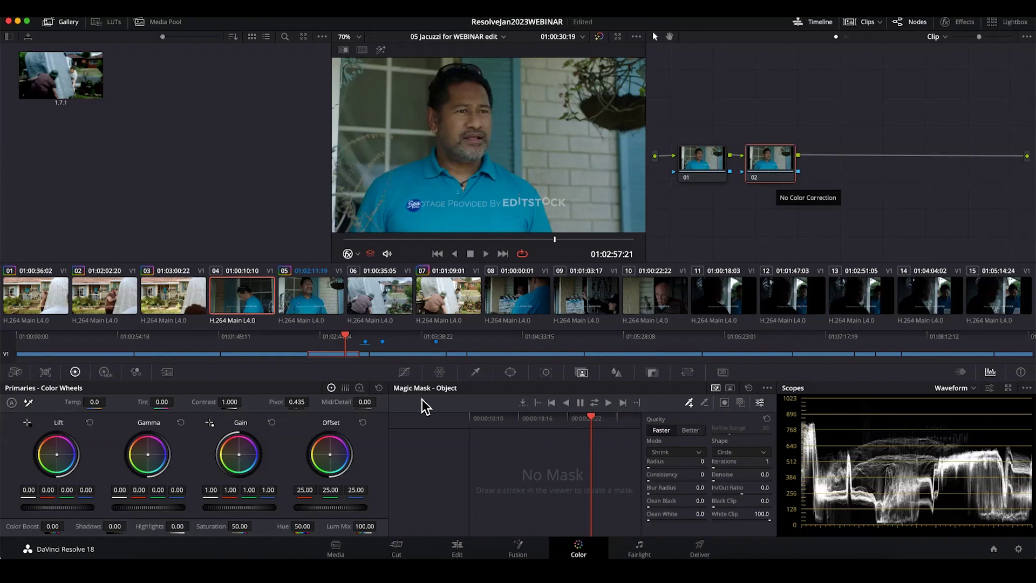
click(474, 374)
click(427, 192)
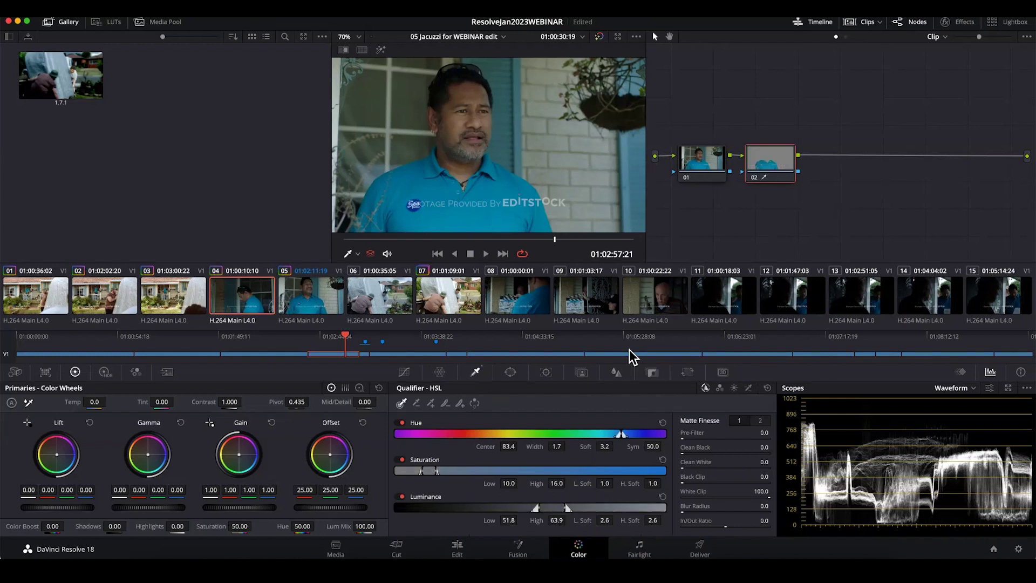
Isolate the blue channel in node 02's custom curves and bend its curve upward near the middle to make the shirt bluer.
click(404, 371)
click(746, 405)
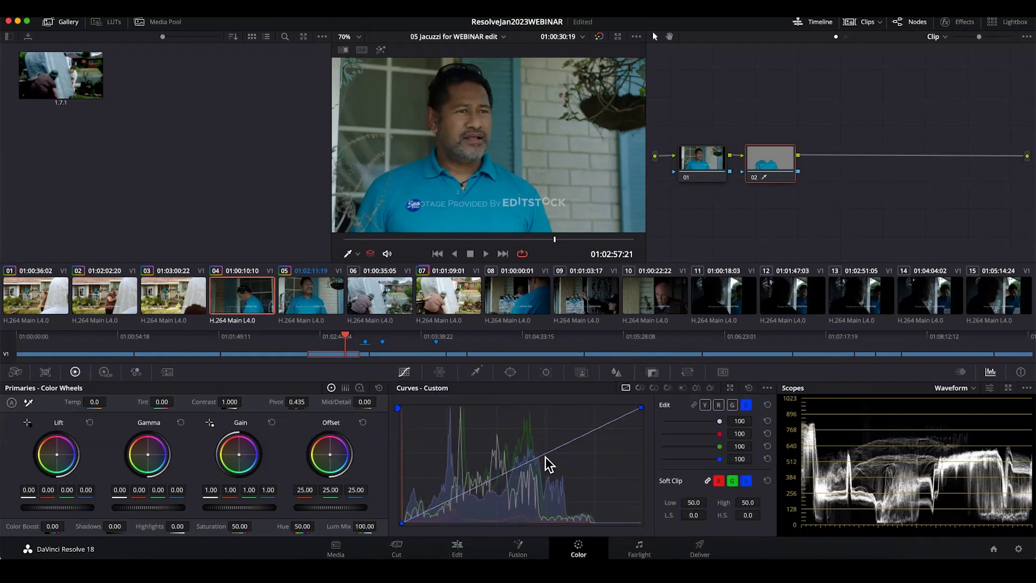
drag(527, 462, 501, 445)
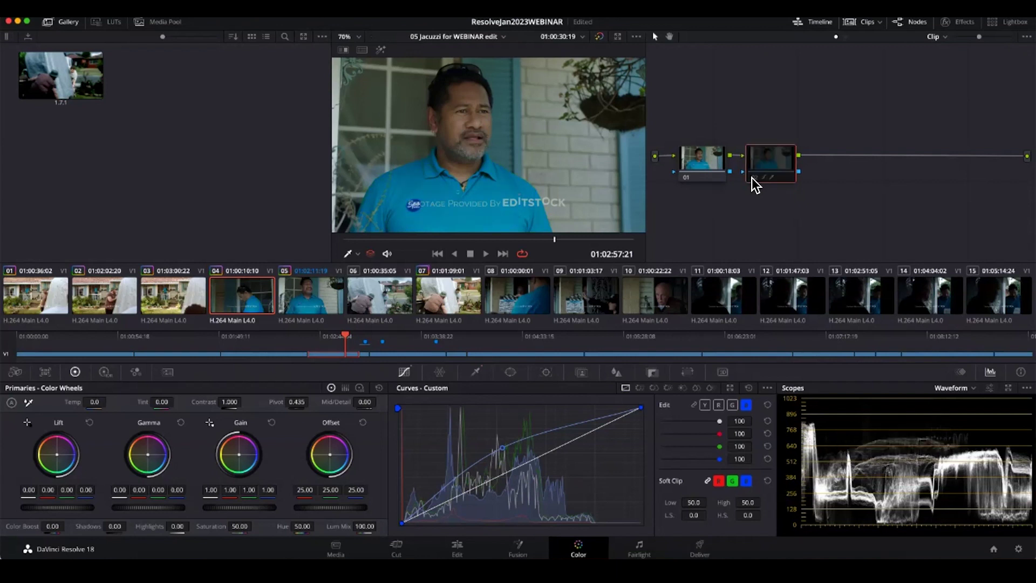
Show the scopes in a separate window, set them to Vectorscope, and raise the graticule brightness to maximum.
right_click(497, 145)
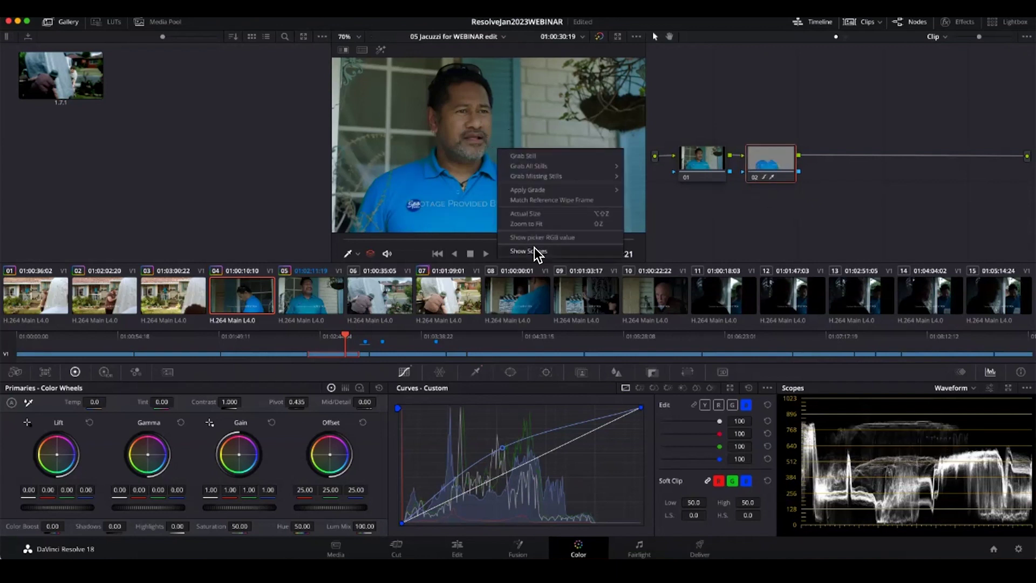
key(super+shift+w)
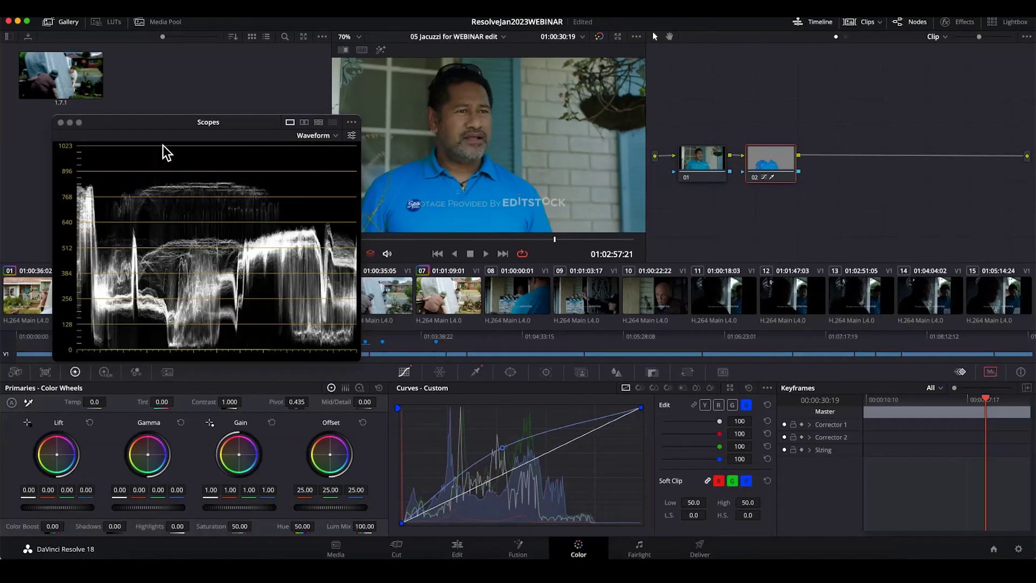
click(336, 135)
click(326, 173)
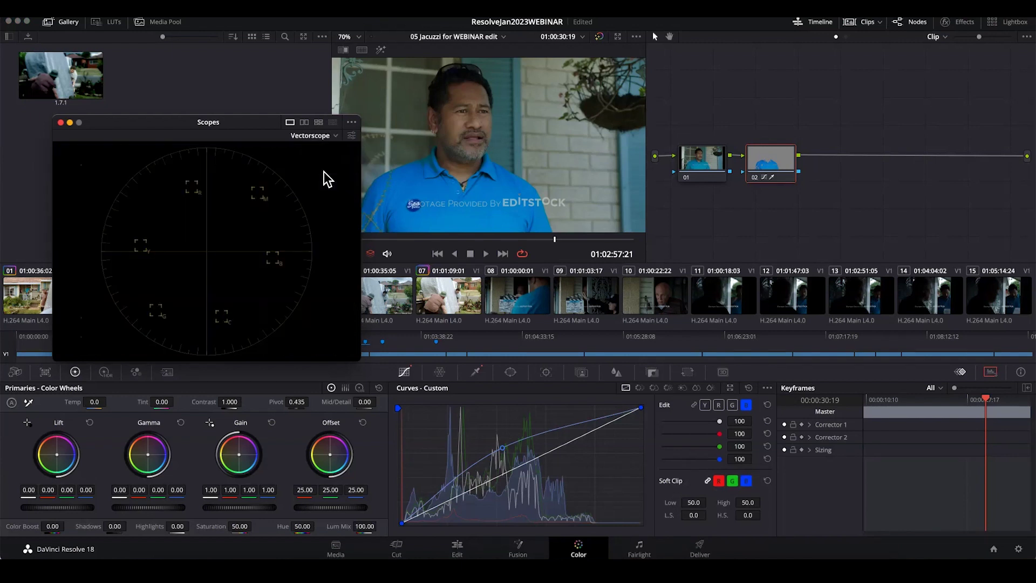
click(353, 138)
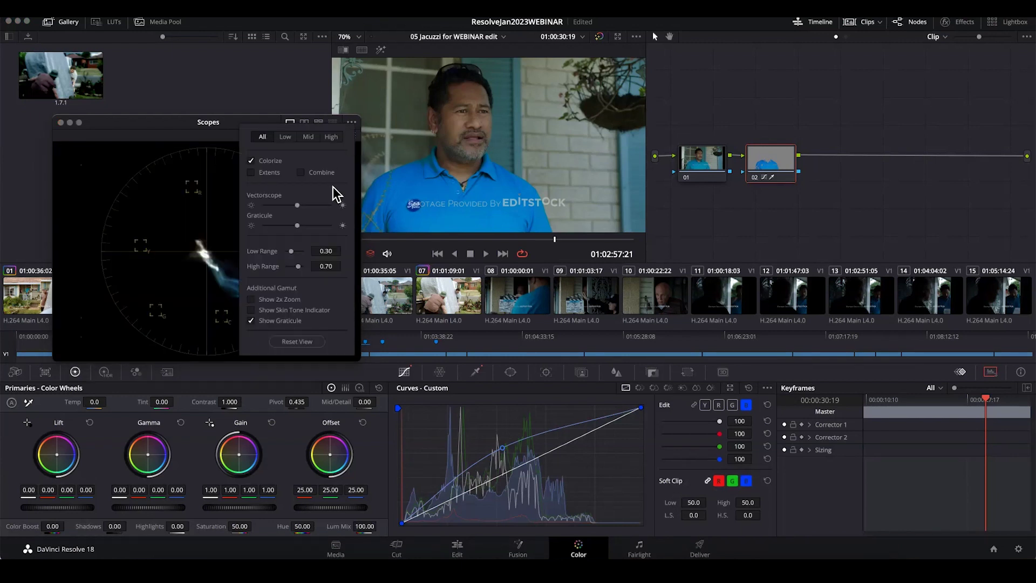
mouse_move(303, 211)
mouse_down()
mouse_move(349, 211)
mouse_move(354, 223)
mouse_up()
click(159, 123)
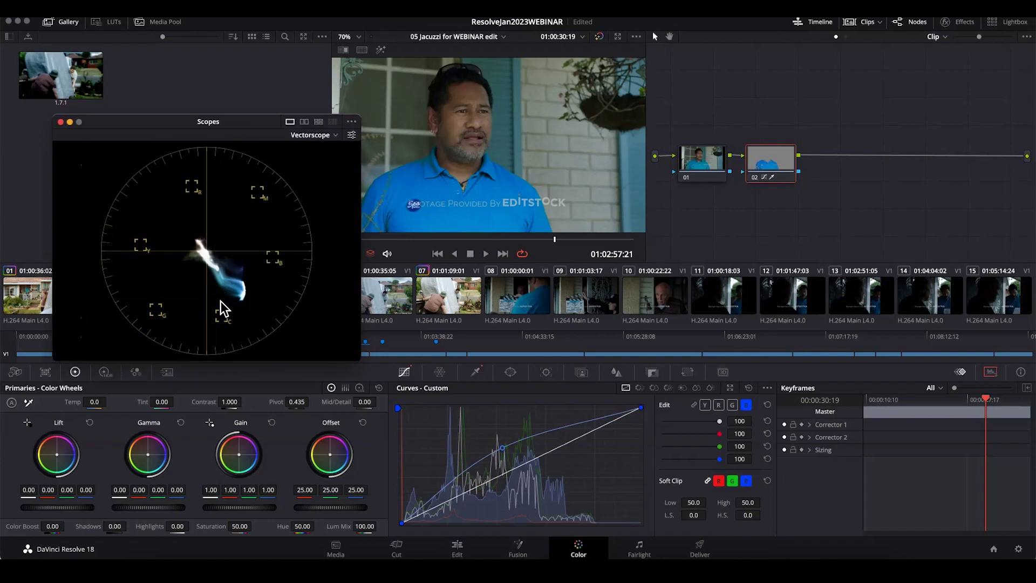
Toggle node 02 off and on to compare the shirt's original and bluer color on the vectorscope.
click(755, 178)
key(ctrl+d)
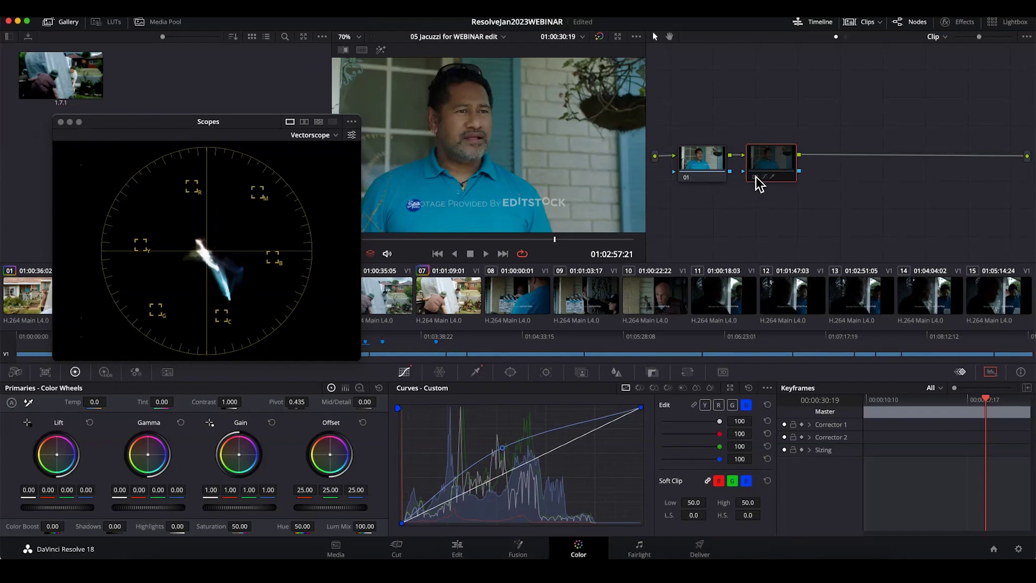
key(ctrl+d)
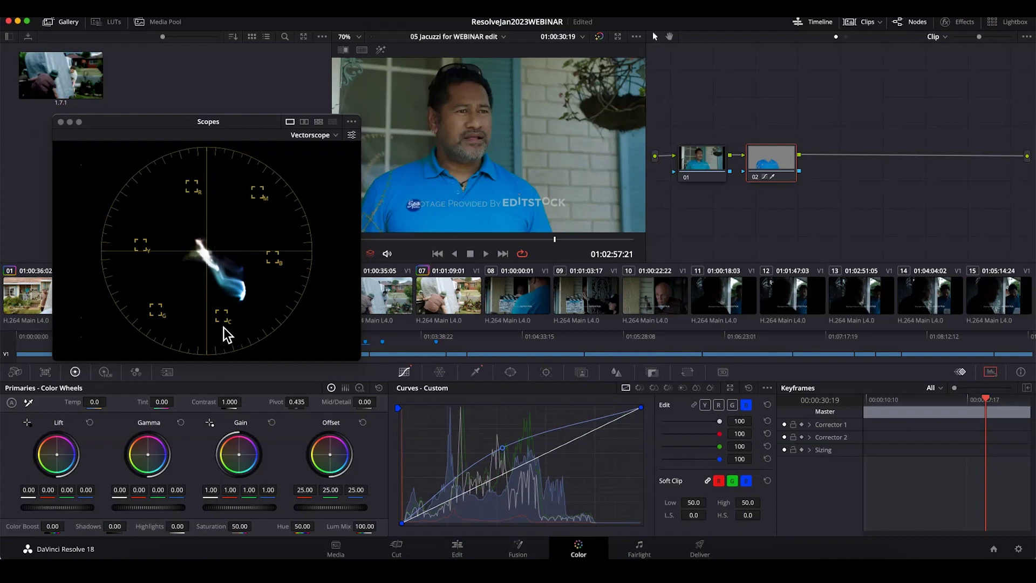
click(756, 177)
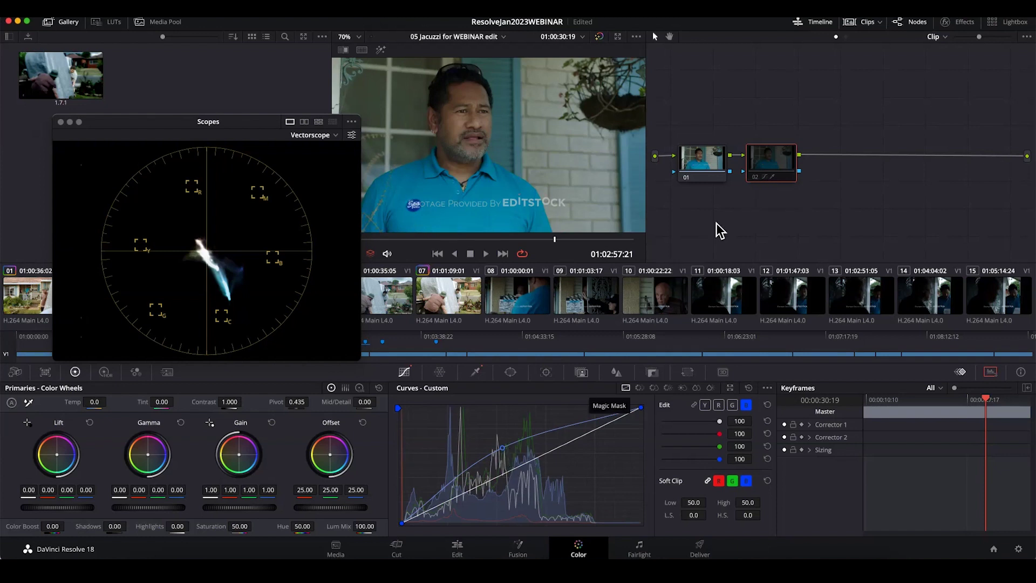
click(756, 178)
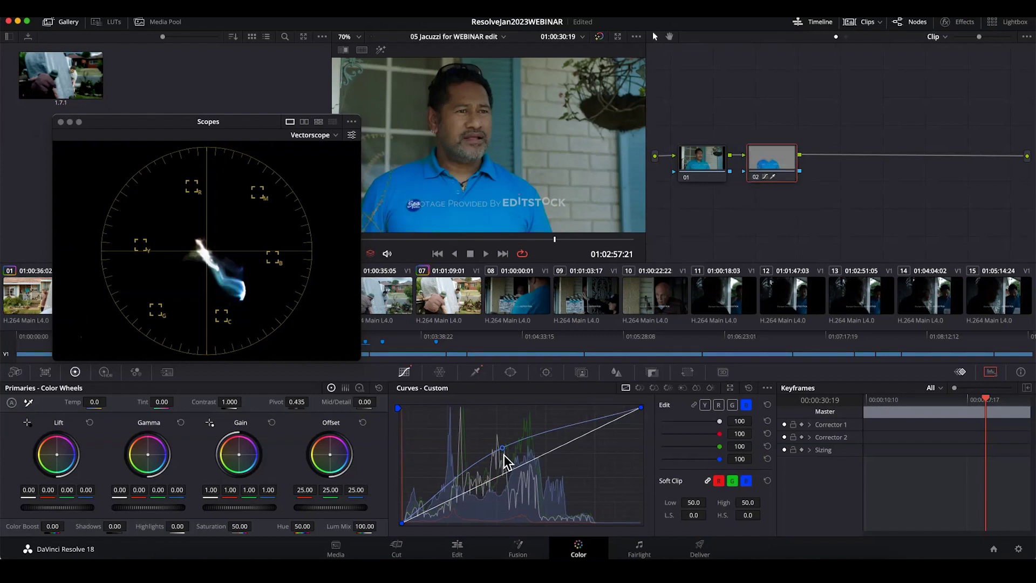
Reshape node 02's custom color channel curves to turn the shirt green, bending red upward and blue downward near the middle.
mouse_move(517, 469)
mouse_down()
mouse_move(534, 463)
mouse_move(506, 442)
mouse_up()
drag(542, 482, 548, 493)
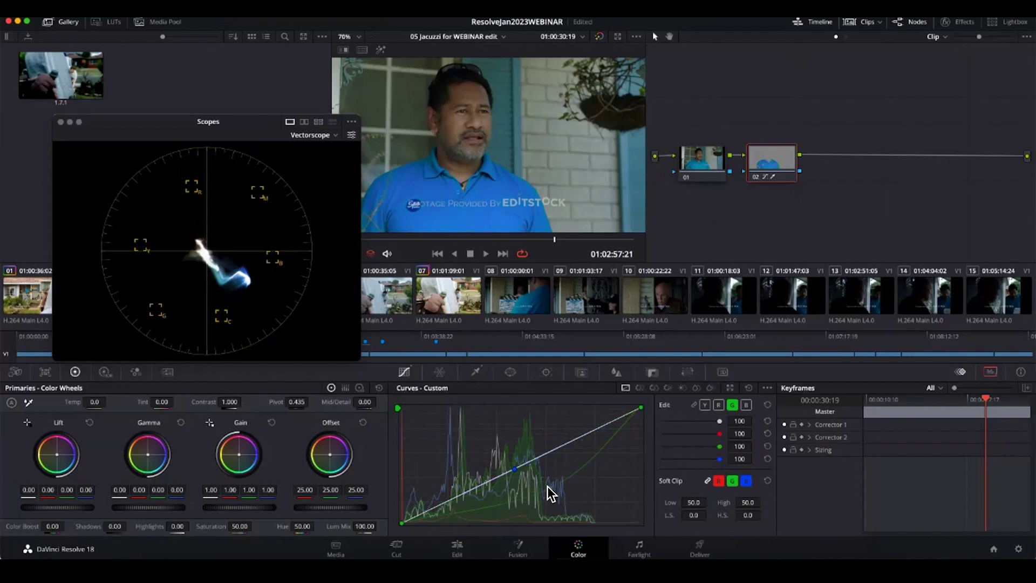
drag(497, 436, 494, 438)
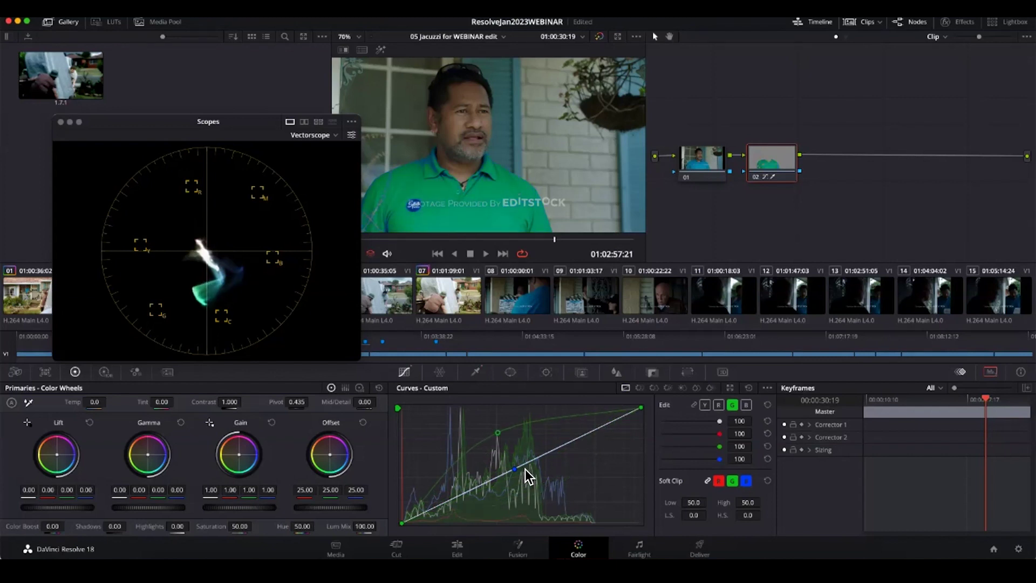
mouse_move(519, 487)
mouse_down()
mouse_move(497, 455)
mouse_move(527, 491)
mouse_up()
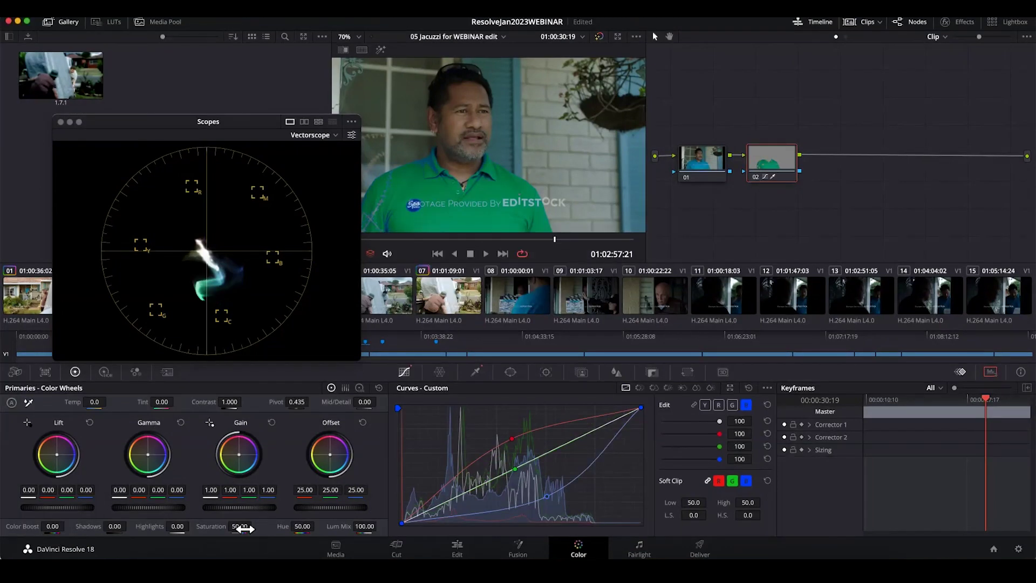
Reduce node 02's saturation to mute the green shirt and view the clip full screen.
mouse_move(240, 526)
mouse_down()
mouse_move(254, 527)
mouse_move(242, 527)
mouse_up()
key(super+f)
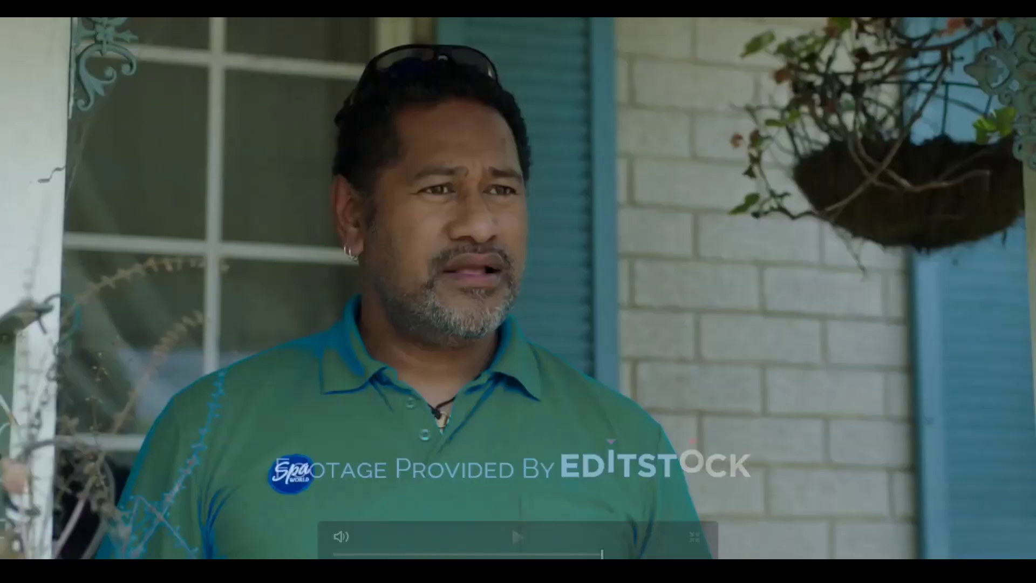